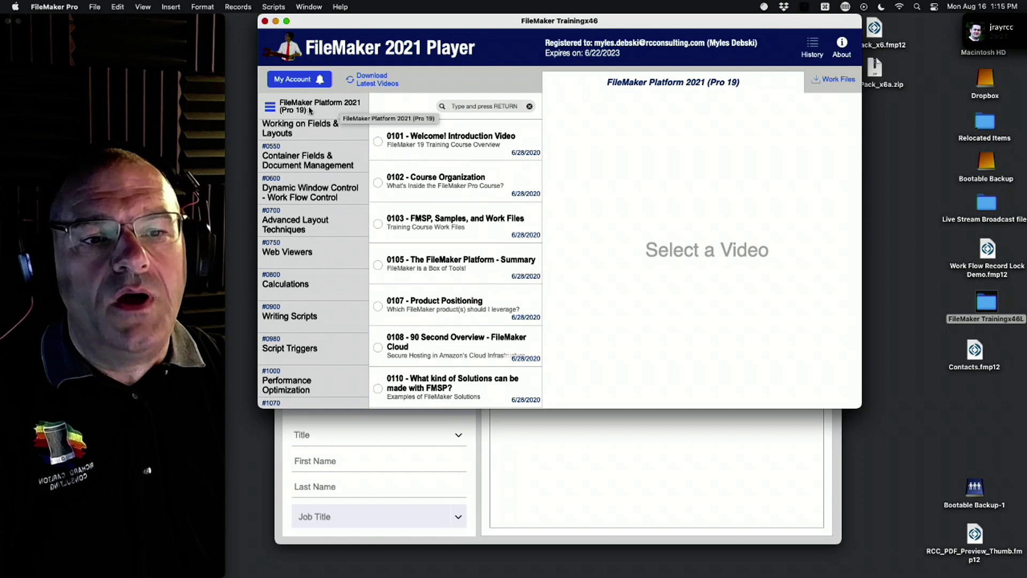
Step: Show the Security category videos in the training player, then minimize it to reveal the Contacts file
{"action": "scroll", "coordinate": [291, 364], "scroll_direction": "down", "scroll_amount": 4}
{"action": "scroll", "coordinate": [289, 364], "scroll_direction": "down", "scroll_amount": 2}
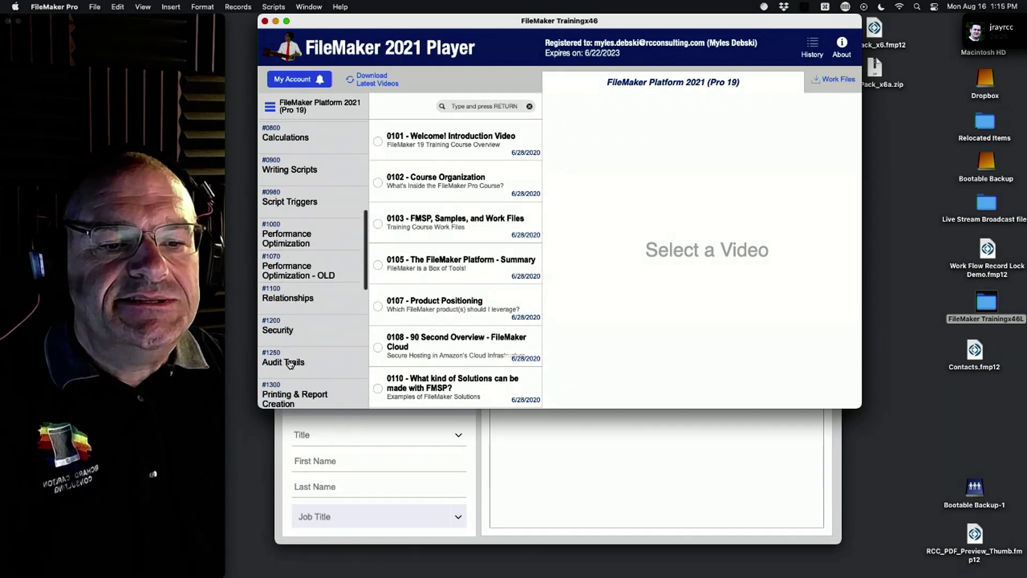
{"action": "left_click", "coordinate": [296, 338]}
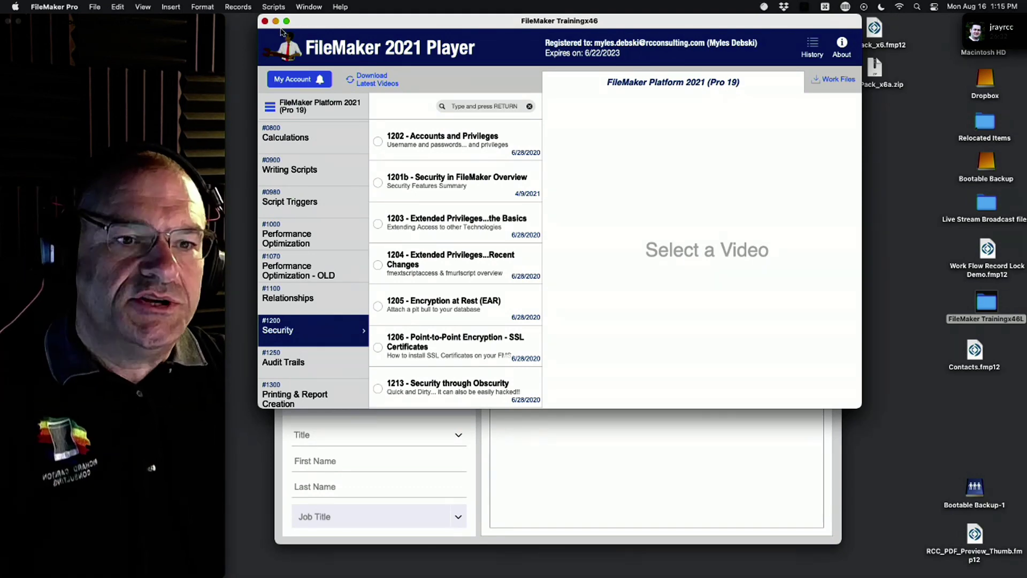
{"action": "left_click", "coordinate": [276, 22]}
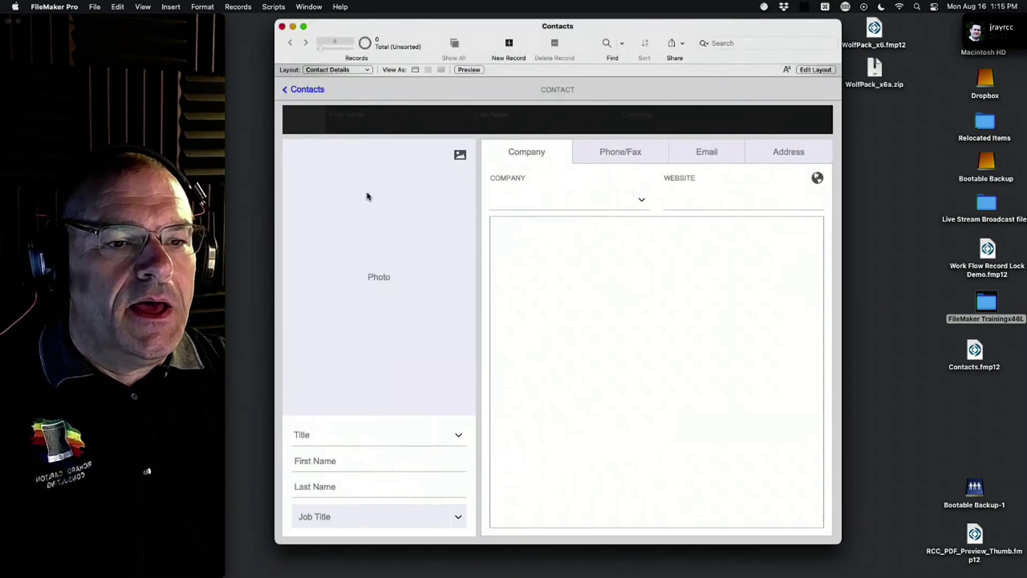
Step: Open FileMaker Pro Help and resize its window to show the sidebar
{"action": "left_click", "coordinate": [343, 7]}
{"action": "left_click", "coordinate": [357, 35]}
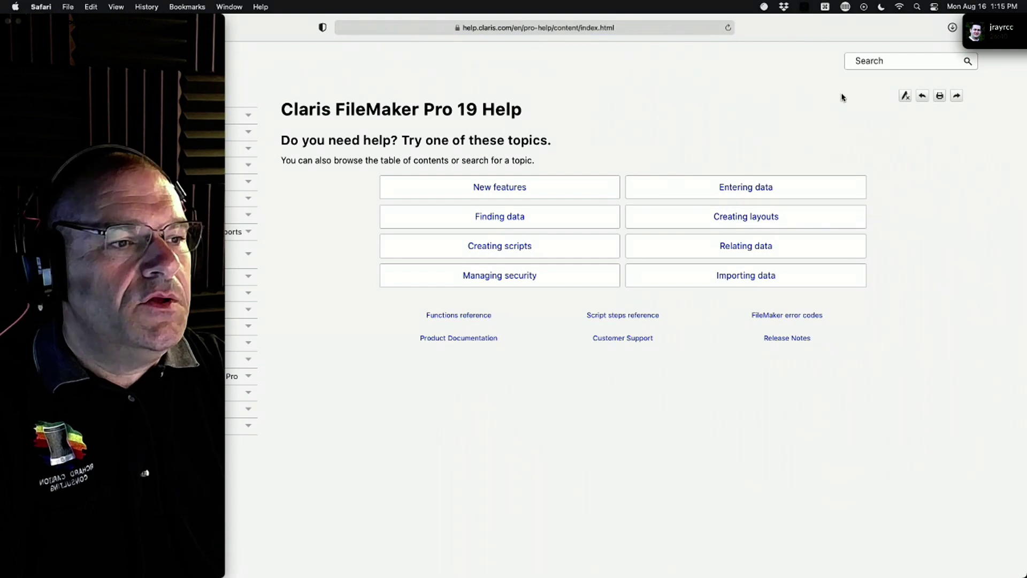
{"action": "left_click_drag", "start_coordinate": [1026, 267], "coordinate": [929, 268]}
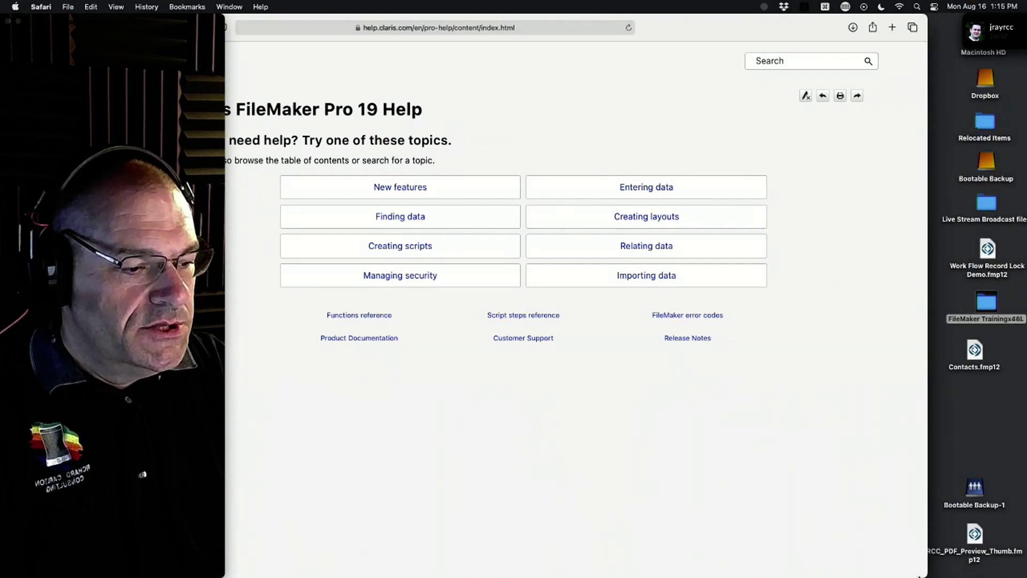
{"action": "left_click_drag", "start_coordinate": [921, 574], "coordinate": [635, 576]}
{"action": "double_click", "coordinate": [497, 35]}
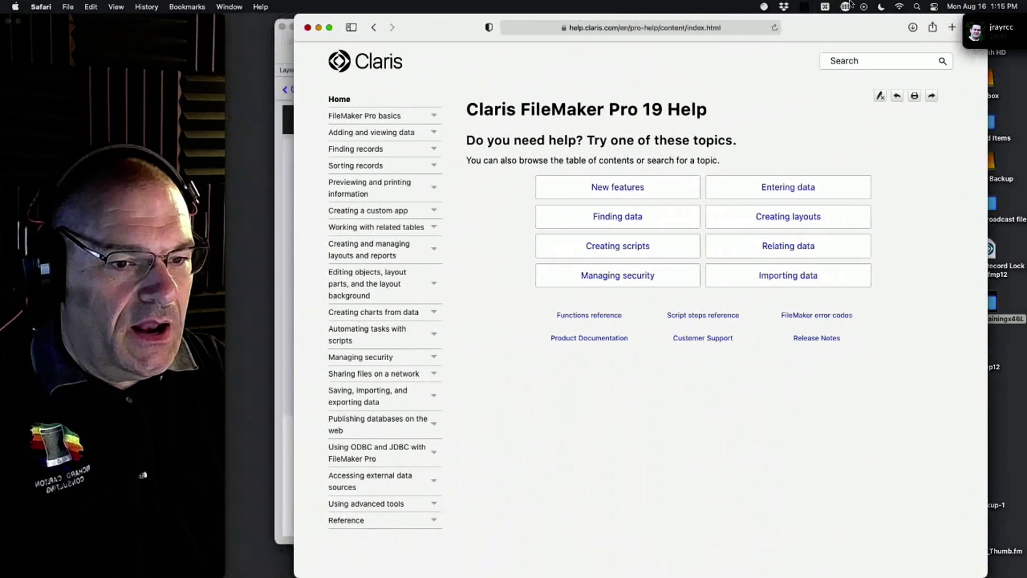
Step: Search help for 'security' and open the About accounts, privilege sets, and extended privileges page
{"action": "left_click", "coordinate": [812, 61]}
{"action": "type", "text": "s"}
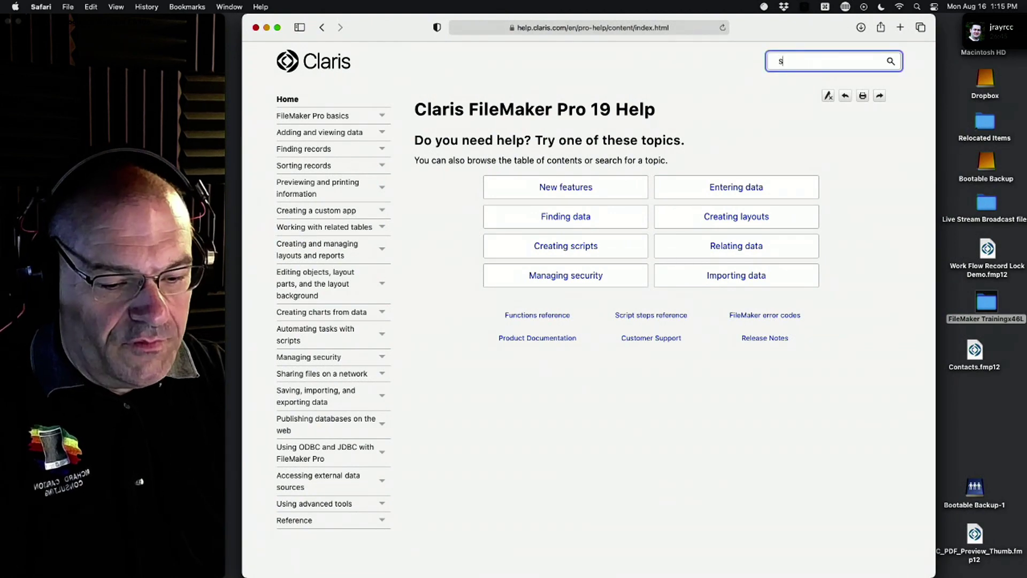
{"action": "type", "text": "ecurity"}
{"action": "key", "text": "Return"}
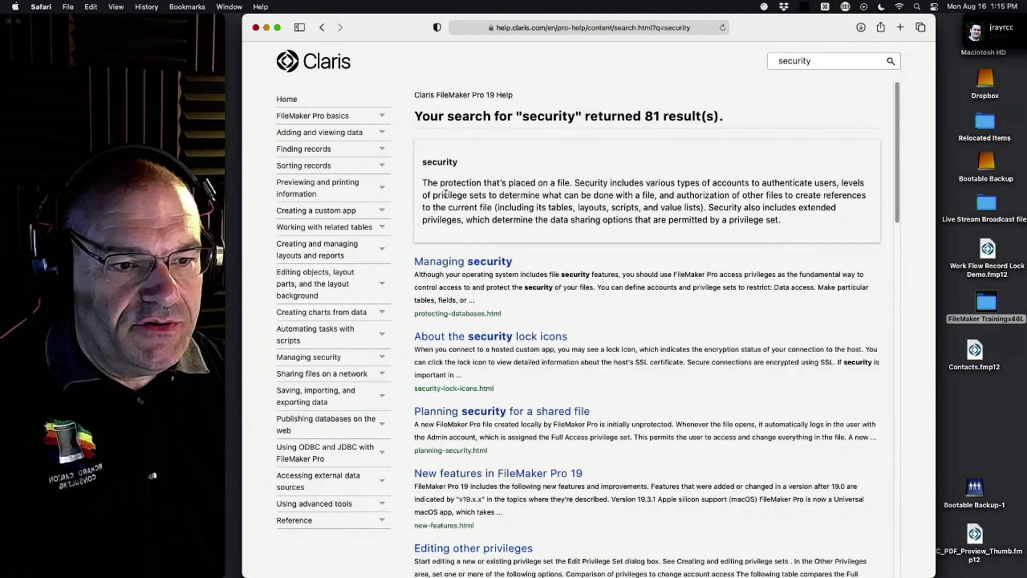
{"action": "left_click", "coordinate": [487, 262]}
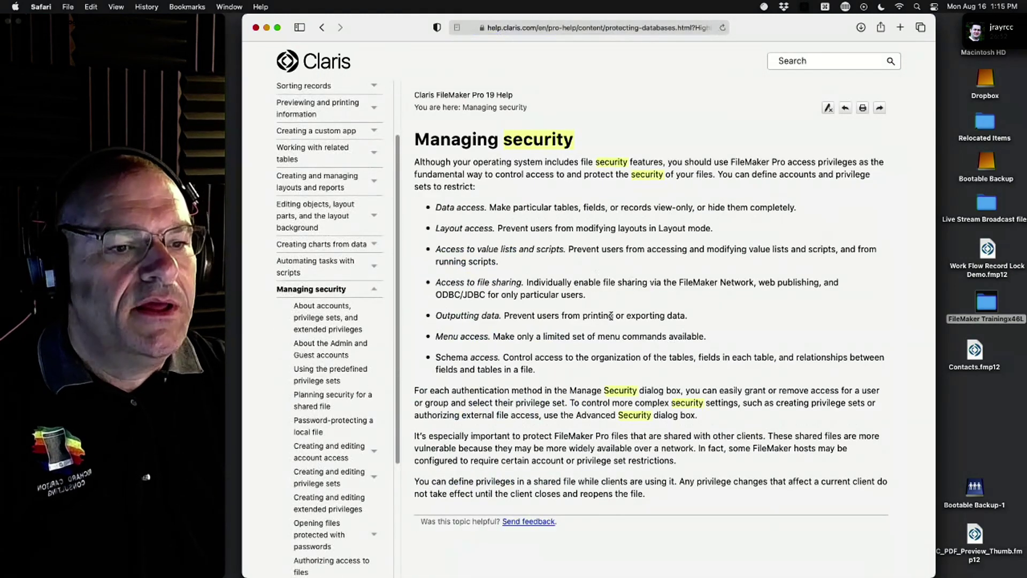
{"action": "left_click", "coordinate": [327, 310]}
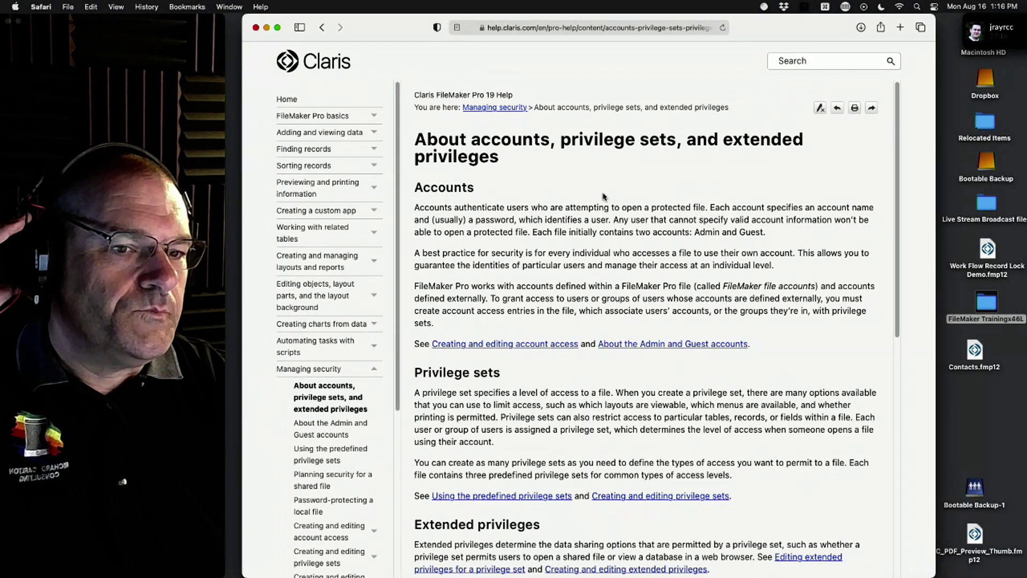
Step: Move the help window left and widen it, then bring the Contacts window forward
{"action": "left_click_drag", "start_coordinate": [385, 31], "coordinate": [129, 20]}
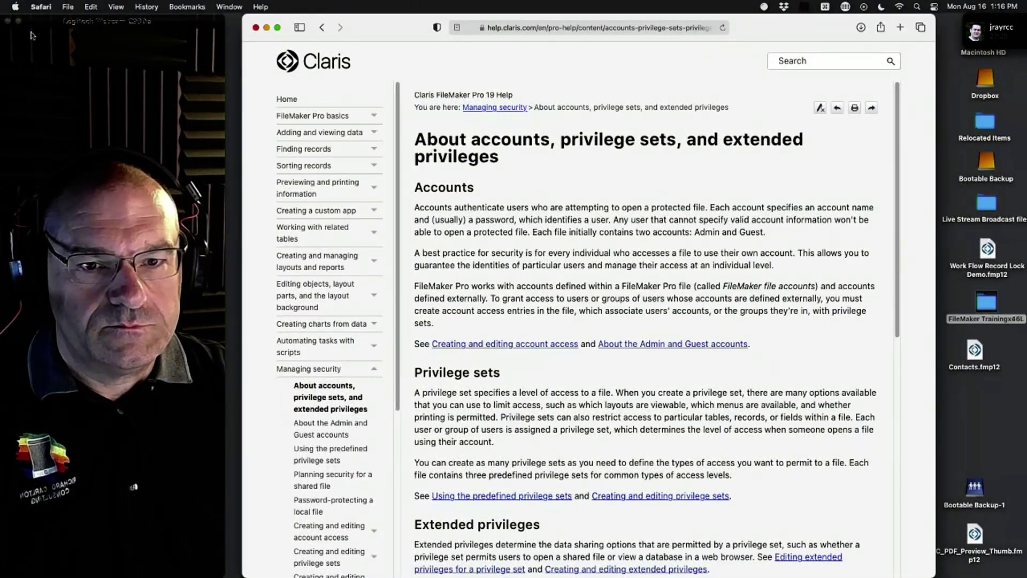
{"action": "left_click_drag", "start_coordinate": [383, 27], "coordinate": [141, 5]}
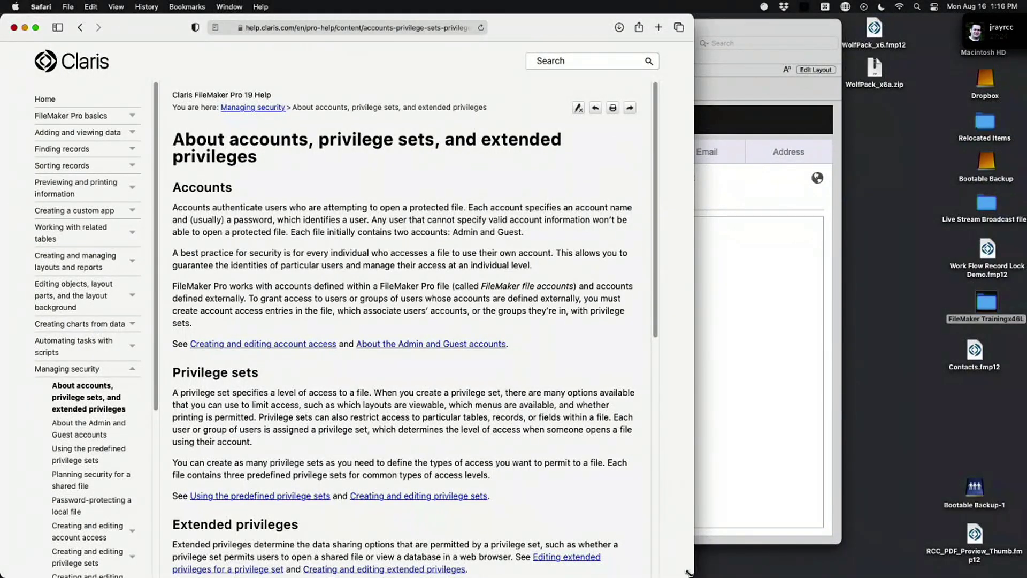
{"action": "left_click_drag", "start_coordinate": [689, 573], "coordinate": [1012, 568]}
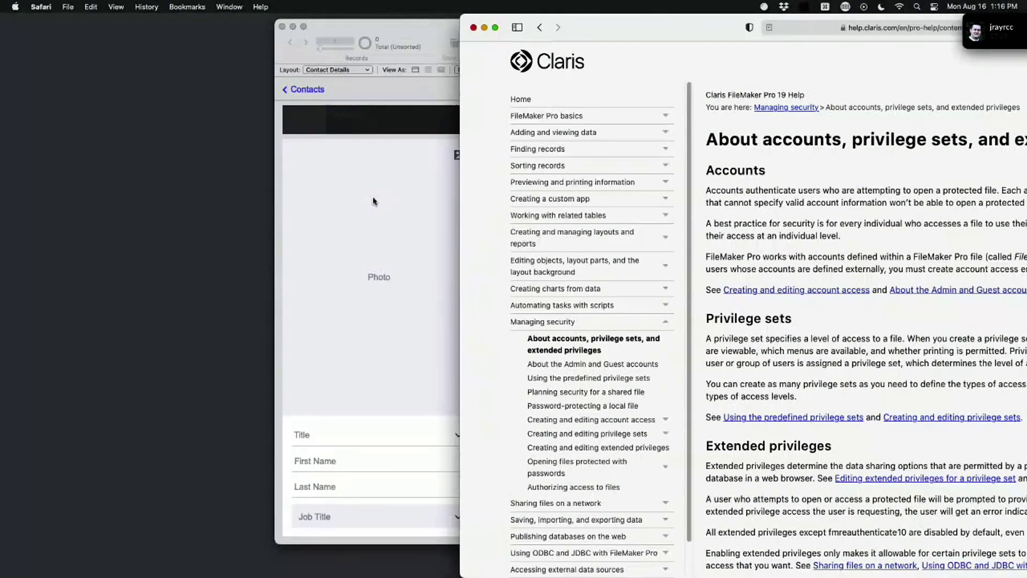
{"action": "left_click", "coordinate": [425, 42]}
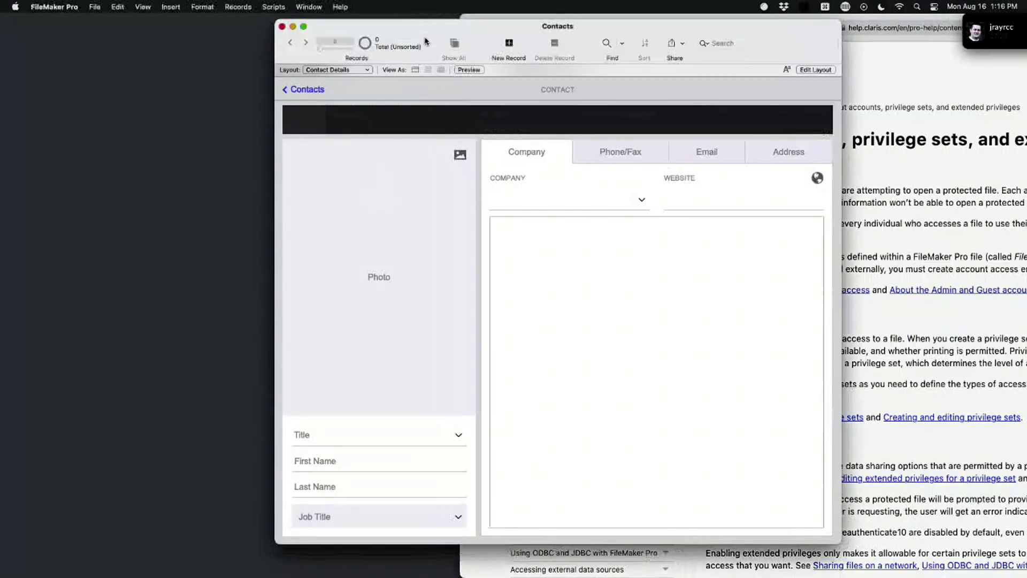
Step: Open the Manage Security dialog for the Contacts file
{"action": "left_click_drag", "start_coordinate": [425, 42], "coordinate": [195, 52]}
{"action": "left_click", "coordinate": [94, 6]}
{"action": "mouse_move", "coordinate": [160, 105]}
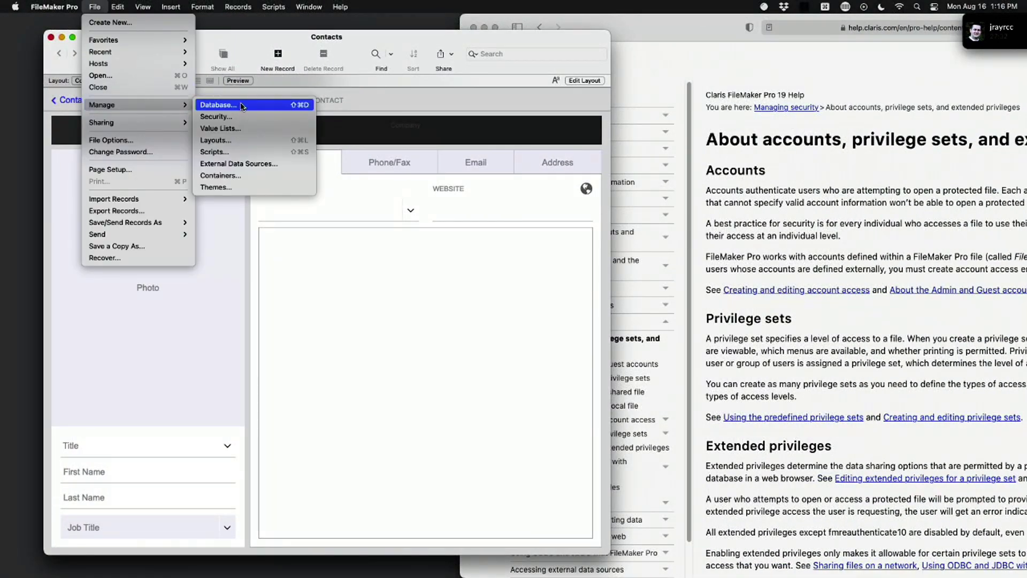
{"action": "left_click", "coordinate": [225, 117]}
{"action": "left_click_drag", "start_coordinate": [621, 95], "coordinate": [405, 114]}
Step: Add a new account with a short first name and the Full Access privilege set
{"action": "left_click", "coordinate": [105, 427]}
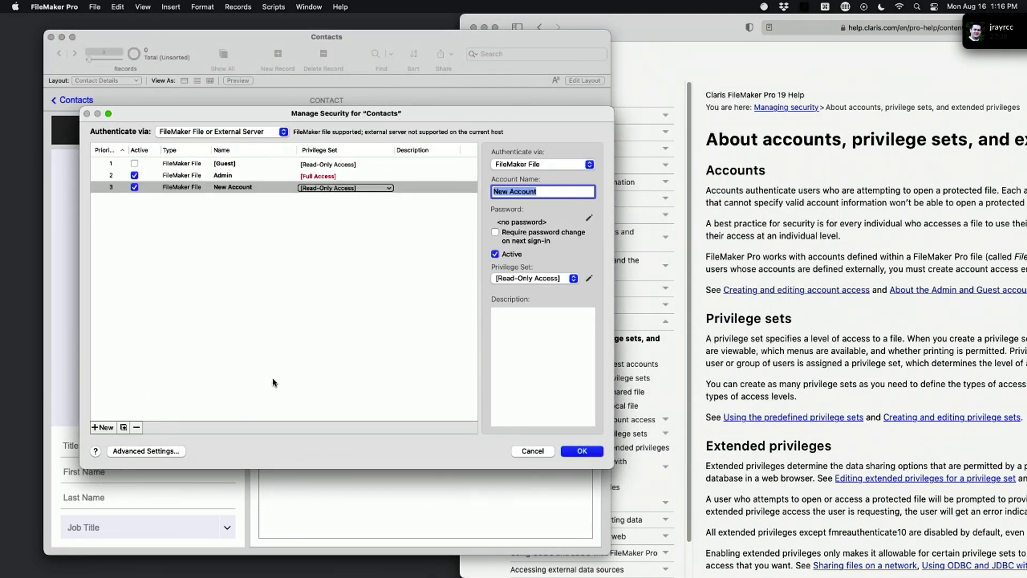
{"action": "type", "text": "Jon Smith"}
{"action": "left_click", "coordinate": [557, 278]}
{"action": "left_click", "coordinate": [544, 255]}
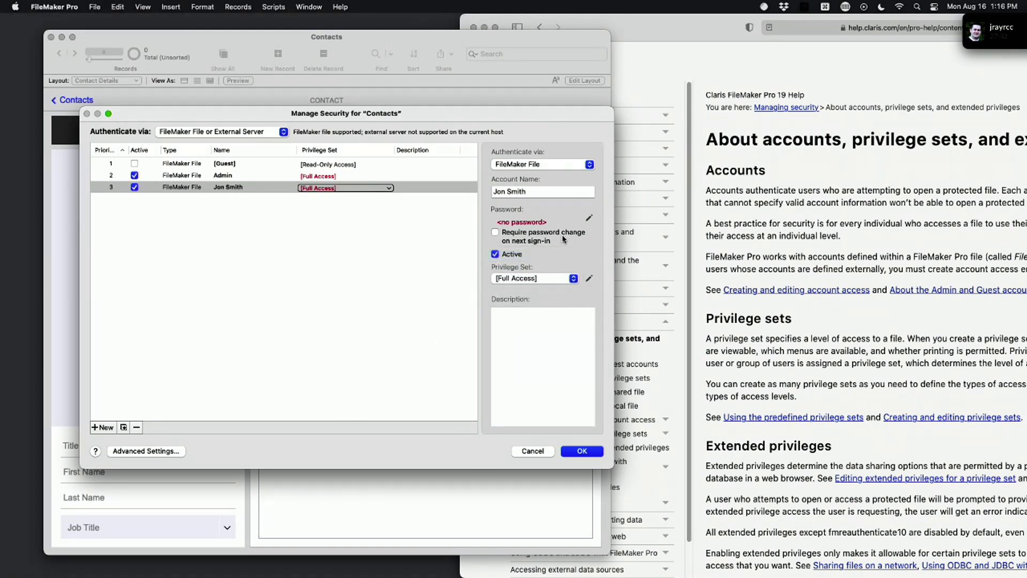
{"action": "left_click", "coordinate": [278, 269]}
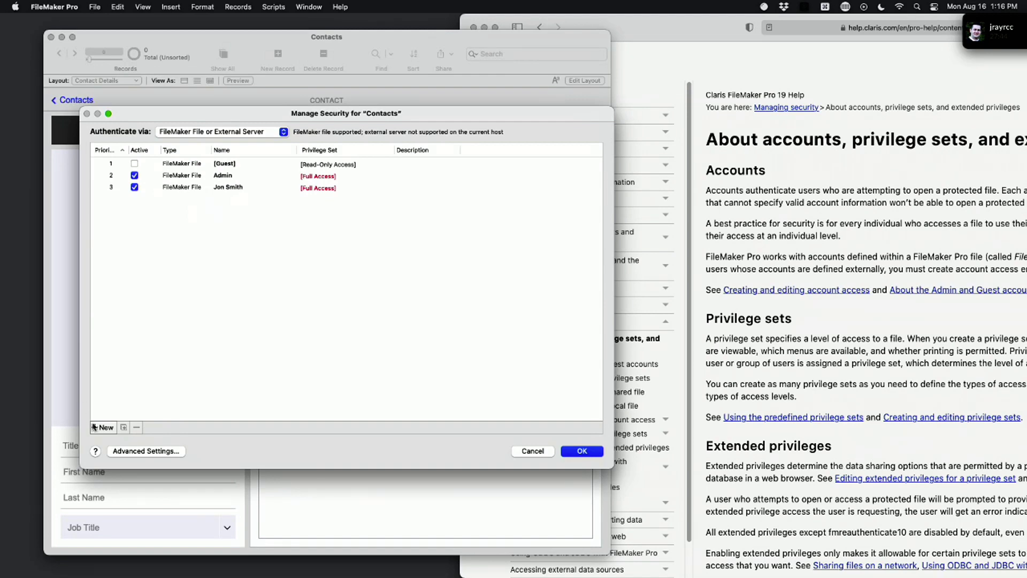
Step: Add a second account named with the user's full name and limit it to Data Entry Only
{"action": "left_click", "coordinate": [103, 427]}
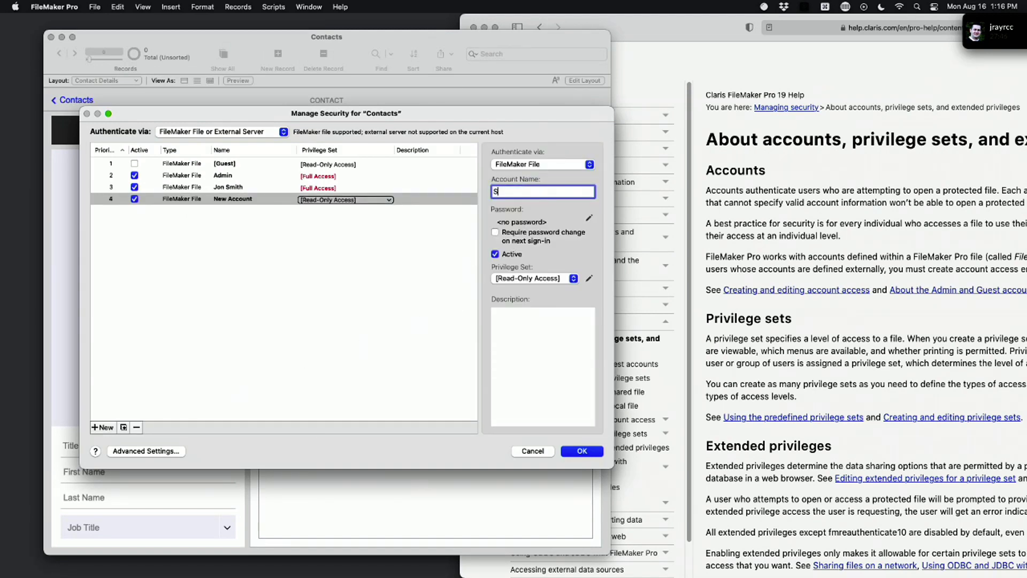
{"action": "left_click", "coordinate": [551, 278]}
{"action": "left_click", "coordinate": [527, 256]}
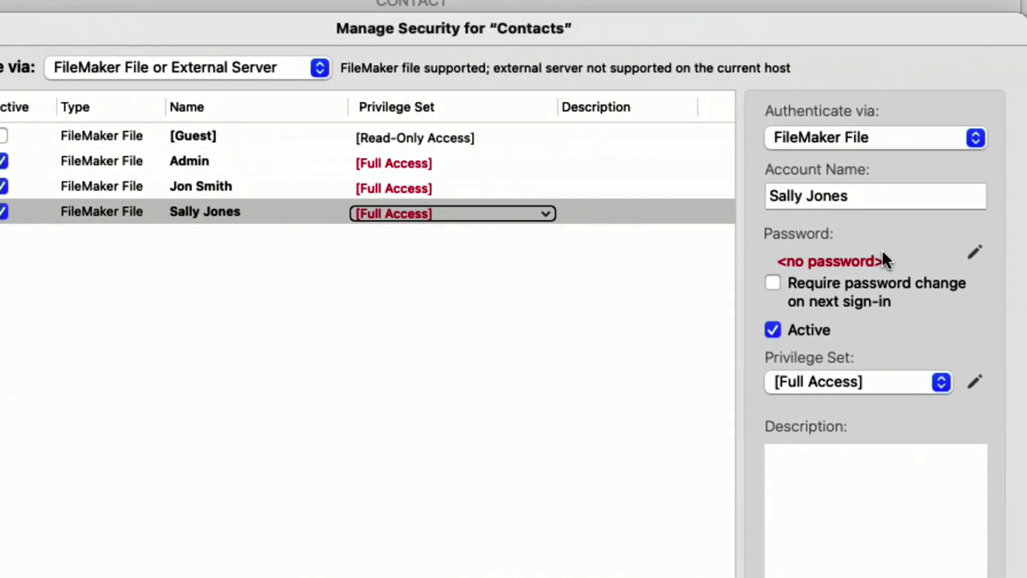
{"action": "left_click_drag", "start_coordinate": [857, 207], "coordinate": [763, 194]}
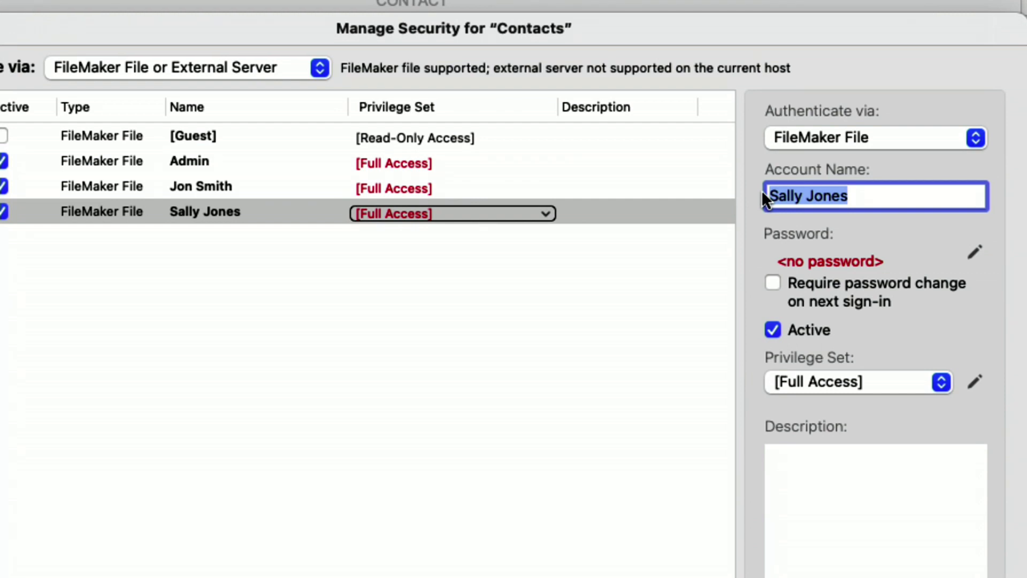
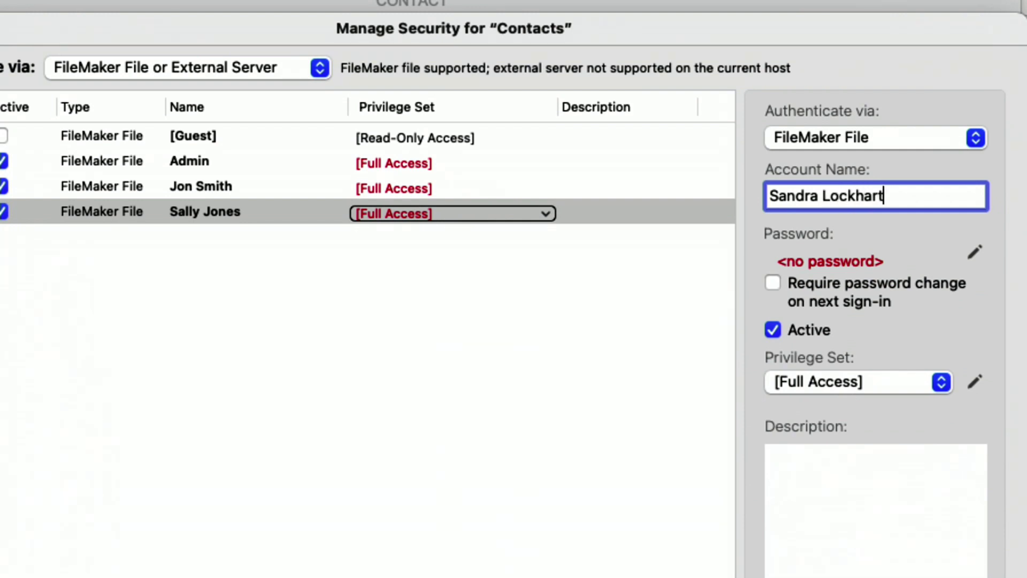
{"action": "left_click", "coordinate": [878, 383]}
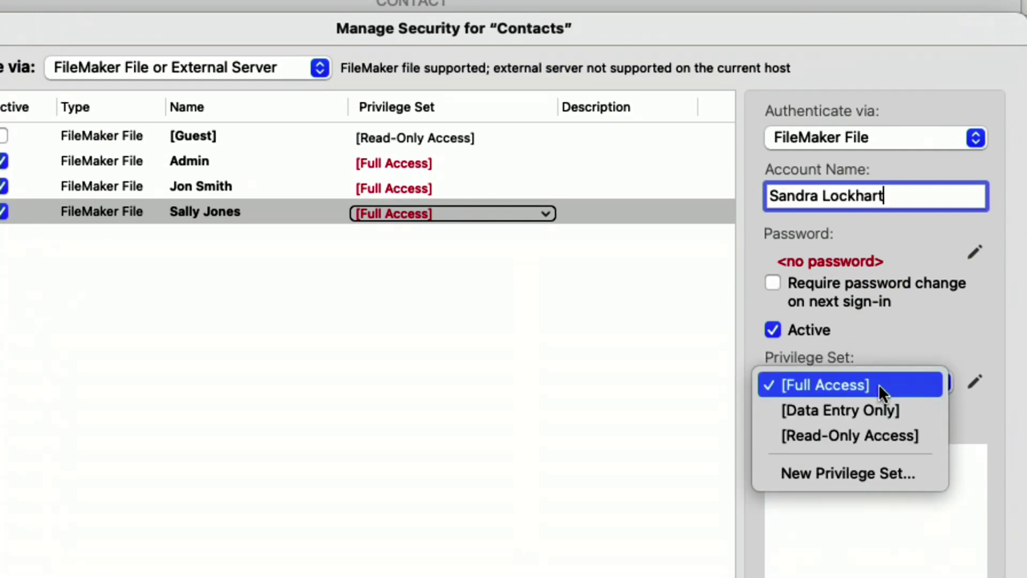
{"action": "left_click", "coordinate": [890, 410]}
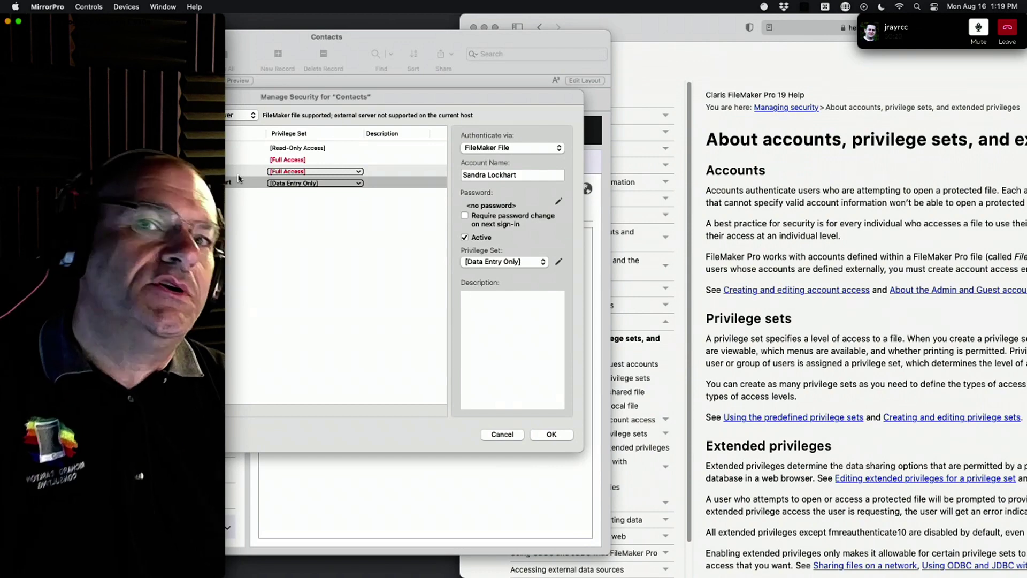
{"action": "left_click", "coordinate": [349, 97]}
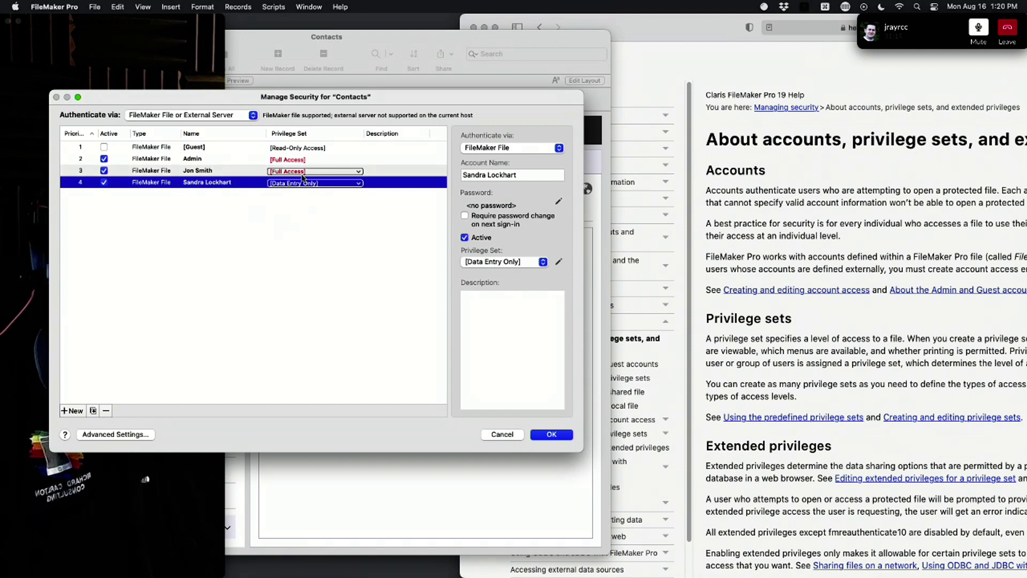
{"action": "left_click", "coordinate": [497, 263]}
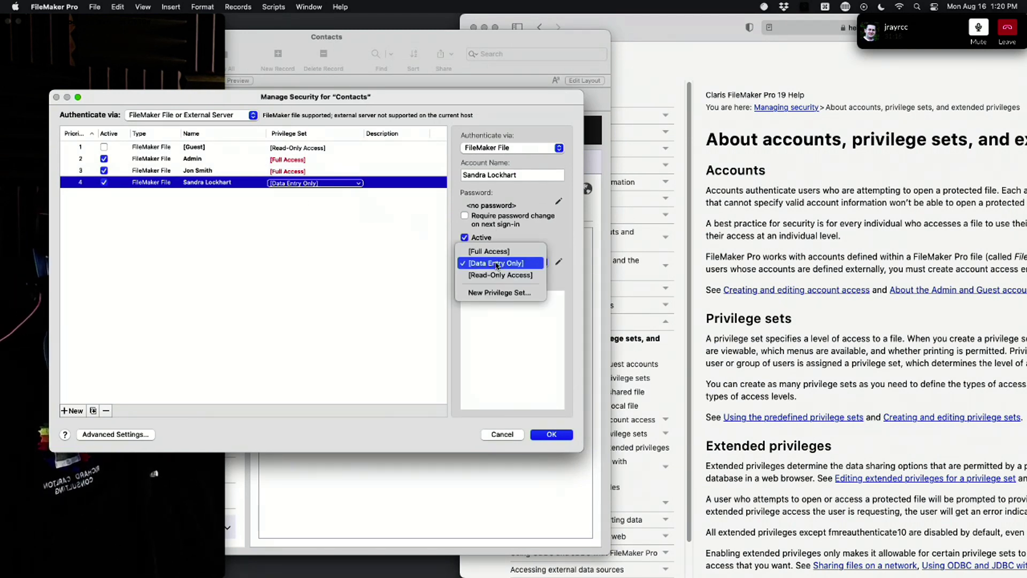
{"action": "left_click", "coordinate": [497, 263]}
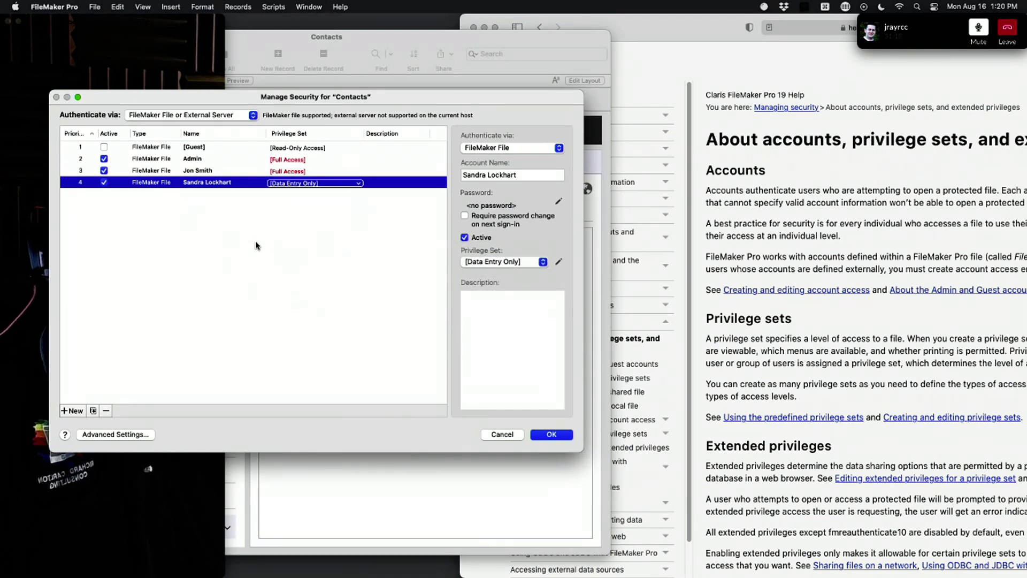
{"action": "mouse_move", "coordinate": [279, 173]}
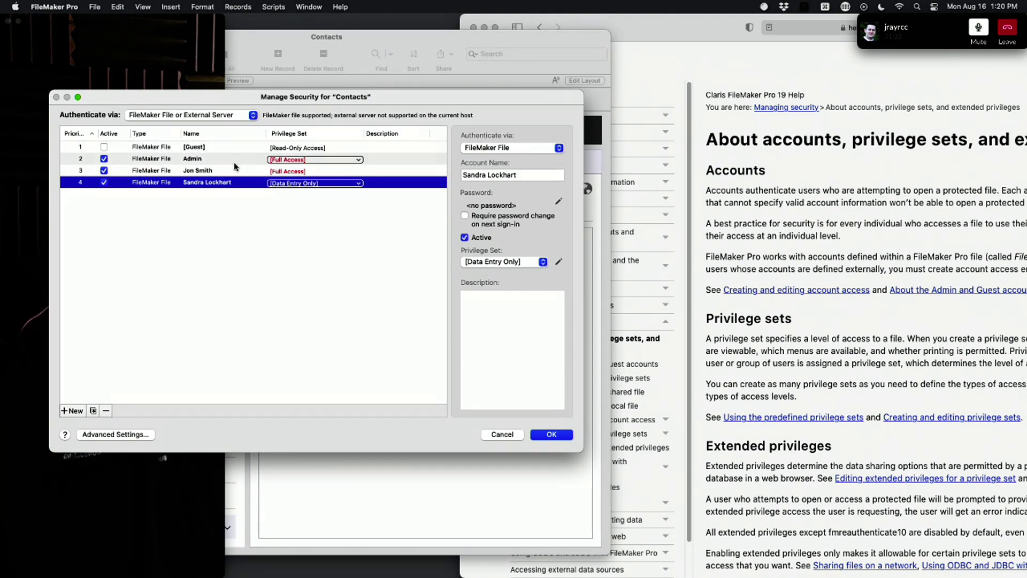
{"action": "left_click", "coordinate": [523, 263]}
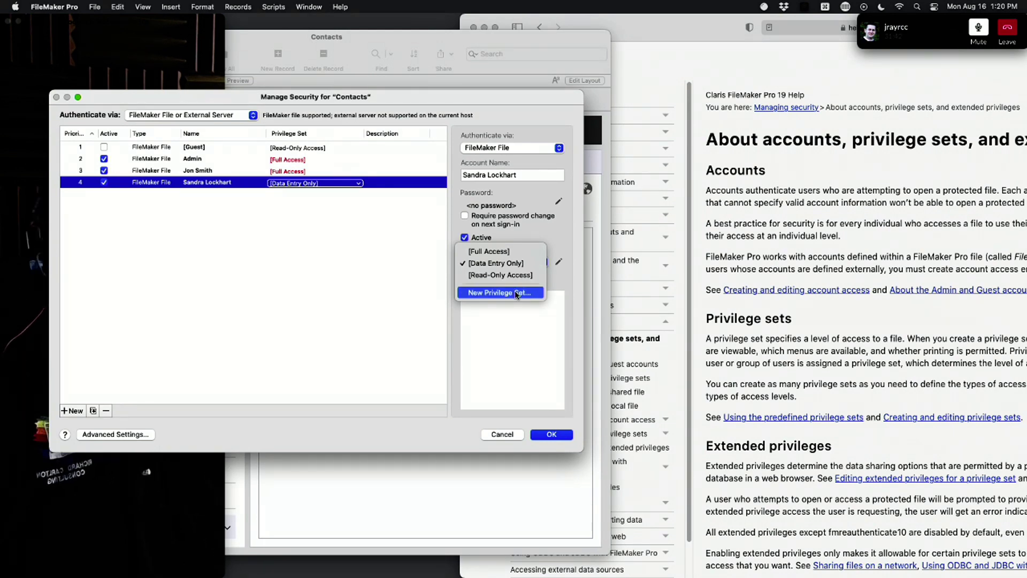
{"action": "left_click", "coordinate": [372, 283]}
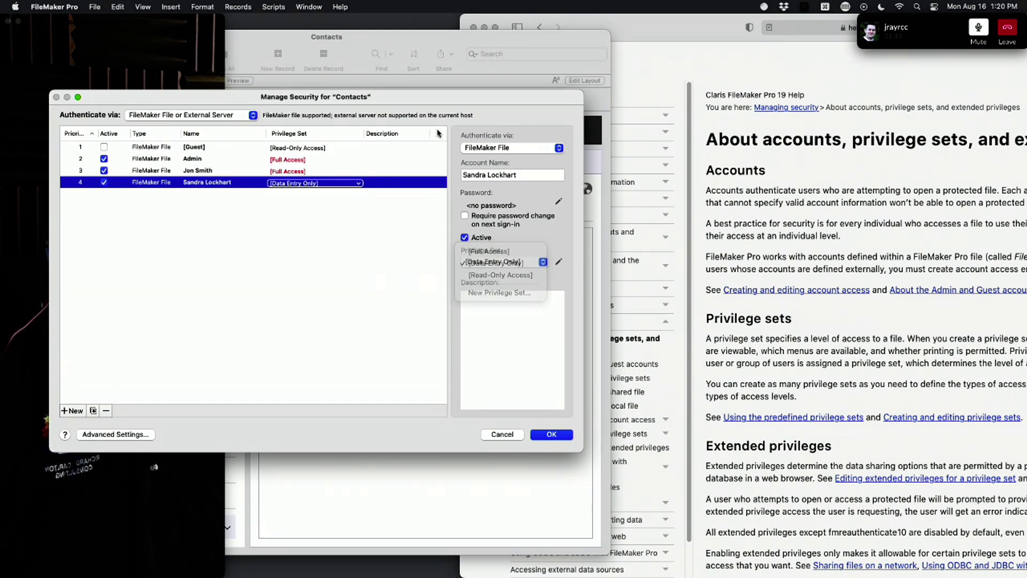
{"action": "left_click_drag", "start_coordinate": [437, 96], "coordinate": [458, 99]}
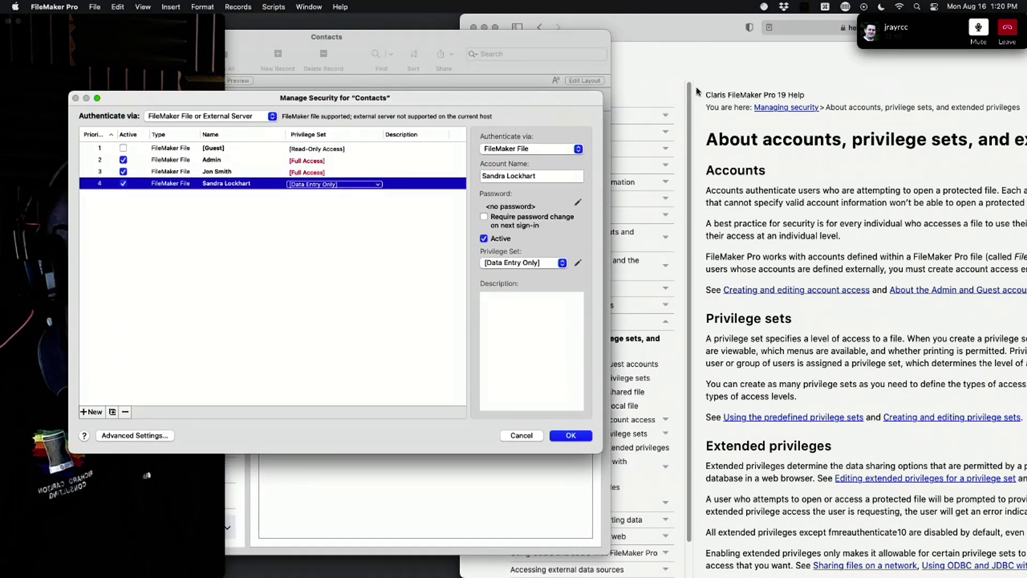
{"action": "left_click_drag", "start_coordinate": [723, 33], "coordinate": [285, 4]}
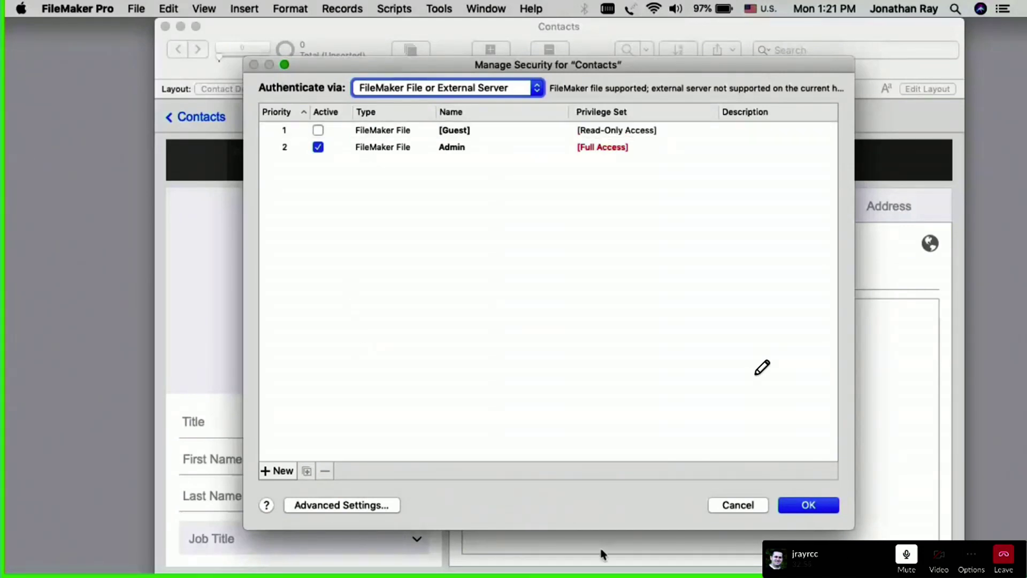
Step: Cancel and reopen Manage Security for Contacts, reviewing the Guest and Admin accounts
{"action": "left_click", "coordinate": [738, 506]}
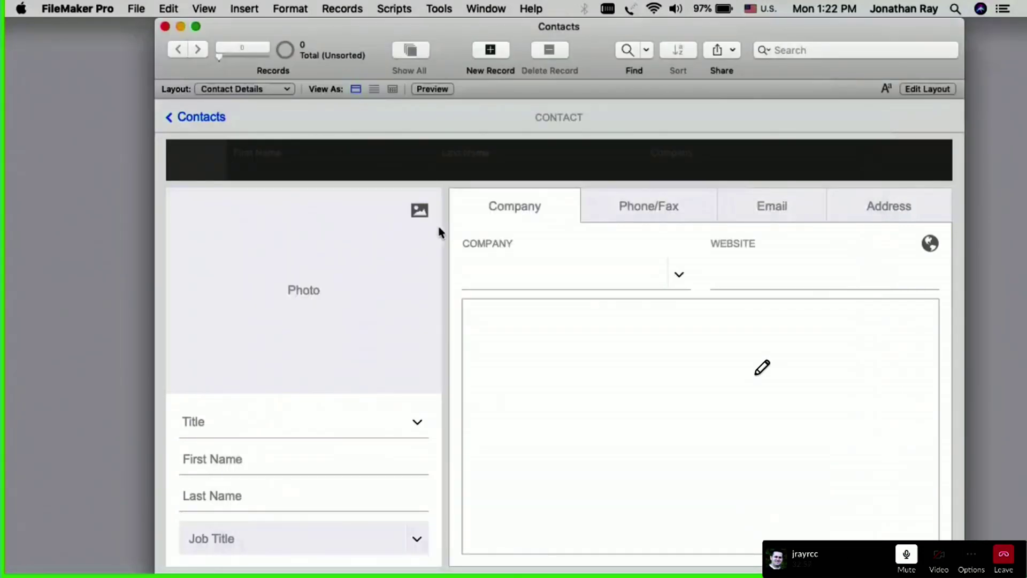
{"action": "left_click", "coordinate": [128, 11]}
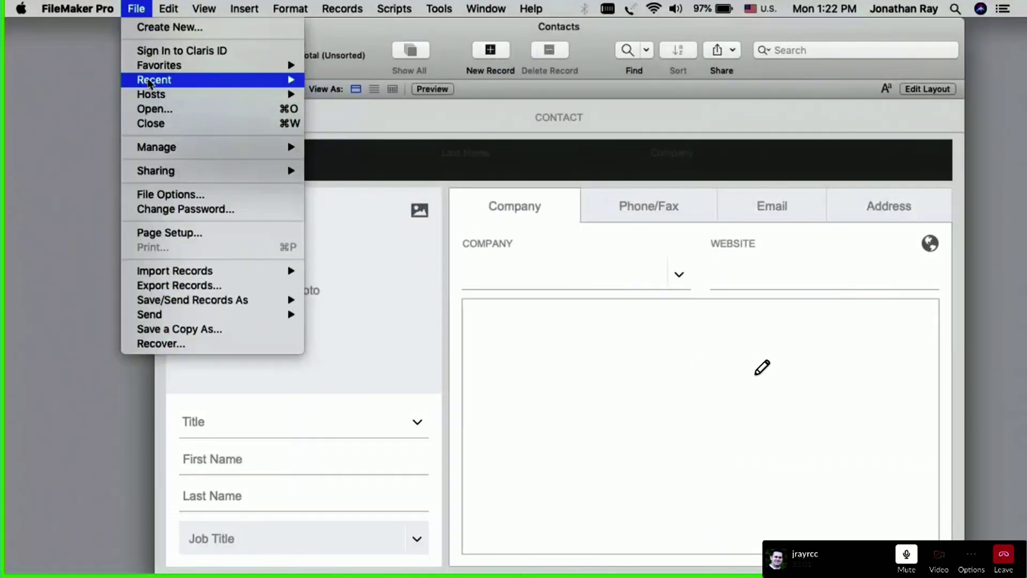
{"action": "mouse_move", "coordinate": [150, 85]}
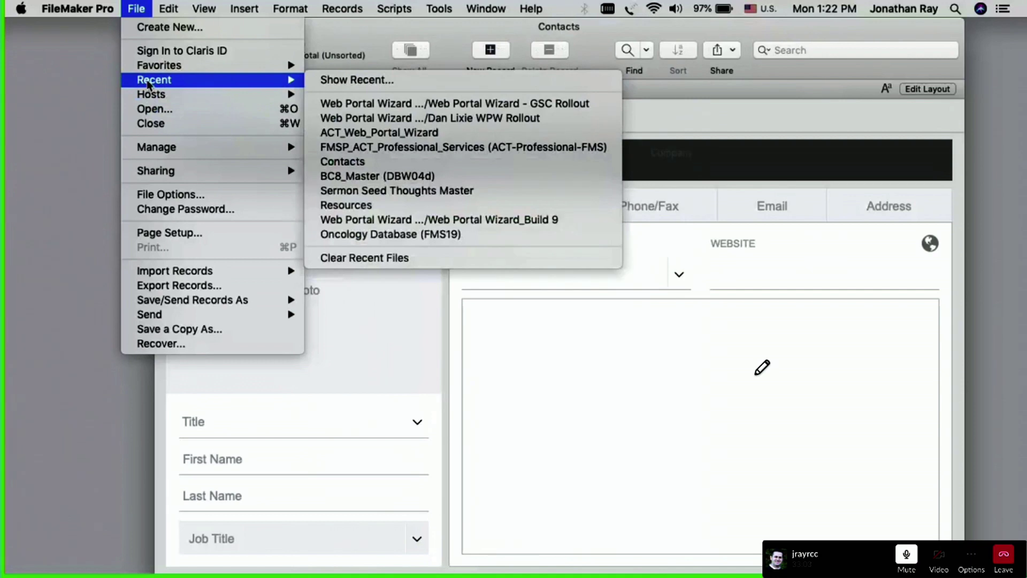
{"action": "mouse_move", "coordinate": [151, 147]}
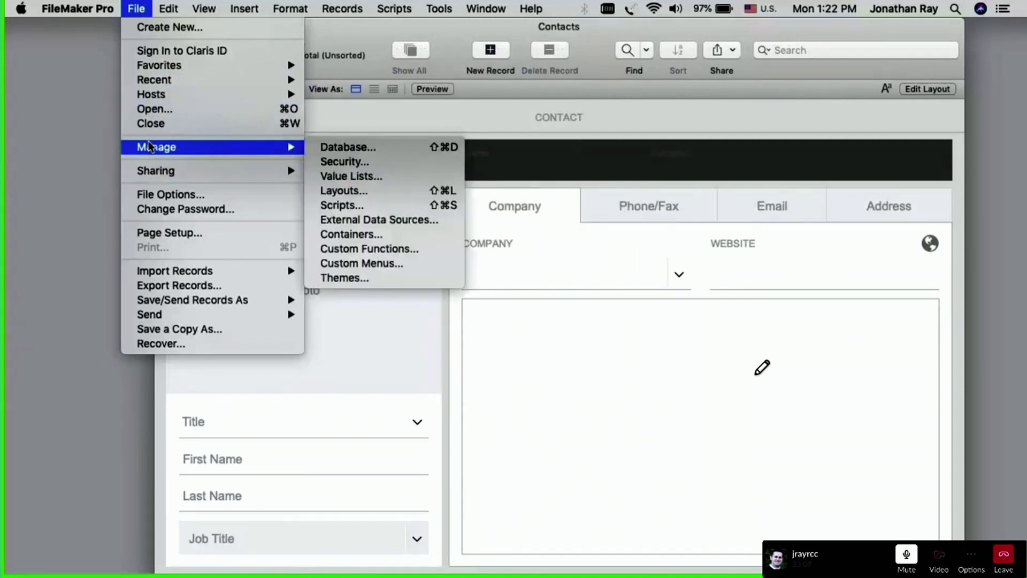
{"action": "left_click", "coordinate": [329, 162]}
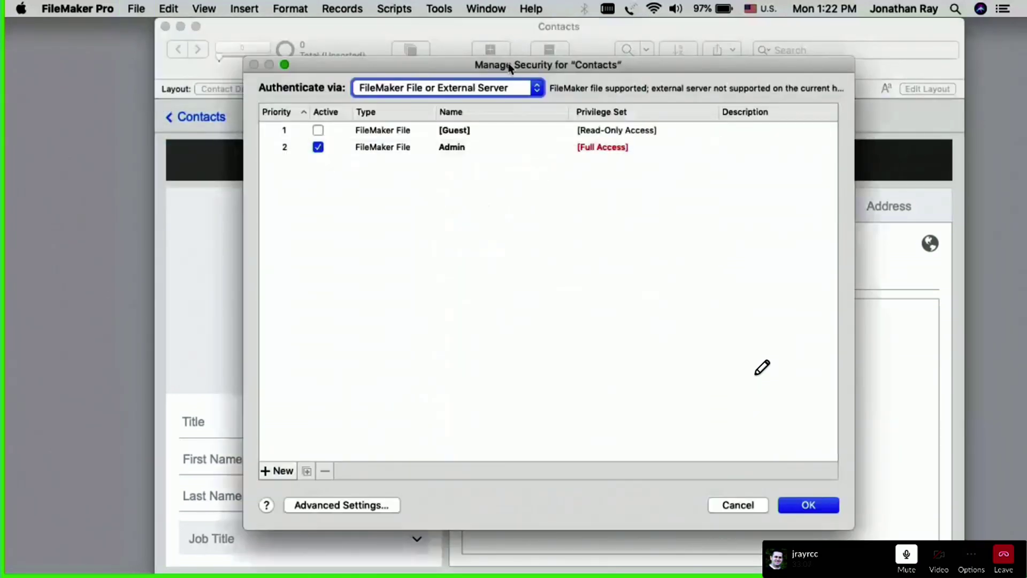
{"action": "left_click_drag", "start_coordinate": [519, 68], "coordinate": [506, 68]}
{"action": "left_click", "coordinate": [272, 130]}
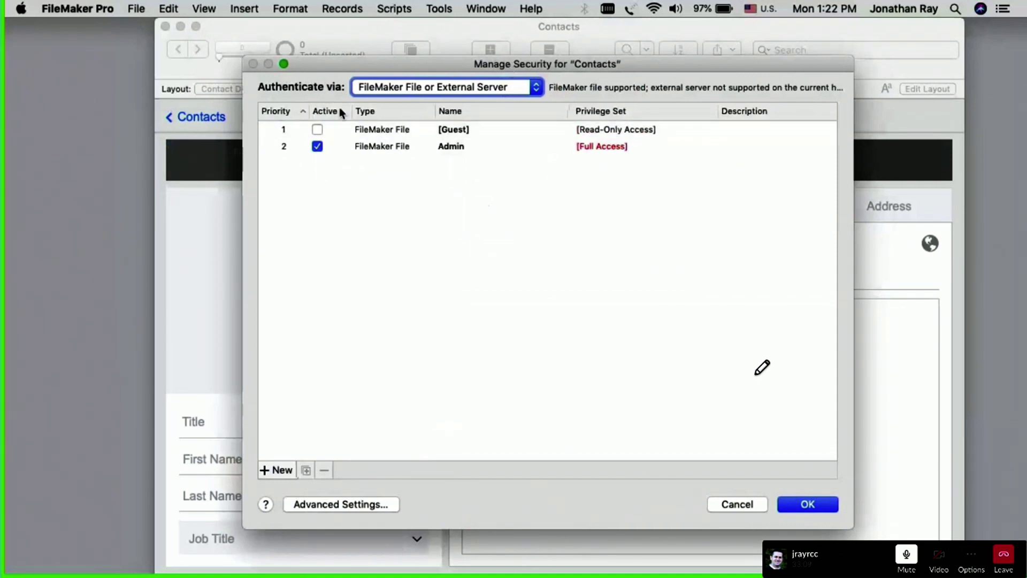
{"action": "left_click", "coordinate": [348, 147]}
{"action": "left_click", "coordinate": [345, 129]}
{"action": "left_click", "coordinate": [343, 175]}
Step: Open Advanced Security Settings, rearranging windows to compare it with the Guest and Admin accounts
{"action": "left_click", "coordinate": [327, 506]}
{"action": "left_click_drag", "start_coordinate": [499, 54], "coordinate": [451, 49]}
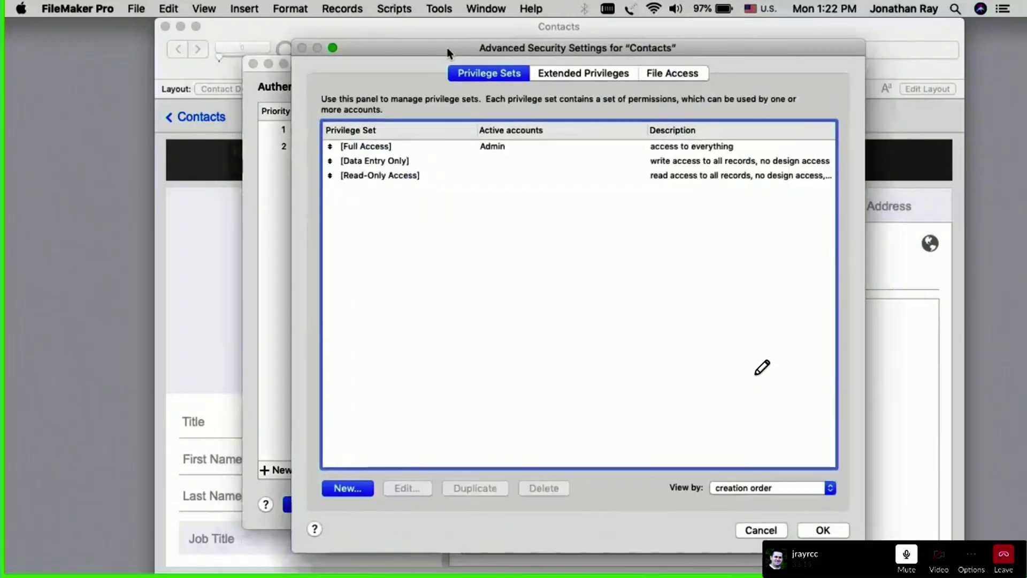
{"action": "double_click", "coordinate": [450, 49]}
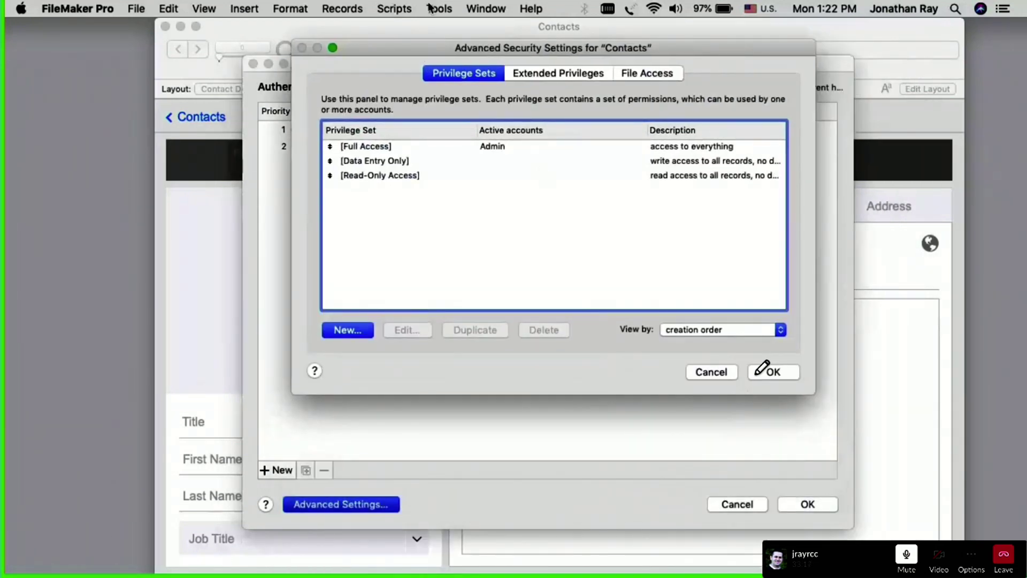
{"action": "left_click_drag", "start_coordinate": [423, 44], "coordinate": [595, 310]}
{"action": "left_click", "coordinate": [336, 129]}
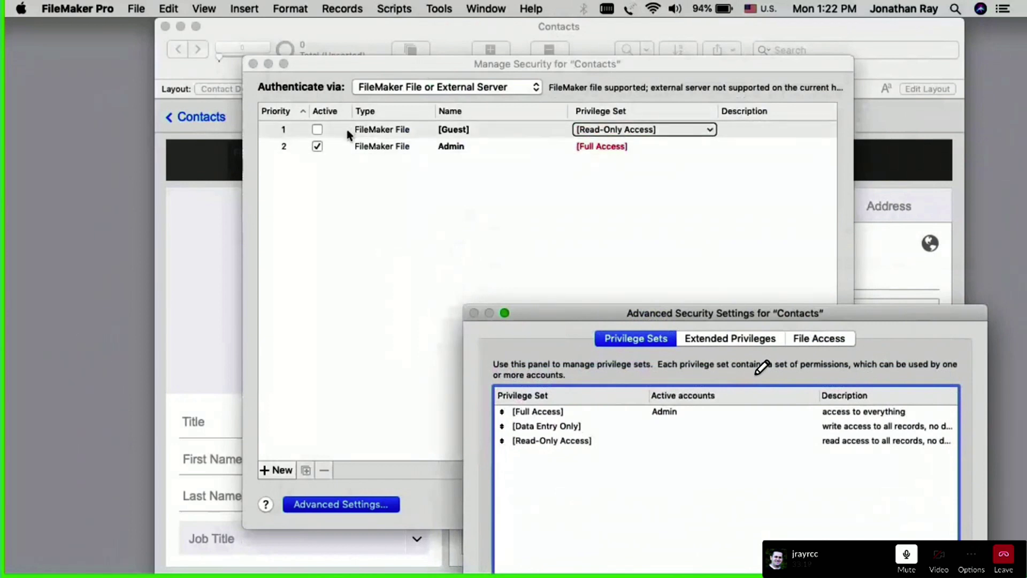
{"action": "left_click", "coordinate": [336, 149]}
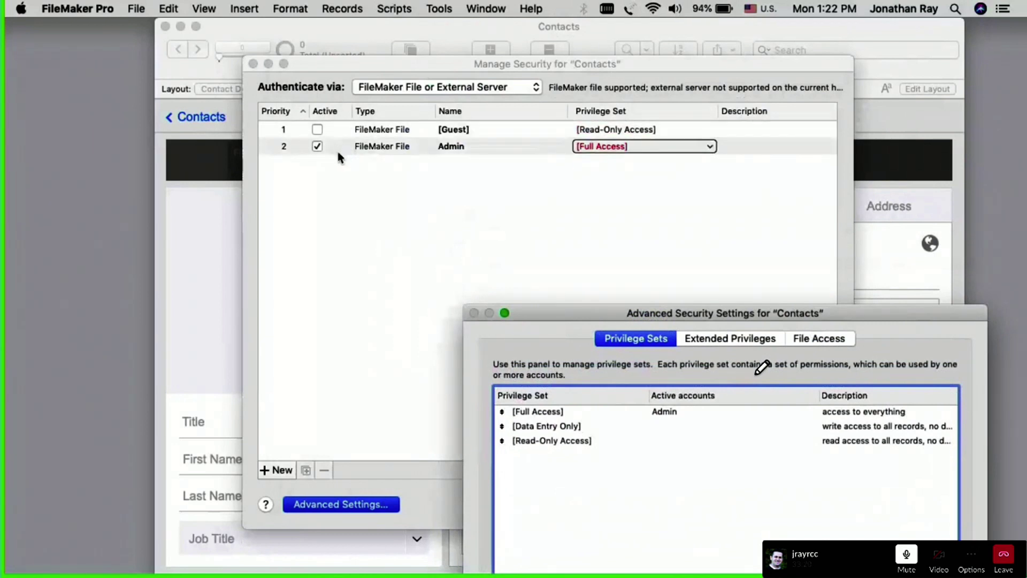
{"action": "left_click", "coordinate": [441, 151]}
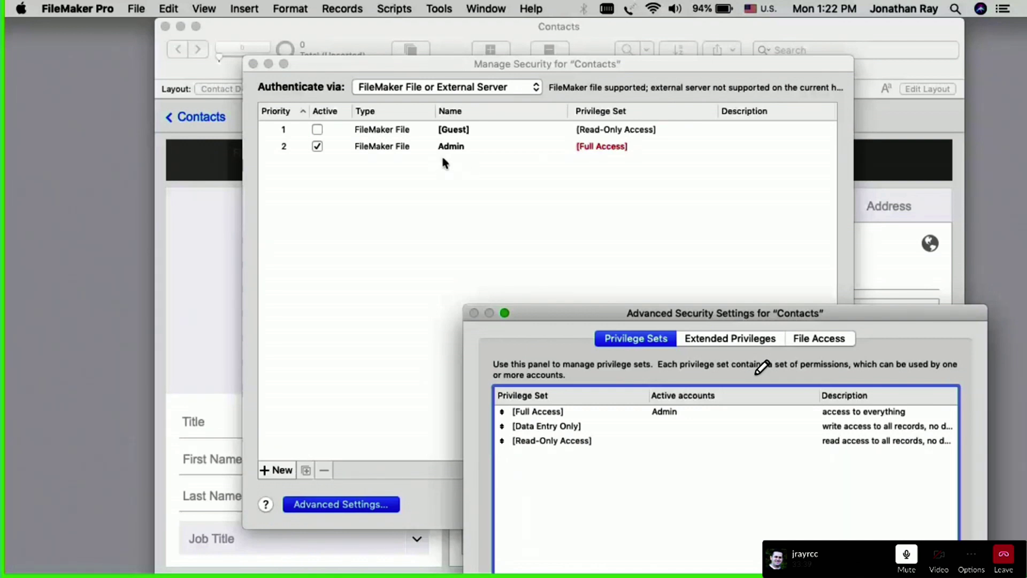
{"action": "left_click", "coordinate": [443, 159]}
{"action": "left_click", "coordinate": [446, 185]}
{"action": "left_click_drag", "start_coordinate": [548, 315], "coordinate": [428, 85]}
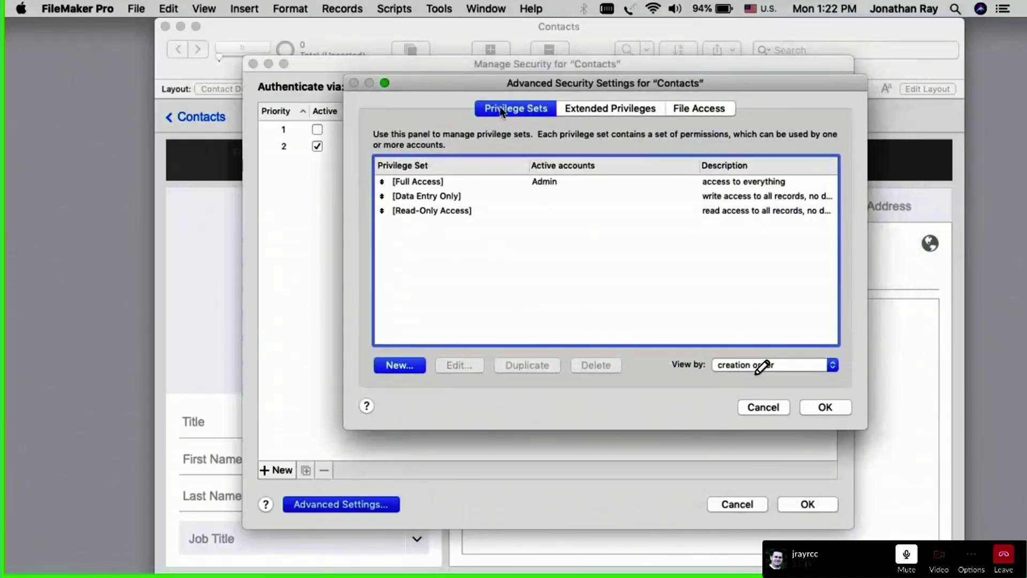
Step: Review the Full Access, Data Entry Only and Read-Only Access privilege sets
{"action": "left_click", "coordinate": [435, 183]}
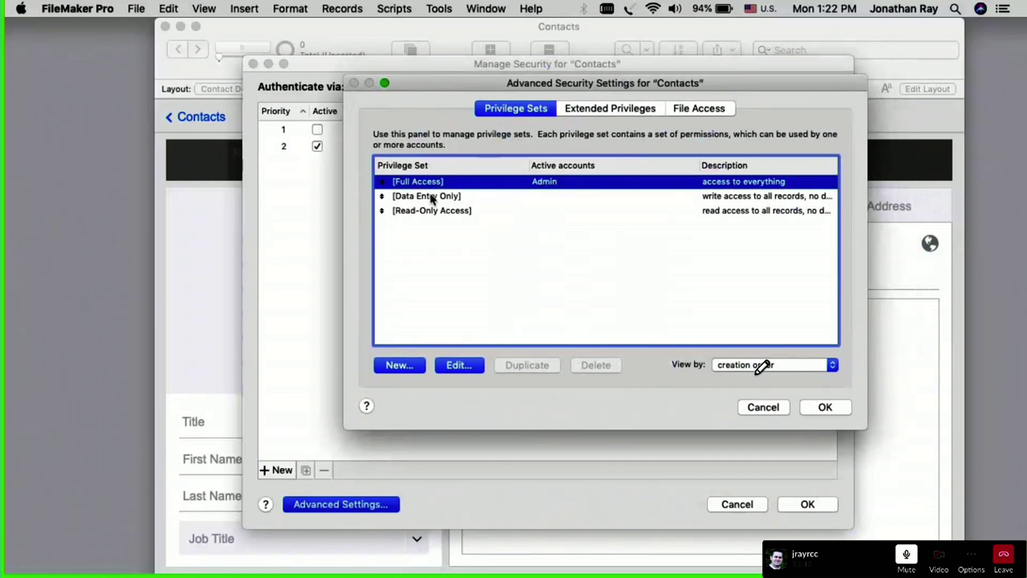
{"action": "left_click", "coordinate": [432, 197]}
{"action": "left_click", "coordinate": [431, 211]}
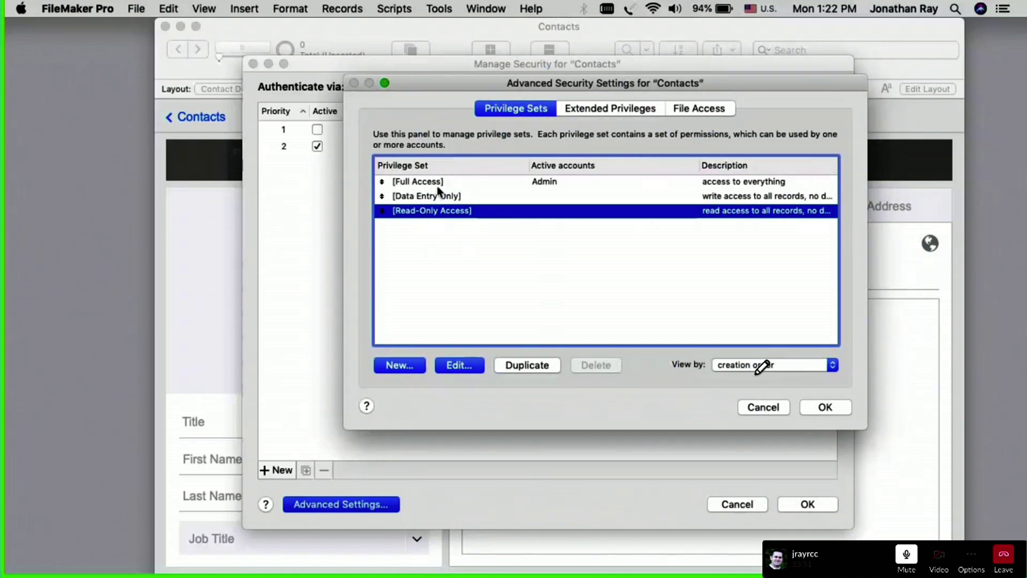
{"action": "left_click", "coordinate": [424, 183]}
{"action": "left_click", "coordinate": [412, 198]}
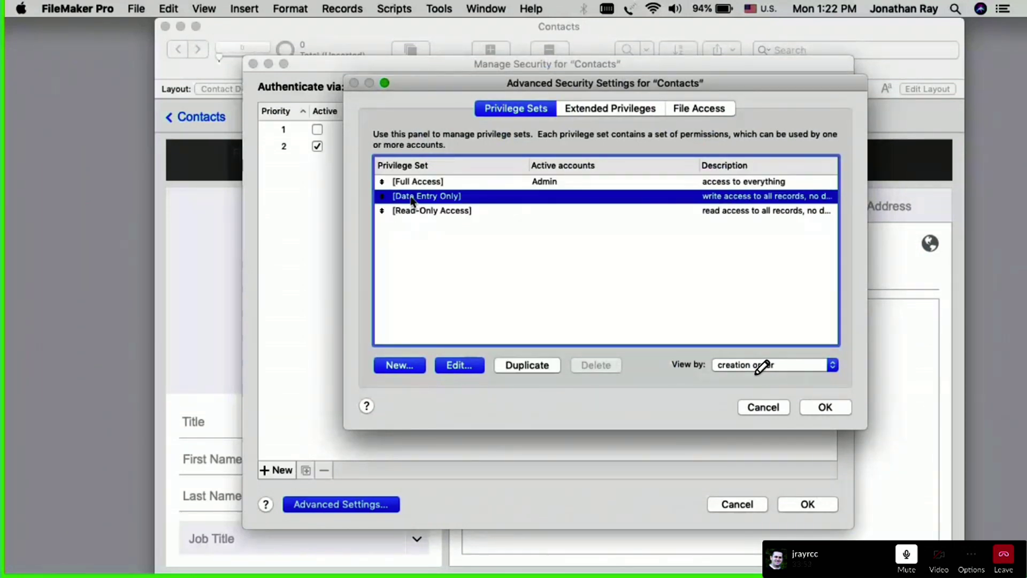
{"action": "left_click", "coordinate": [409, 212]}
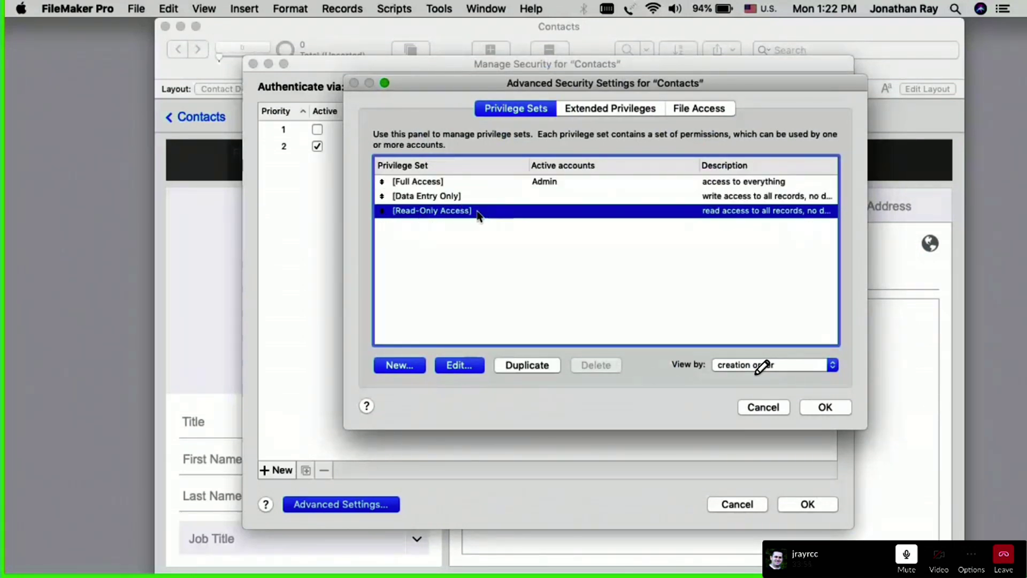
{"action": "double_click", "coordinate": [455, 184]}
{"action": "left_click_drag", "start_coordinate": [444, 96], "coordinate": [491, 69]}
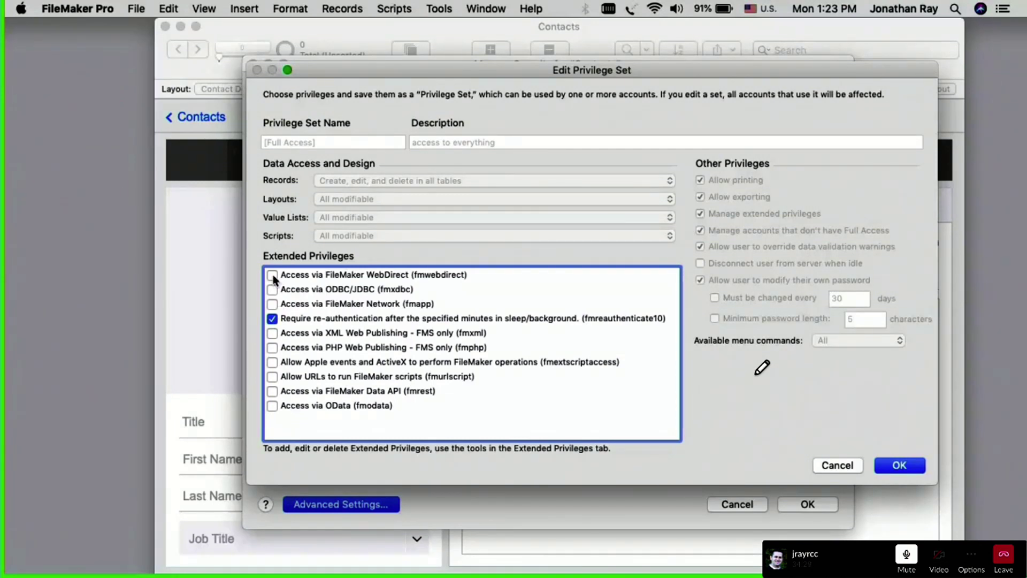
{"action": "left_click", "coordinate": [356, 275]}
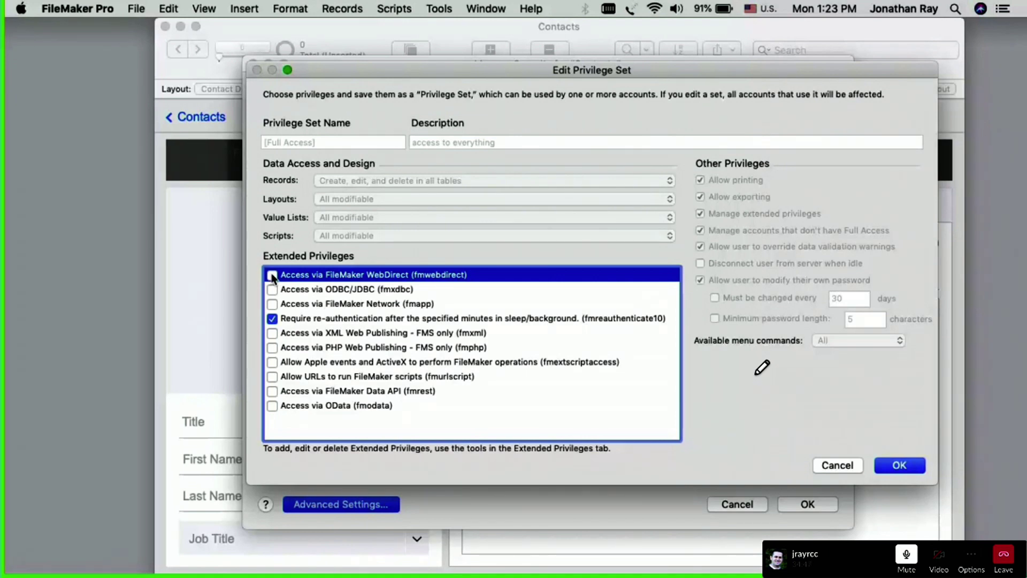
{"action": "left_click", "coordinate": [362, 366]}
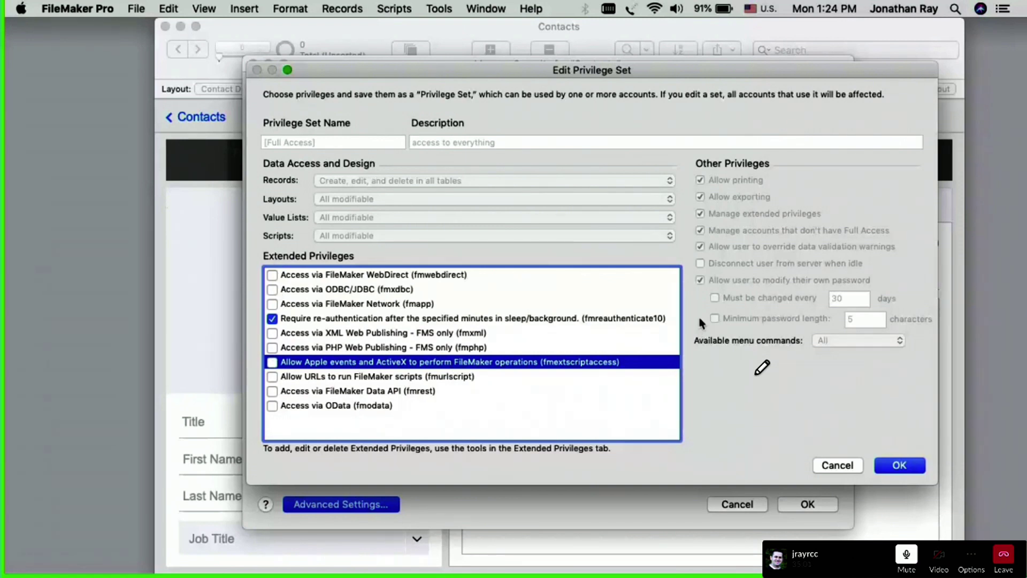
{"action": "left_click", "coordinate": [838, 463]}
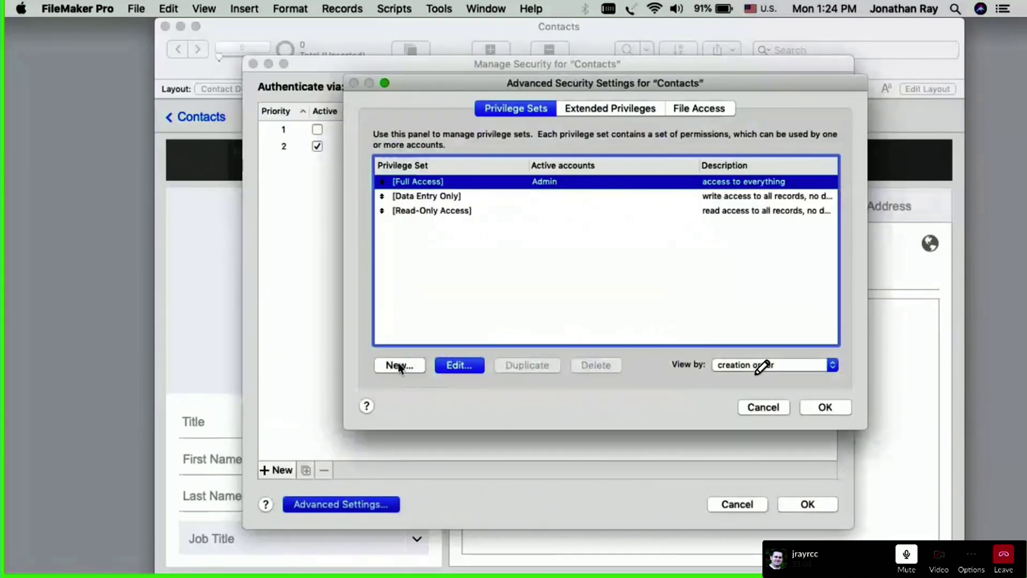
Step: Create a new privilege set named 'Read Write No Delete', then trim the name to 'Read Write'
{"action": "left_click", "coordinate": [400, 366]}
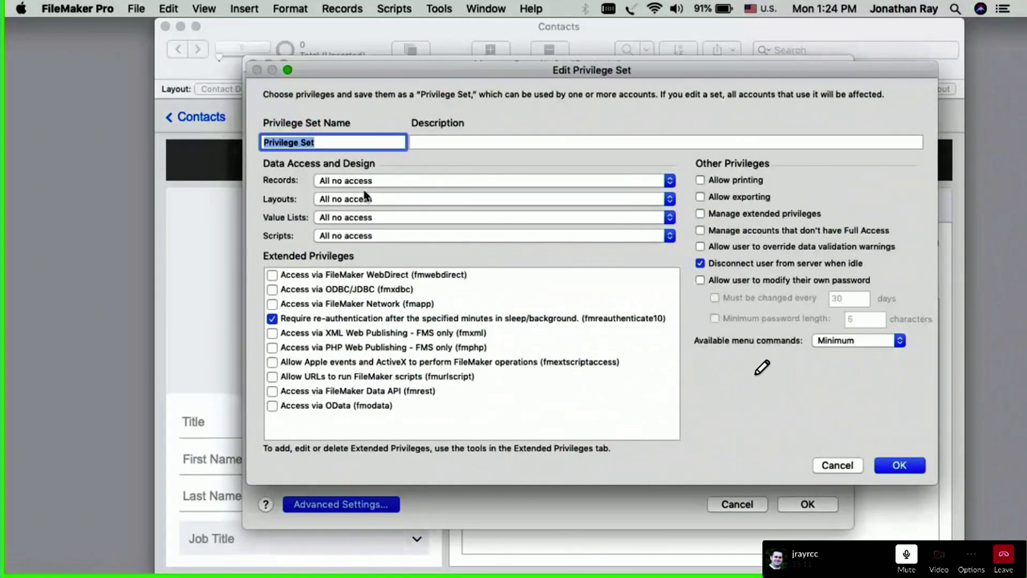
{"action": "type", "text": "Read Write No Delete"}
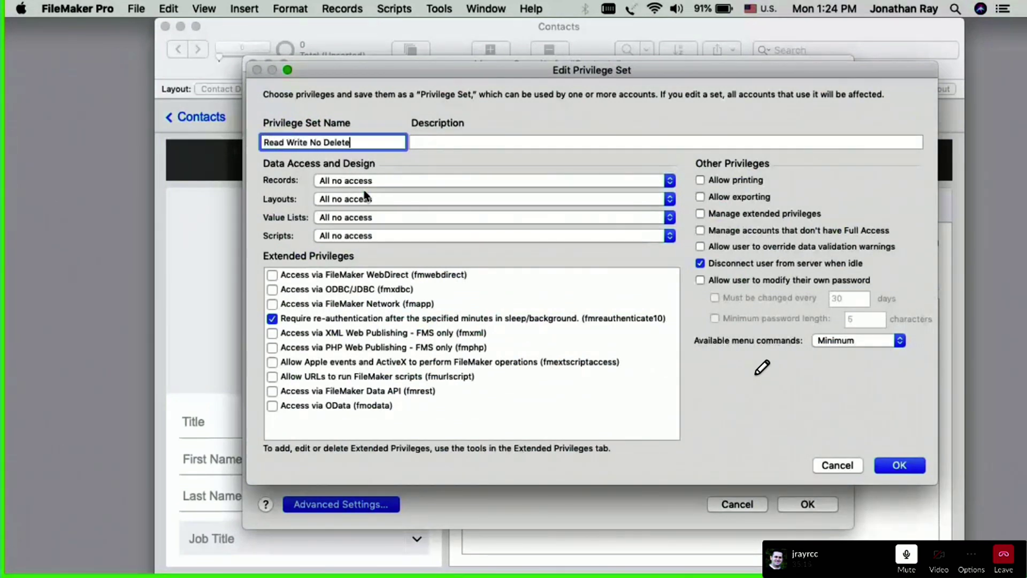
{"action": "left_click_drag", "start_coordinate": [378, 70], "coordinate": [422, 226]}
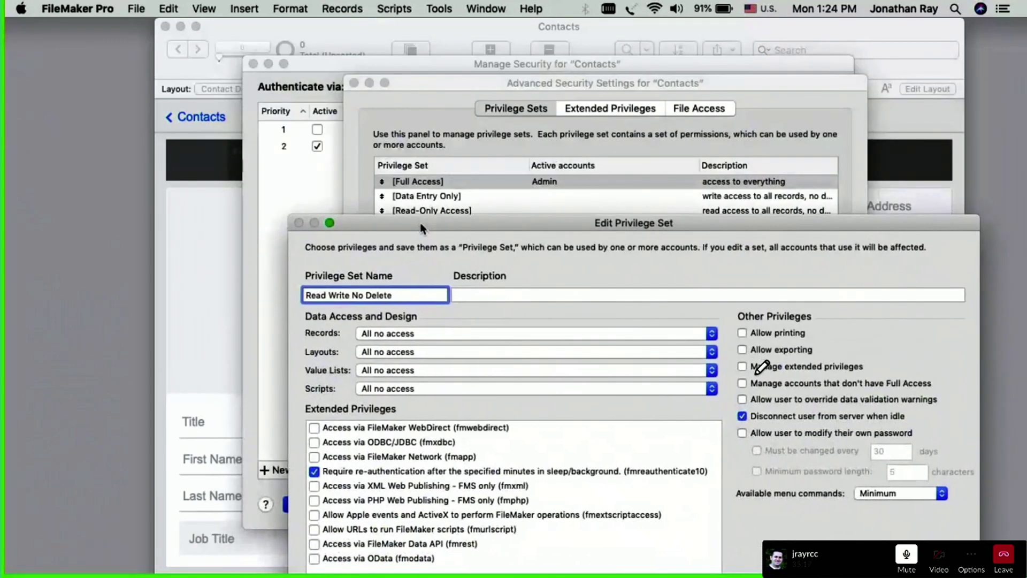
{"action": "left_click_drag", "start_coordinate": [434, 85], "coordinate": [317, 60]}
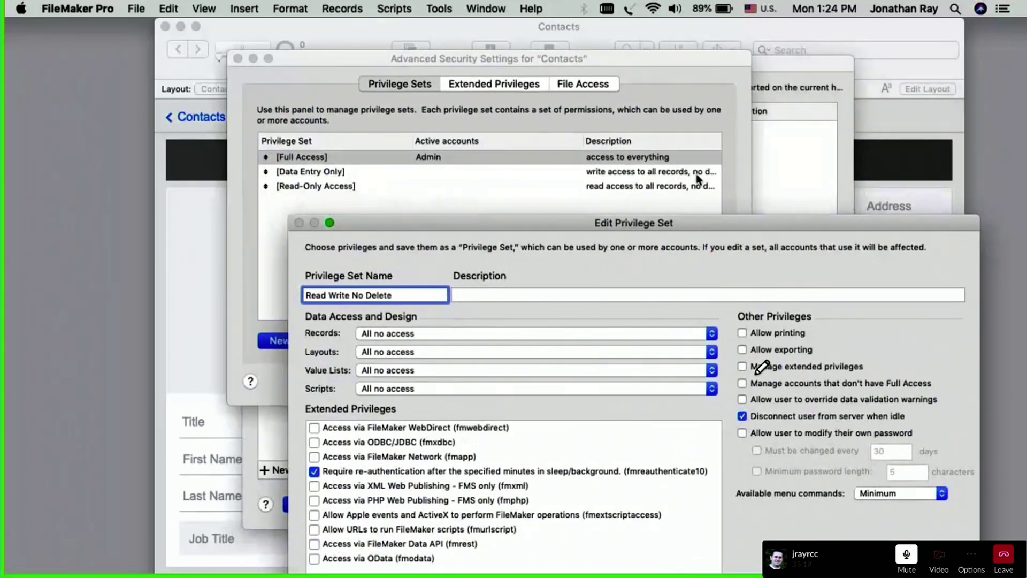
{"action": "left_click_drag", "start_coordinate": [504, 222], "coordinate": [508, 68]}
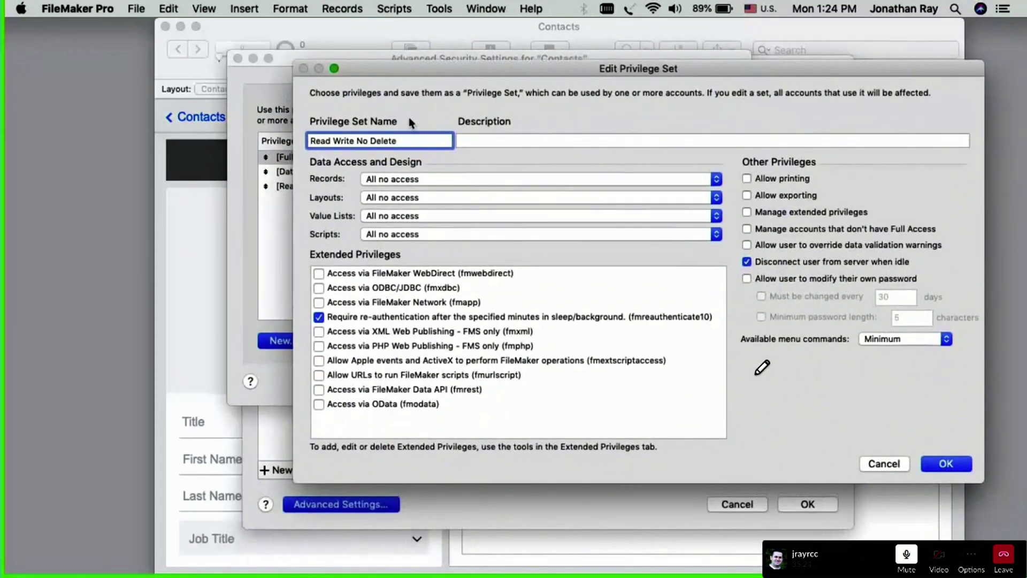
{"action": "double_click", "coordinate": [362, 141]}
{"action": "key", "text": "BackSpace"}
{"action": "left_click_drag", "start_coordinate": [383, 140], "coordinate": [354, 140]}
{"action": "key", "text": "BackSpace"}
{"action": "left_click_drag", "start_coordinate": [373, 69], "coordinate": [414, 304]}
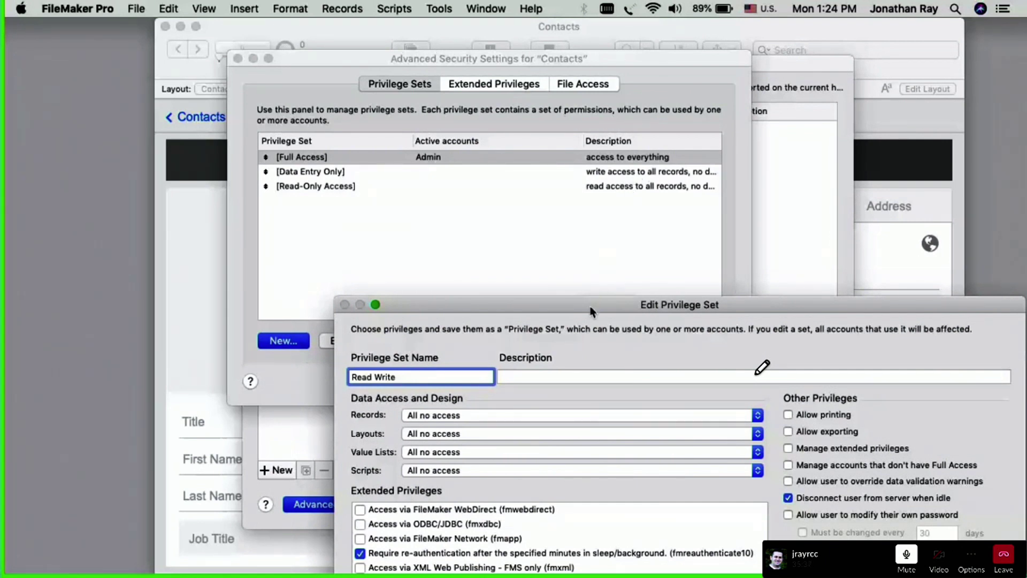
{"action": "left_click_drag", "start_coordinate": [592, 309], "coordinate": [547, 93]}
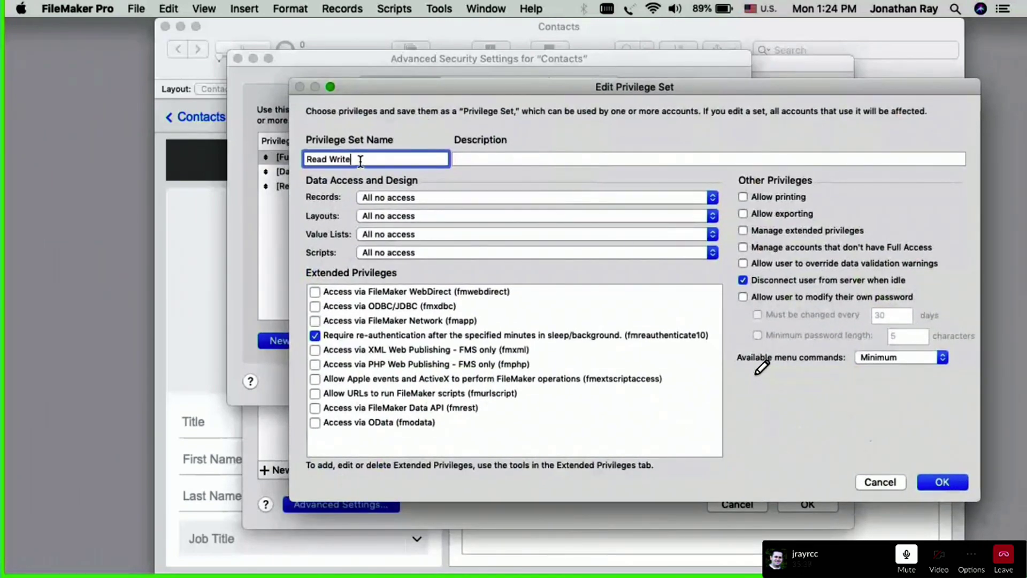
Step: Rename the set PowerUser and grant create, edit and delete records in all tables
{"action": "left_click_drag", "start_coordinate": [362, 159], "coordinate": [224, 155]}
{"action": "type", "text": "PowerUser"}
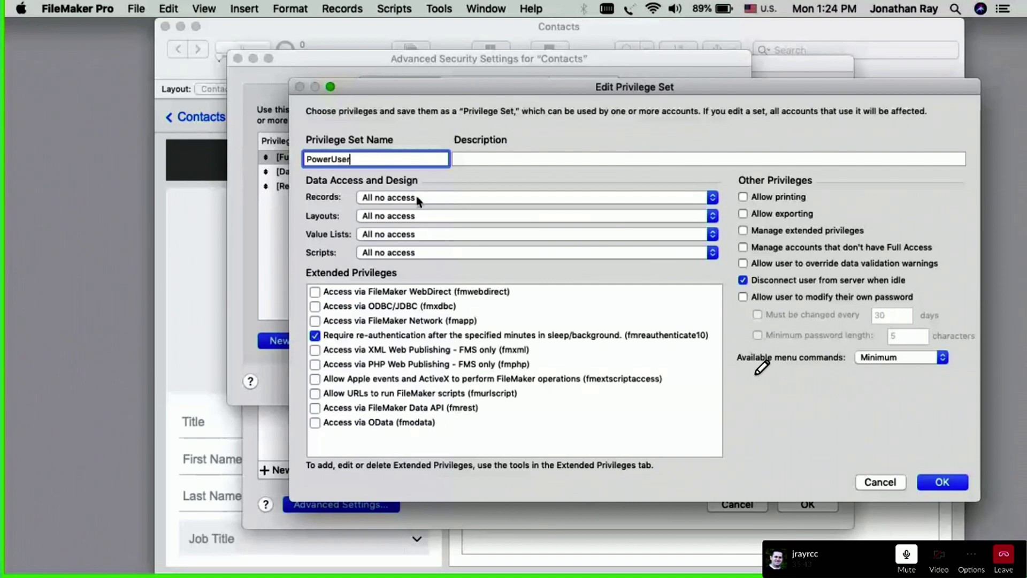
{"action": "left_click", "coordinate": [411, 200]}
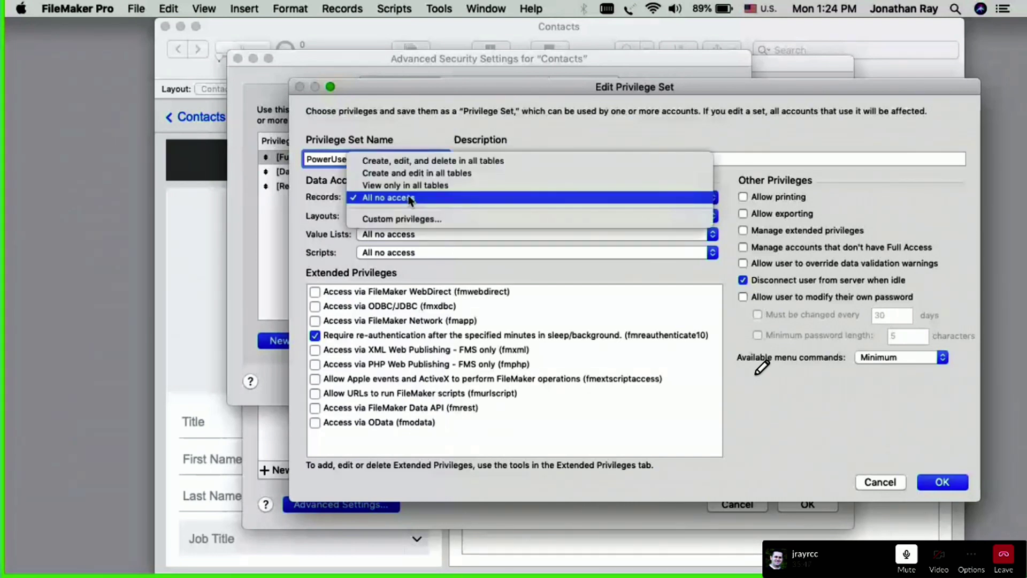
{"action": "left_click", "coordinate": [385, 161]}
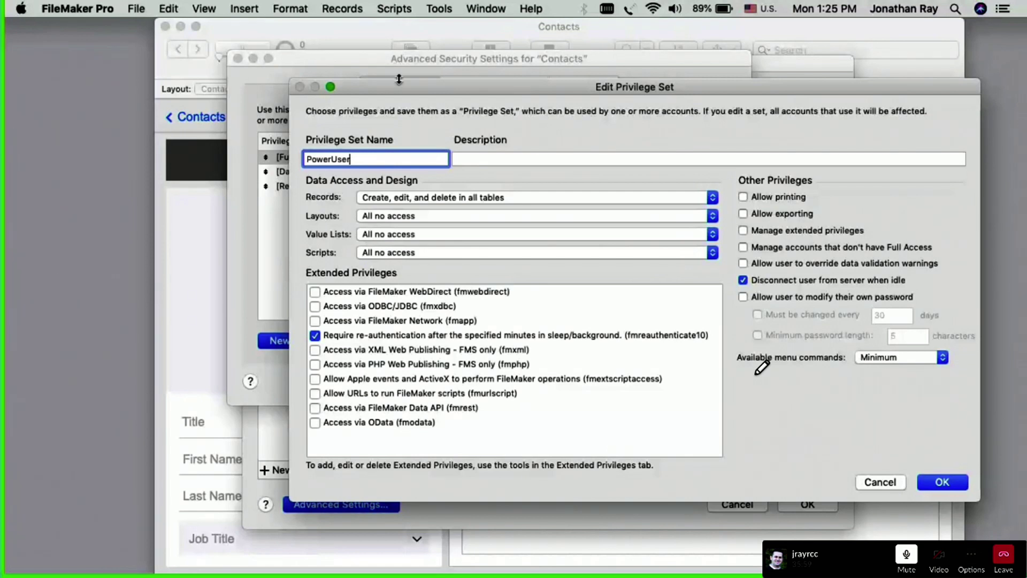
{"action": "left_click_drag", "start_coordinate": [400, 86], "coordinate": [366, 85]}
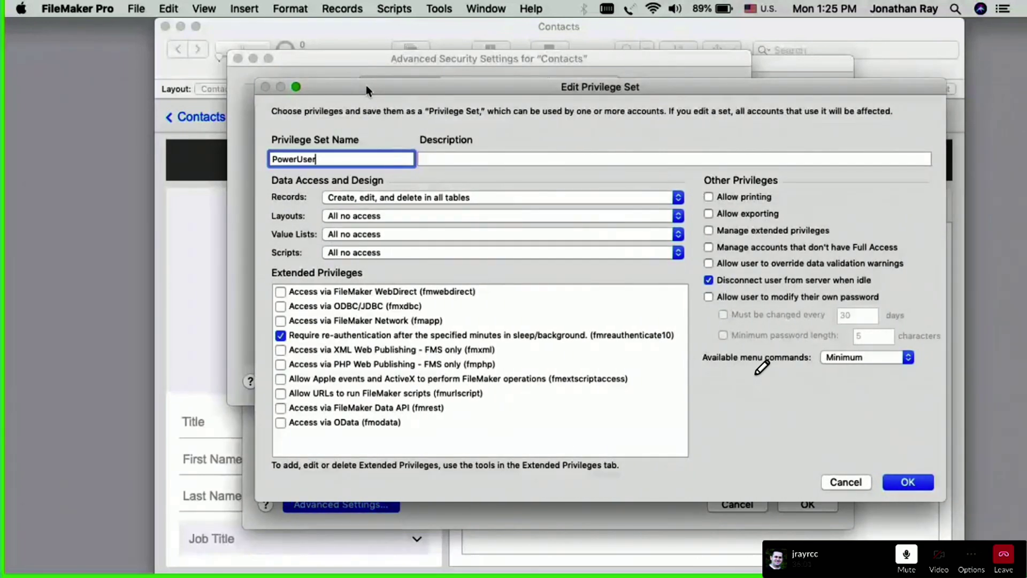
{"action": "left_click_drag", "start_coordinate": [339, 155], "coordinate": [214, 158]}
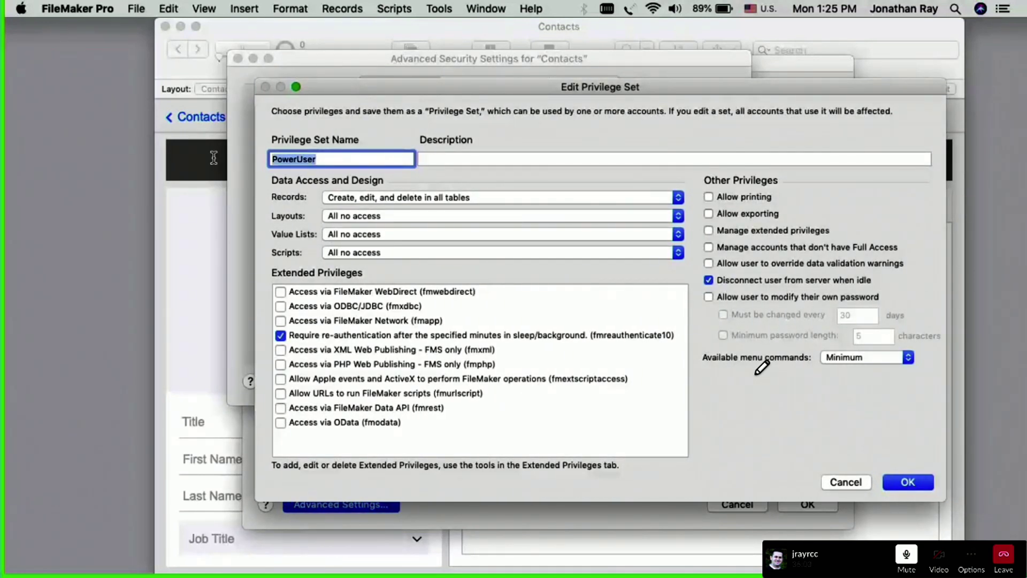
Step: Rename the set Finance User with value lists All view only and scripts All executable only
{"action": "type", "text": "Finance User"}
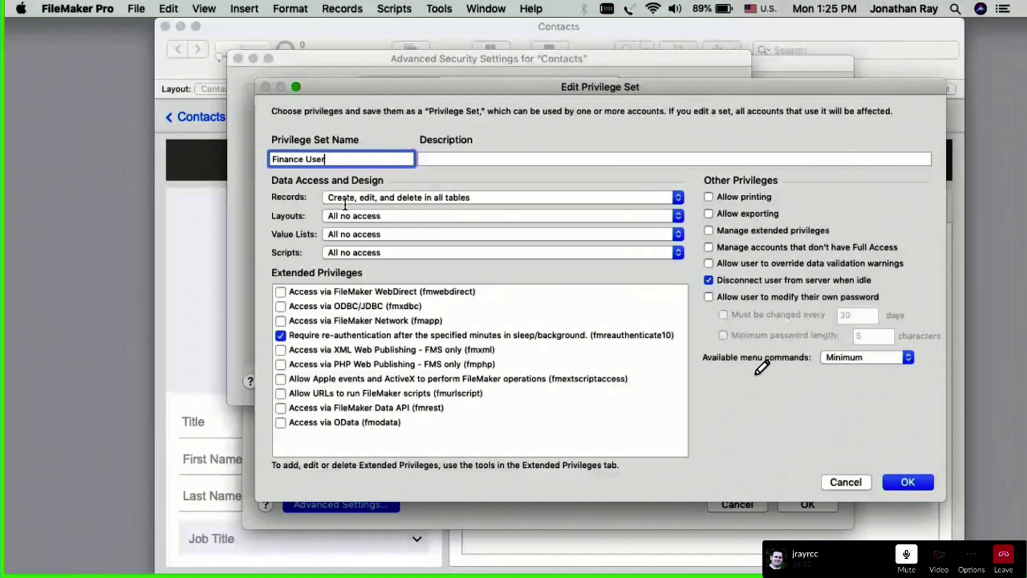
{"action": "left_click", "coordinate": [335, 236]}
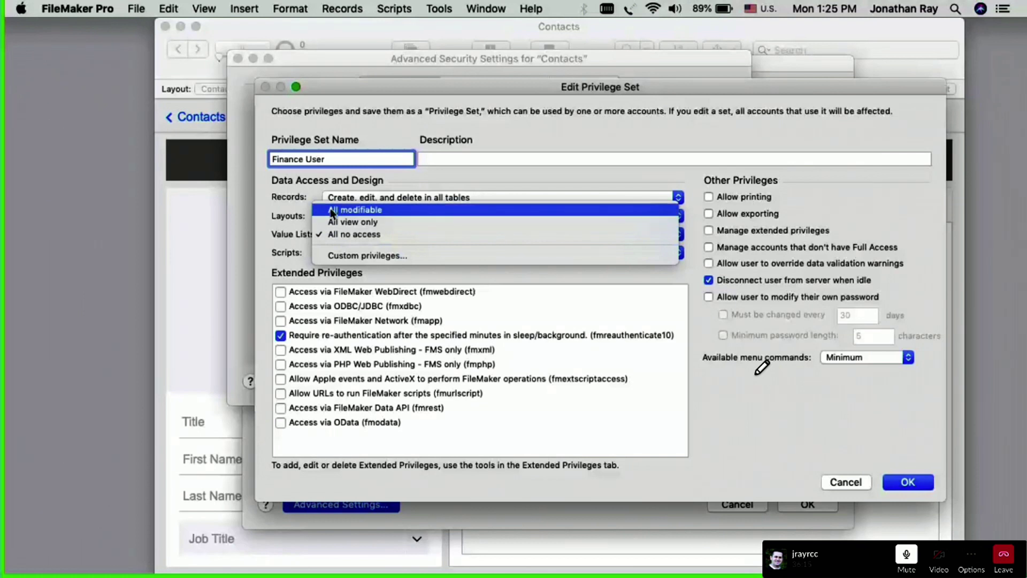
{"action": "left_click", "coordinate": [334, 221]}
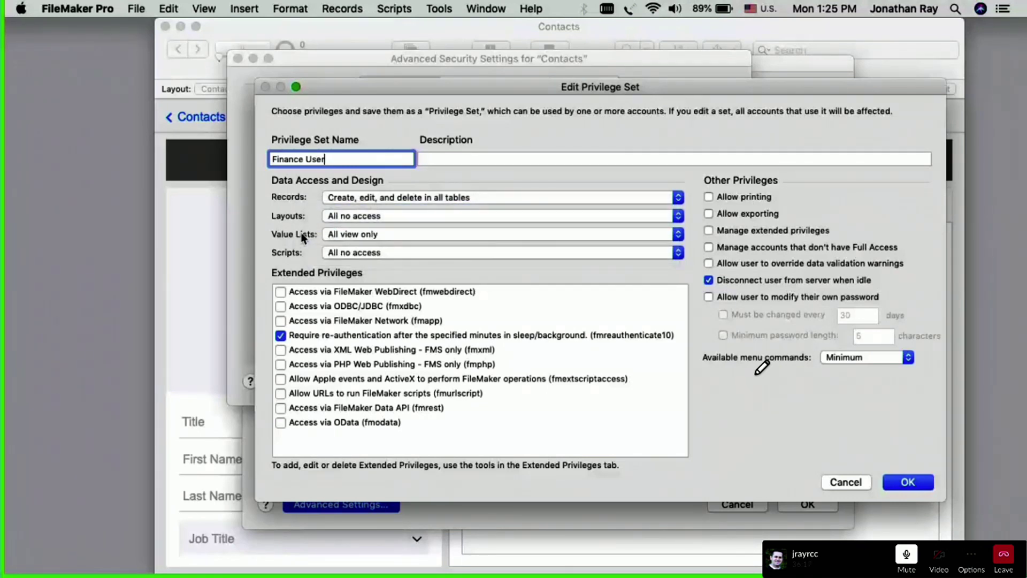
{"action": "left_click", "coordinate": [339, 253]}
{"action": "left_click", "coordinate": [337, 241]}
{"action": "left_click", "coordinate": [340, 219]}
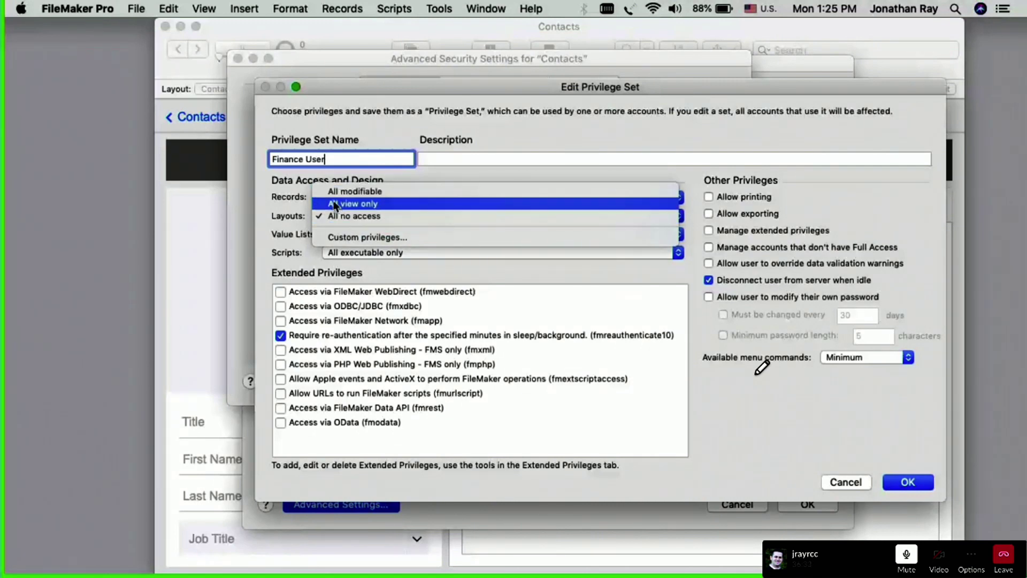
Step: Set custom layout privileges: Contact Details view only with modifiable records, Contact List left inaccessible
{"action": "left_click", "coordinate": [351, 237]}
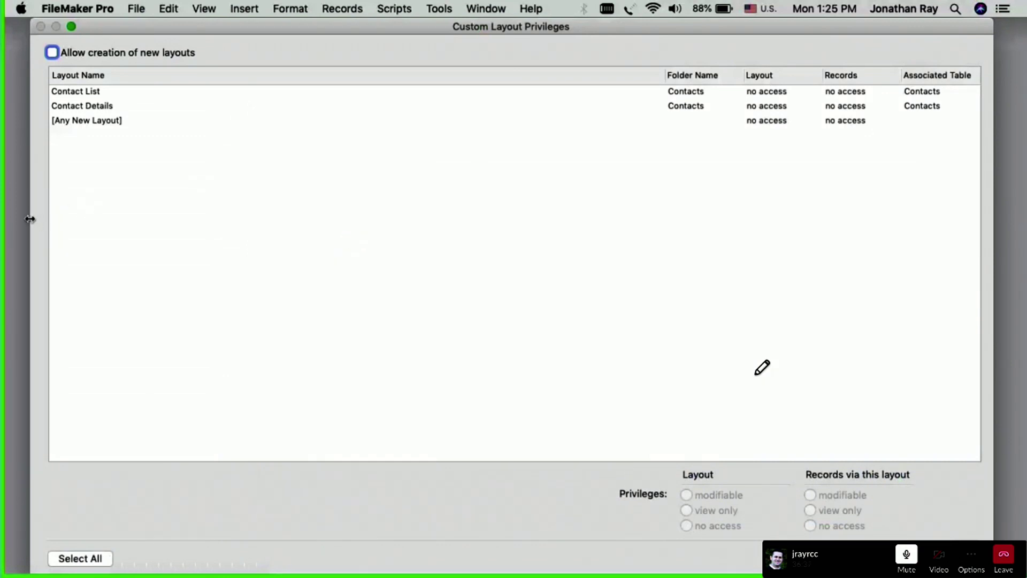
{"action": "left_click_drag", "start_coordinate": [31, 219], "coordinate": [241, 219]}
{"action": "left_click_drag", "start_coordinate": [374, 21], "coordinate": [394, 22]}
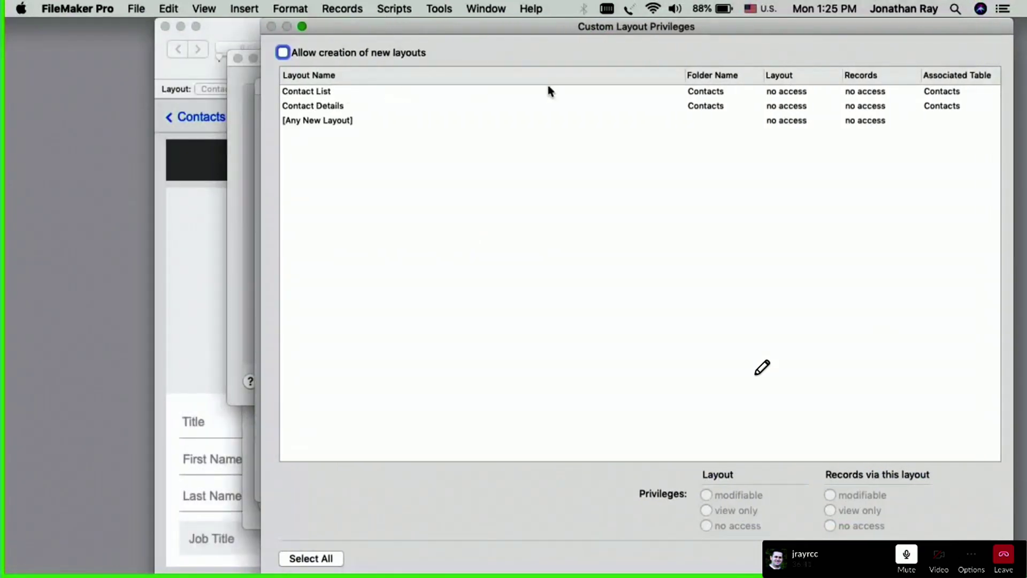
{"action": "left_click", "coordinate": [655, 106]}
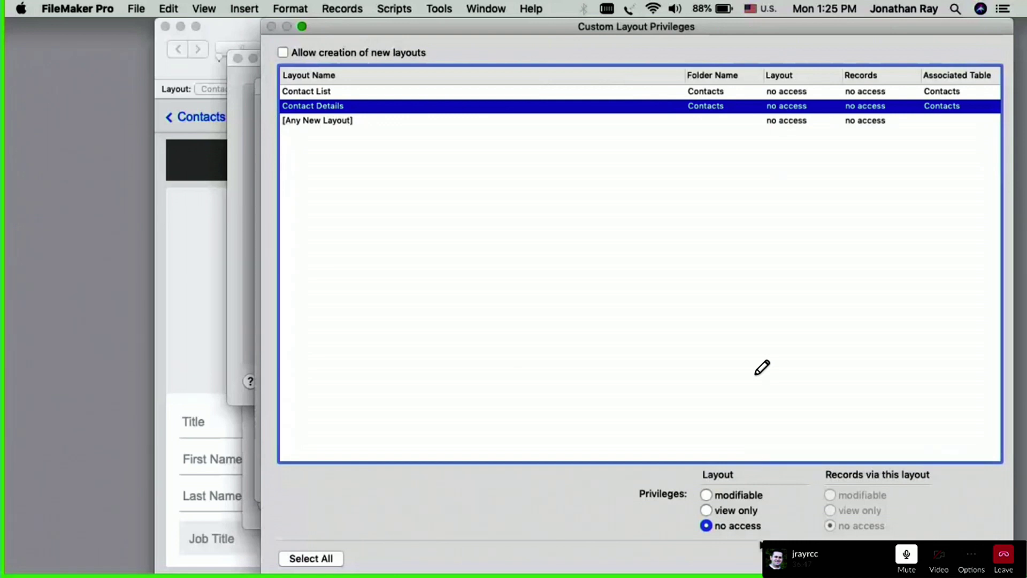
{"action": "left_click", "coordinate": [729, 512]}
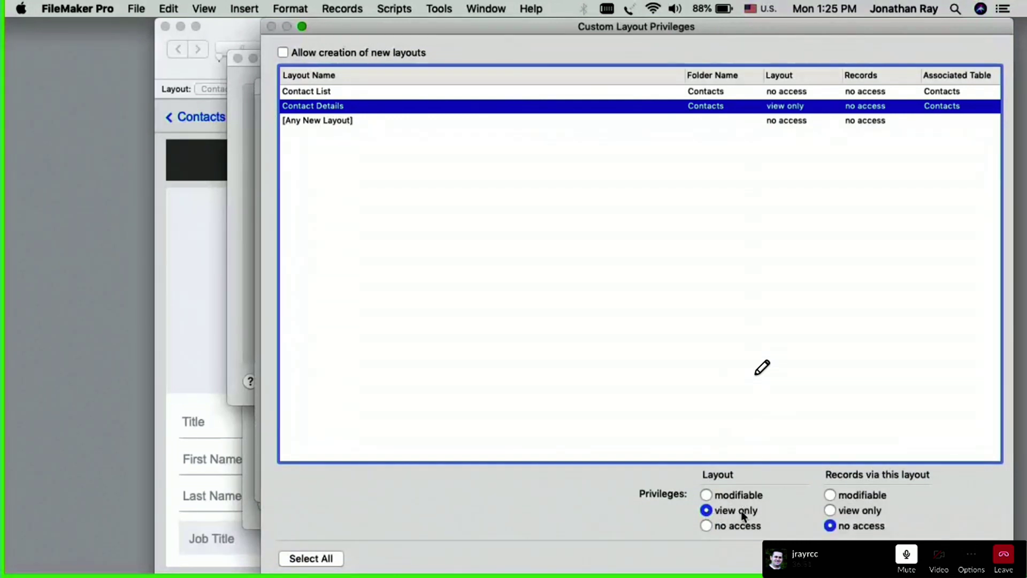
{"action": "left_click", "coordinate": [858, 496]}
{"action": "left_click", "coordinate": [719, 94]}
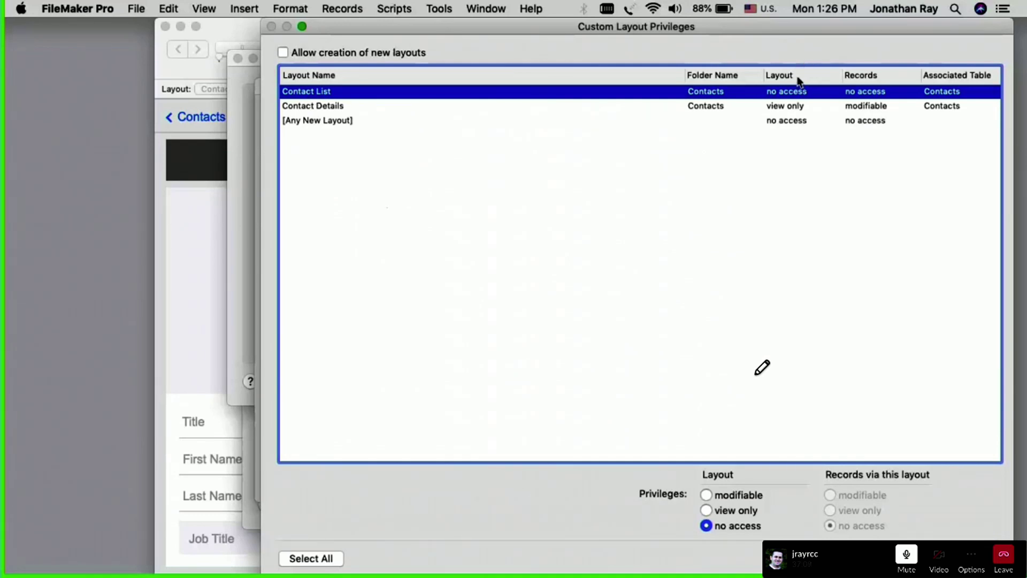
{"action": "left_click", "coordinate": [764, 106]}
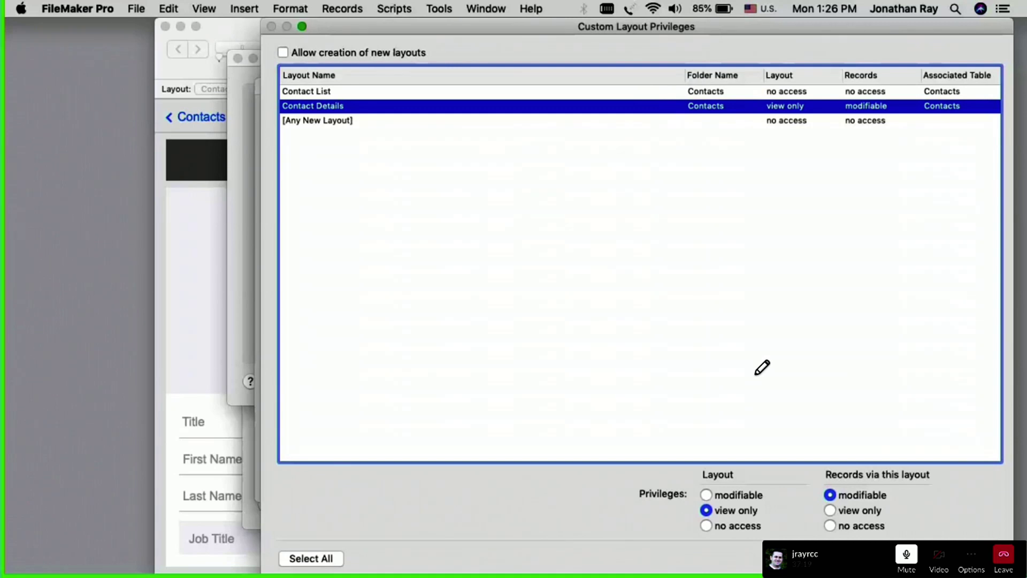
{"action": "key", "text": "Return"}
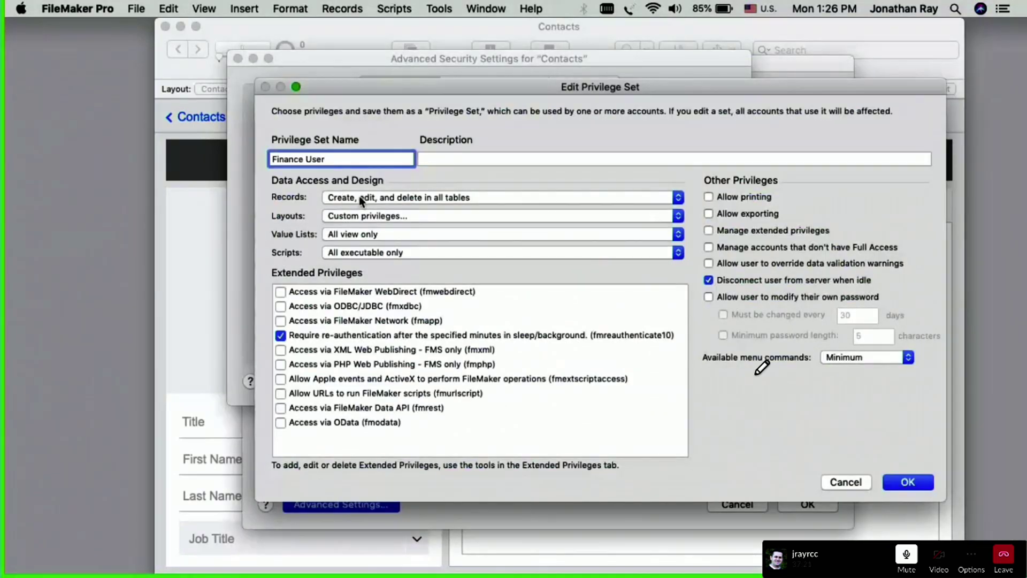
Step: Switch Finance User record access to custom privileges and review the Contacts table
{"action": "left_click", "coordinate": [361, 200]}
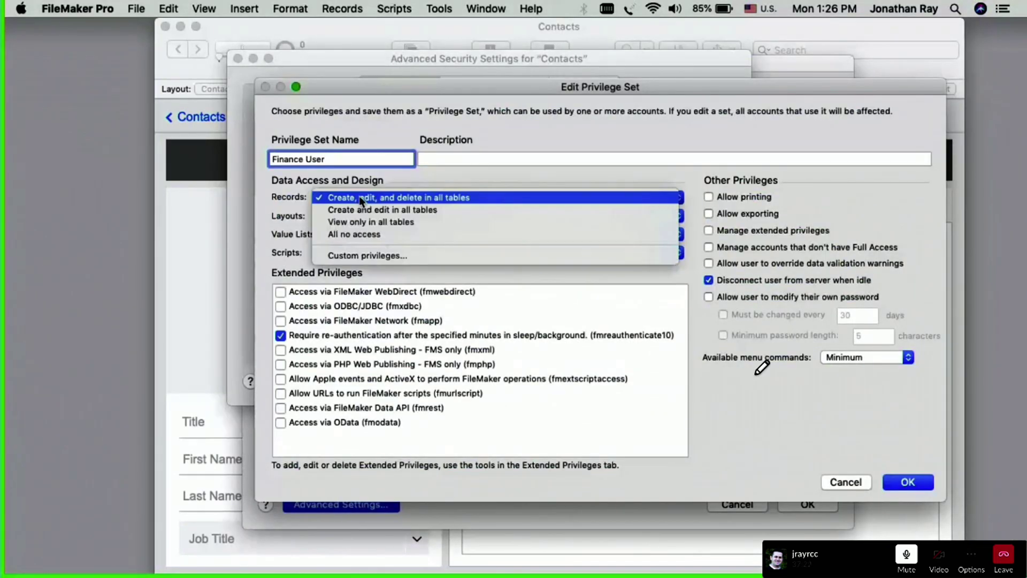
{"action": "left_click", "coordinate": [345, 256]}
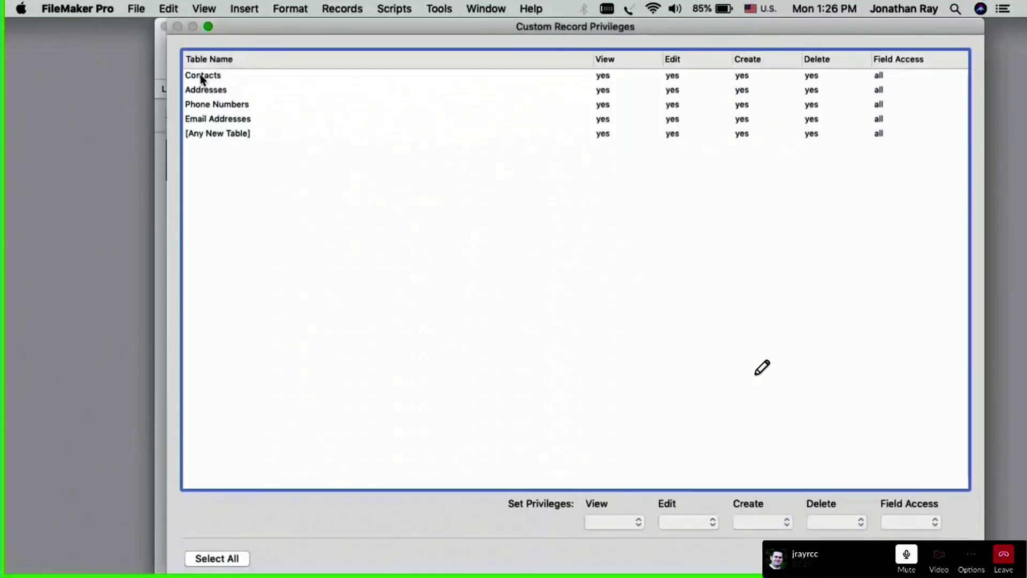
{"action": "left_click", "coordinate": [202, 80]}
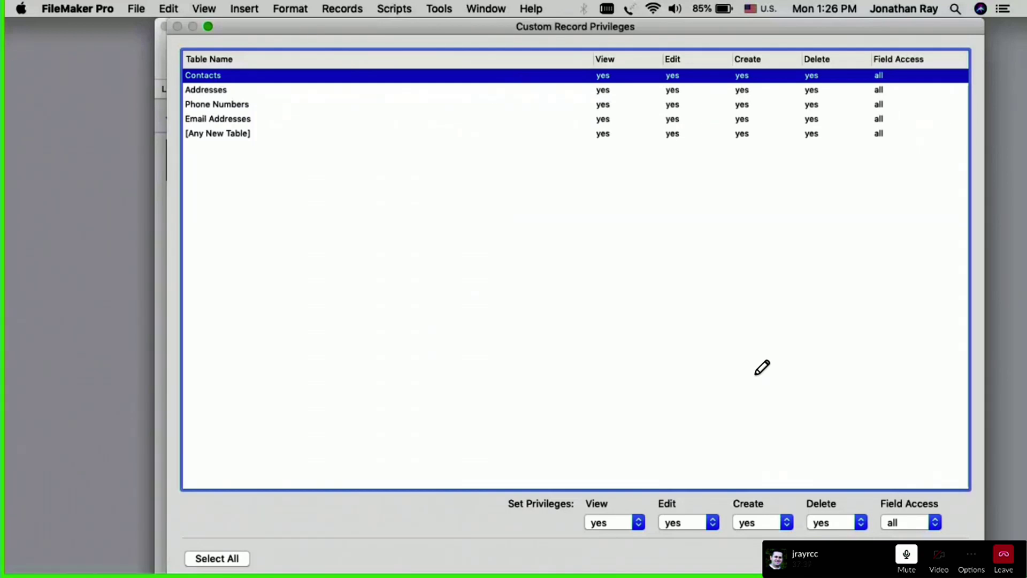
{"action": "key", "text": "Return"}
Step: Save Finance User, close the security dialogs, and allow Full Access accounts without passwords
{"action": "left_click", "coordinate": [909, 480]}
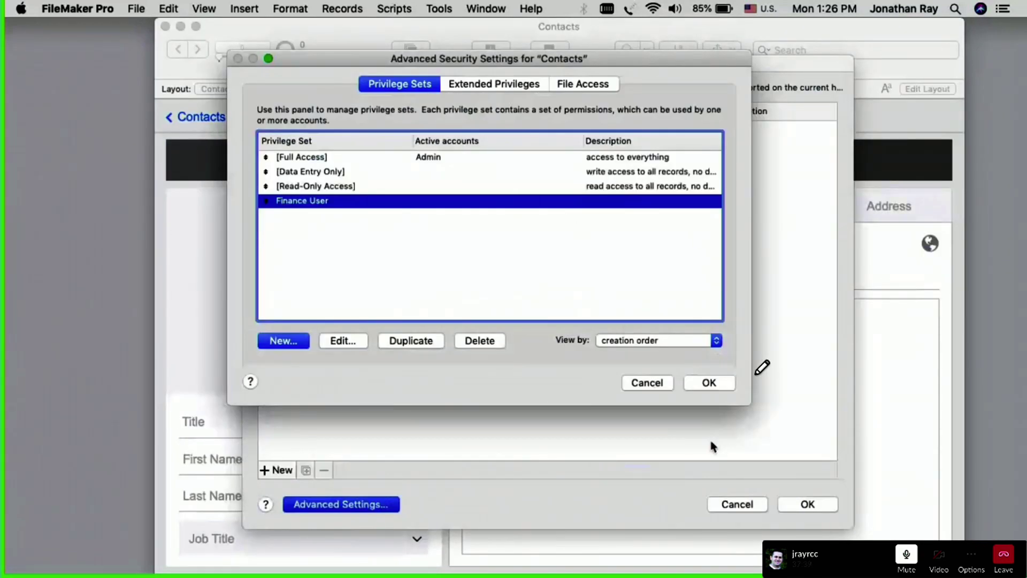
{"action": "left_click", "coordinate": [709, 383]}
{"action": "left_click", "coordinate": [808, 504]}
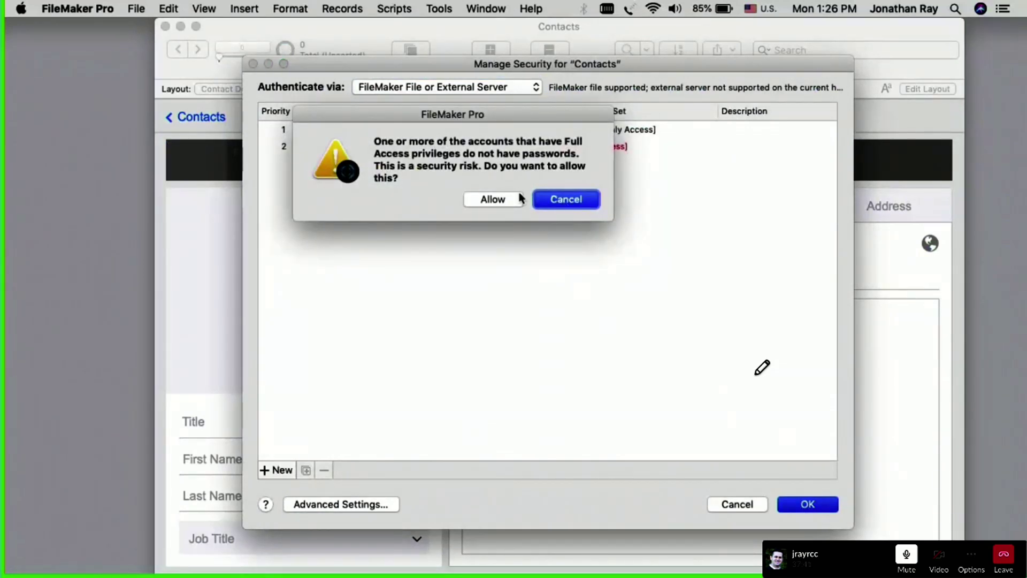
{"action": "left_click", "coordinate": [493, 200]}
{"action": "key", "text": "super+shift+d"}
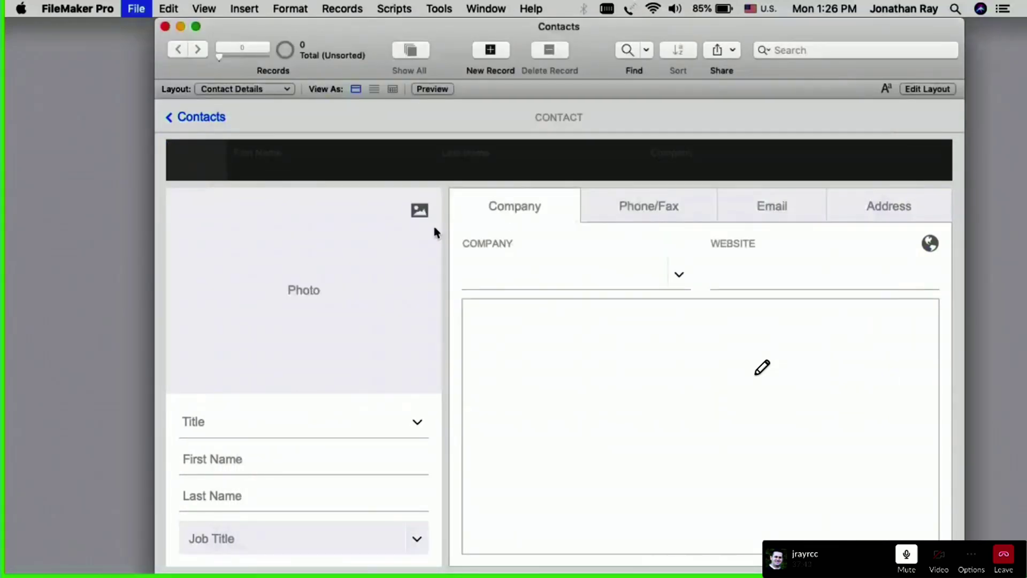
Step: Create a new Invoices table in the database definitions and close them
{"action": "left_click", "coordinate": [452, 51]}
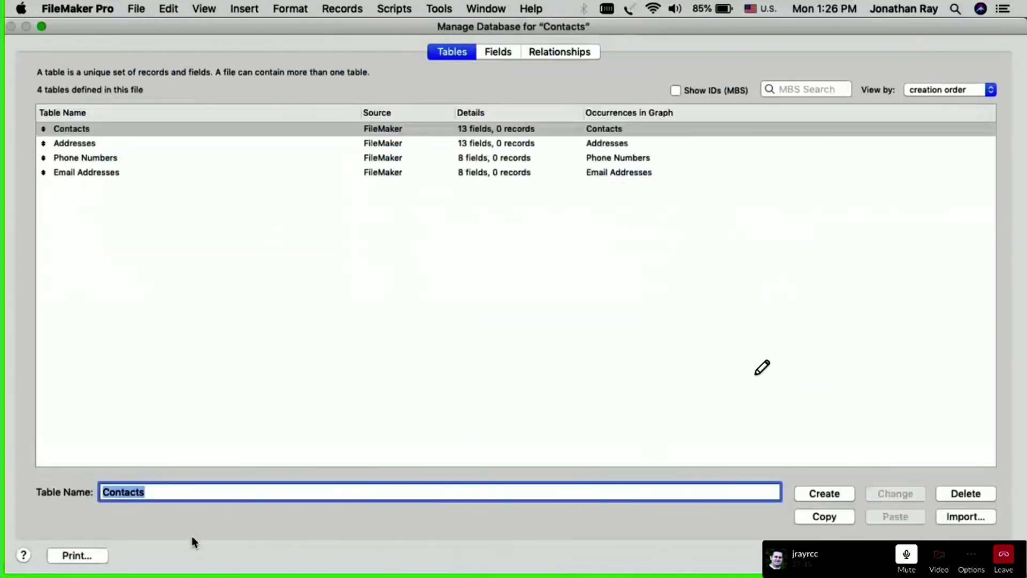
{"action": "left_click_drag", "start_coordinate": [160, 490], "coordinate": [37, 495]}
{"action": "key", "text": "BackSpace"}
{"action": "type", "text": "Invoi"}
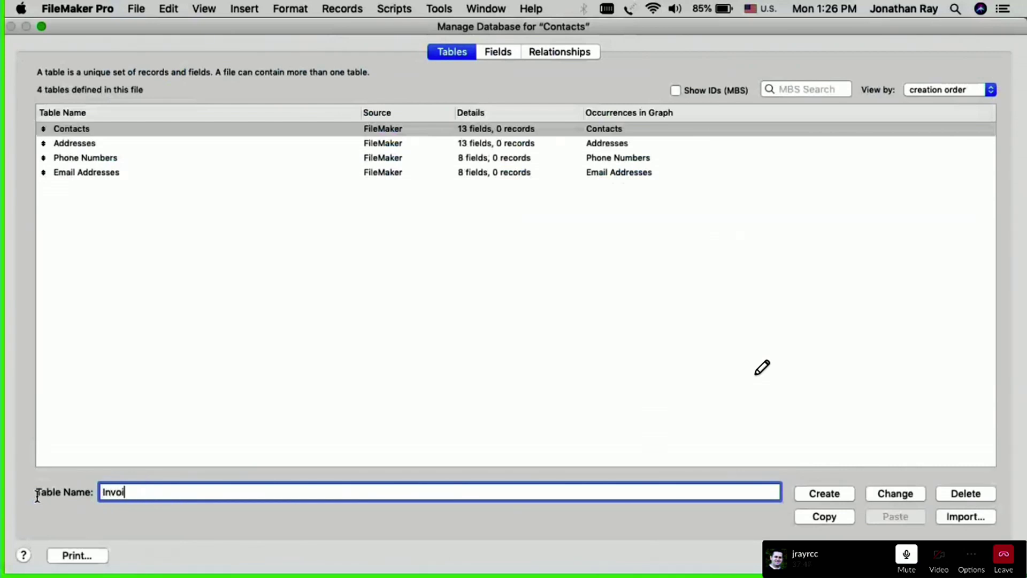
{"action": "type", "text": "ices"}
{"action": "left_click", "coordinate": [824, 493]}
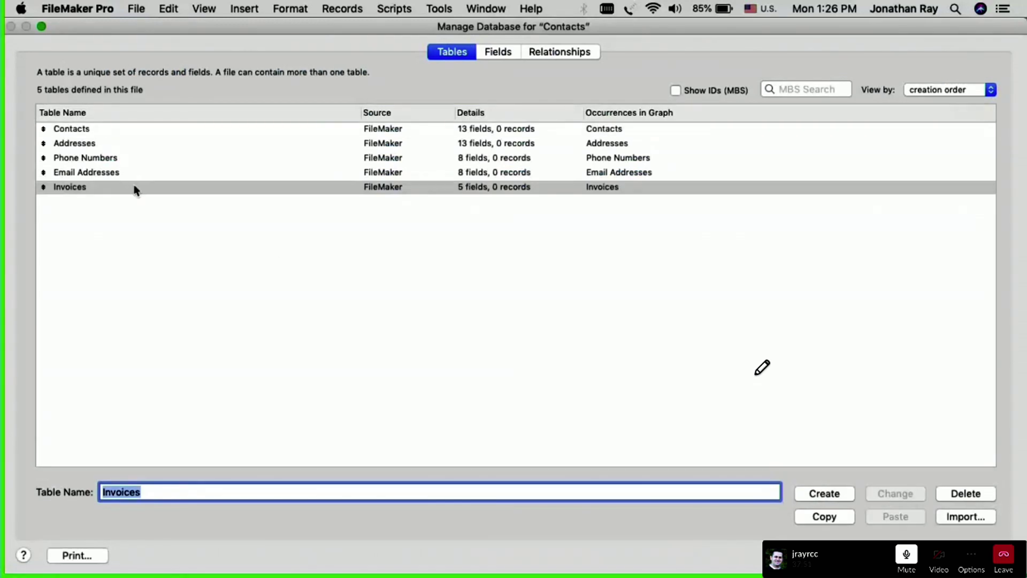
{"action": "left_click", "coordinate": [481, 188]}
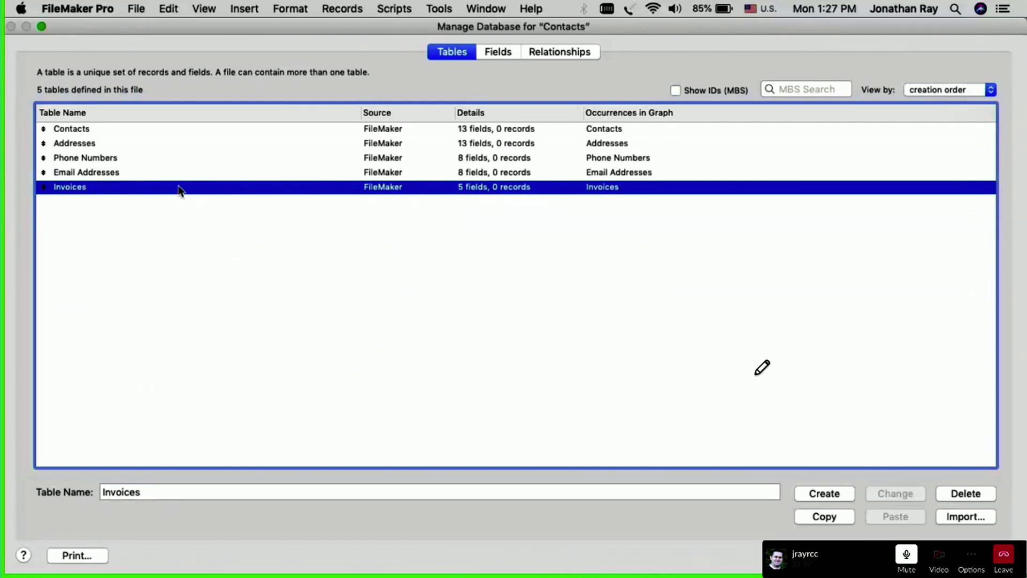
{"action": "key", "text": "Return"}
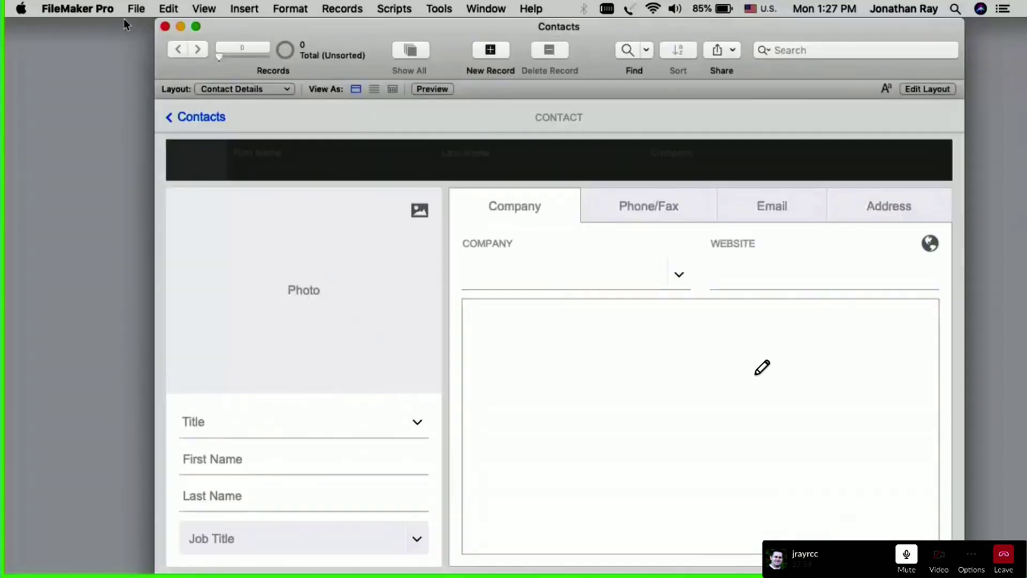
{"action": "left_click", "coordinate": [144, 9]}
Step: Open the Contacts file's Advanced Security Settings from Manage Security
{"action": "mouse_move", "coordinate": [161, 84]}
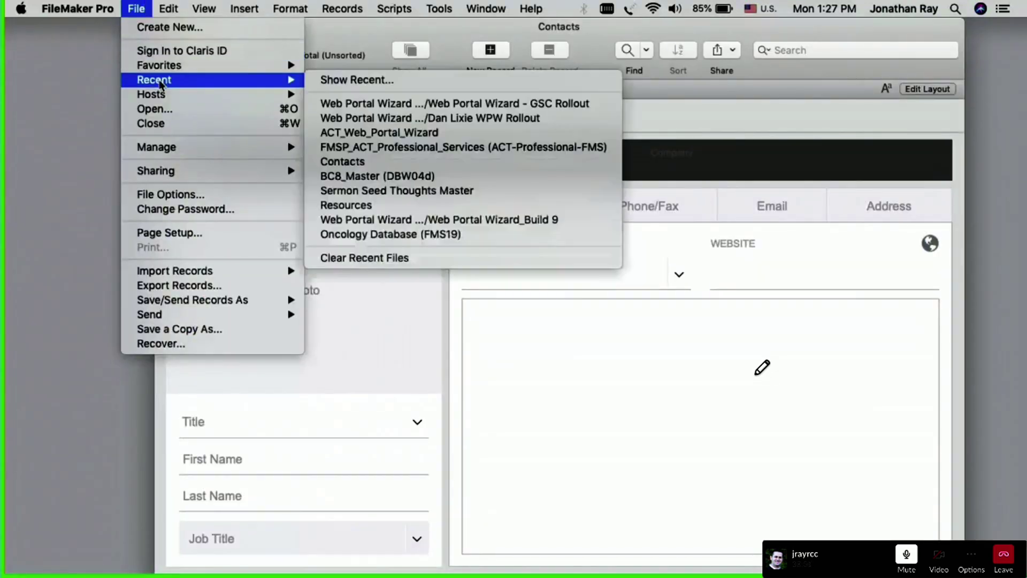
{"action": "mouse_move", "coordinate": [203, 149]}
{"action": "left_click", "coordinate": [337, 162]}
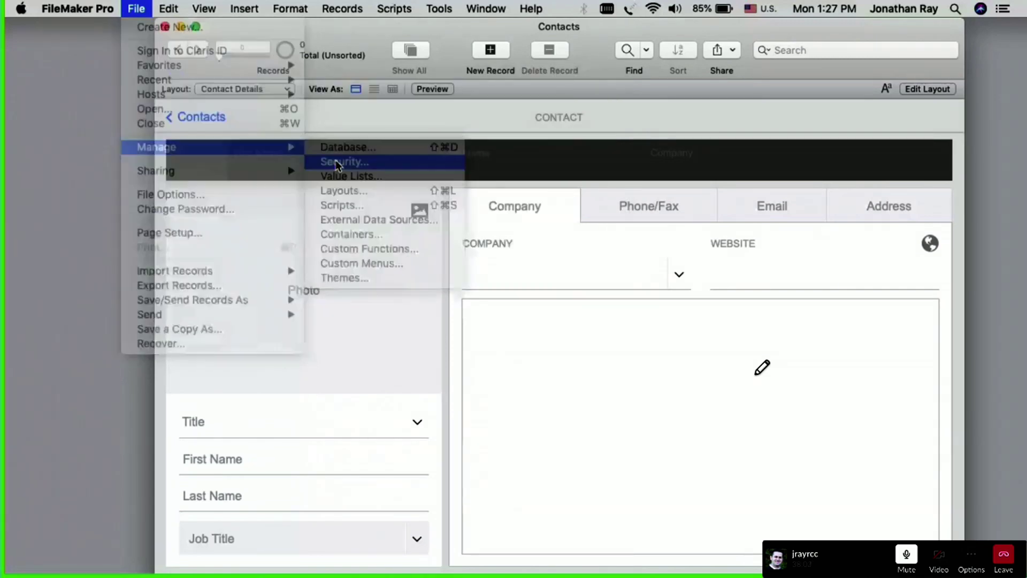
{"action": "left_click", "coordinate": [385, 147]}
{"action": "left_click", "coordinate": [413, 215]}
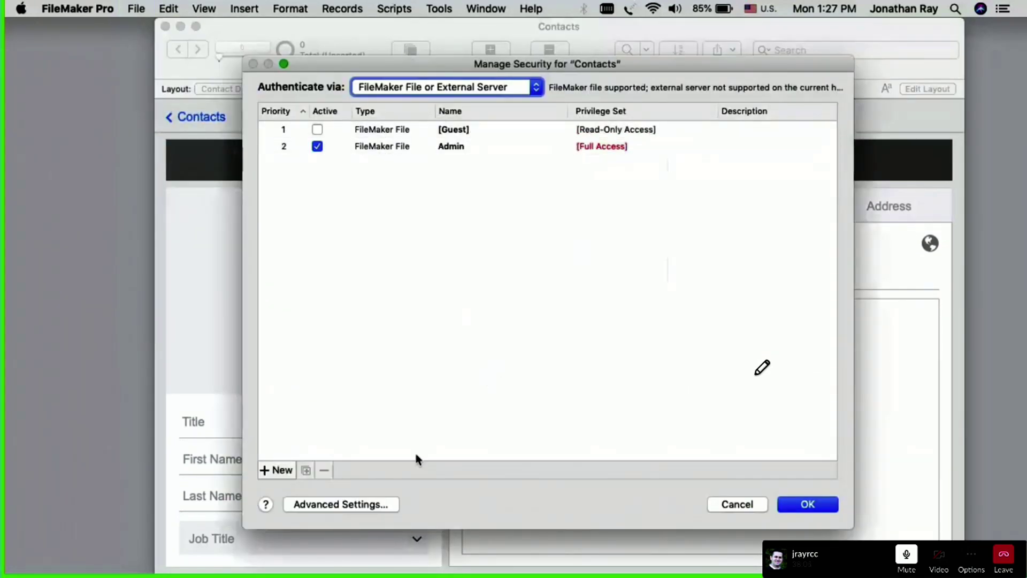
{"action": "left_click", "coordinate": [362, 504]}
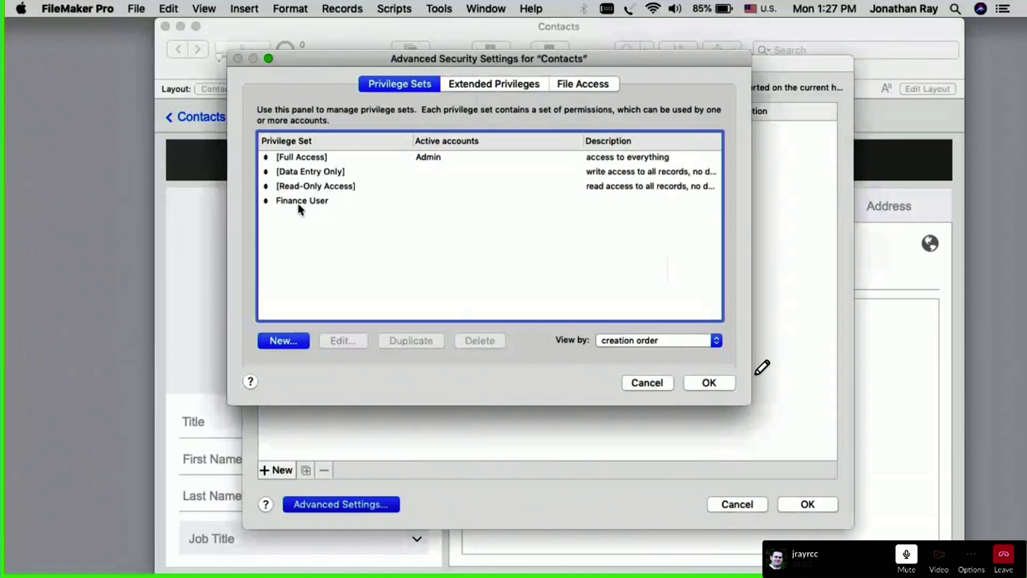
Step: Edit Finance User and set its Records access to Custom privileges, selecting Email Addresses
{"action": "left_click", "coordinate": [296, 206]}
{"action": "double_click", "coordinate": [415, 203]}
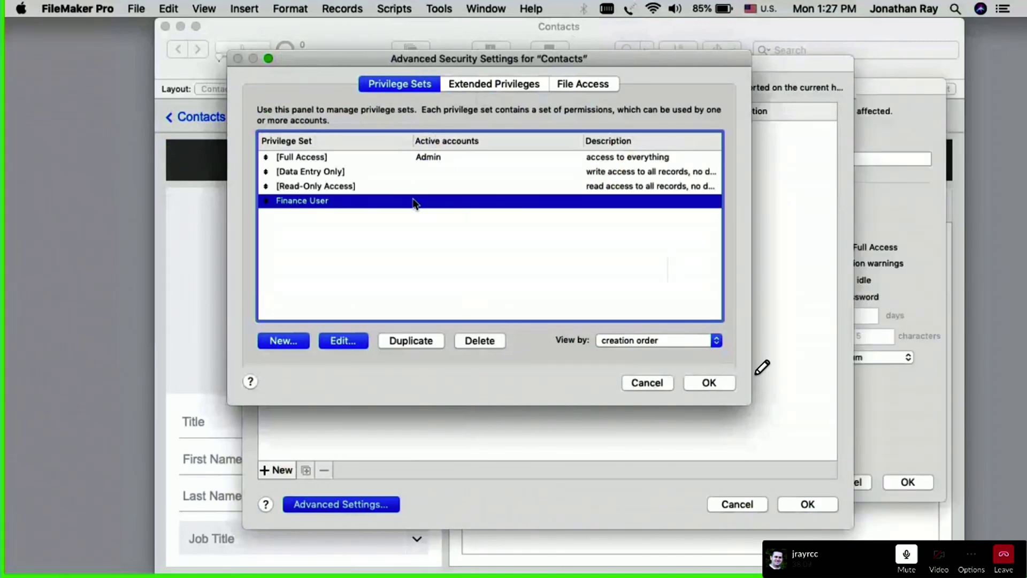
{"action": "left_click", "coordinate": [416, 201]}
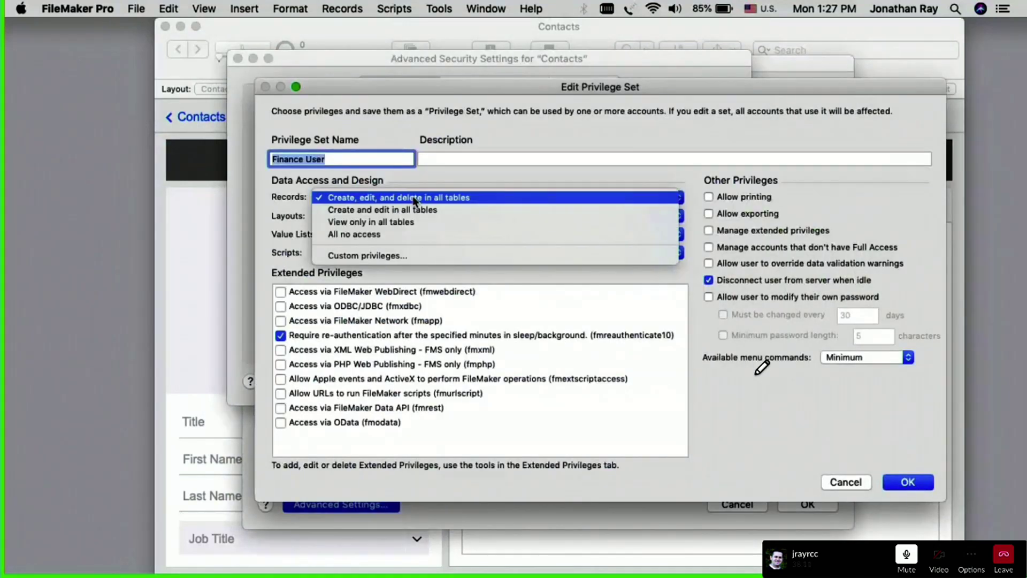
{"action": "left_click", "coordinate": [368, 255]}
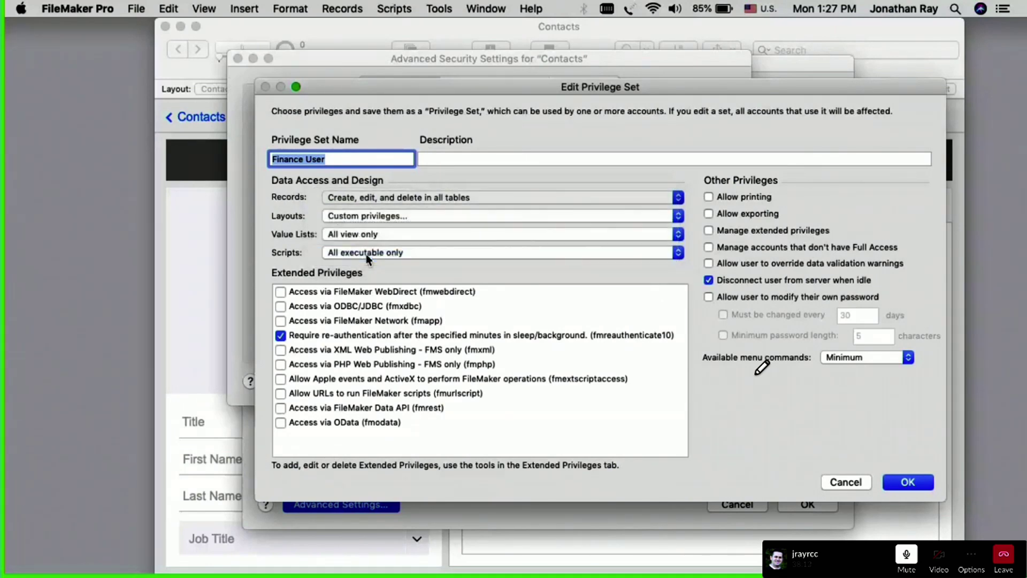
{"action": "left_click", "coordinate": [212, 119]}
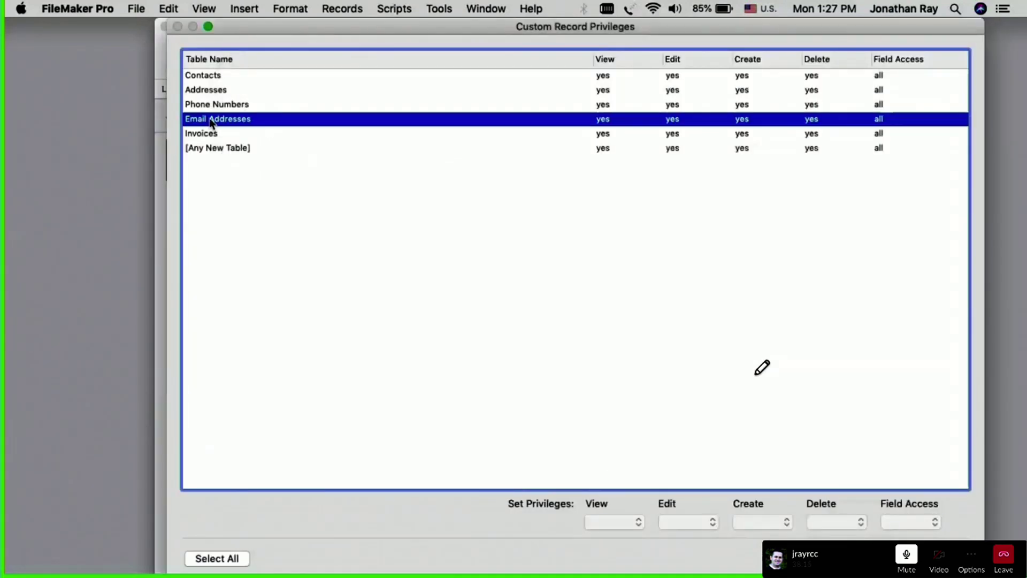
Step: Set View, Create and Delete to no and Field Access to none for Contacts through Email Addresses
{"action": "left_click", "coordinate": [209, 134]}
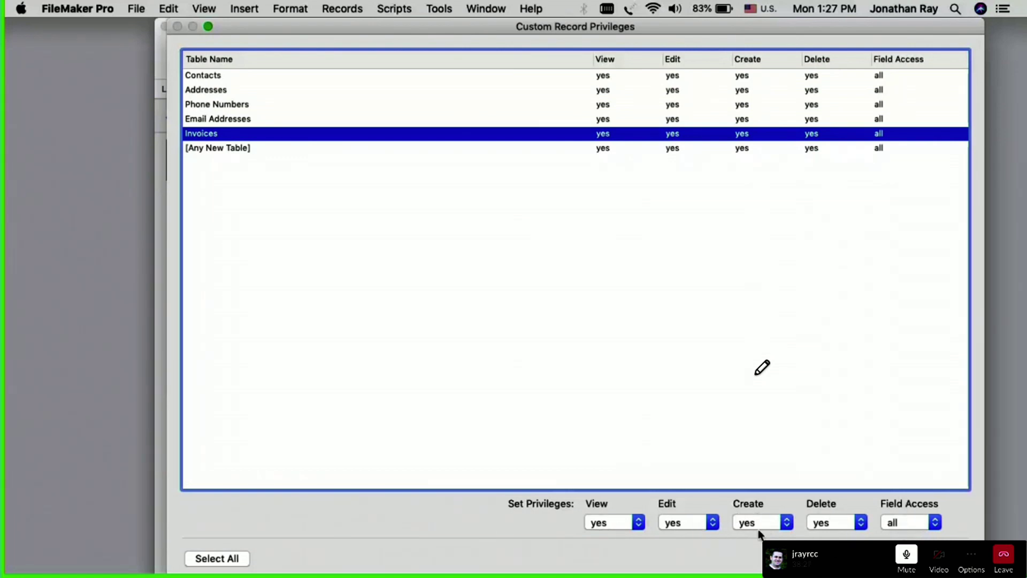
{"action": "left_click", "coordinate": [229, 120]}
{"action": "left_click", "coordinate": [217, 76], "text": "shift"}
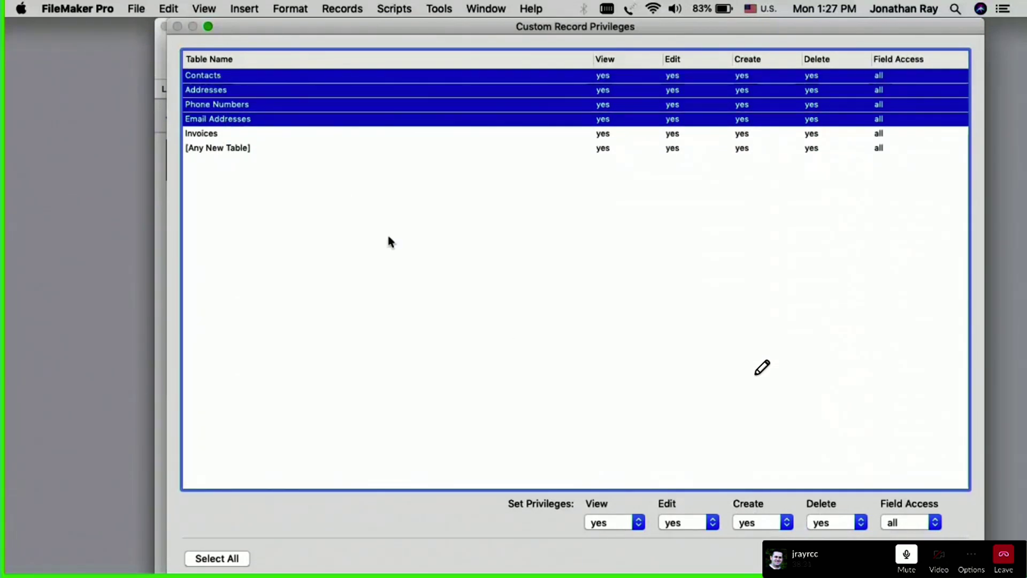
{"action": "left_click", "coordinate": [613, 527]}
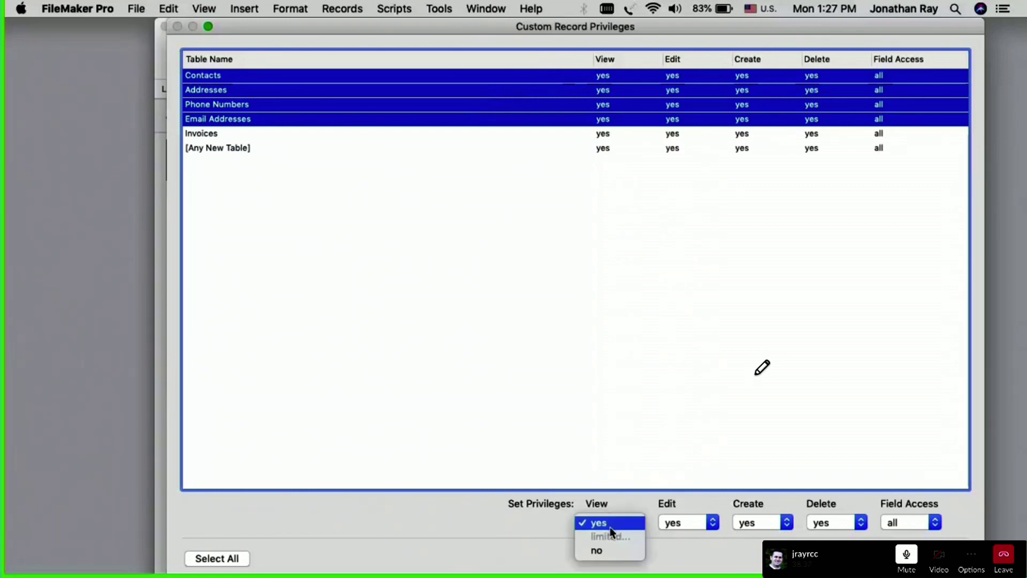
{"action": "left_click", "coordinate": [598, 550]}
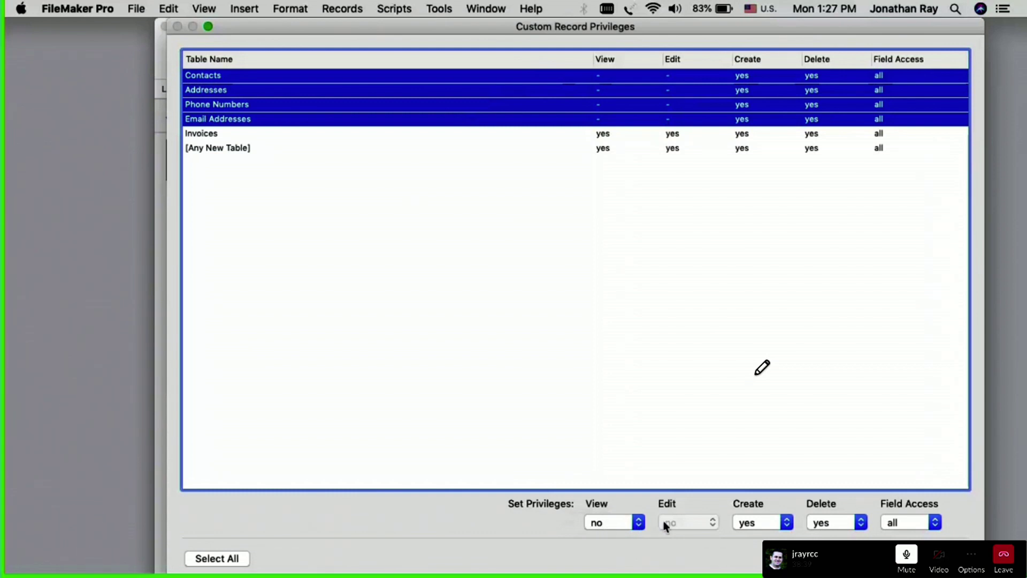
{"action": "left_click", "coordinate": [760, 527]}
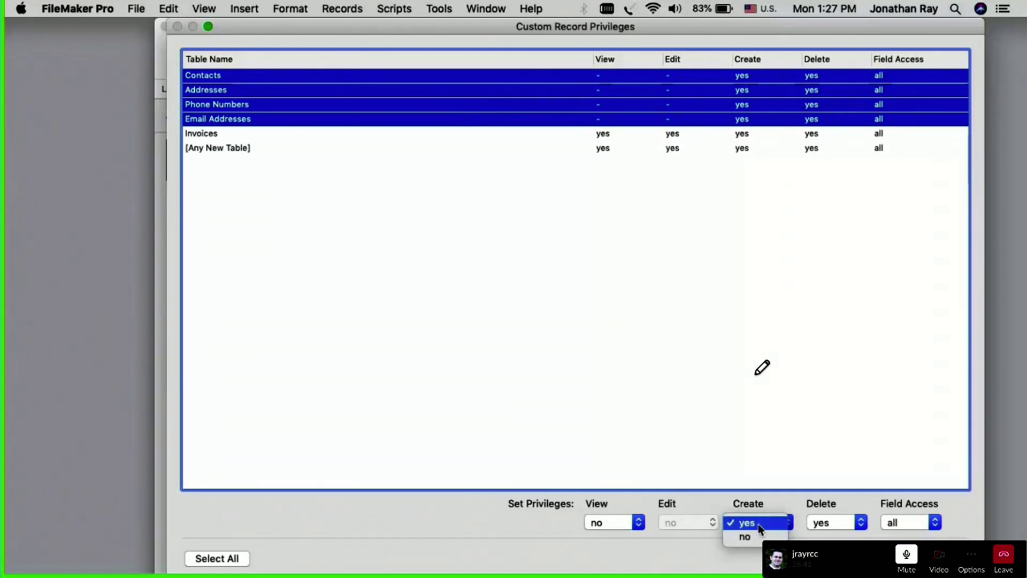
{"action": "left_click", "coordinate": [760, 536]}
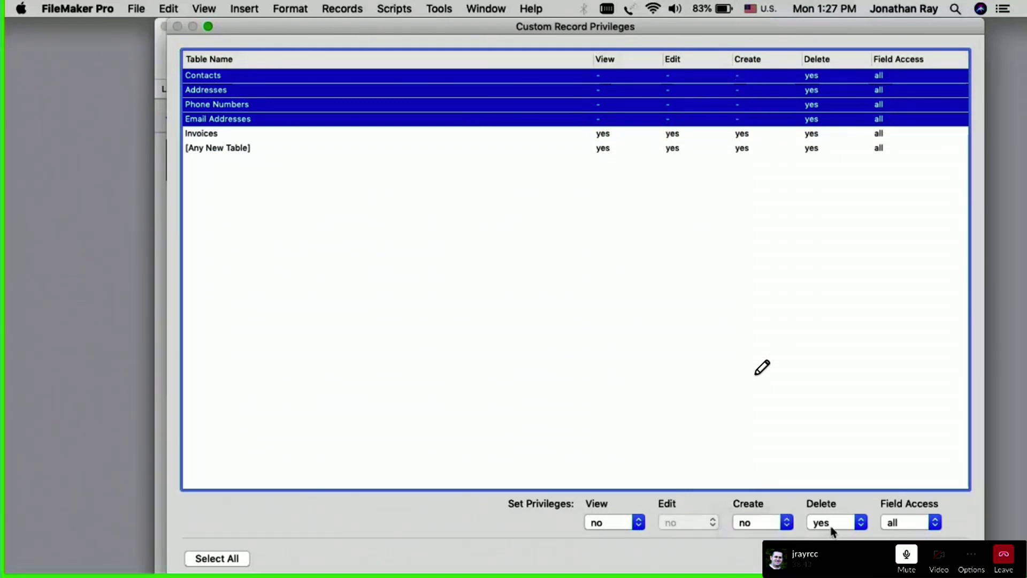
{"action": "left_click", "coordinate": [833, 526]}
{"action": "left_click", "coordinate": [836, 535]}
{"action": "left_click", "coordinate": [888, 525]}
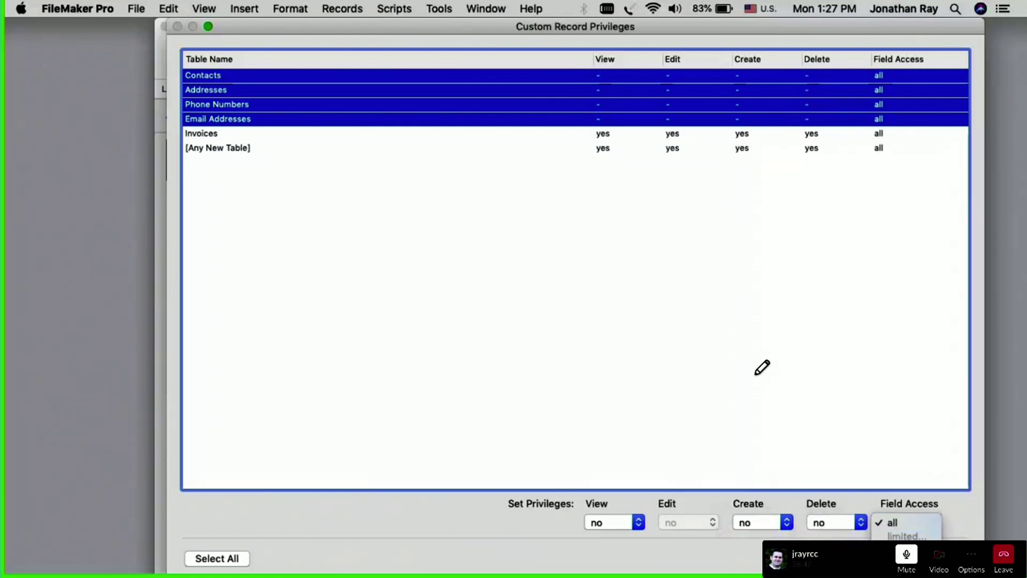
{"action": "left_click", "coordinate": [894, 536]}
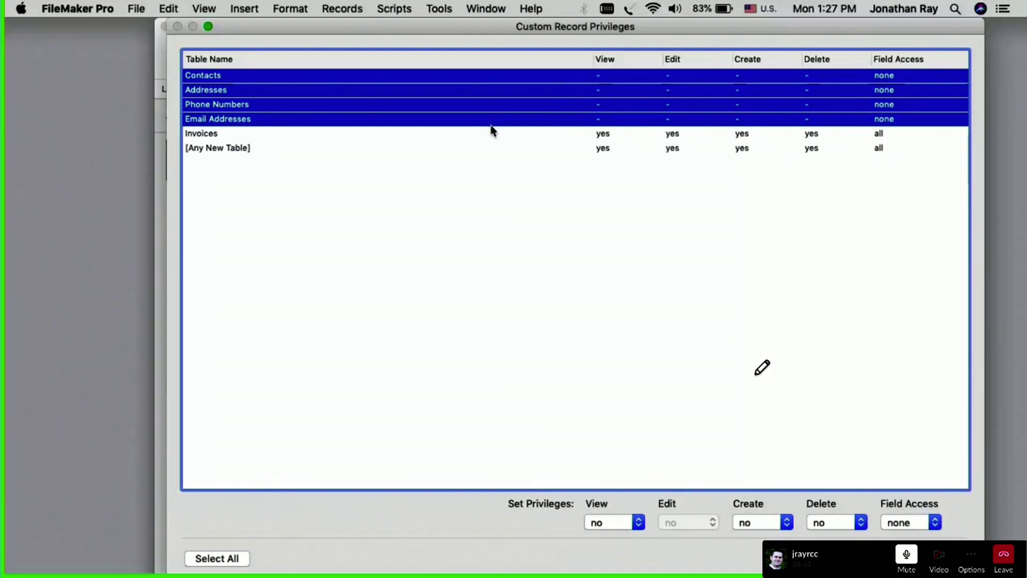
Step: Confirm Invoices keeps full access, then reopen the per-table record privileges and select Invoices
{"action": "left_click", "coordinate": [209, 141]}
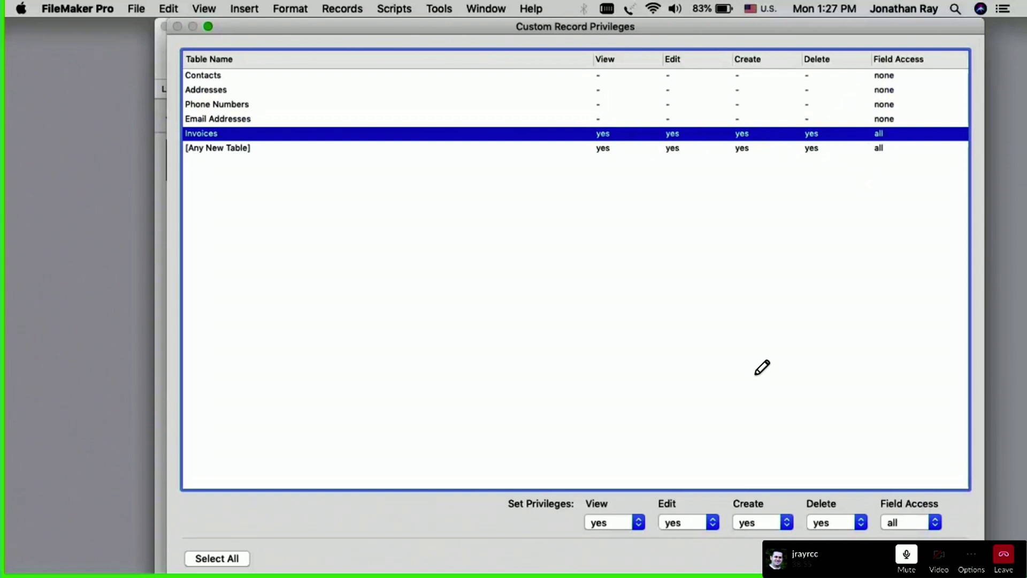
{"action": "key", "text": "Return"}
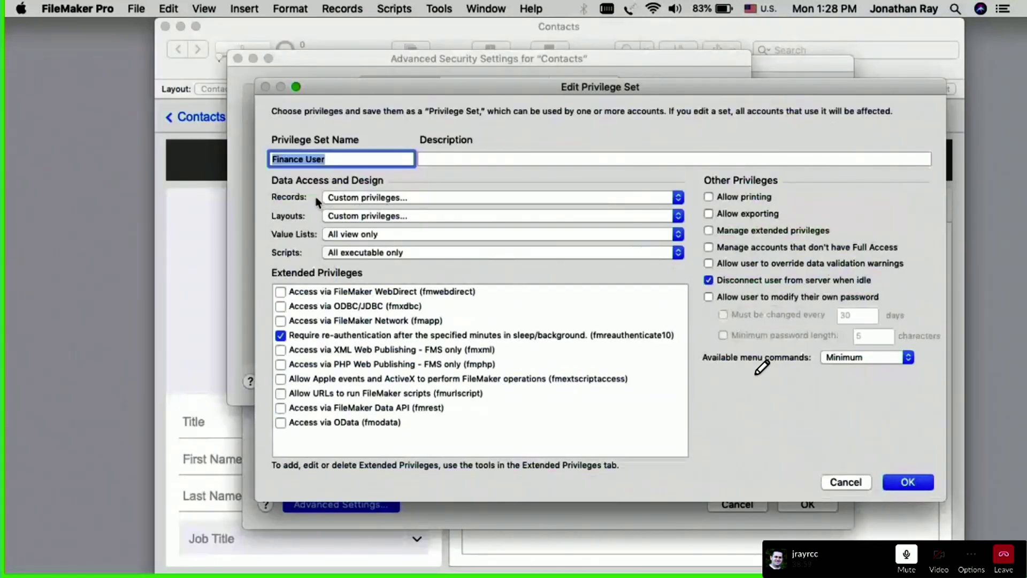
{"action": "left_click", "coordinate": [353, 199]}
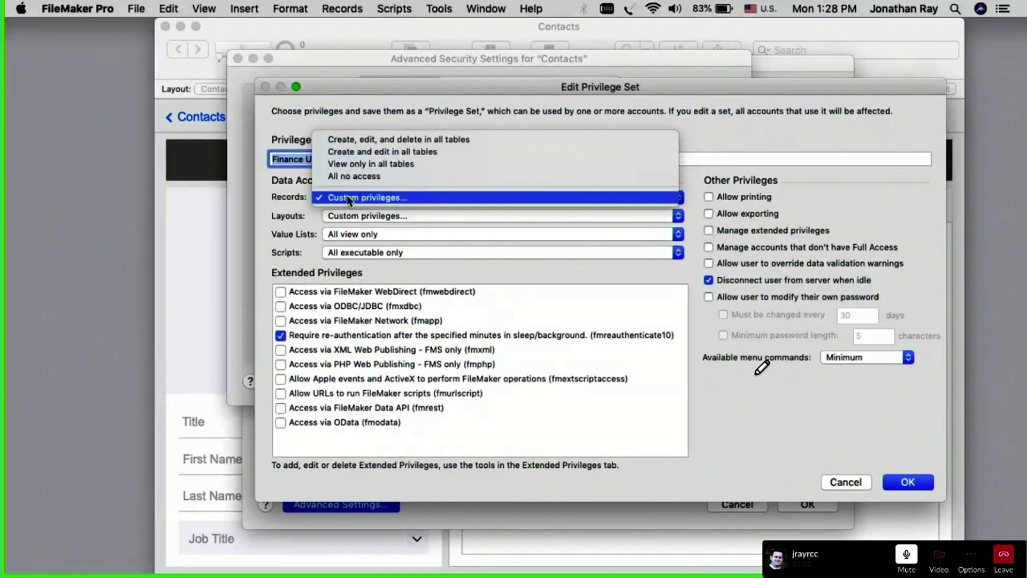
{"action": "left_click", "coordinate": [349, 199]}
{"action": "left_click", "coordinate": [367, 79]}
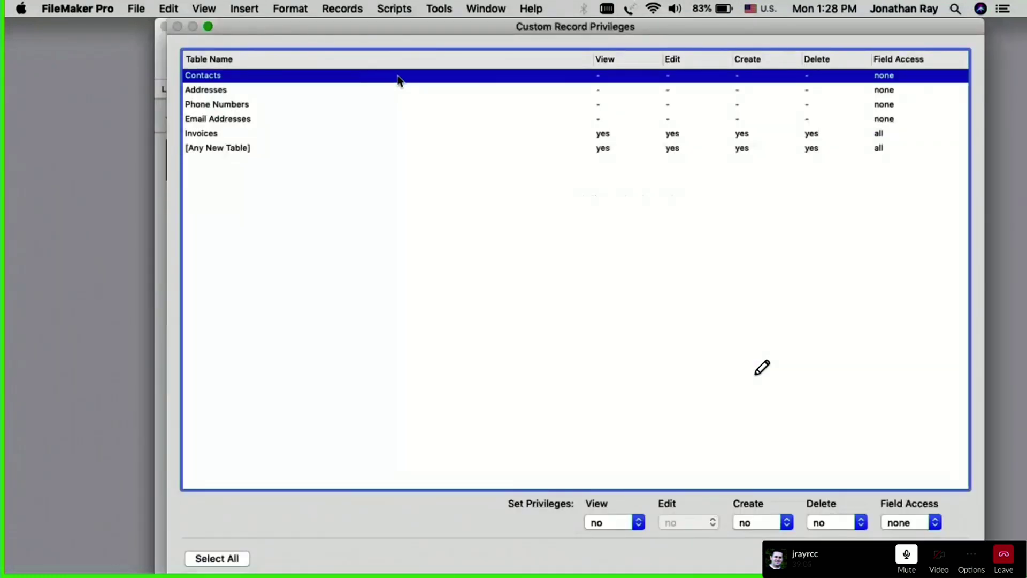
{"action": "left_click", "coordinate": [287, 135]}
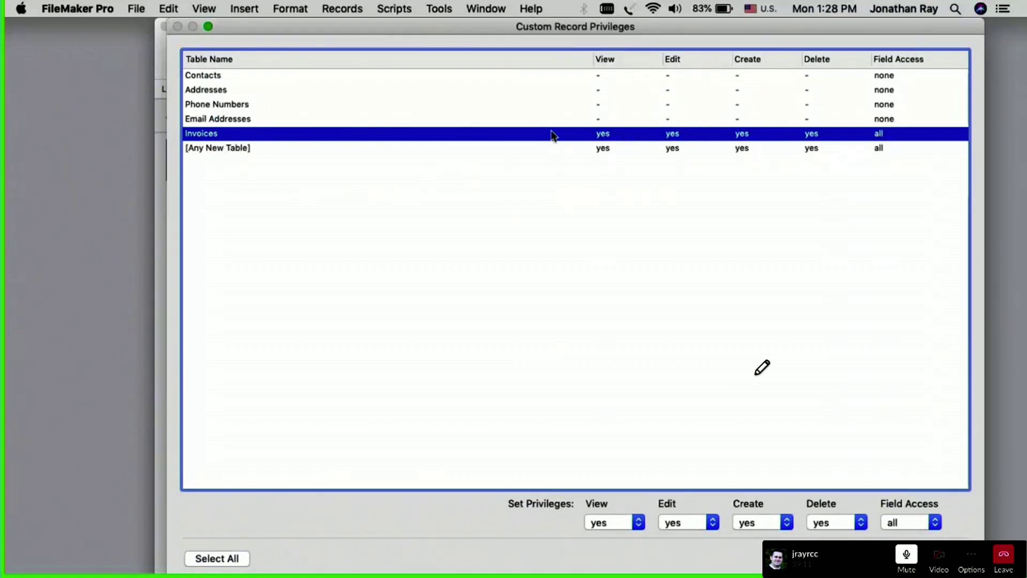
{"action": "left_click", "coordinate": [903, 522]}
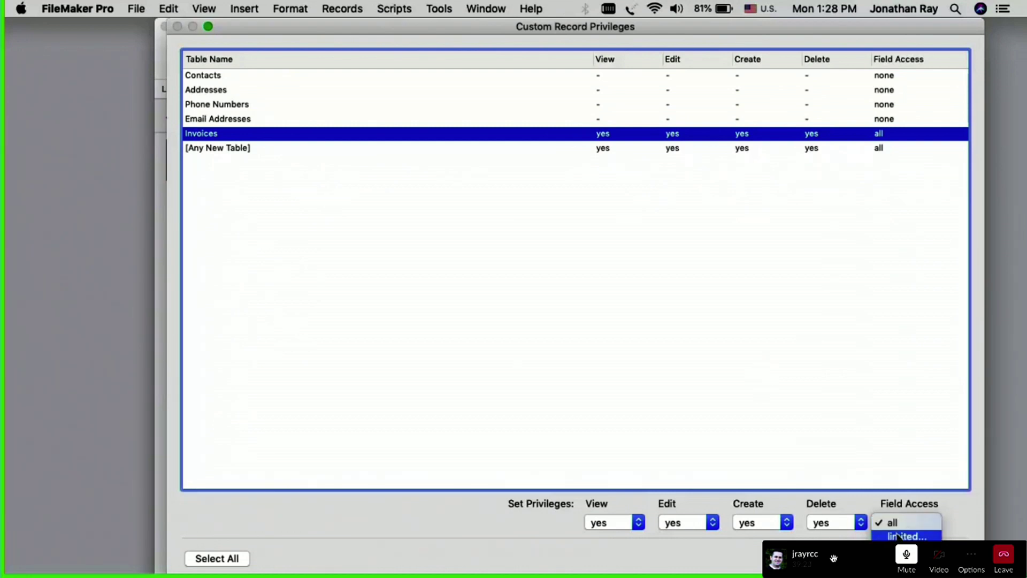
Step: Limit Invoices field access so PrimaryKey is view only for Finance User, and confirm
{"action": "left_click", "coordinate": [907, 536]}
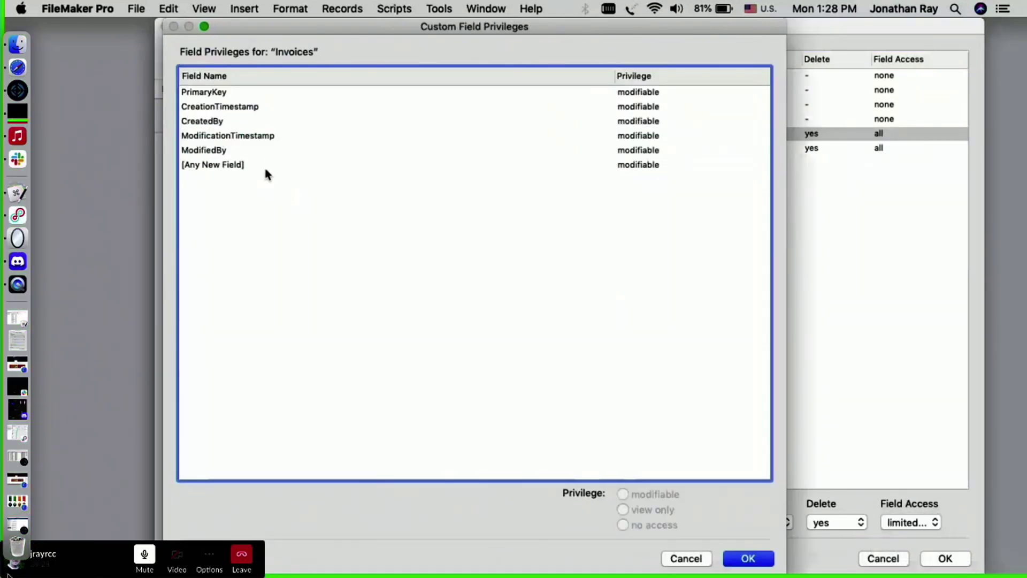
{"action": "left_click", "coordinate": [200, 94]}
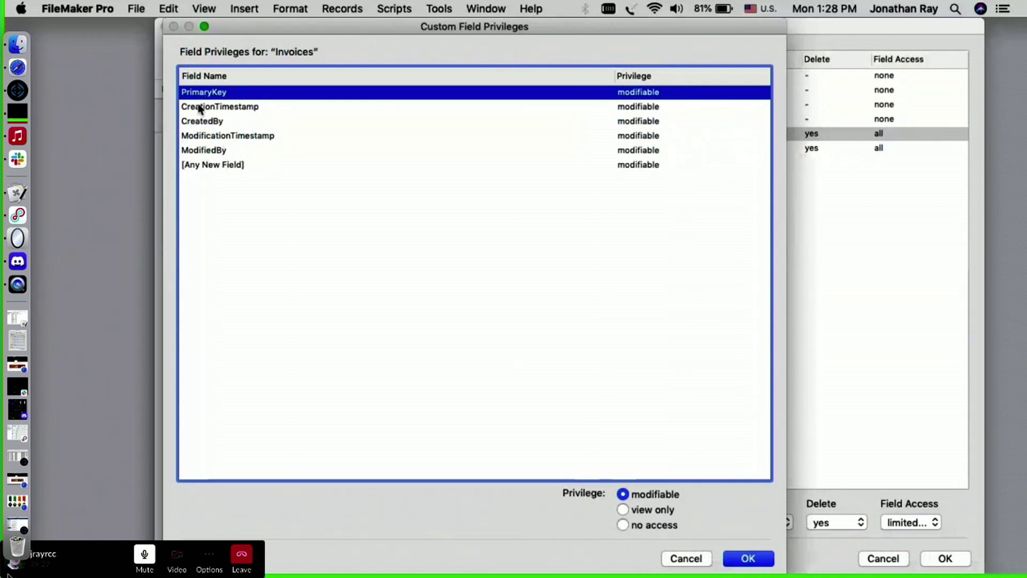
{"action": "left_click", "coordinate": [201, 107]}
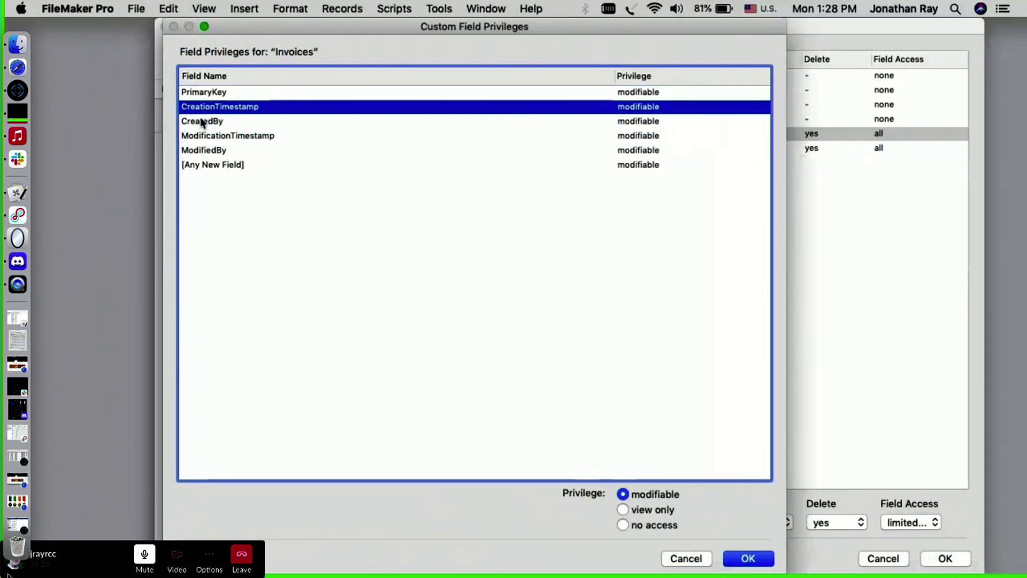
{"action": "left_click", "coordinate": [207, 151], "text": "shift"}
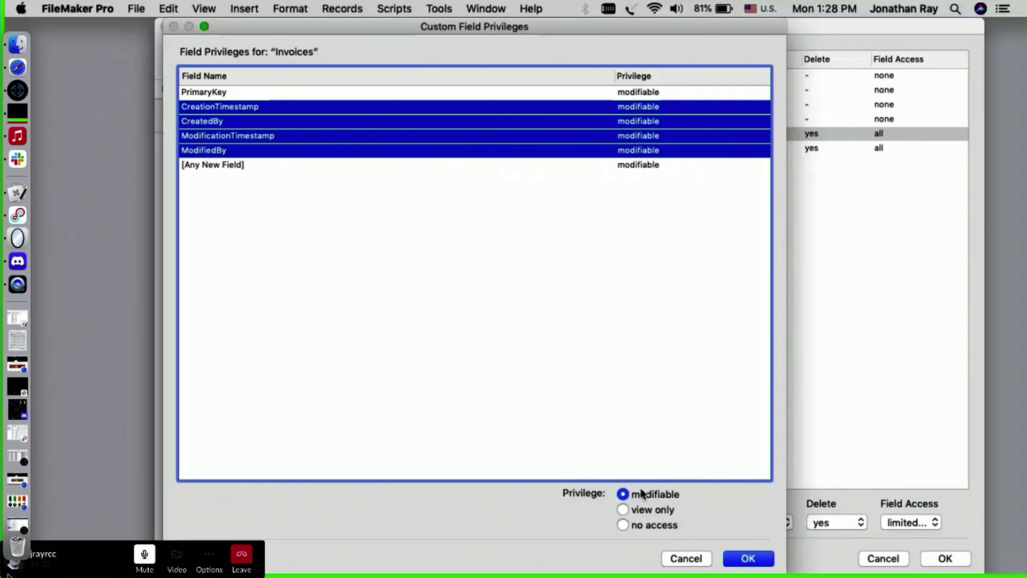
{"action": "left_click", "coordinate": [336, 94]}
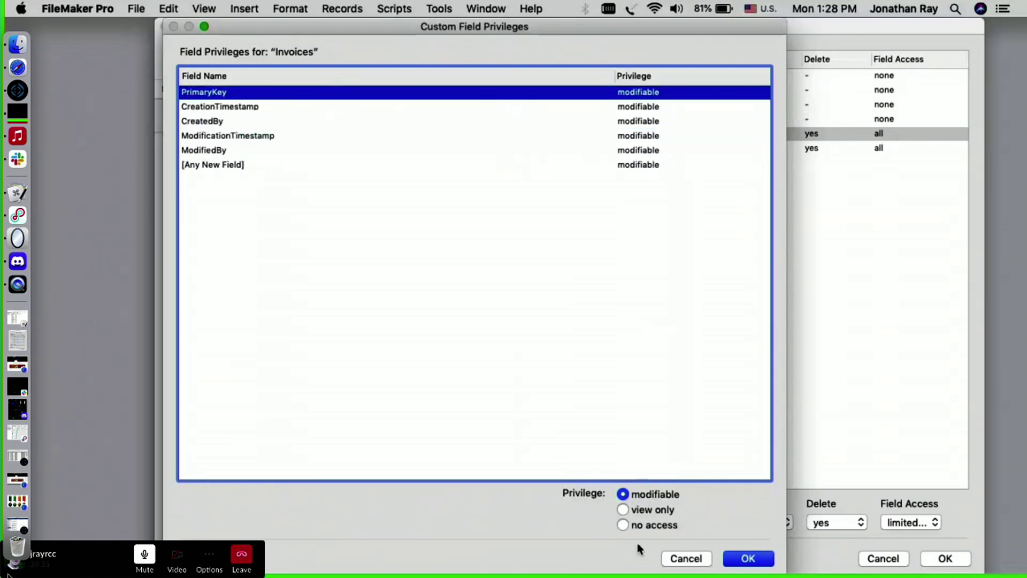
{"action": "left_click", "coordinate": [649, 509]}
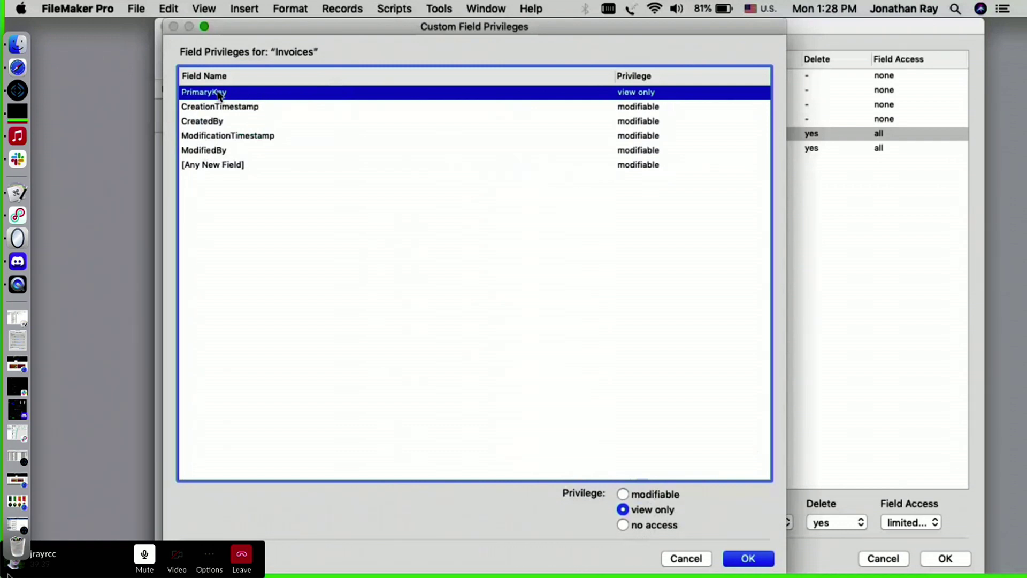
{"action": "left_click", "coordinate": [749, 559]}
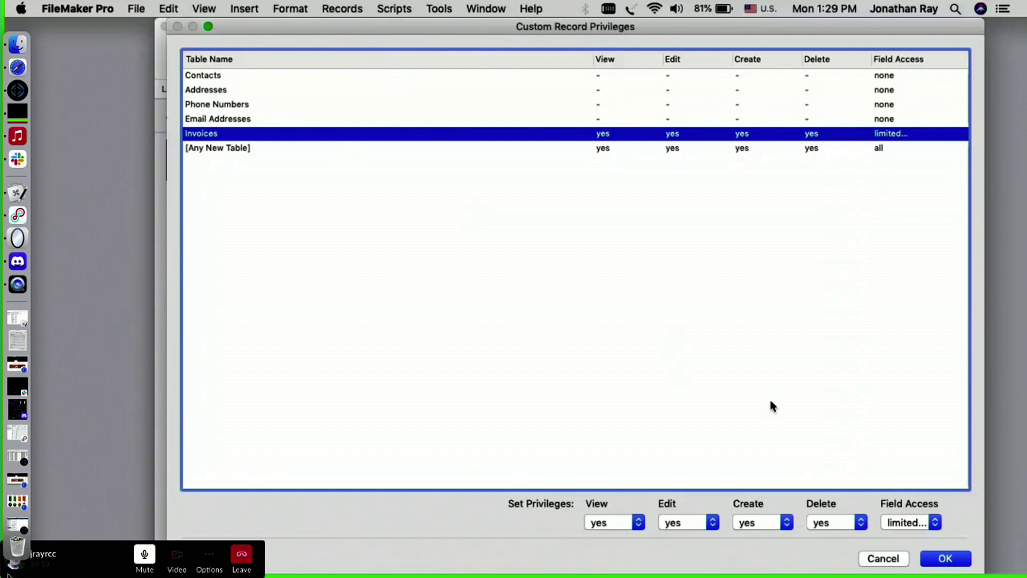
Step: Accept the Invoices-only record privileges, set available menu commands to Editing only, and exit full screen
{"action": "left_click", "coordinate": [945, 559]}
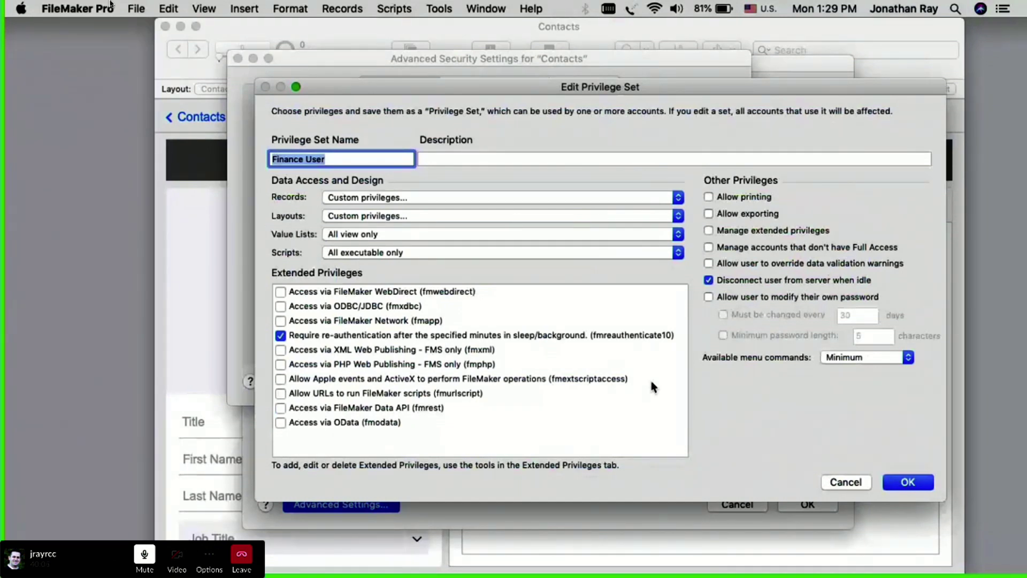
{"action": "mouse_move", "coordinate": [4, 7]}
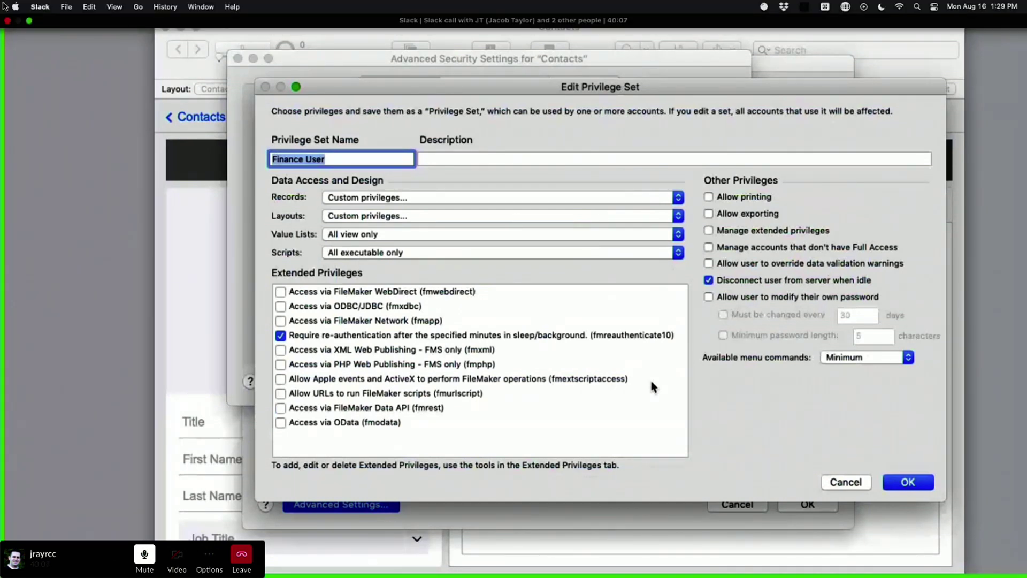
{"action": "left_click", "coordinate": [852, 357]}
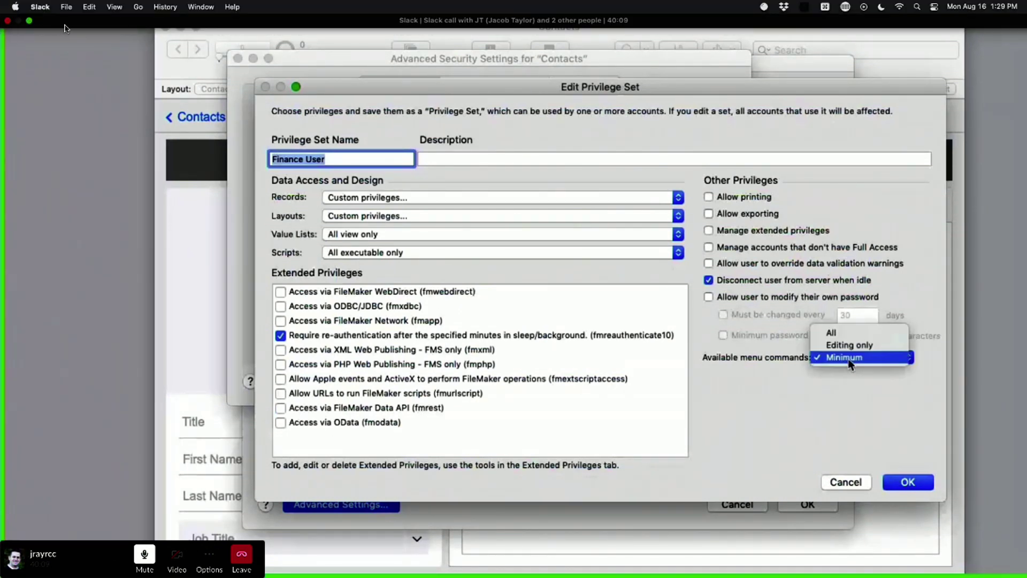
{"action": "left_click", "coordinate": [850, 345]}
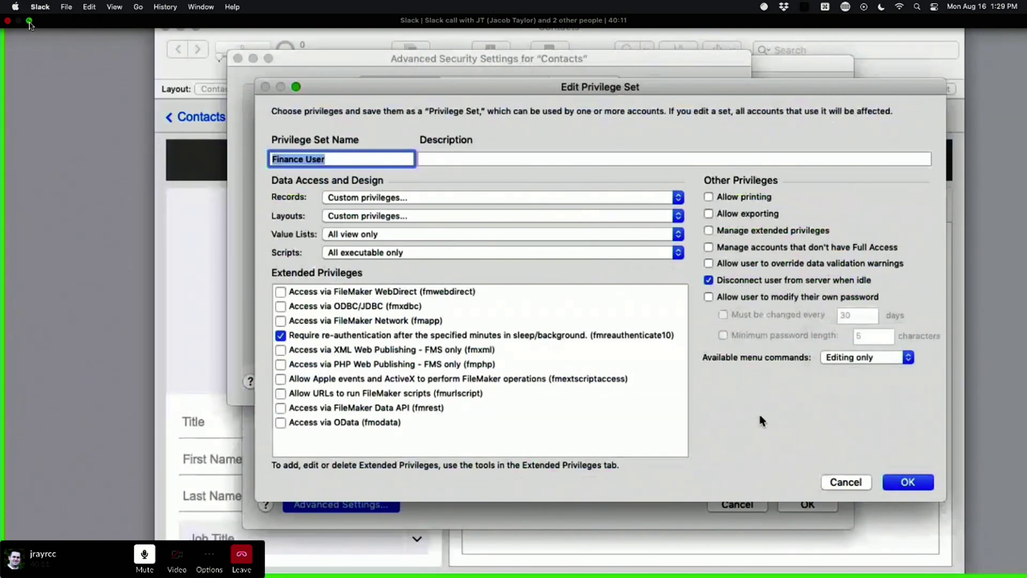
{"action": "left_click", "coordinate": [29, 21]}
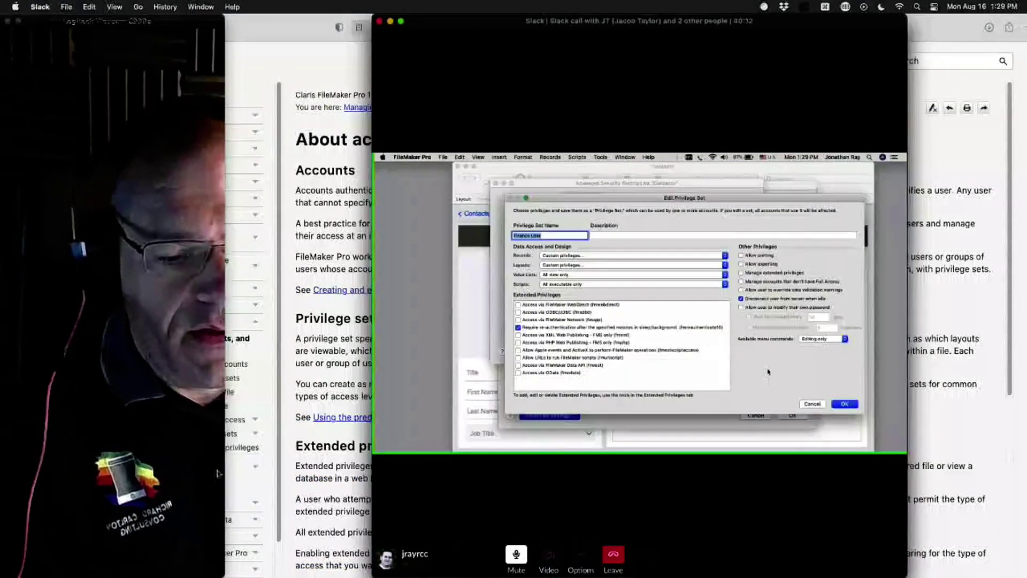
Step: Bring the webcam window forward and switch to the Discord chat
{"action": "left_click", "coordinate": [30, 451]}
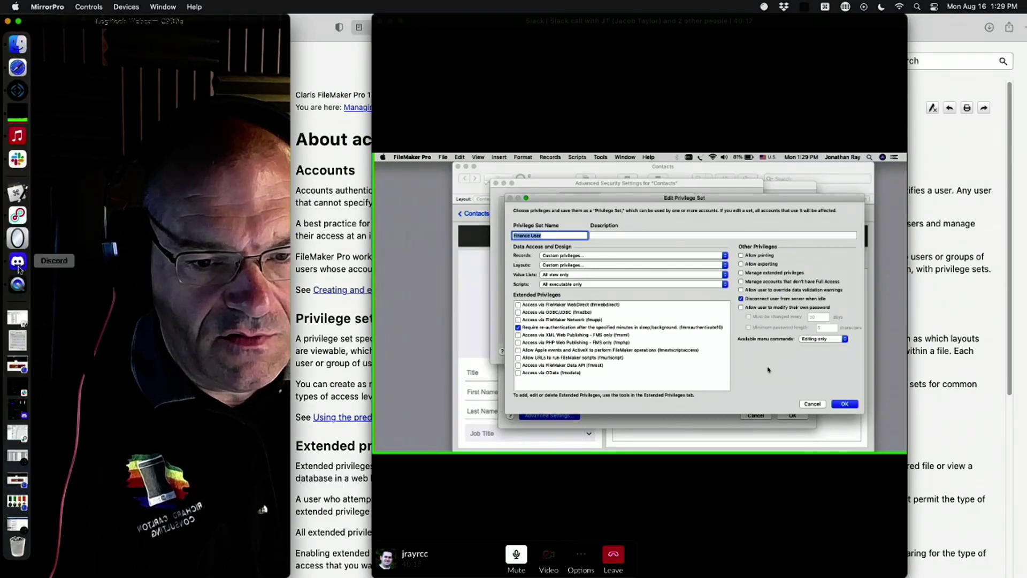
{"action": "left_click", "coordinate": [18, 265]}
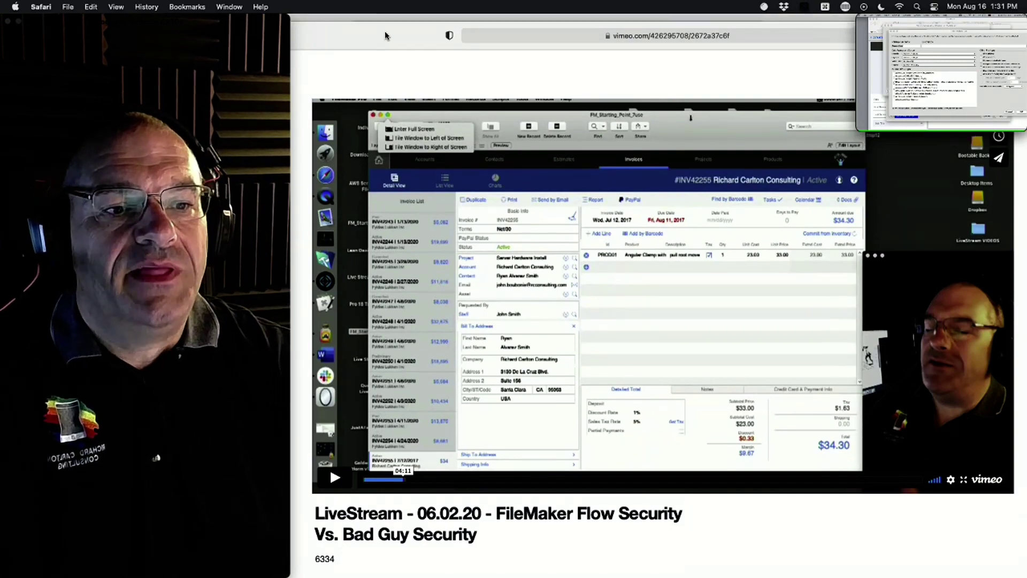
Step: Move the help page, chat and call windows aside to reveal the Contacts security settings again
{"action": "key", "text": "super+grave"}
{"action": "key", "text": "super+Tab"}
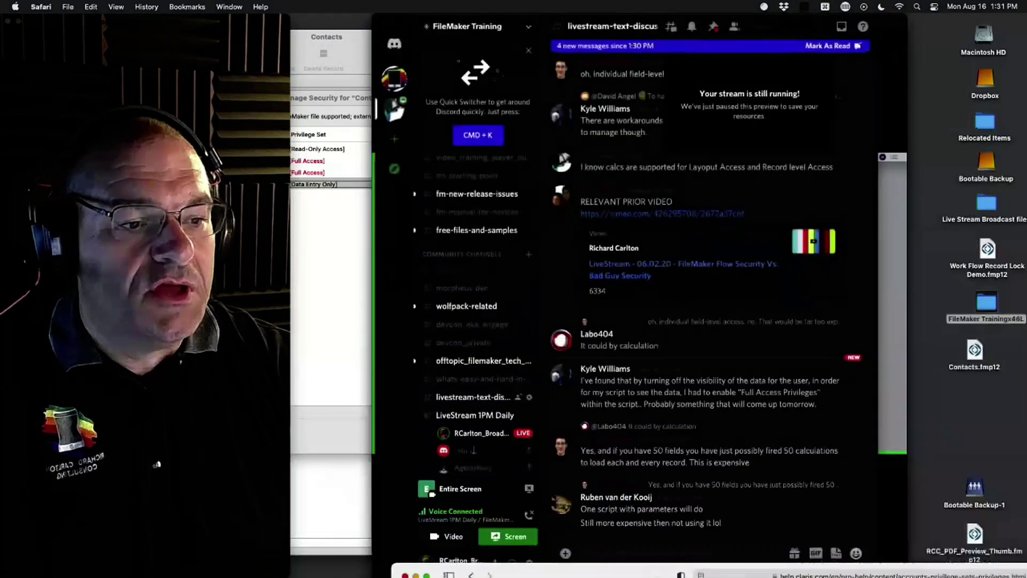
{"action": "left_click", "coordinate": [994, 451]}
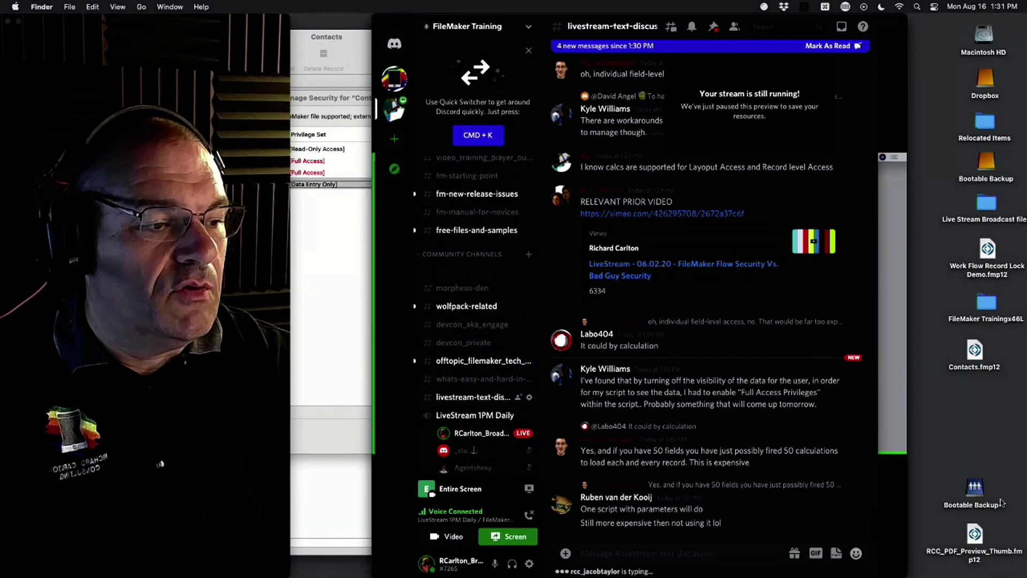
{"action": "left_click", "coordinate": [897, 324]}
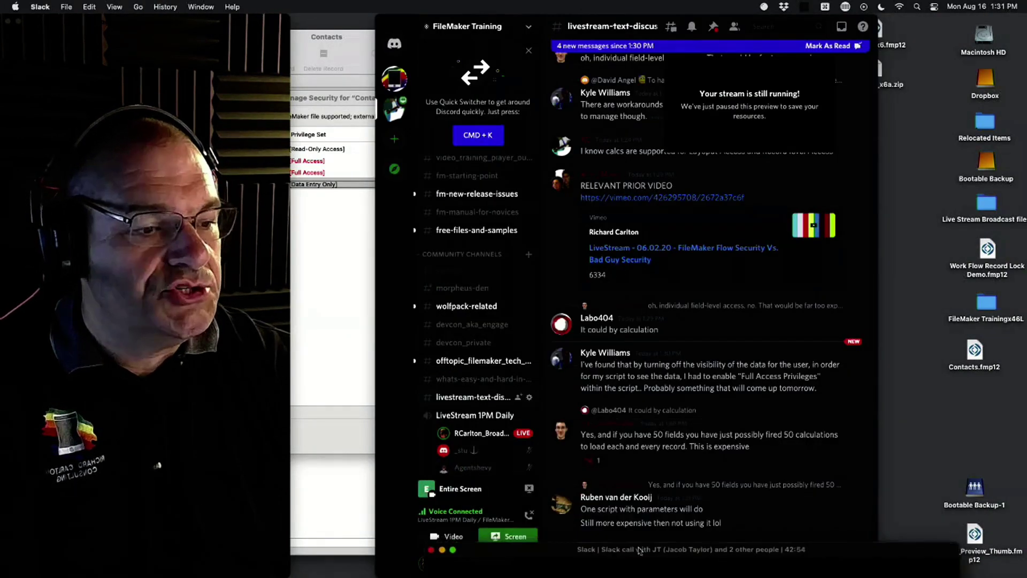
{"action": "left_click", "coordinate": [984, 259]}
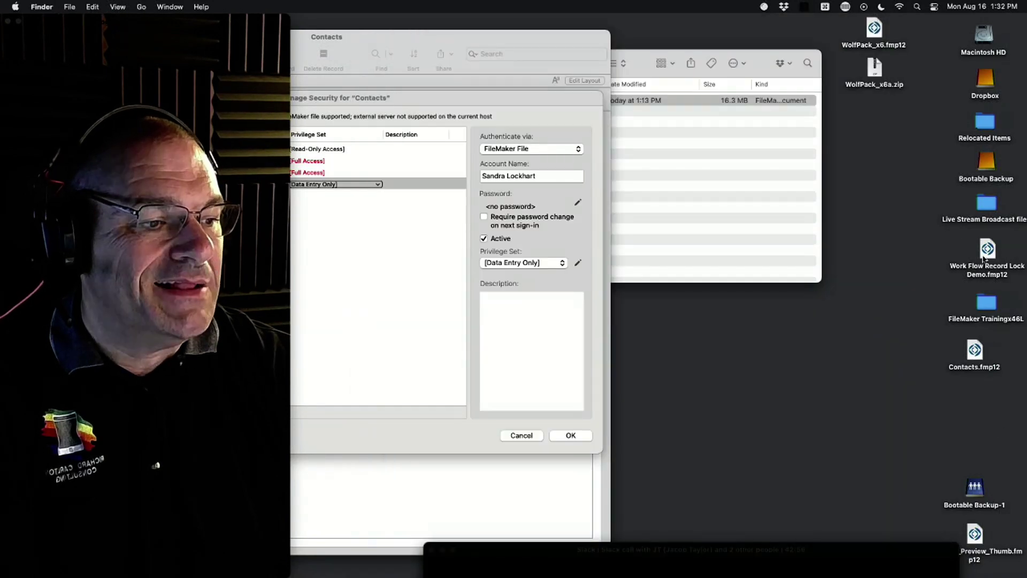
{"action": "double_click", "coordinate": [988, 251]}
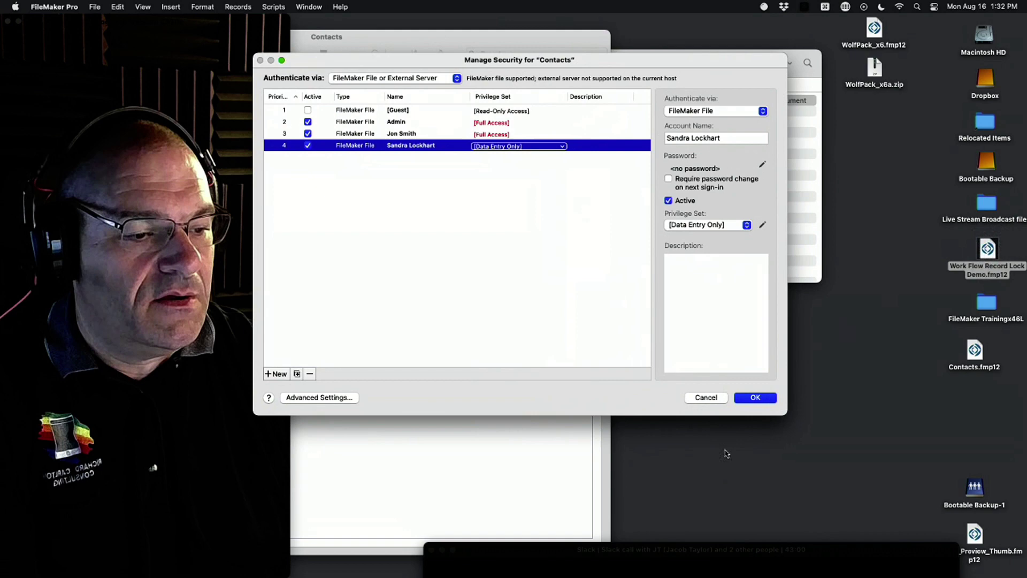
Step: Cancel and discard the security edits, close Contacts, and open Work Flow Record Lock Demo.fmp12
{"action": "left_click", "coordinate": [706, 397]}
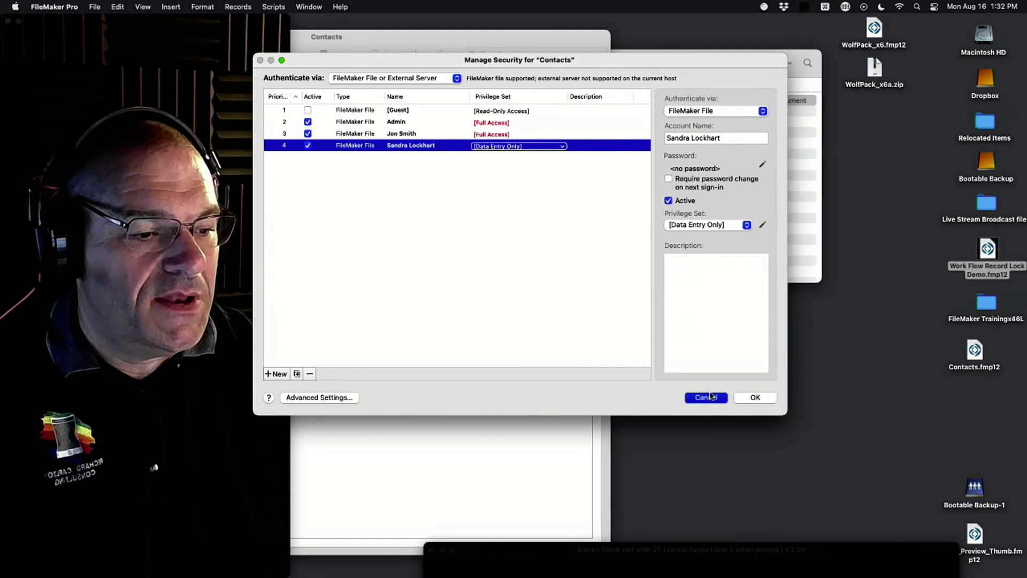
{"action": "left_click", "coordinate": [386, 186]}
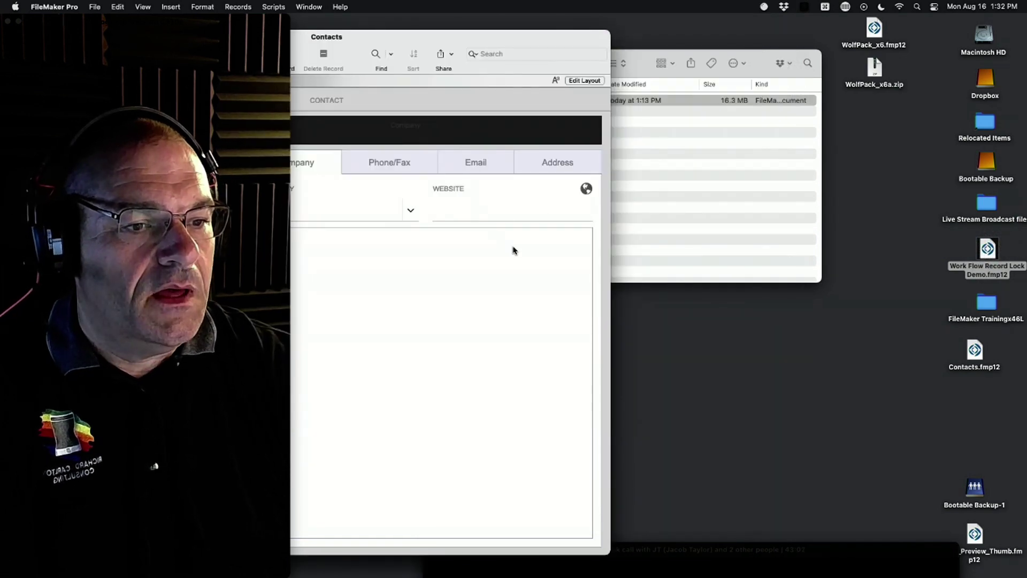
{"action": "key", "text": "super+w"}
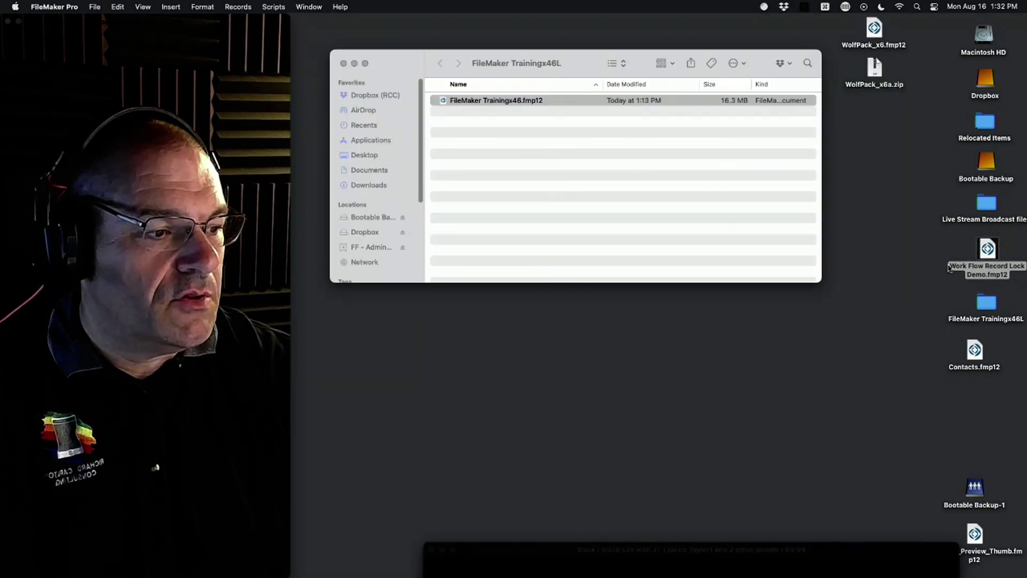
{"action": "key", "text": "super+w"}
{"action": "double_click", "coordinate": [989, 248]}
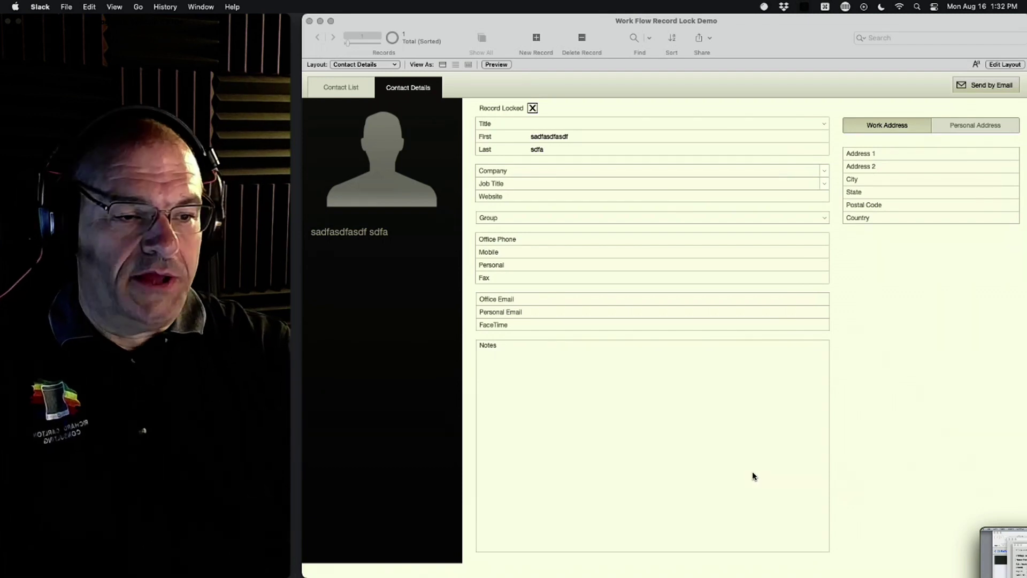
{"action": "left_click", "coordinate": [638, 81]}
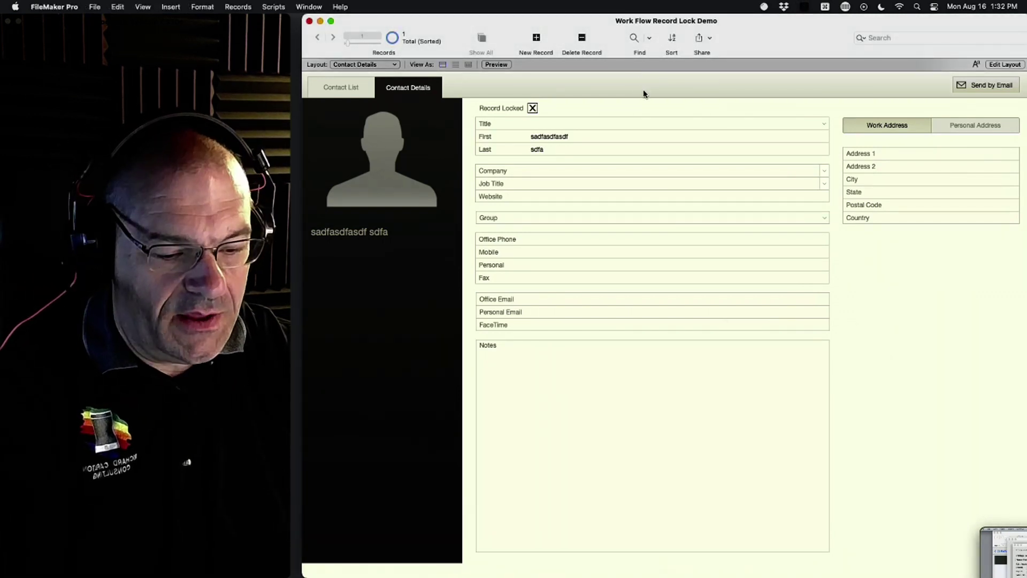
Step: Create a new contact titled Mr., replacing the placeholder with the contact's first and last names
{"action": "key", "text": "super+n"}
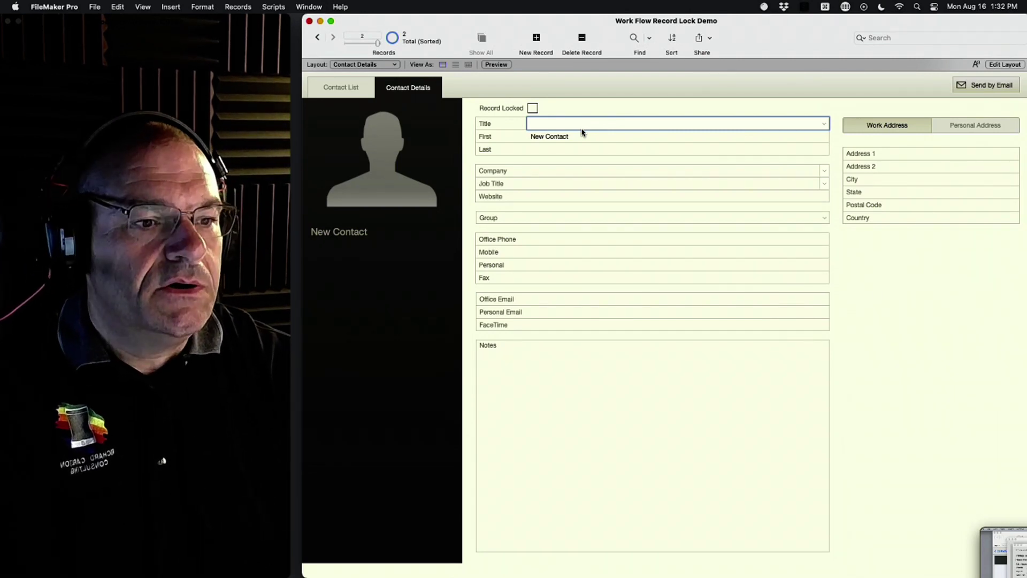
{"action": "left_click", "coordinate": [581, 126]}
{"action": "left_click", "coordinate": [580, 123]}
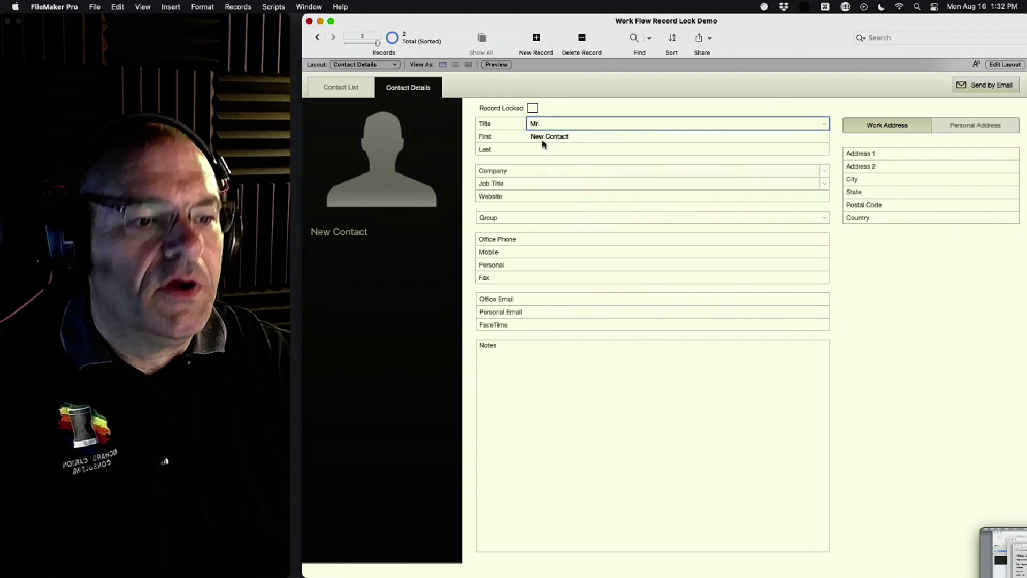
{"action": "left_click", "coordinate": [553, 137]}
{"action": "key", "text": "super+a"}
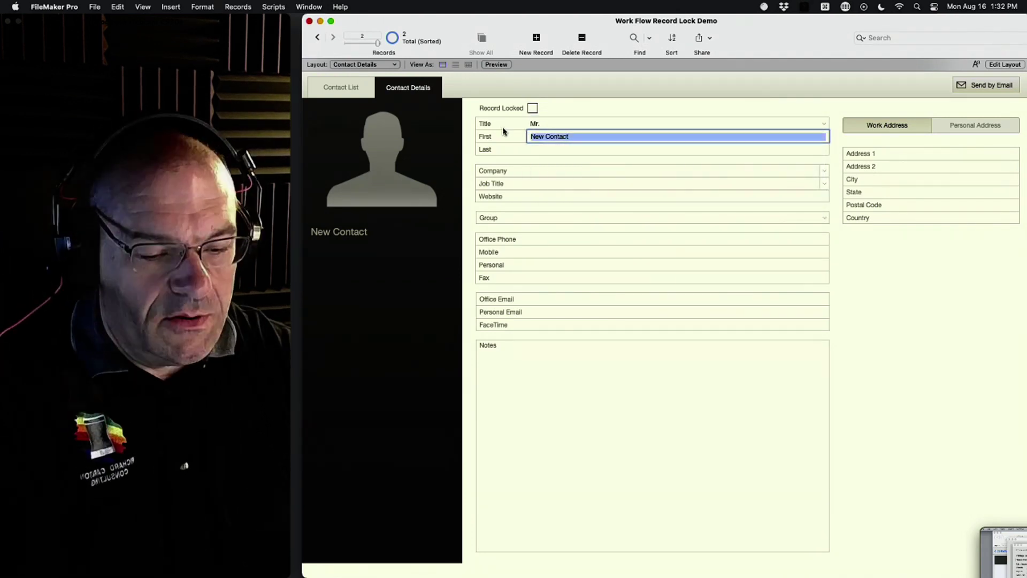
{"action": "type", "text": "Richard"}
{"action": "key", "text": "Tab"}
{"action": "type", "text": "Carlton"}
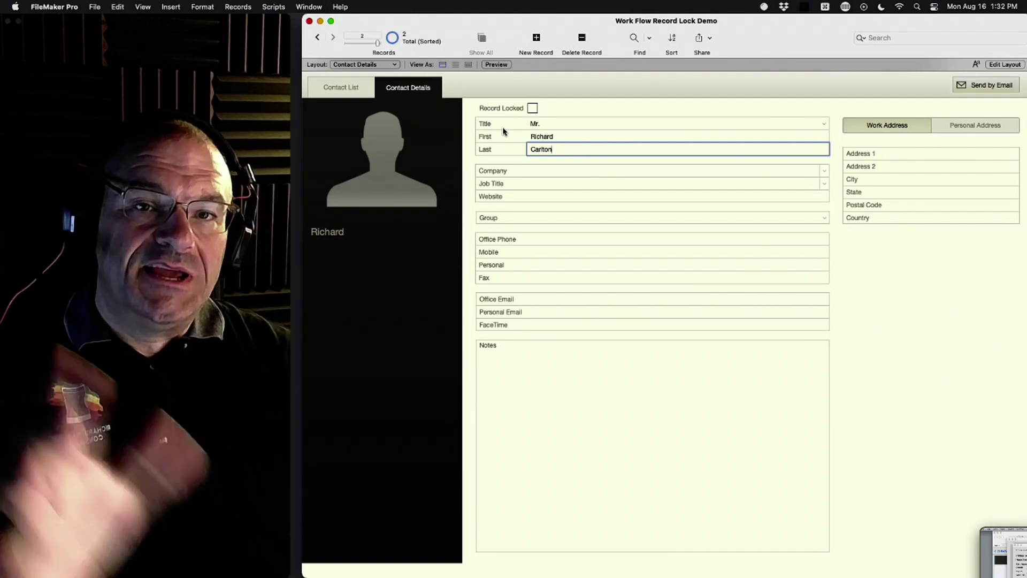
Step: Open Manage Security to review the account list, then cancel without changes
{"action": "left_click", "coordinate": [94, 7]}
{"action": "mouse_move", "coordinate": [176, 105]}
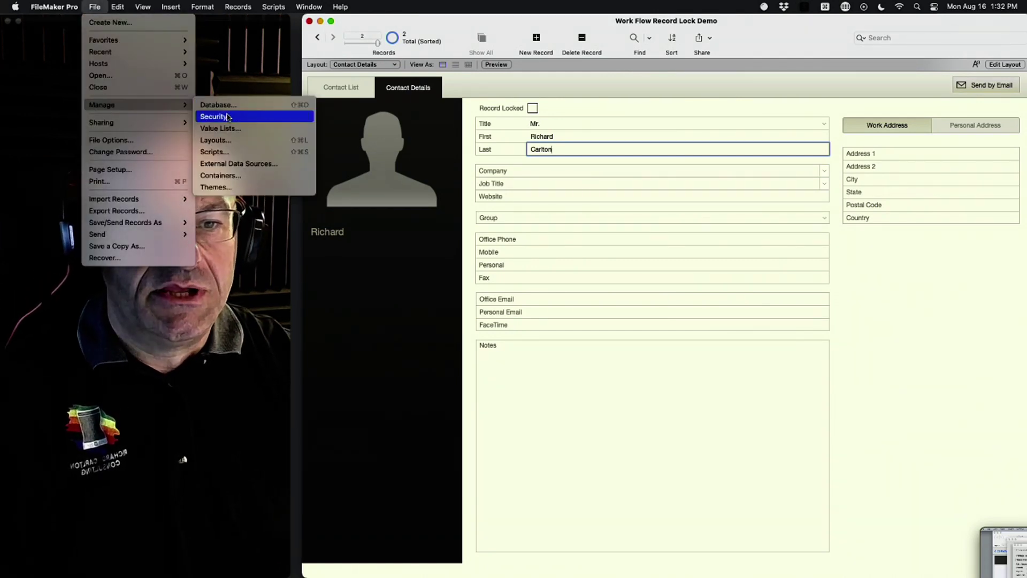
{"action": "left_click", "coordinate": [228, 117]}
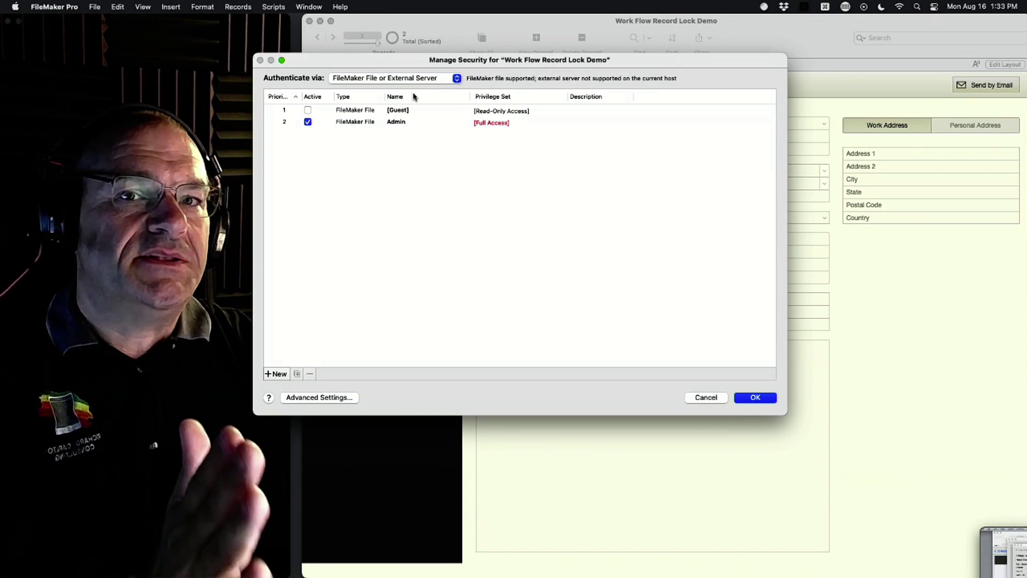
{"action": "left_click", "coordinate": [704, 402]}
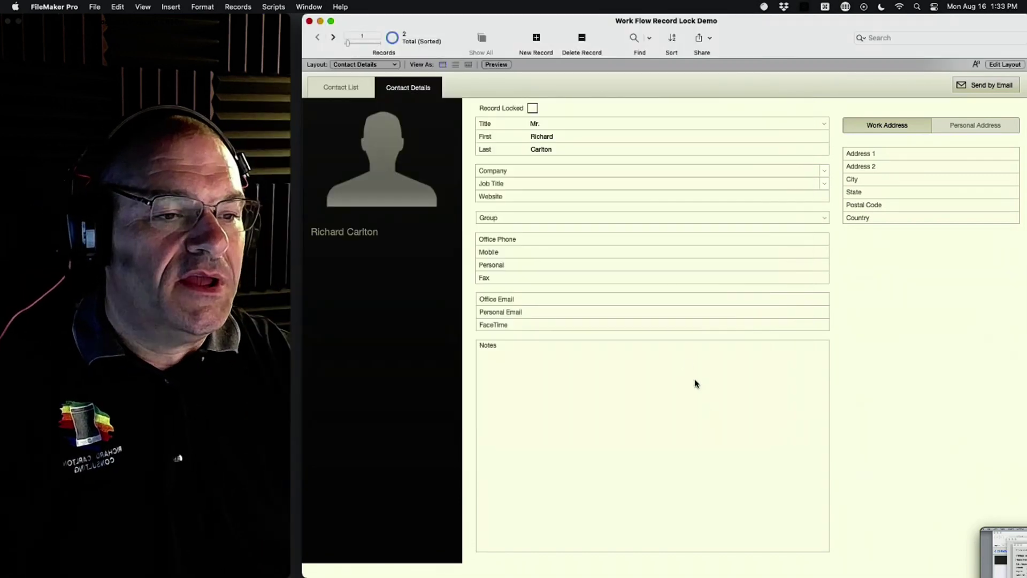
Step: Try editing the locked record's name fields, dismiss the warning, and enter Layout mode
{"action": "left_click", "coordinate": [561, 154]}
{"action": "left_click", "coordinate": [560, 155]}
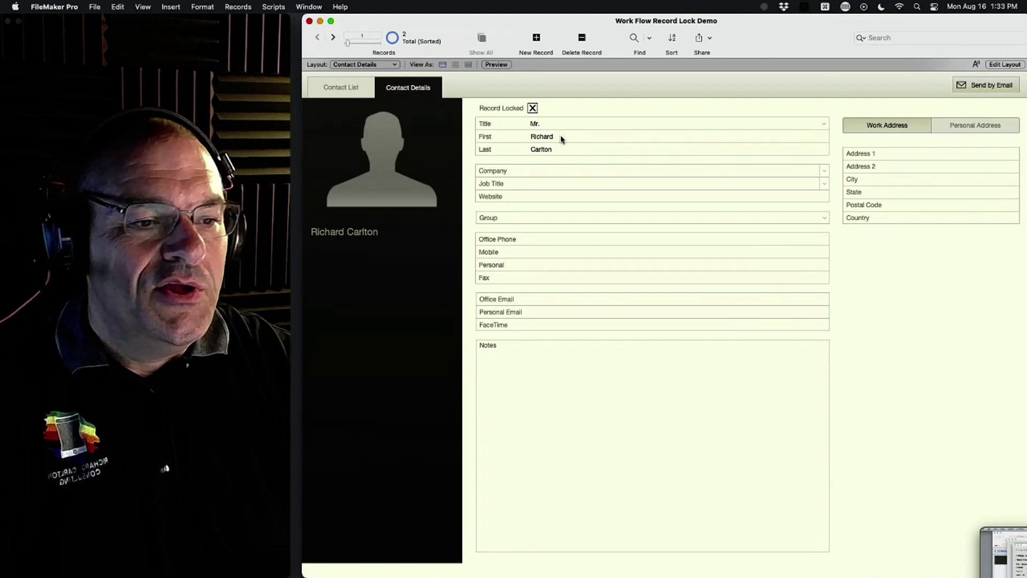
{"action": "left_click", "coordinate": [562, 139]}
{"action": "key", "text": "Return"}
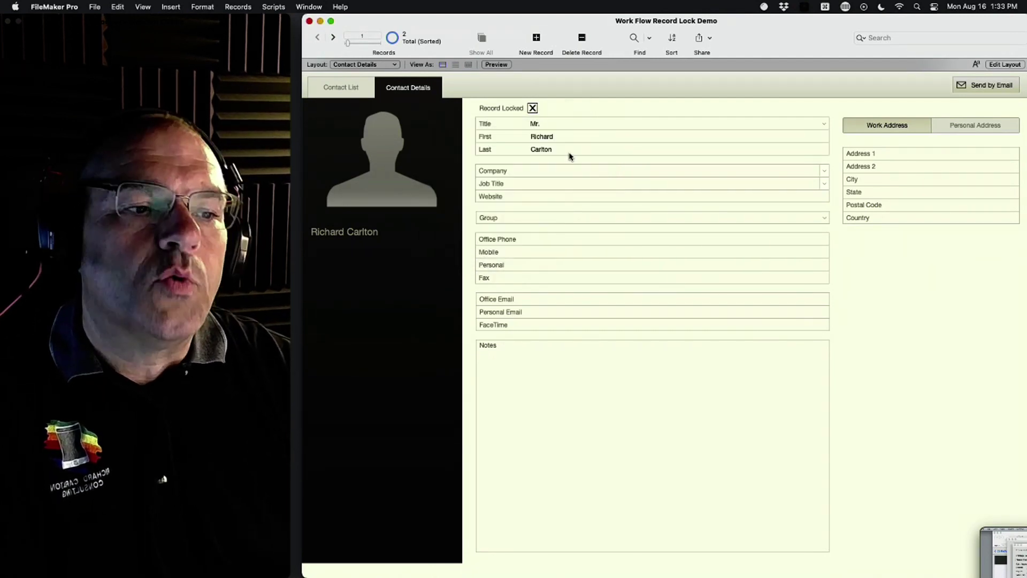
{"action": "left_click", "coordinate": [571, 149]}
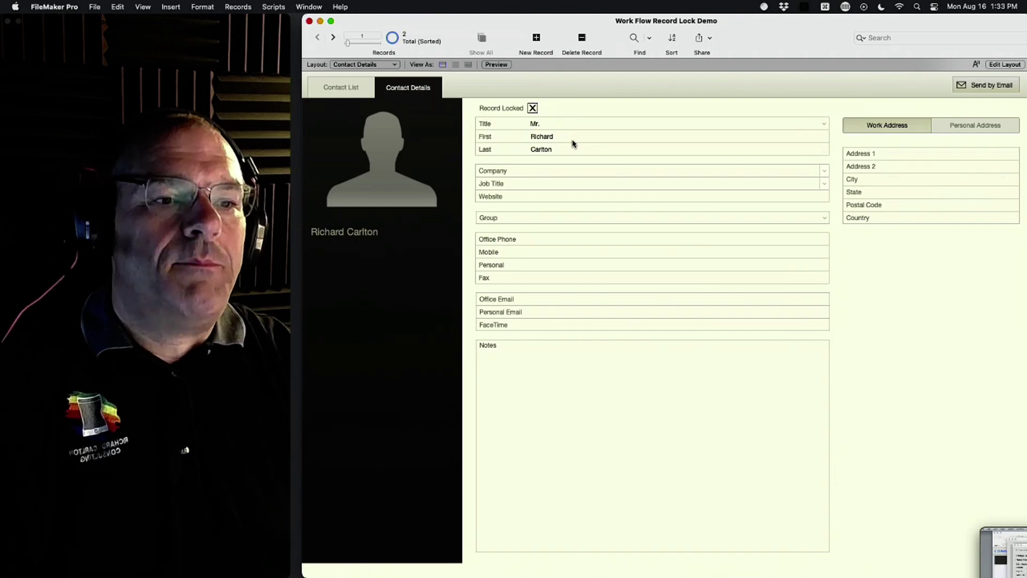
{"action": "key", "text": "super+l"}
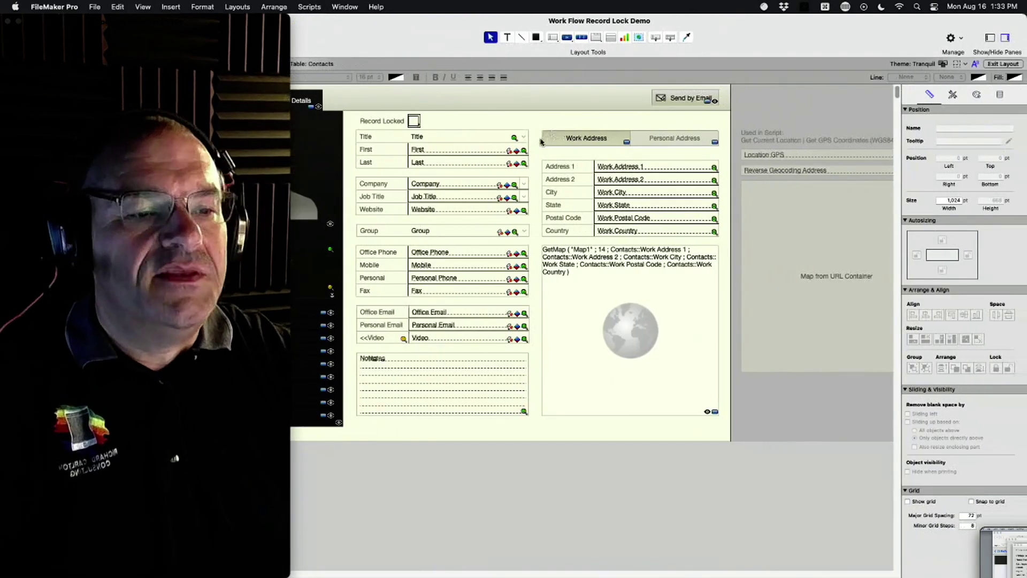
Step: Select the First field, dismiss its shortcut menu unused, and return to Browse mode
{"action": "left_click", "coordinate": [435, 152]}
{"action": "right_click", "coordinate": [478, 151]}
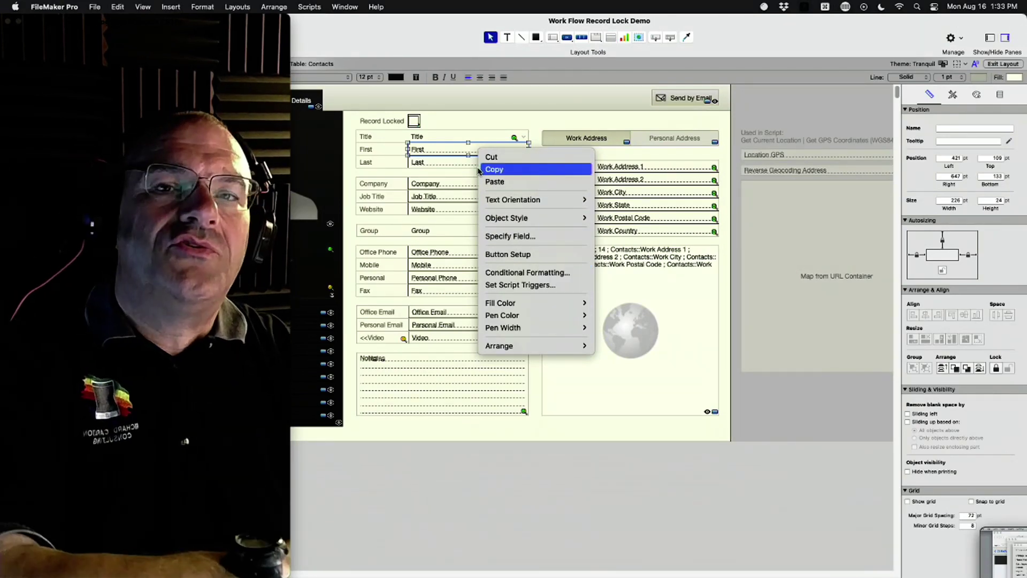
{"action": "left_click", "coordinate": [446, 119]}
{"action": "key", "text": "super+b"}
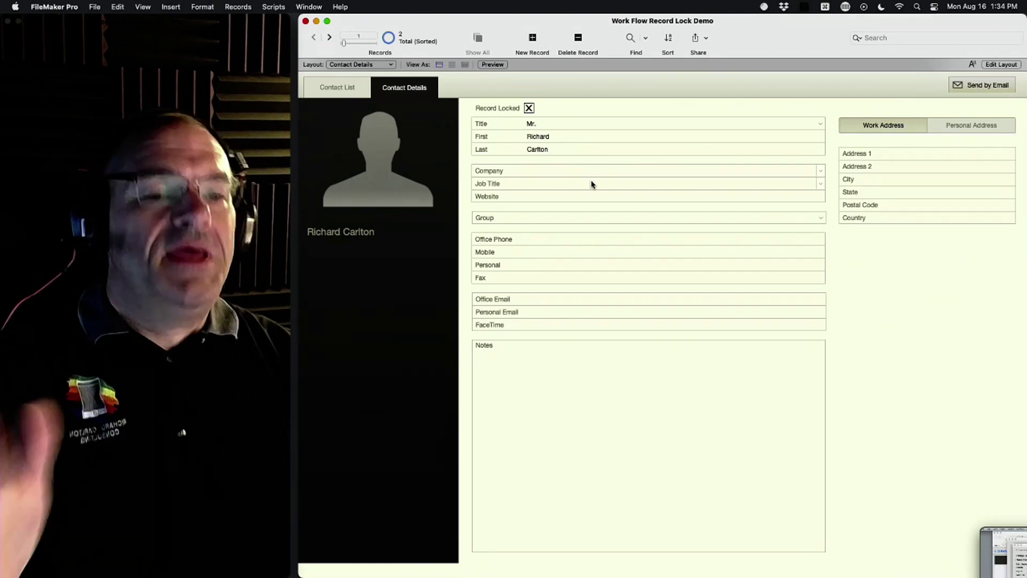
Step: Place the cursor in the First name field, then bring up the File menu
{"action": "left_click", "coordinate": [553, 138]}
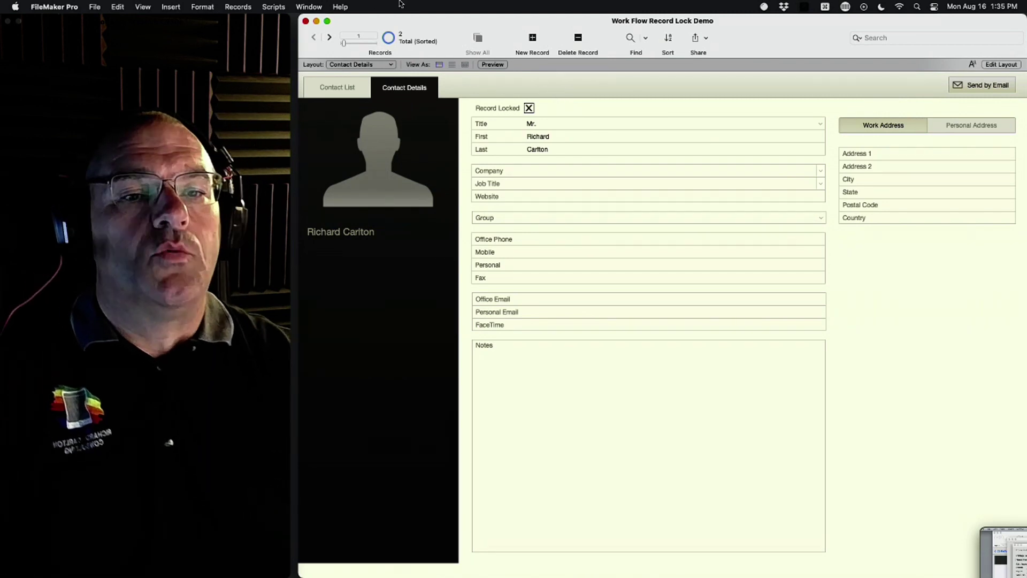
{"action": "left_click", "coordinate": [94, 6]}
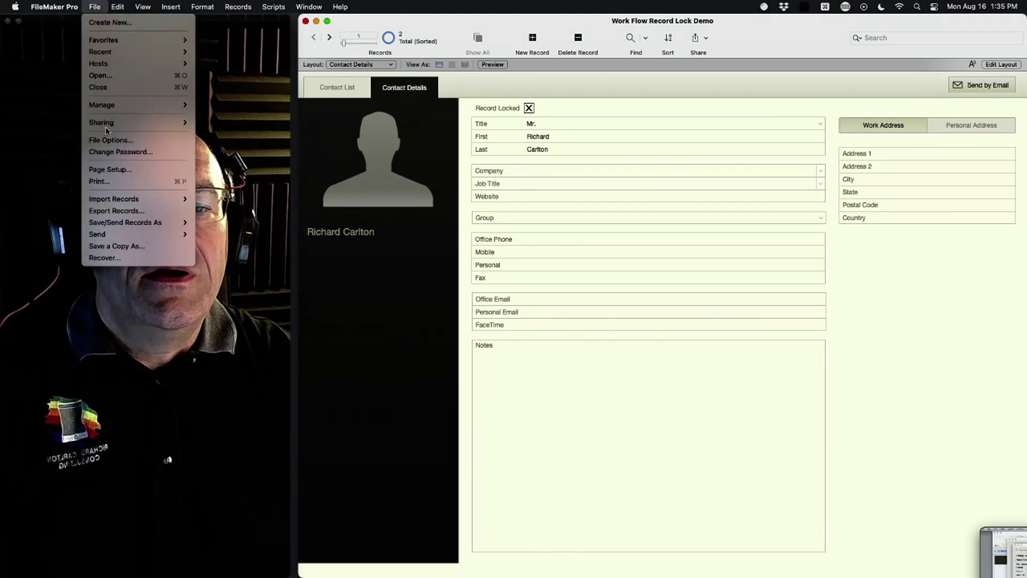
Step: Review the file's security accounts in Manage Security and cancel without changes
{"action": "mouse_move", "coordinate": [107, 105]}
{"action": "left_click", "coordinate": [230, 112]}
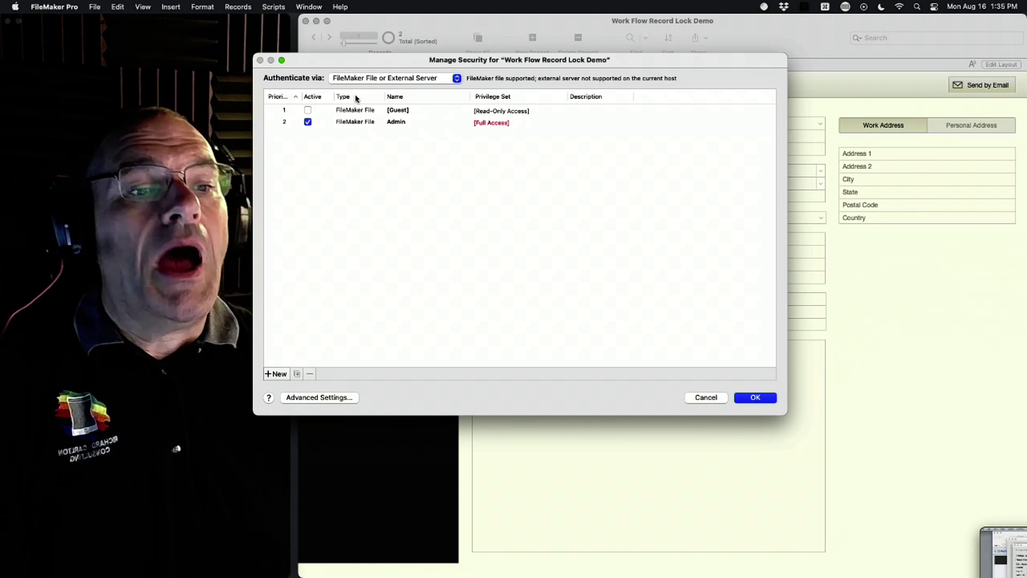
{"action": "left_click", "coordinate": [704, 400]}
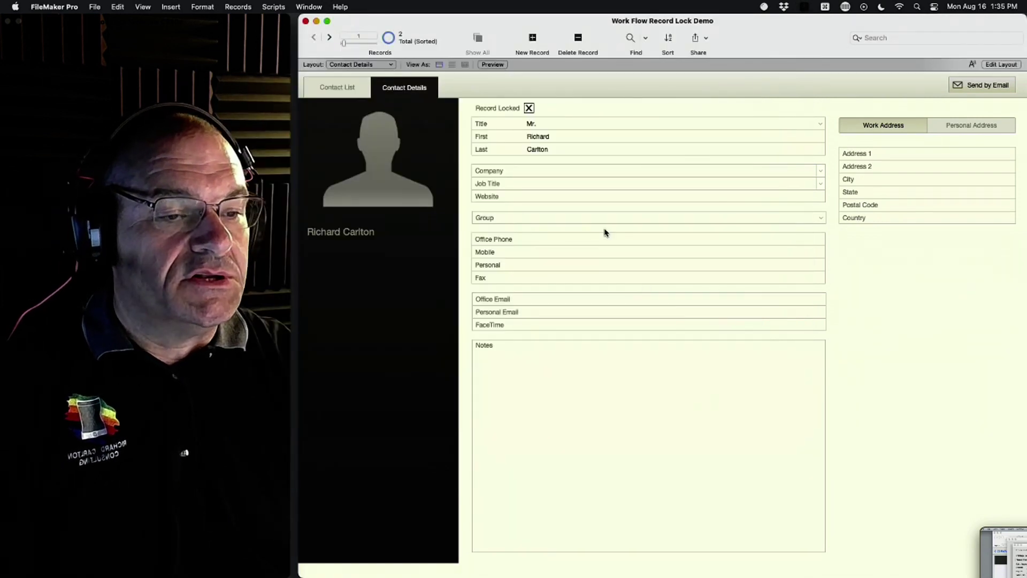
Step: Open the Script Workspace for Work Flow Record Lock Demo from the Scripts menu
{"action": "left_click", "coordinate": [547, 138]}
{"action": "left_click", "coordinate": [599, 89]}
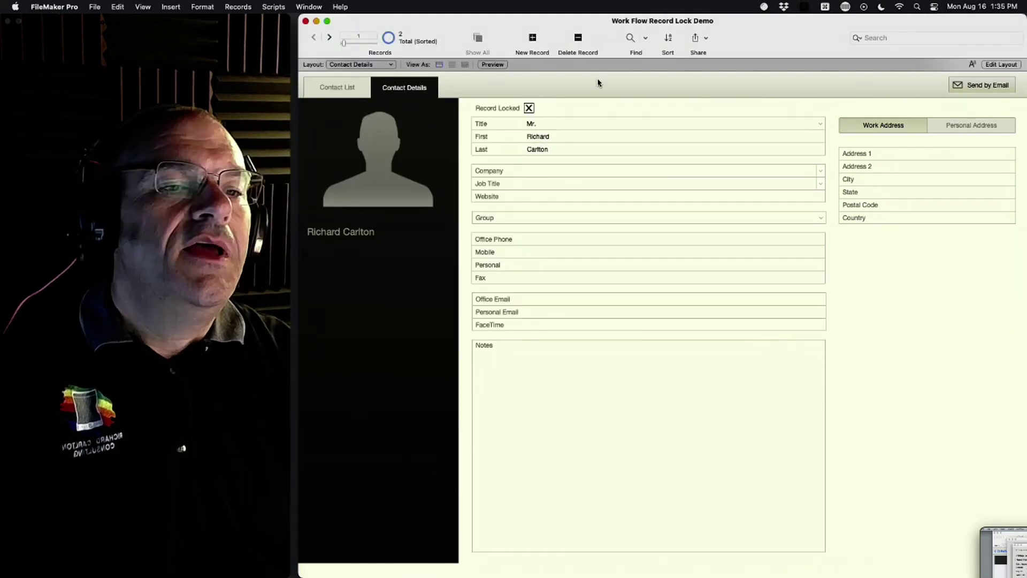
{"action": "left_click", "coordinate": [273, 7]}
{"action": "left_click", "coordinate": [280, 32]}
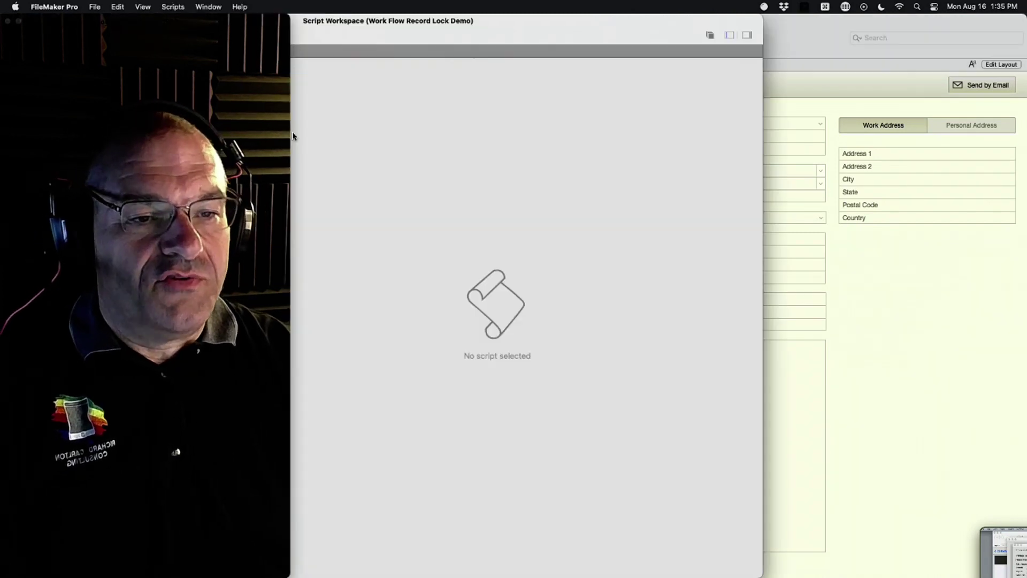
Step: Inspect the 'Edit Field if possible' script steps in the enlarged workspace, then close it
{"action": "double_click", "coordinate": [562, 18]}
{"action": "left_click", "coordinate": [368, 314]}
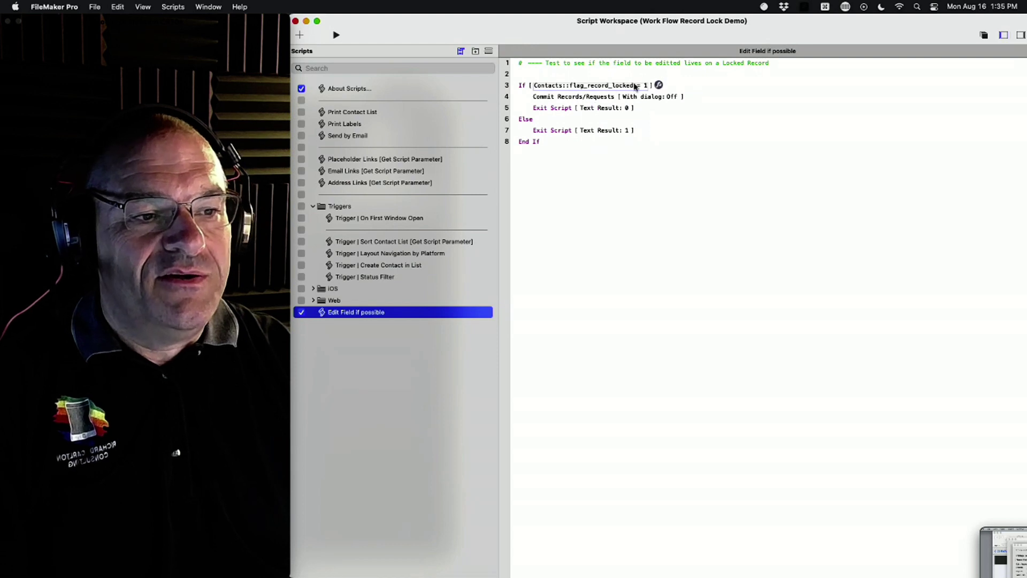
{"action": "double_click", "coordinate": [472, 21]}
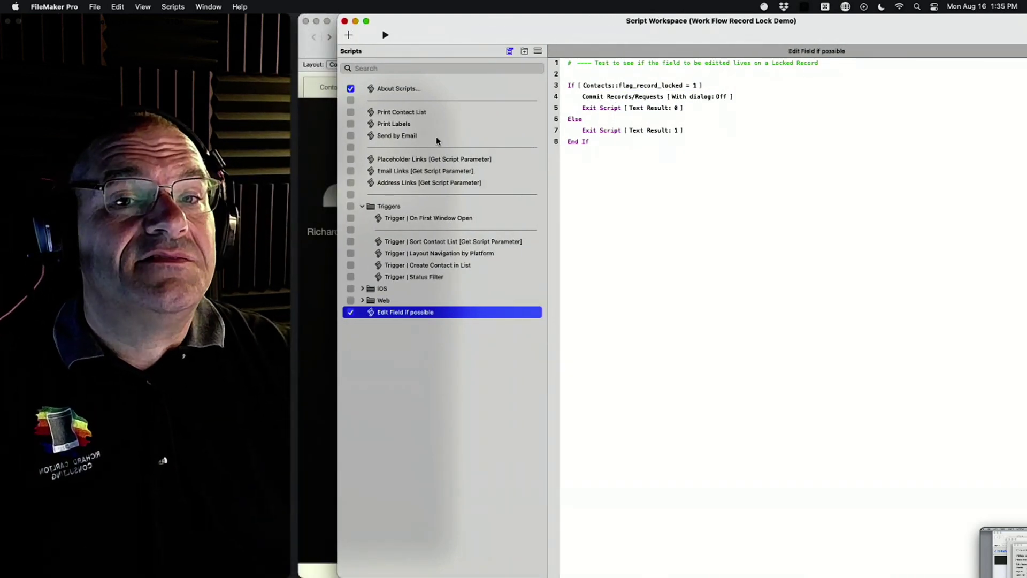
{"action": "left_click", "coordinate": [345, 21]}
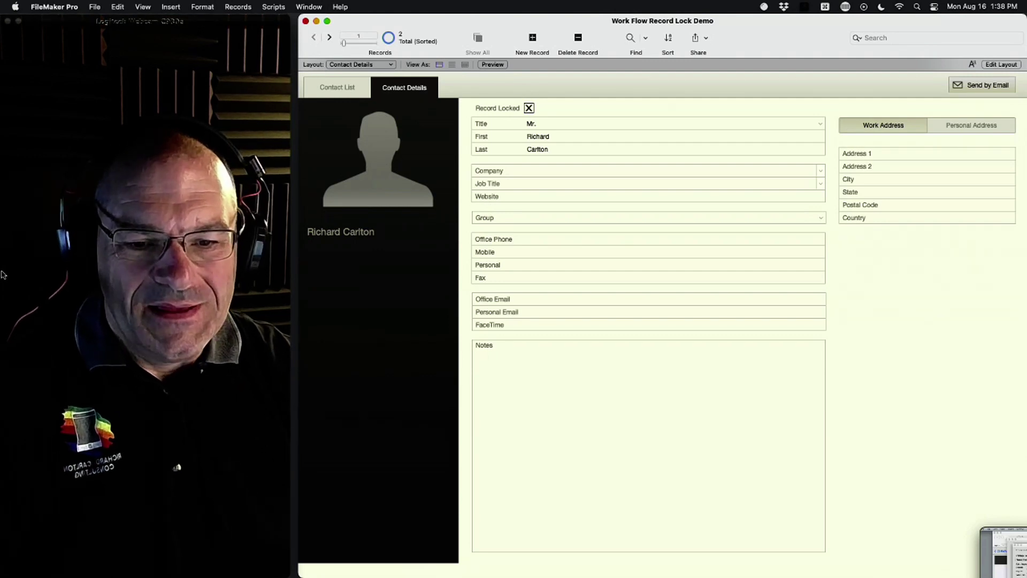
Step: Bring the Discord livestream chat forward, then drag its window mostly off screen left
{"action": "mouse_move", "coordinate": [1, 211]}
{"action": "left_click", "coordinate": [10, 327]}
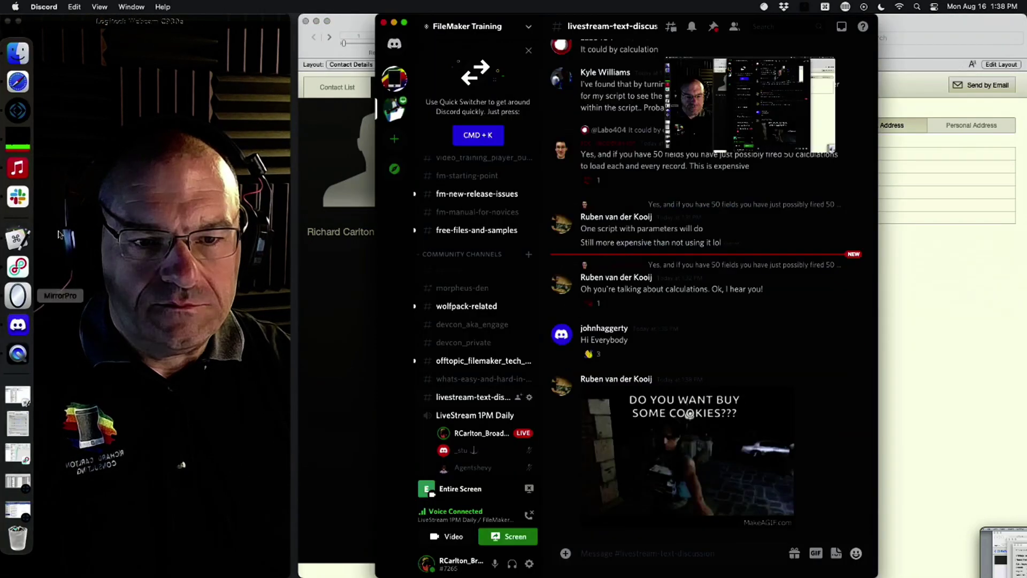
{"action": "left_click", "coordinate": [8, 23]}
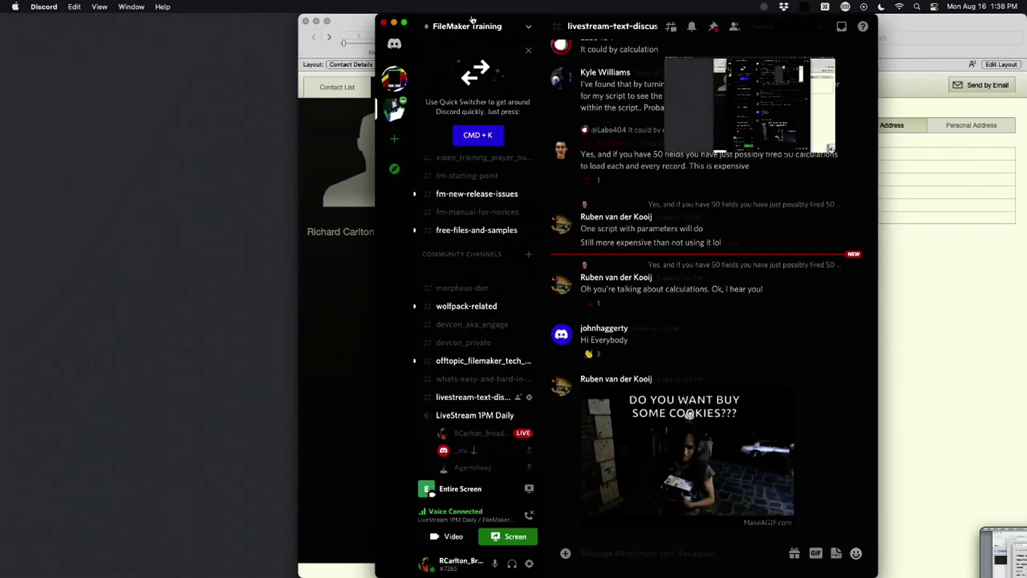
{"action": "left_click_drag", "start_coordinate": [538, 15], "coordinate": [0, 15]}
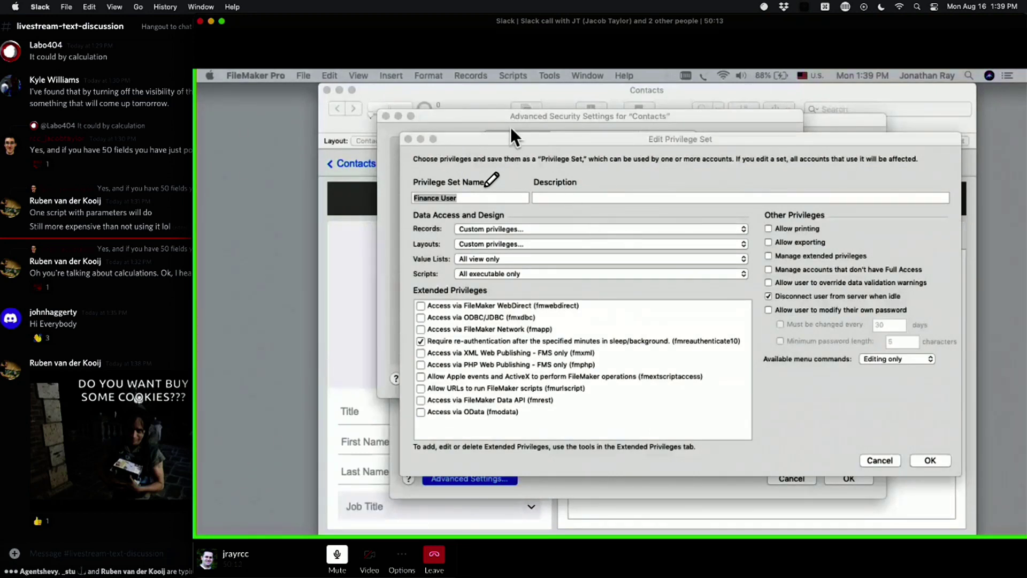
Step: Confirm the Finance User privilege set, then OK Advanced Security Settings to return to accounts
{"action": "left_click", "coordinate": [421, 208]}
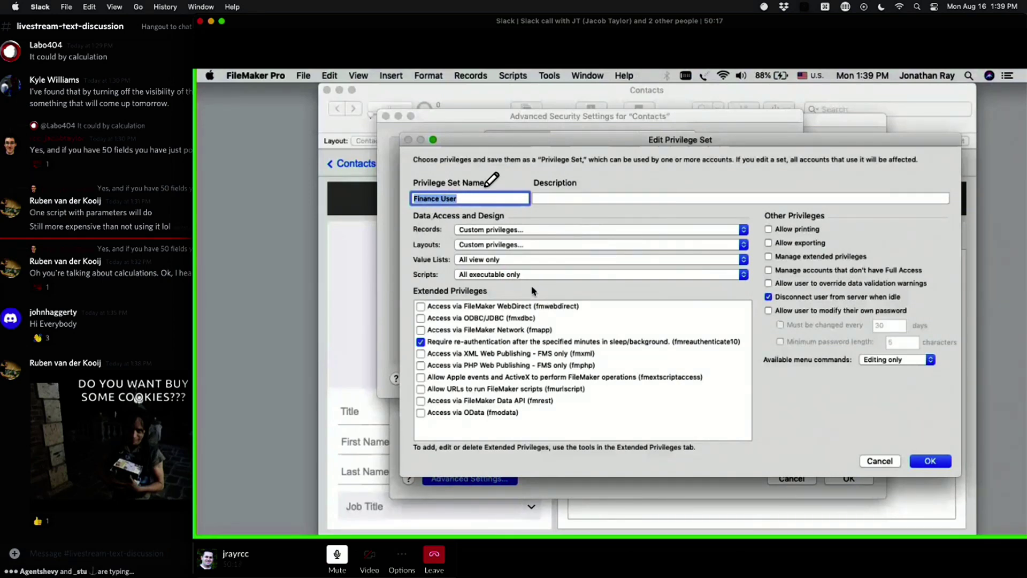
{"action": "left_click", "coordinate": [913, 461]}
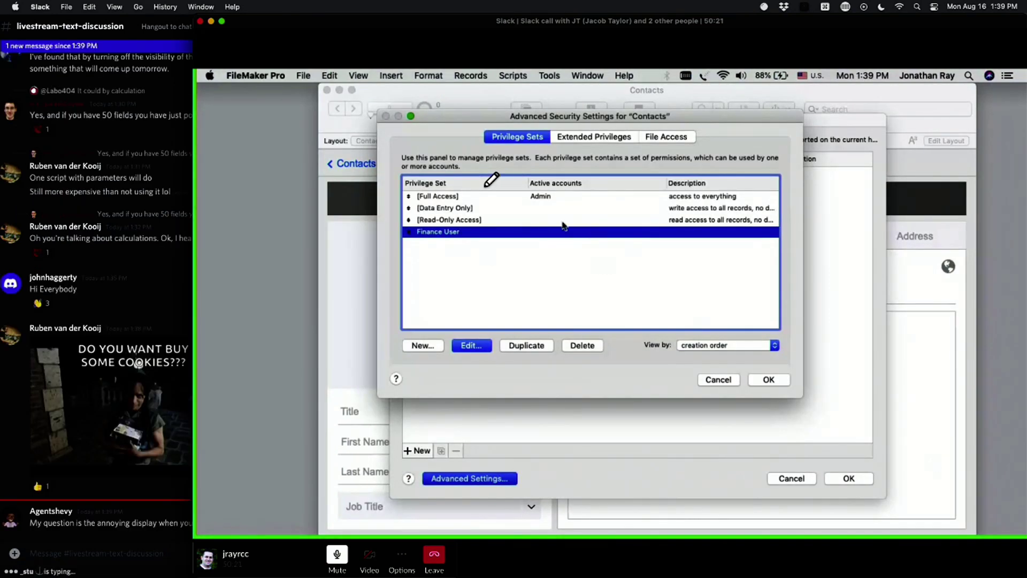
{"action": "left_click", "coordinate": [770, 380]}
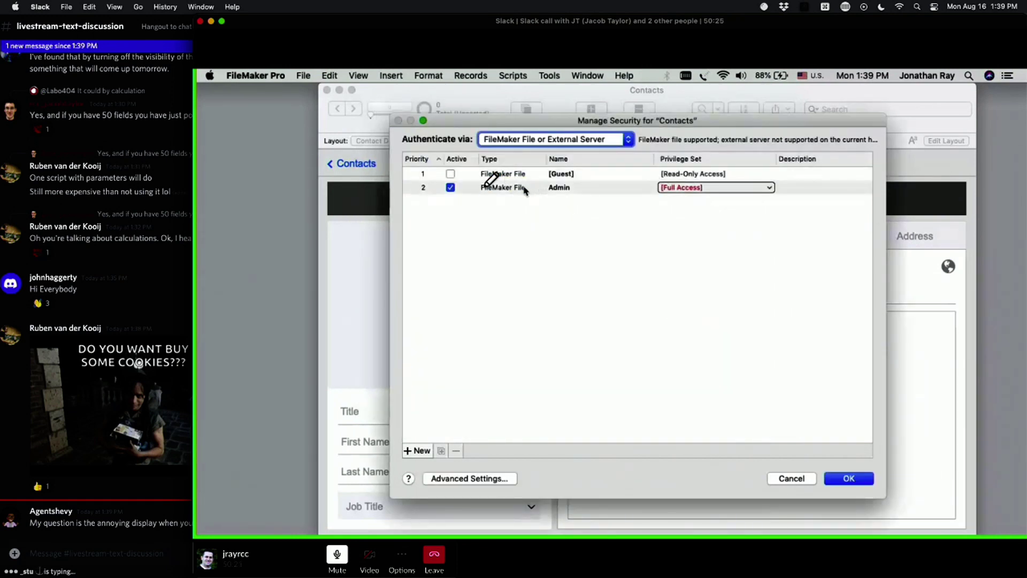
Step: Create an account with the user's name and a confirmed password, assigned the Finance User privilege set
{"action": "left_click", "coordinate": [483, 421]}
{"action": "left_click", "coordinate": [417, 451]}
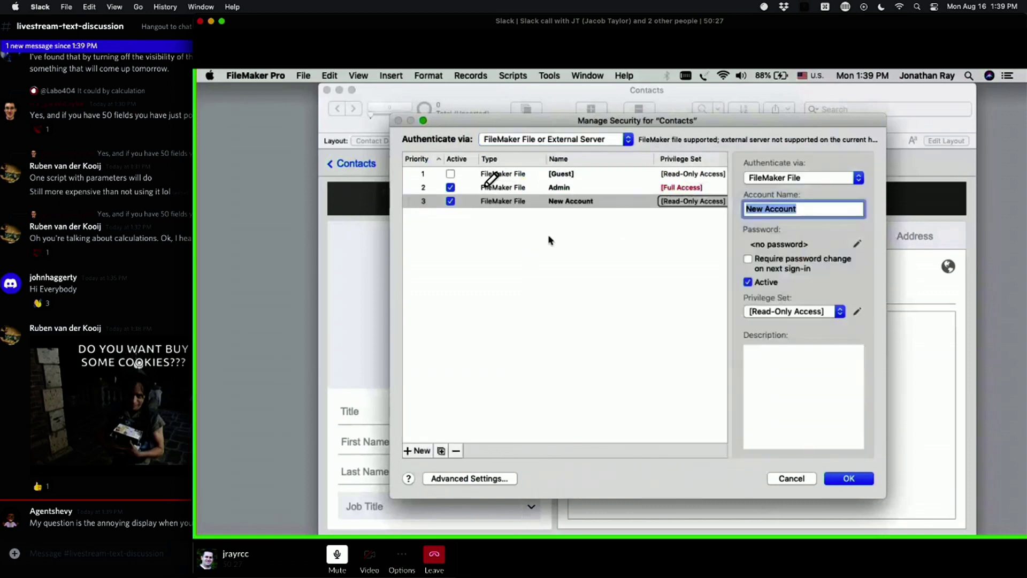
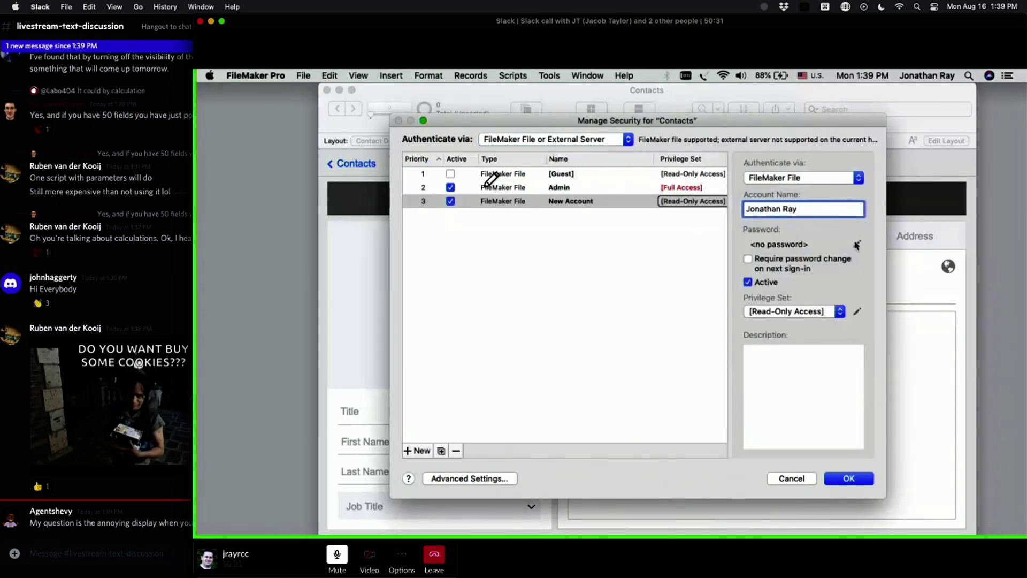
{"action": "left_click", "coordinate": [857, 243]}
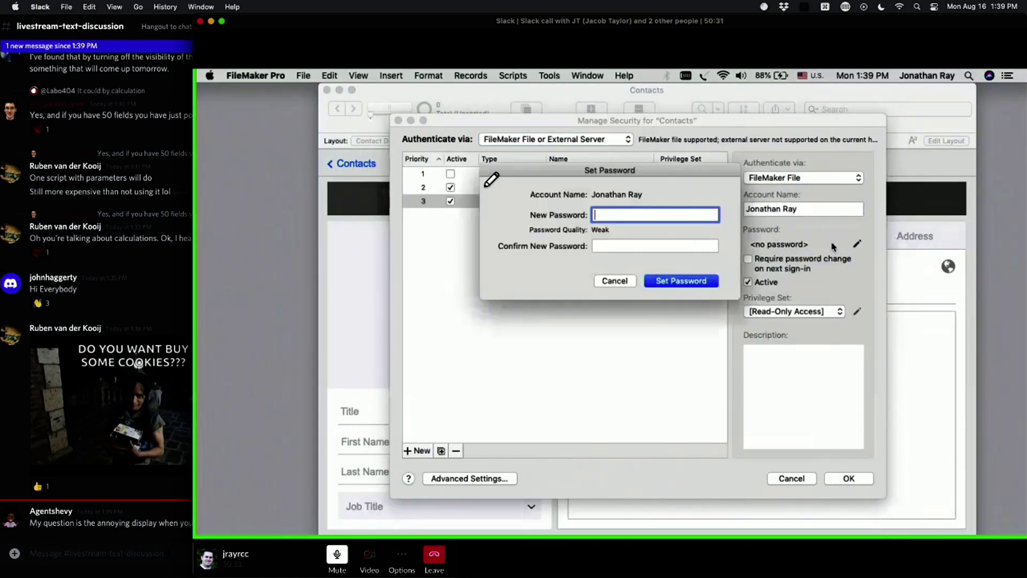
{"action": "type", "text": "test"}
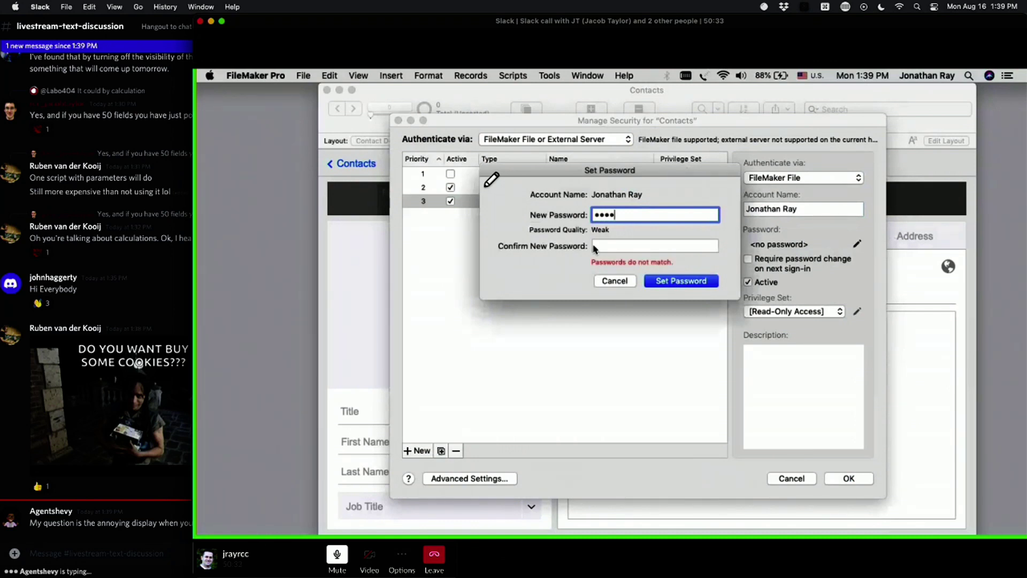
{"action": "left_click", "coordinate": [621, 243]}
{"action": "type", "text": "tes"}
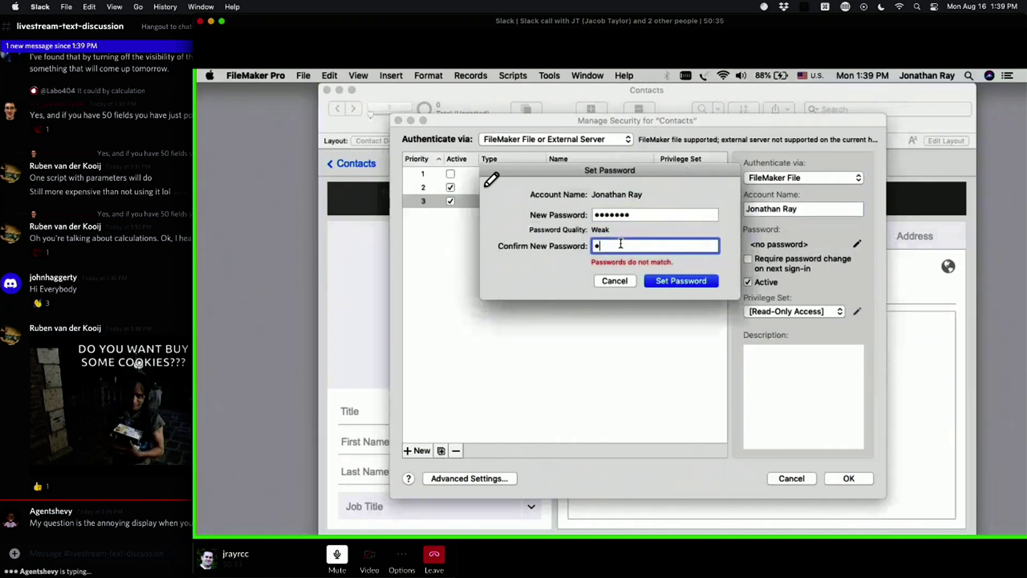
{"action": "type", "text": "t"}
{"action": "left_click", "coordinate": [669, 279]}
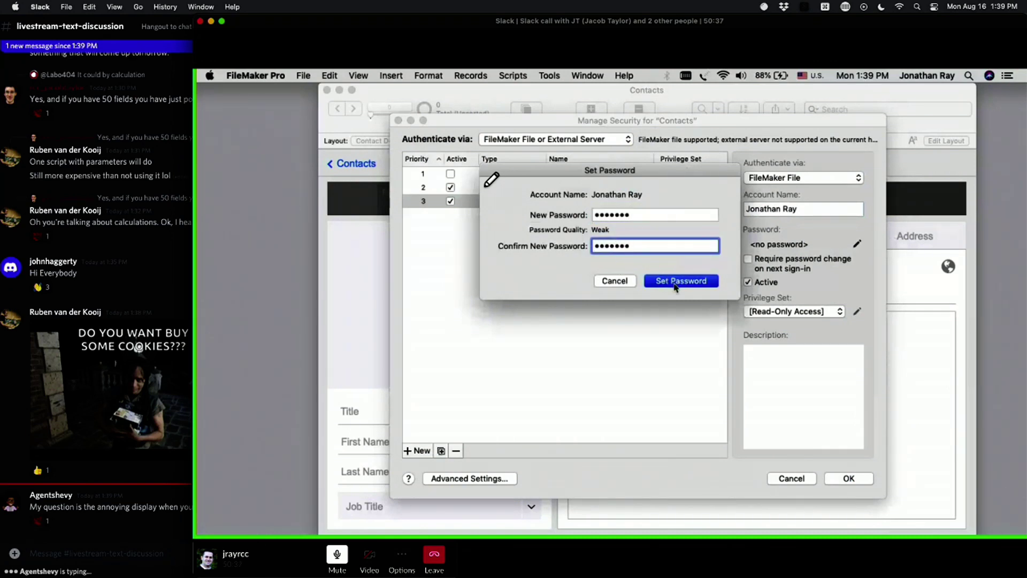
{"action": "left_click", "coordinate": [789, 315]}
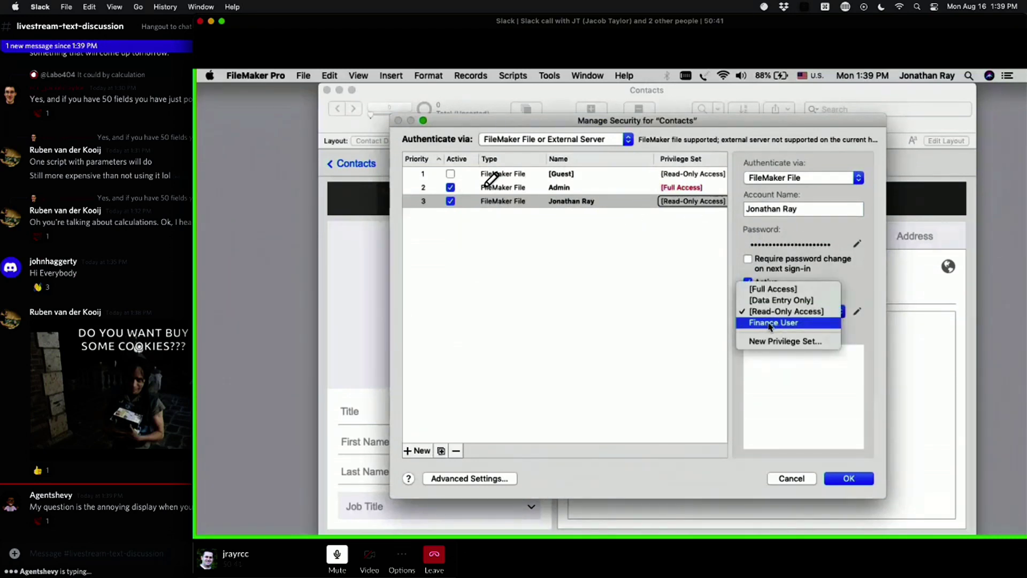
{"action": "left_click", "coordinate": [788, 323]}
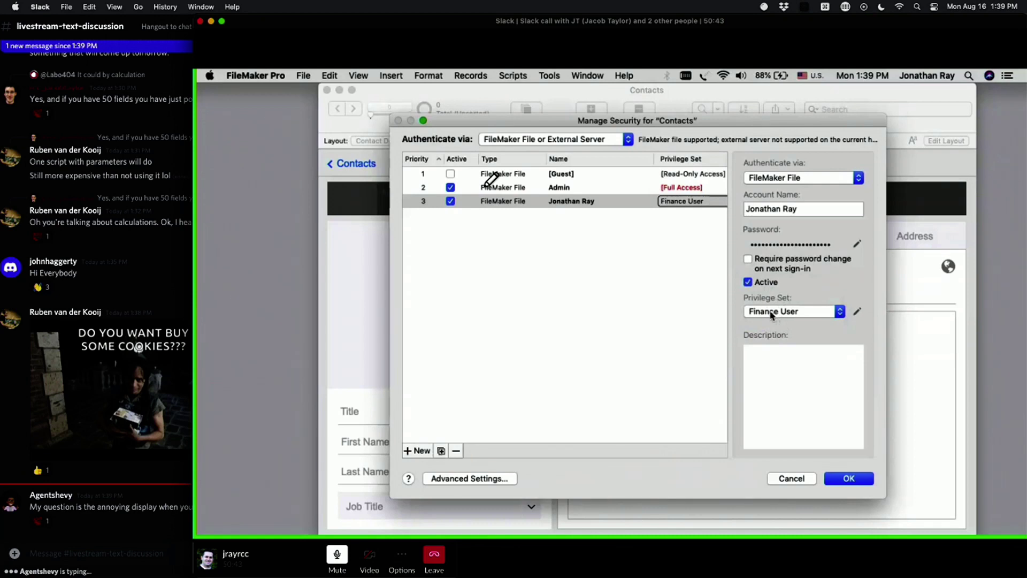
Step: Give the Admin account a new password, entered and confirmed
{"action": "left_click", "coordinate": [490, 192]}
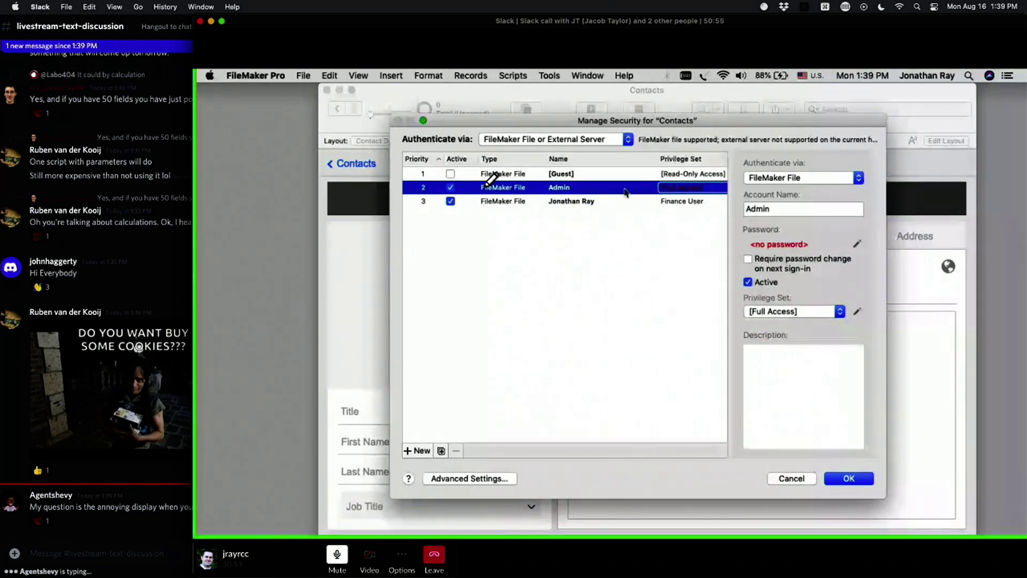
{"action": "left_click", "coordinate": [858, 244]}
{"action": "type", "text": "•••••••"}
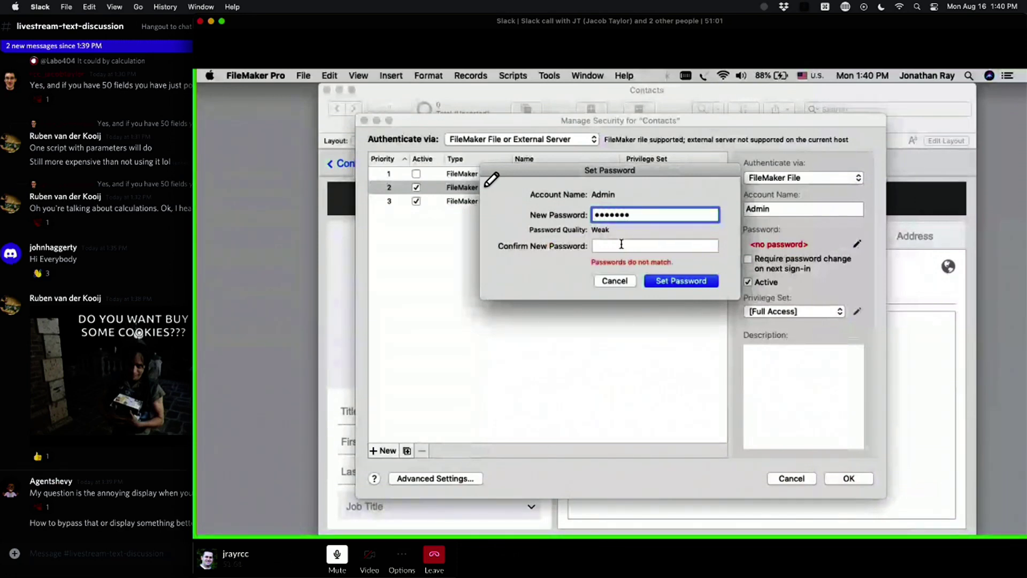
{"action": "left_click", "coordinate": [622, 244]}
{"action": "type", "text": "•••••••"}
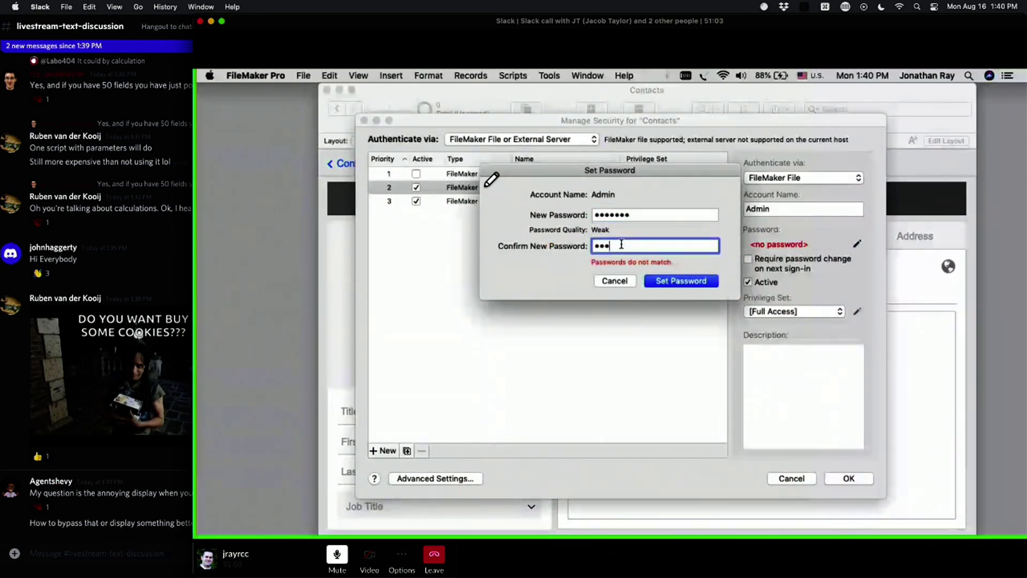
{"action": "key", "text": "Return"}
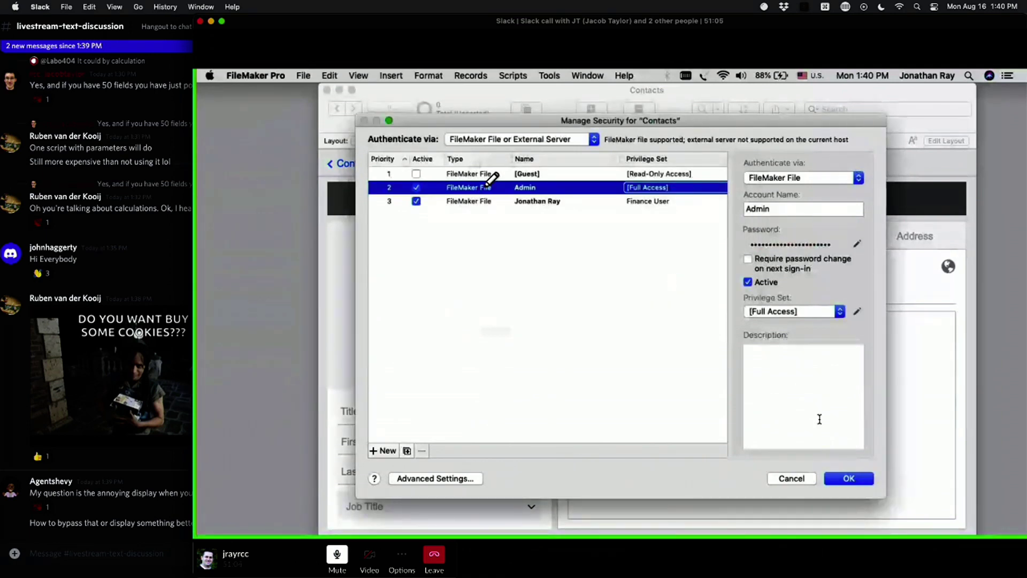
Step: Apply the security changes, verifying with the admin account name and its password
{"action": "left_click", "coordinate": [848, 479]}
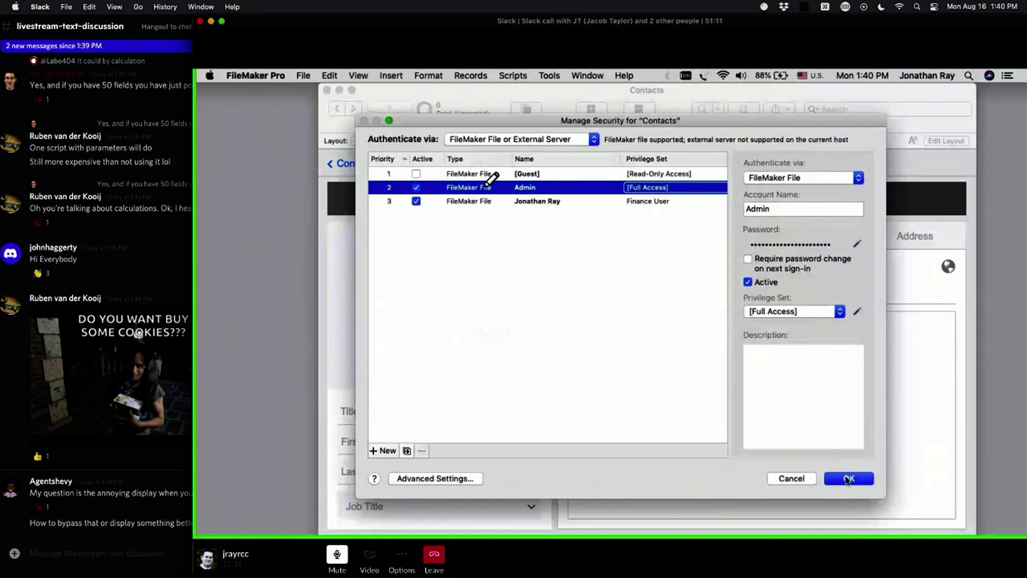
{"action": "left_click", "coordinate": [848, 478]}
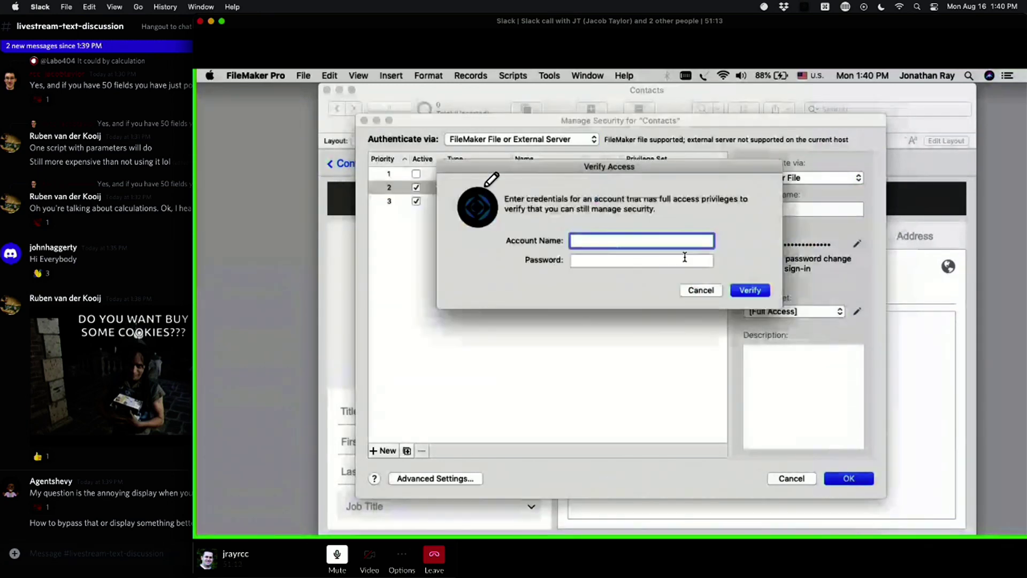
{"action": "type", "text": "admin"}
{"action": "left_click", "coordinate": [685, 259]}
{"action": "type", "text": "••••"}
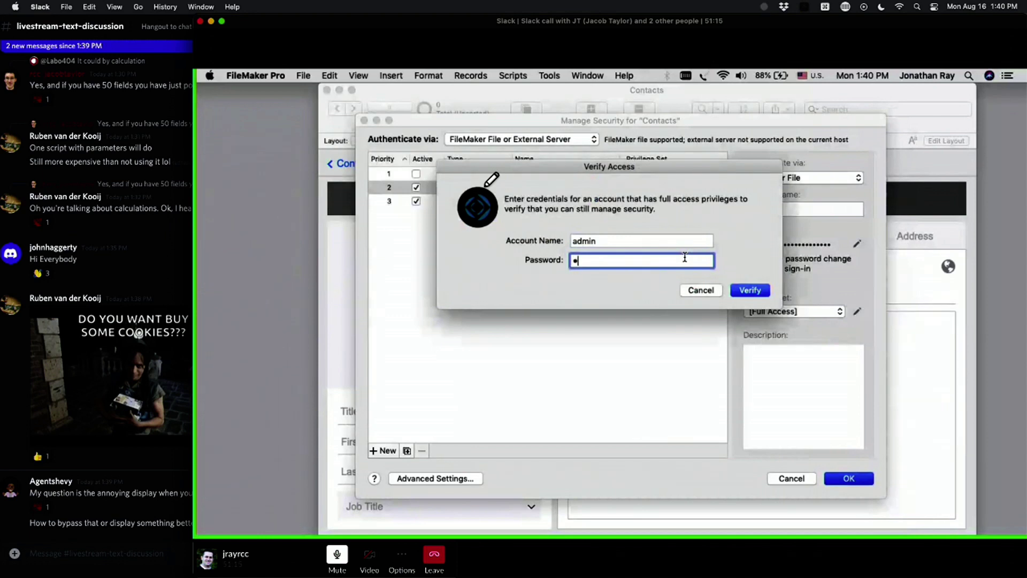
{"action": "type", "text": "••••"}
{"action": "left_click", "coordinate": [750, 290]}
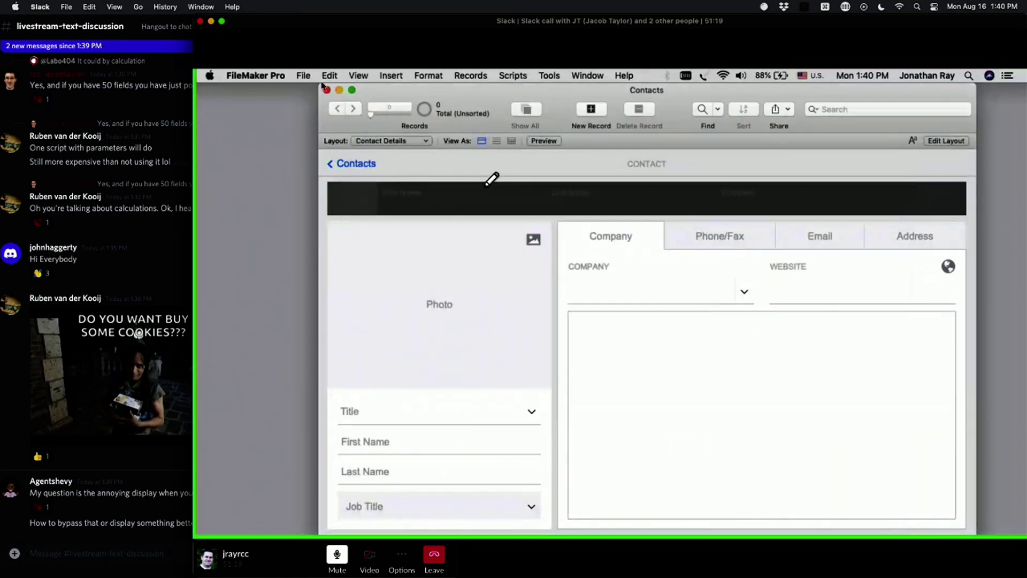
Step: Close Contacts and reopen it from Recent, signing in with the Finance User account
{"action": "left_click", "coordinate": [325, 89]}
{"action": "left_click", "coordinate": [302, 76]}
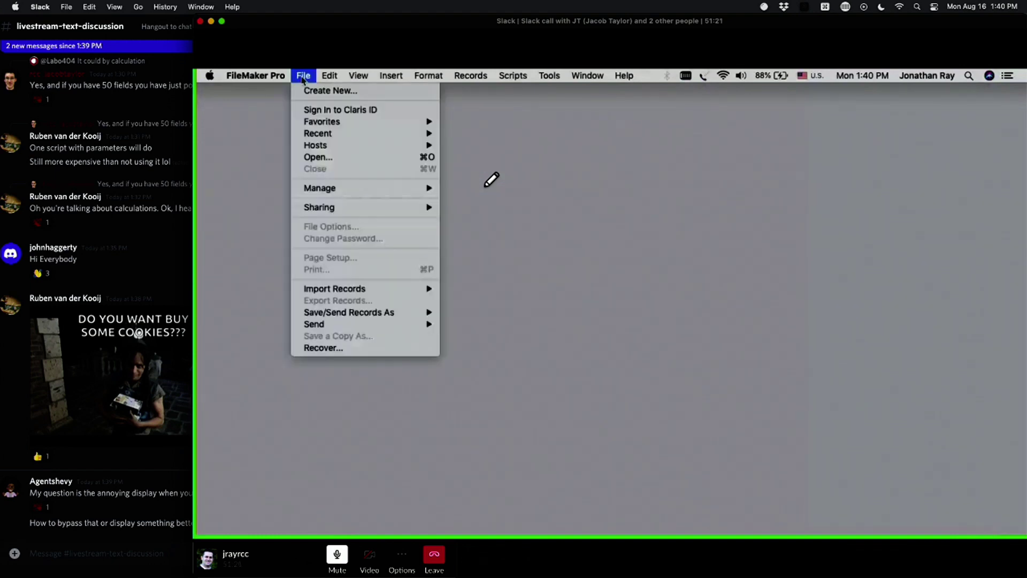
{"action": "mouse_move", "coordinate": [429, 149]}
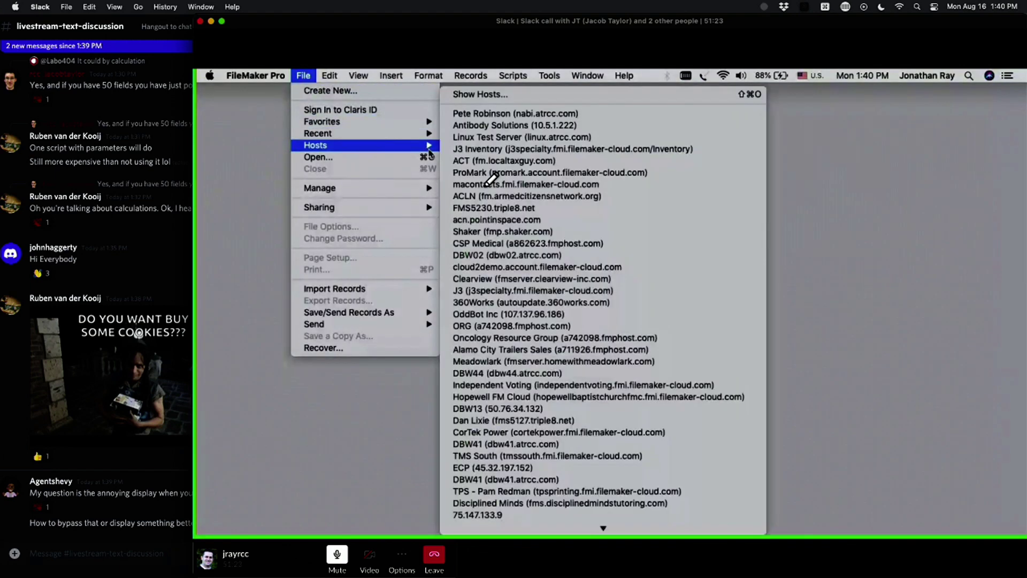
{"action": "mouse_move", "coordinate": [394, 134]}
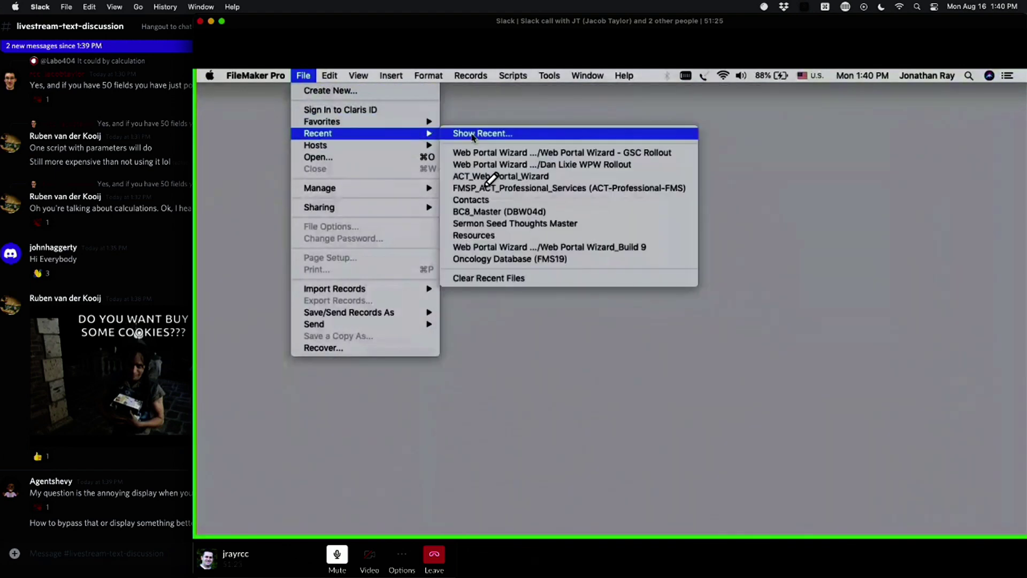
{"action": "left_click", "coordinate": [473, 200]}
{"action": "double_click", "coordinate": [615, 238]}
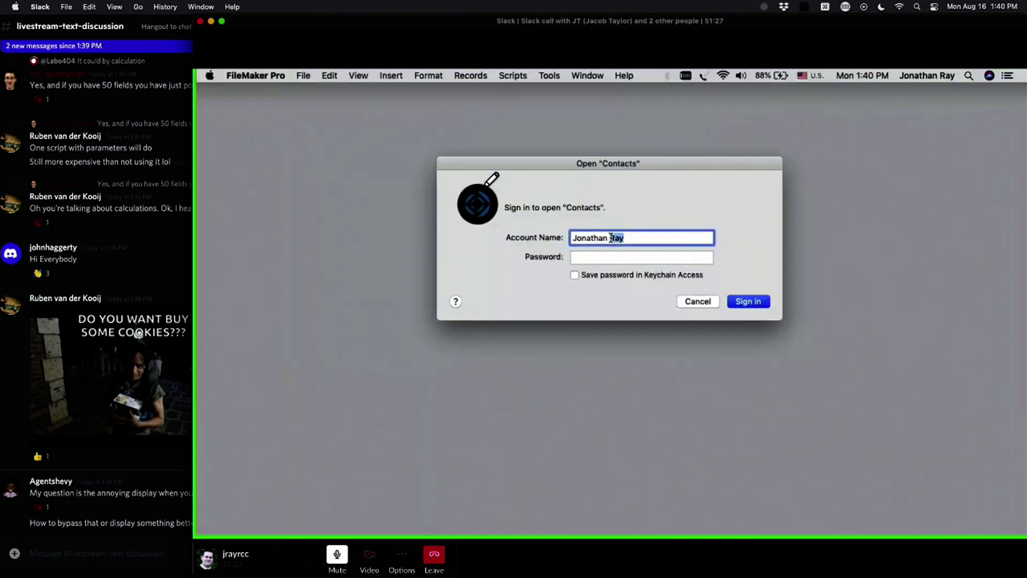
{"action": "key", "text": "Tab"}
{"action": "type", "text": "********"}
{"action": "key", "text": "Return"}
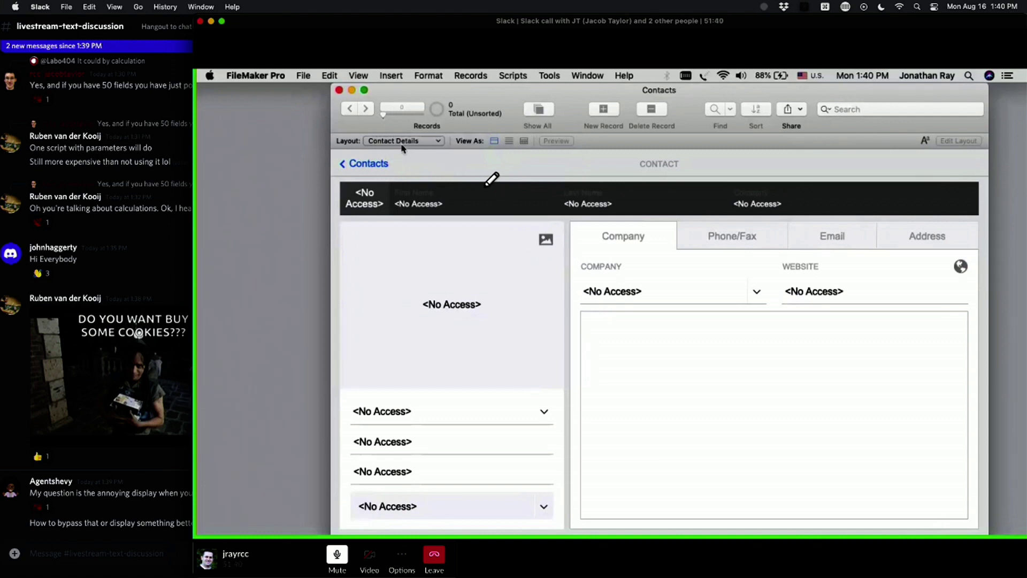
Step: Choose the Contact Details layout and try returning to the contacts list with < Contacts
{"action": "left_click", "coordinate": [300, 76]}
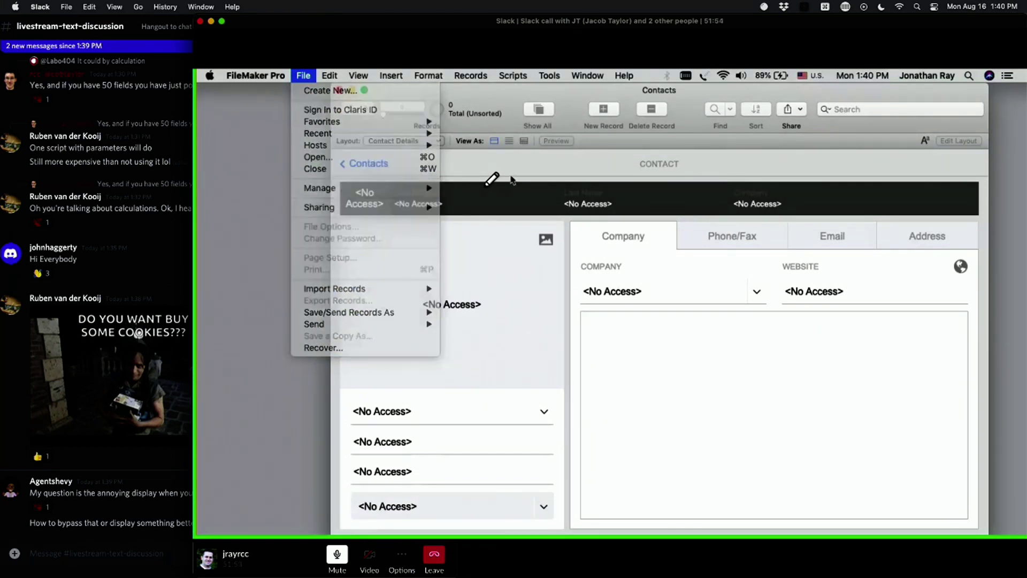
{"action": "left_click", "coordinate": [513, 181]}
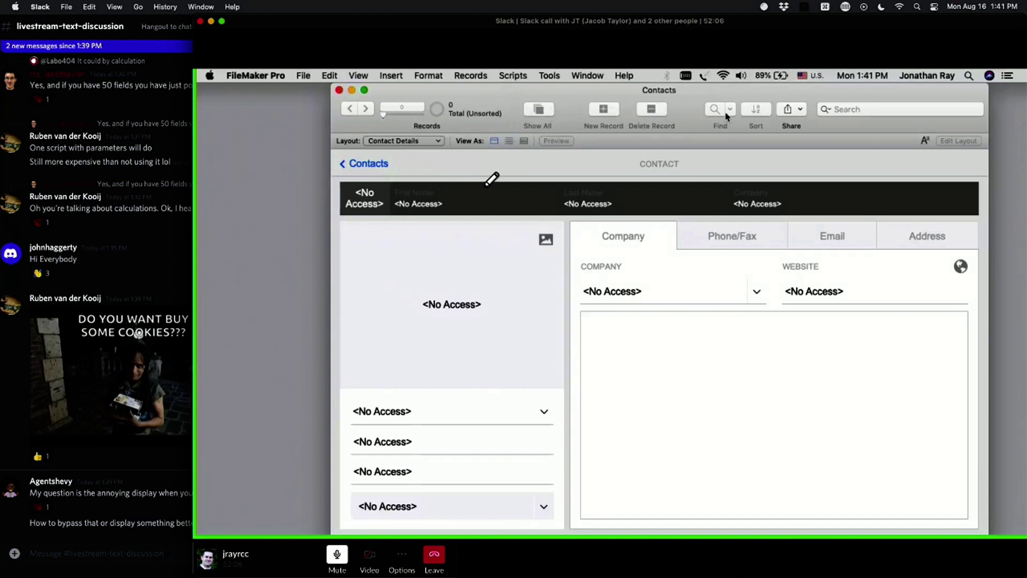
{"action": "left_click", "coordinate": [418, 142]}
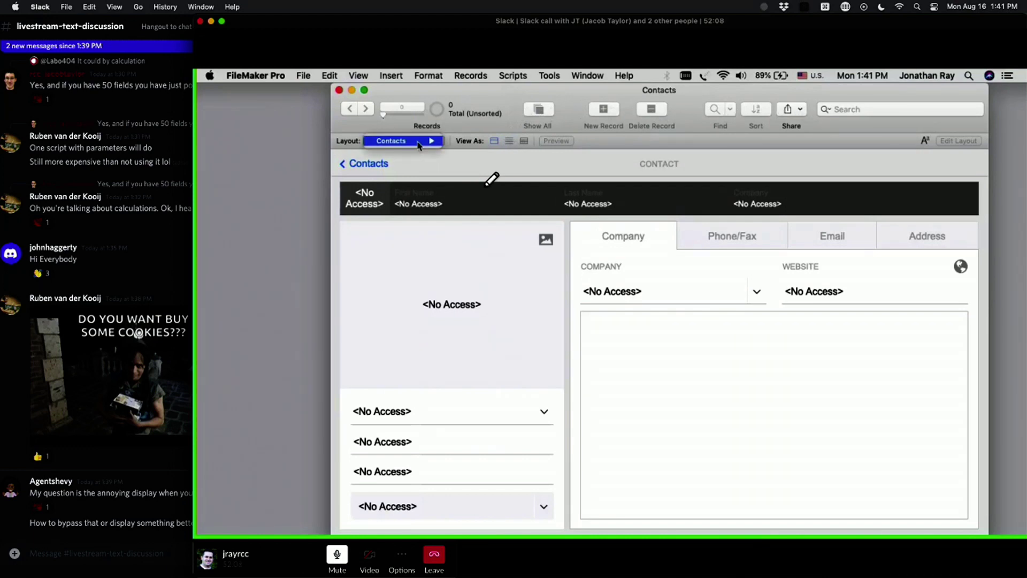
{"action": "mouse_move", "coordinate": [420, 141]}
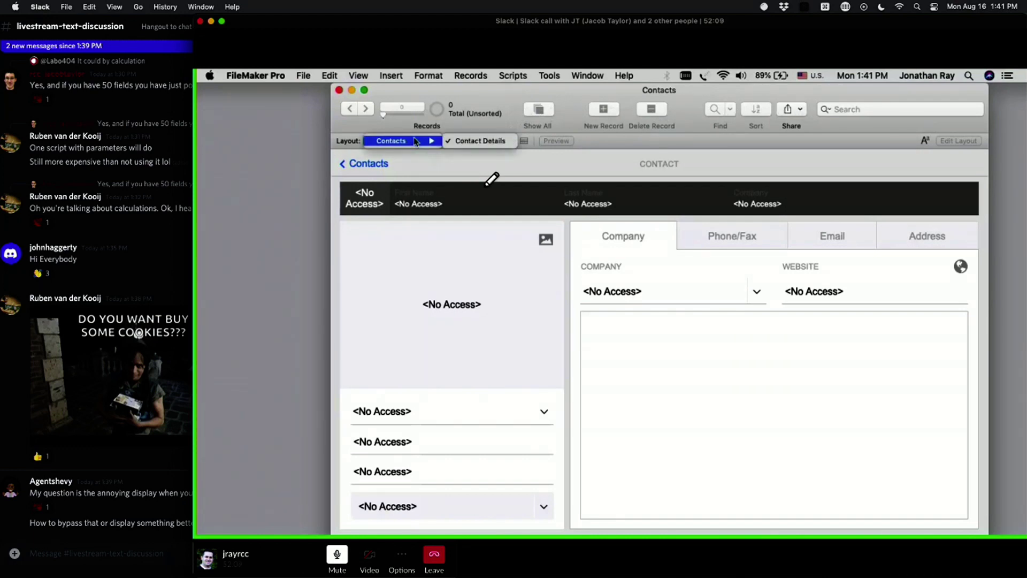
{"action": "left_click", "coordinate": [461, 141]}
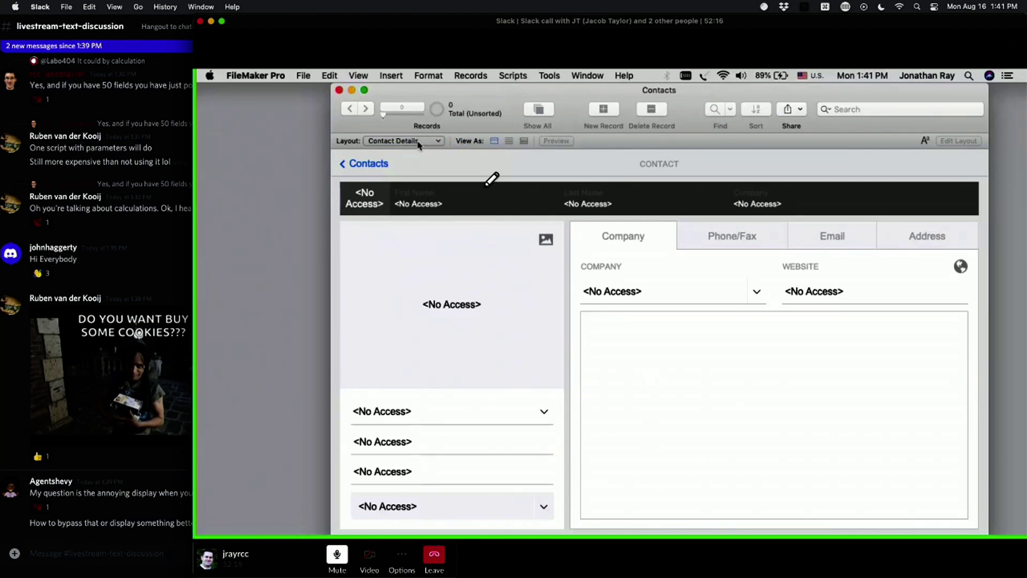
{"action": "left_click", "coordinate": [367, 164]}
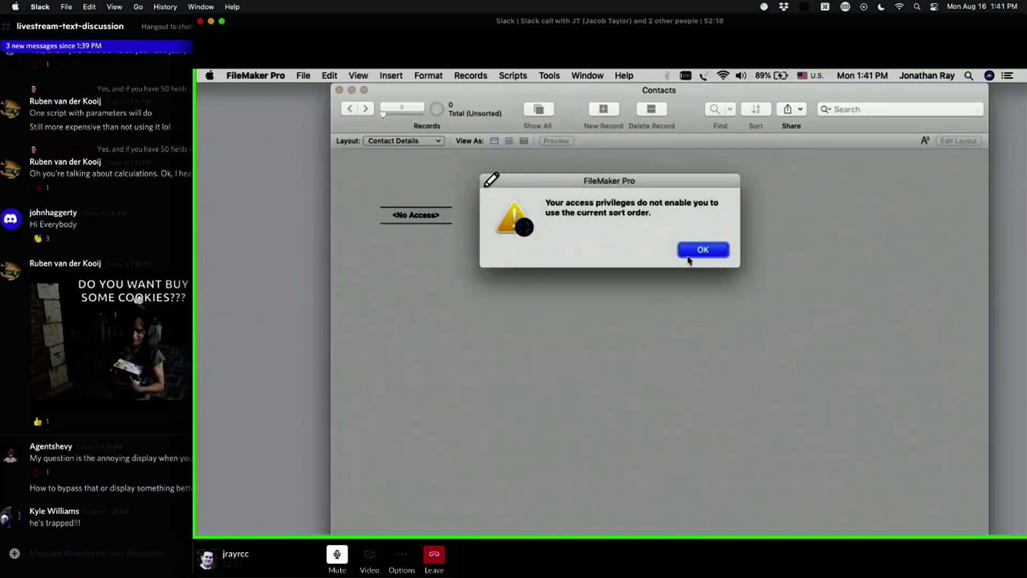
Step: Dismiss the current-sort-order privileges alert so the Sort Records script error appears
{"action": "left_click", "coordinate": [699, 251]}
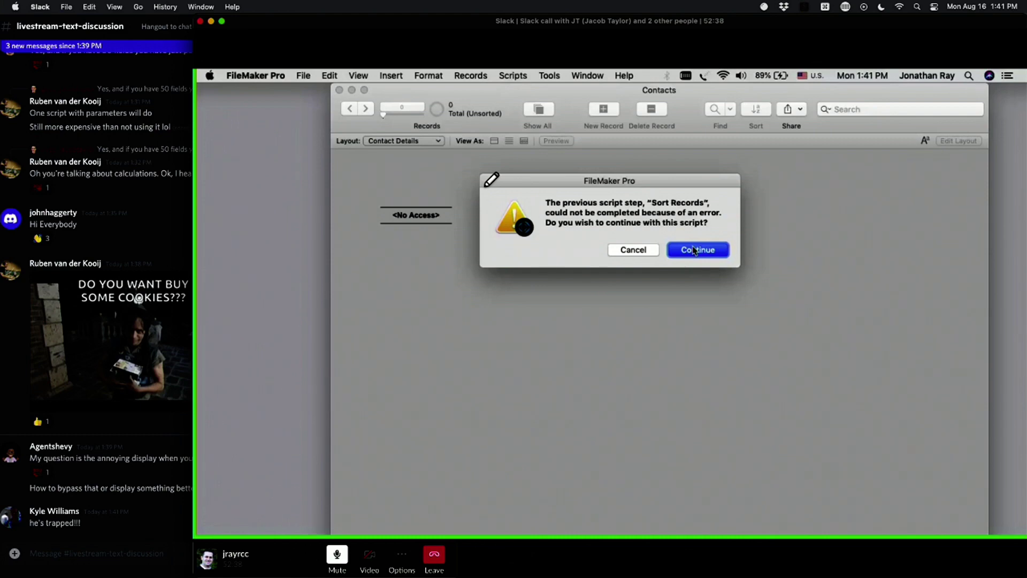
{"action": "mouse_move", "coordinate": [1, 303]}
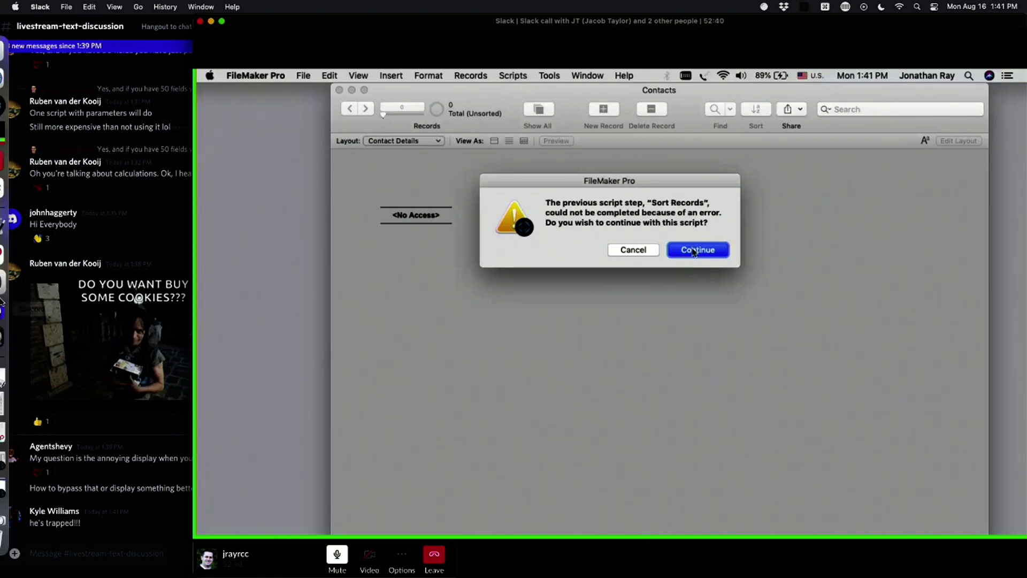
{"action": "left_click", "coordinate": [10, 512]}
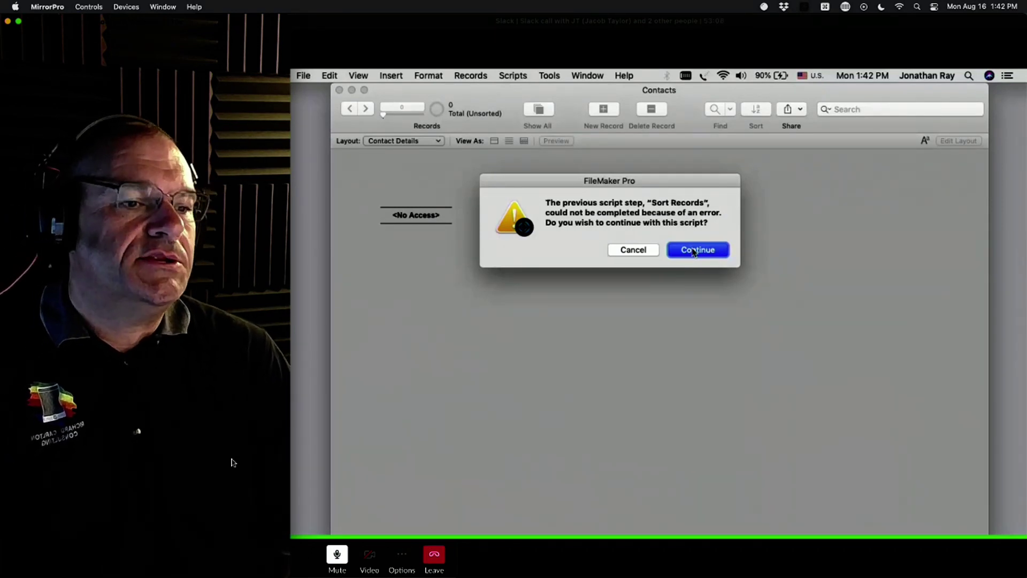
Step: Continue past the script error, then reopen Contacts signed in with the full-access admin account
{"action": "left_click", "coordinate": [694, 250]}
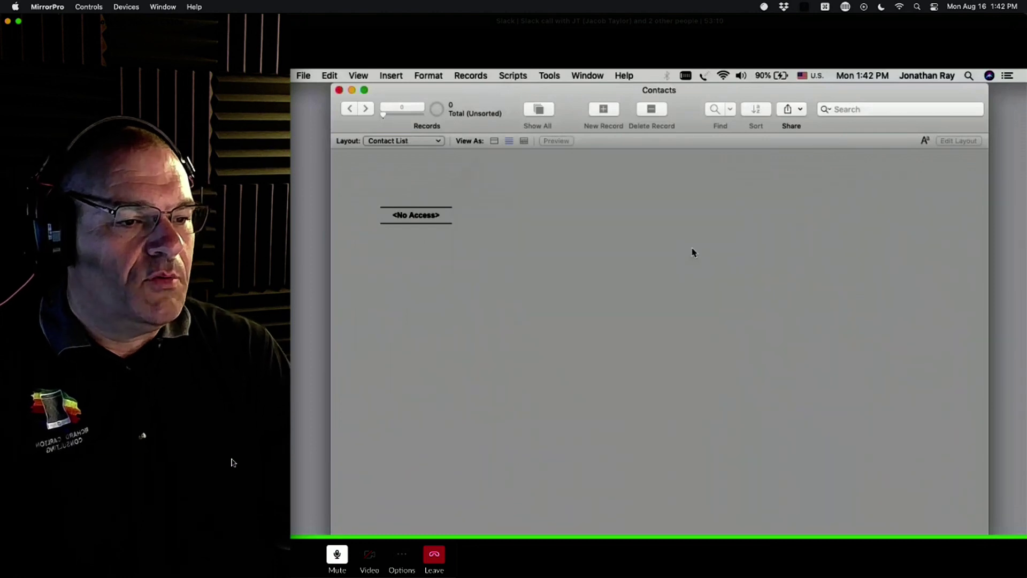
{"action": "left_click", "coordinate": [340, 90]}
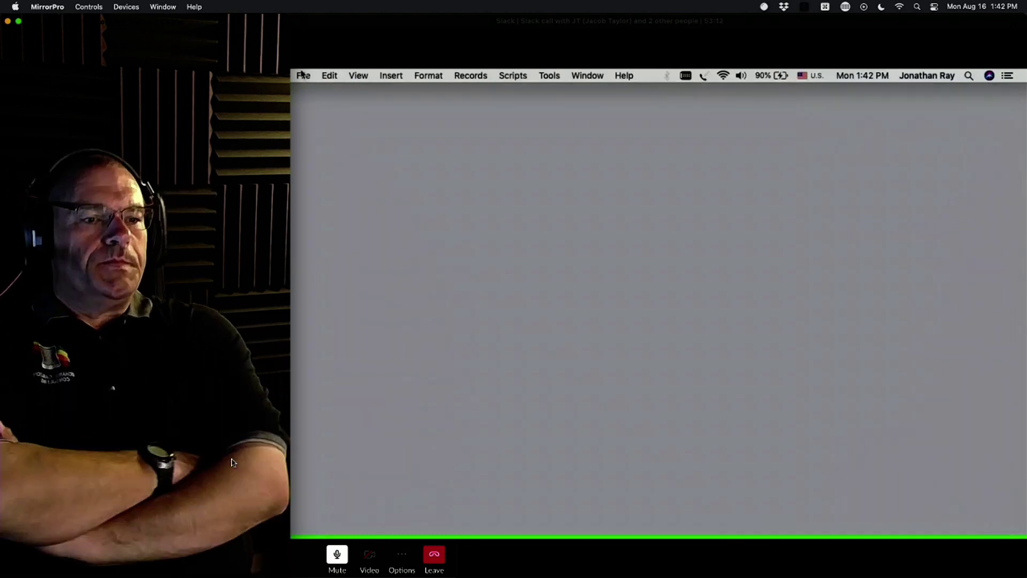
{"action": "left_click", "coordinate": [302, 74]}
{"action": "mouse_move", "coordinate": [434, 136]}
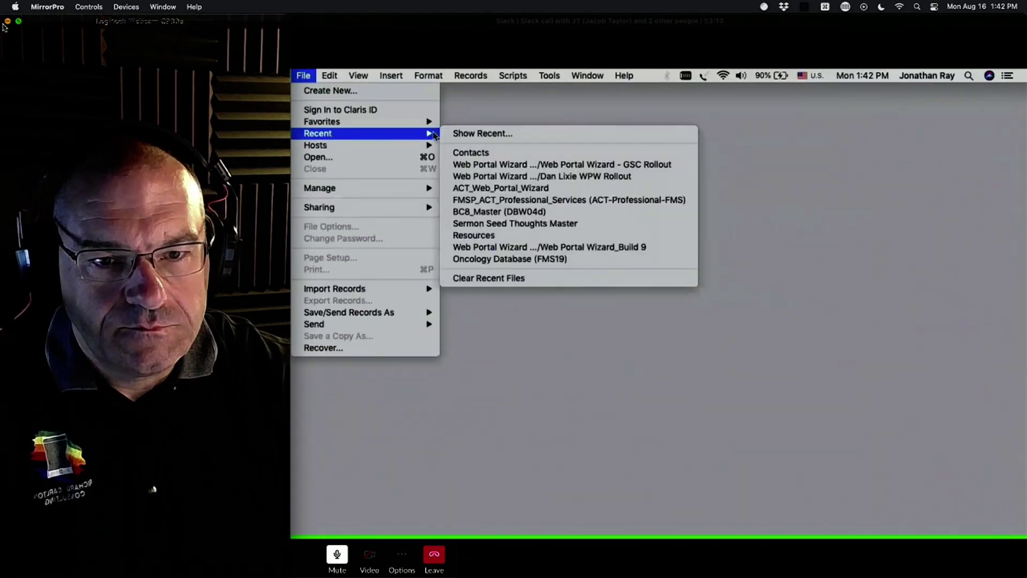
{"action": "left_click", "coordinate": [470, 153]}
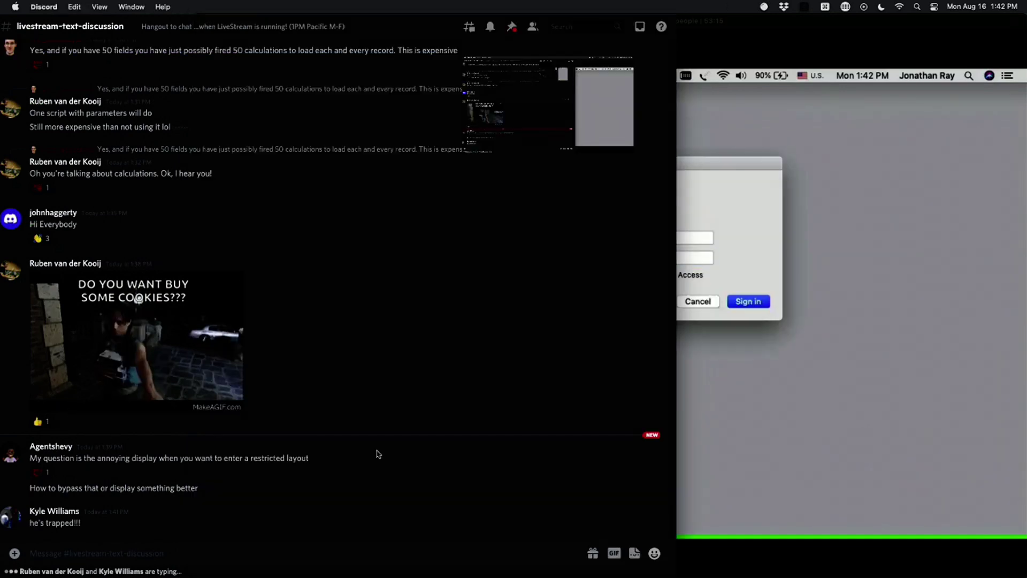
{"action": "left_click", "coordinate": [739, 509]}
{"action": "type", "text": "ad"}
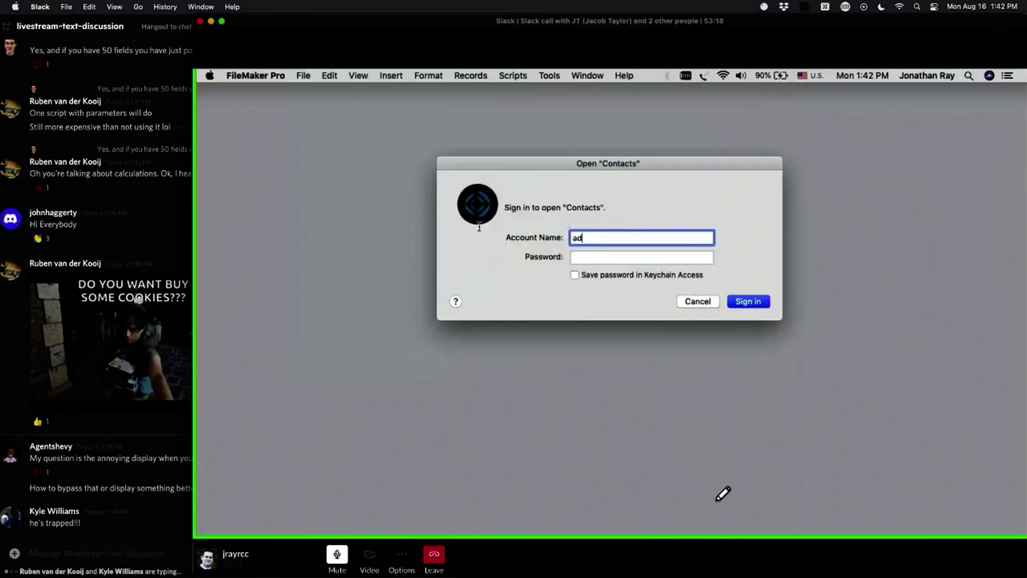
{"action": "type", "text": "min"}
{"action": "key", "text": "Tab"}
{"action": "type", "text": "****"}
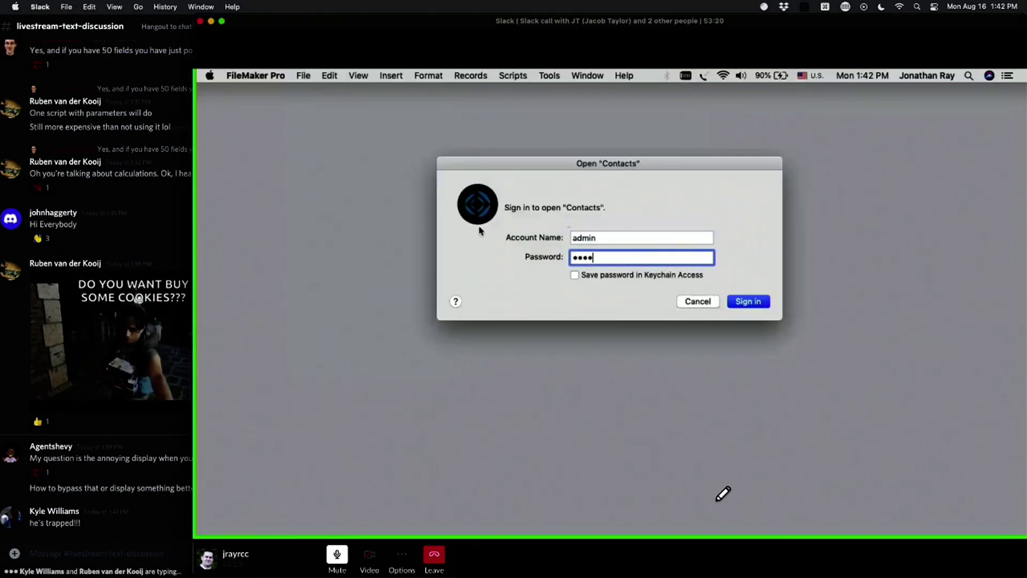
{"action": "type", "text": "***"}
{"action": "key", "text": "Return"}
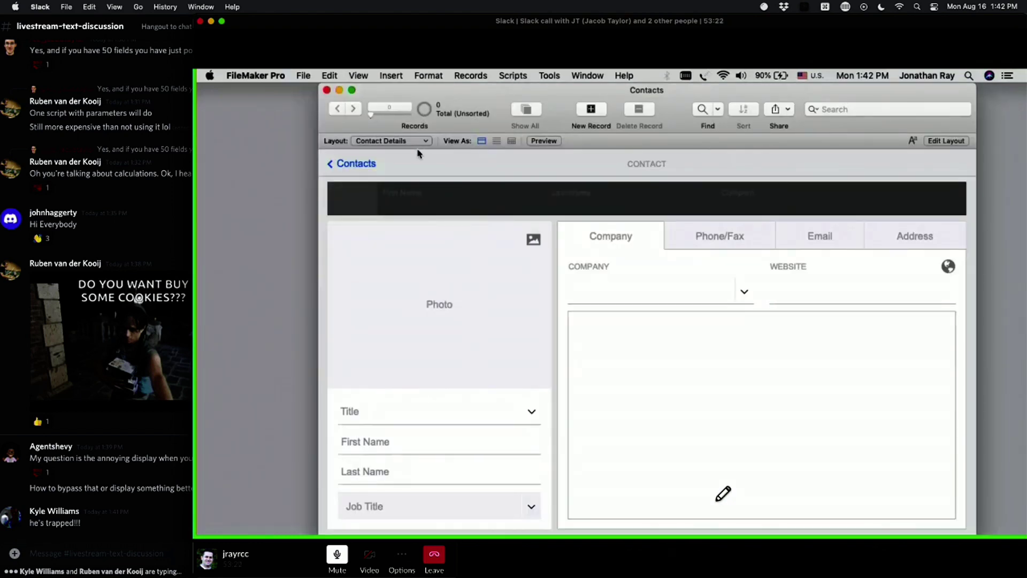
Step: Switch the layout to Contact List, then to Invoices
{"action": "left_click", "coordinate": [410, 141]}
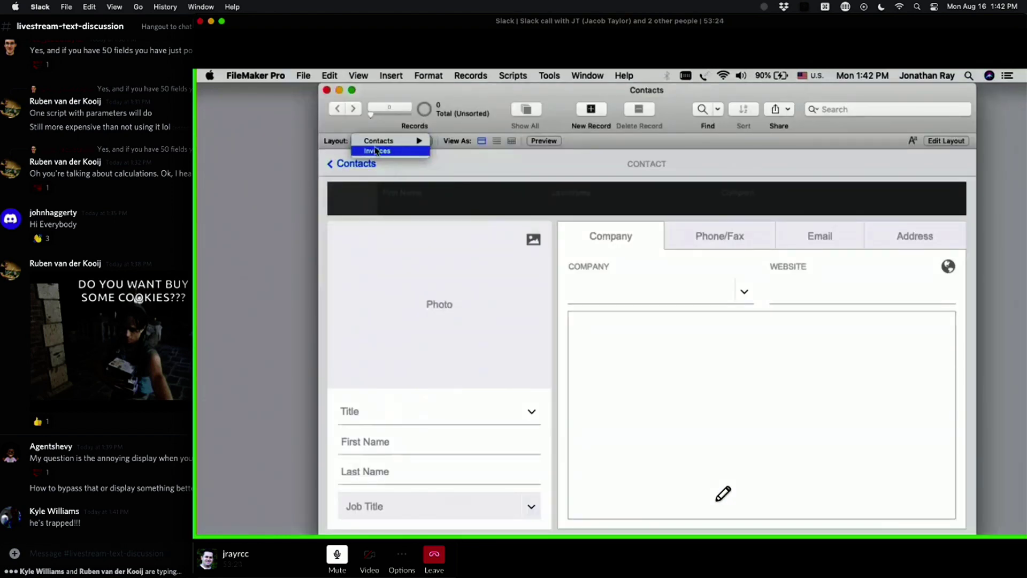
{"action": "mouse_move", "coordinate": [373, 145]}
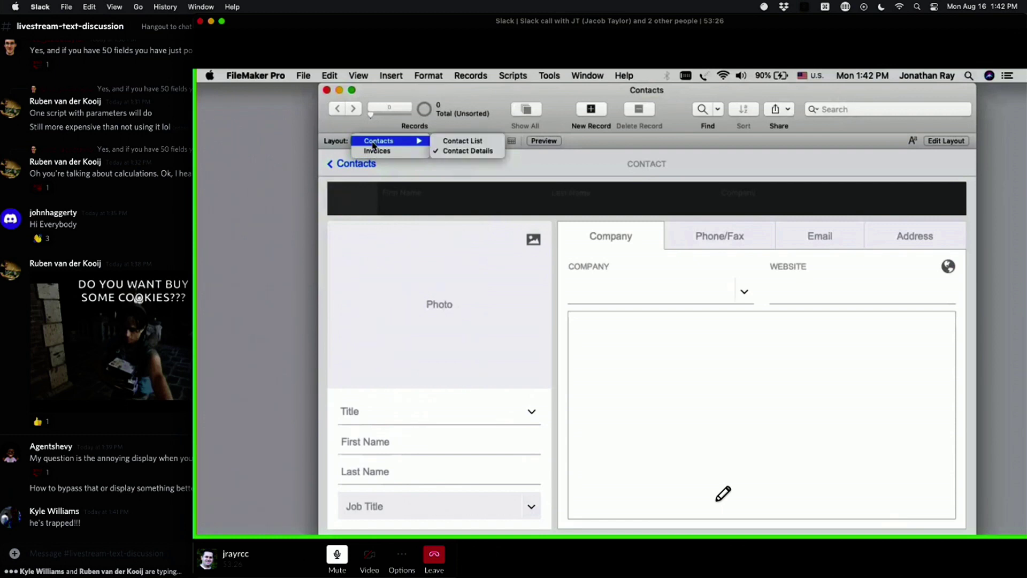
{"action": "left_click", "coordinate": [455, 141]}
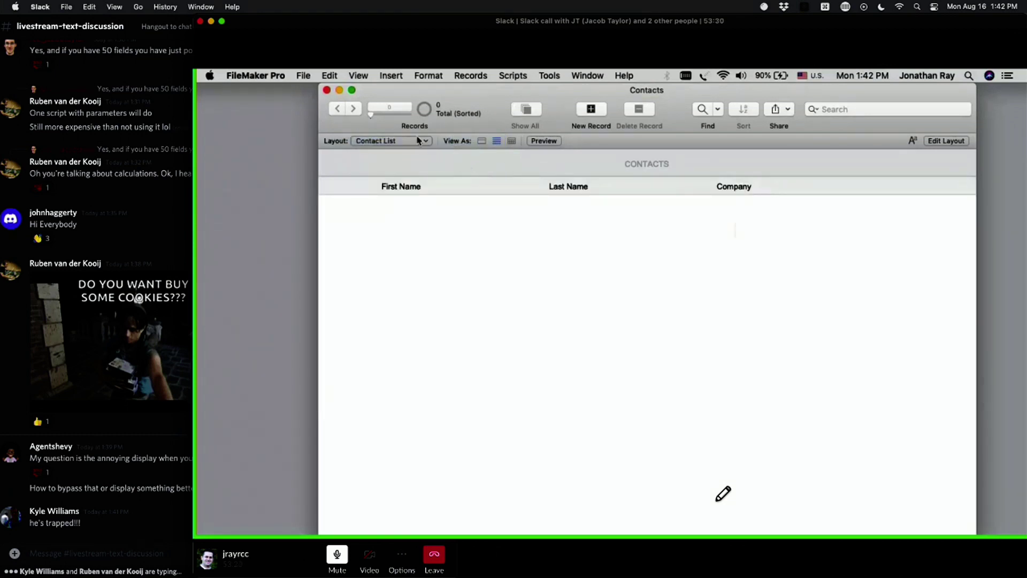
{"action": "left_click", "coordinate": [309, 78]}
{"action": "left_click", "coordinate": [480, 162]}
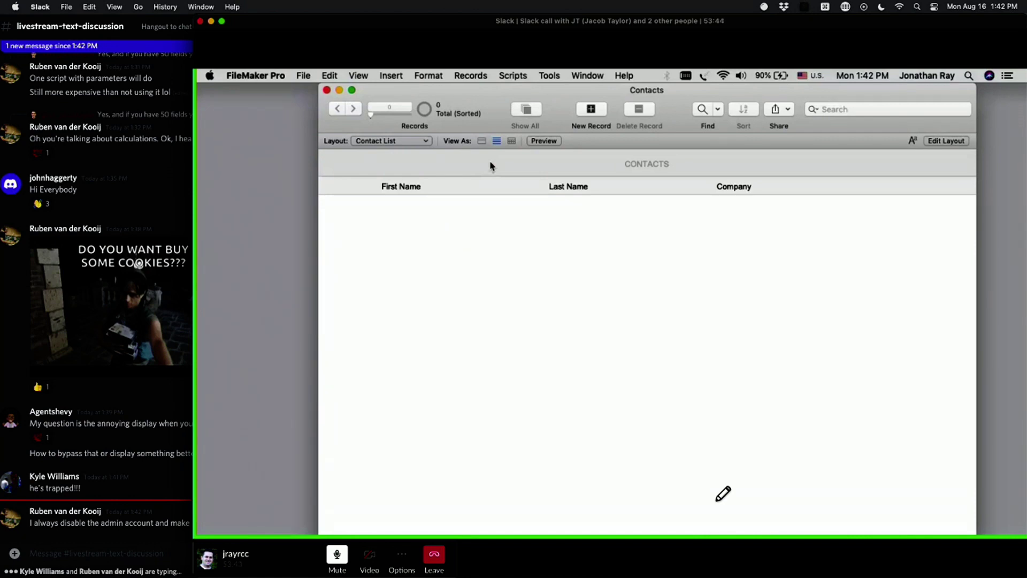
{"action": "left_click", "coordinate": [303, 76]}
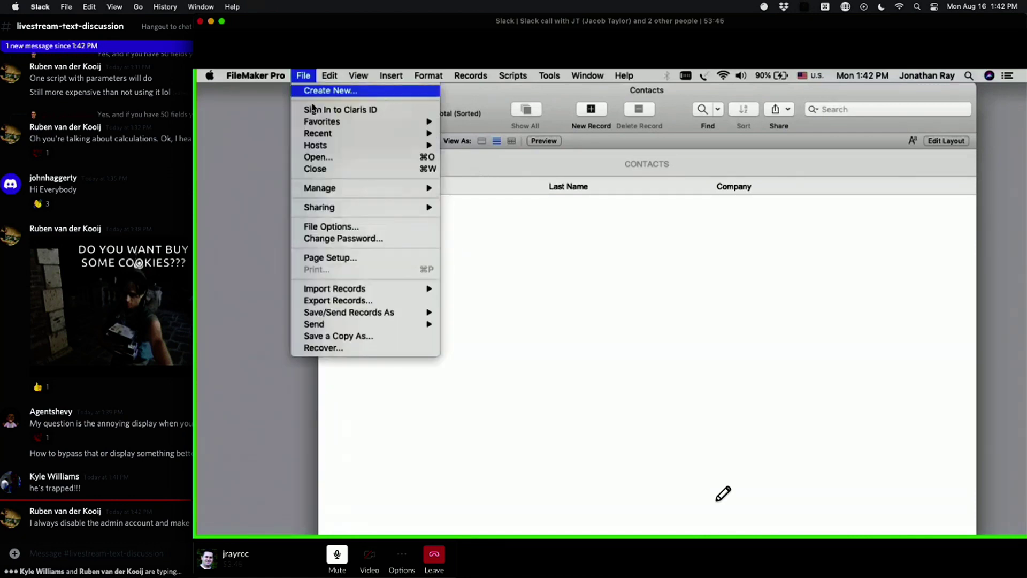
{"action": "left_click", "coordinate": [886, 309]}
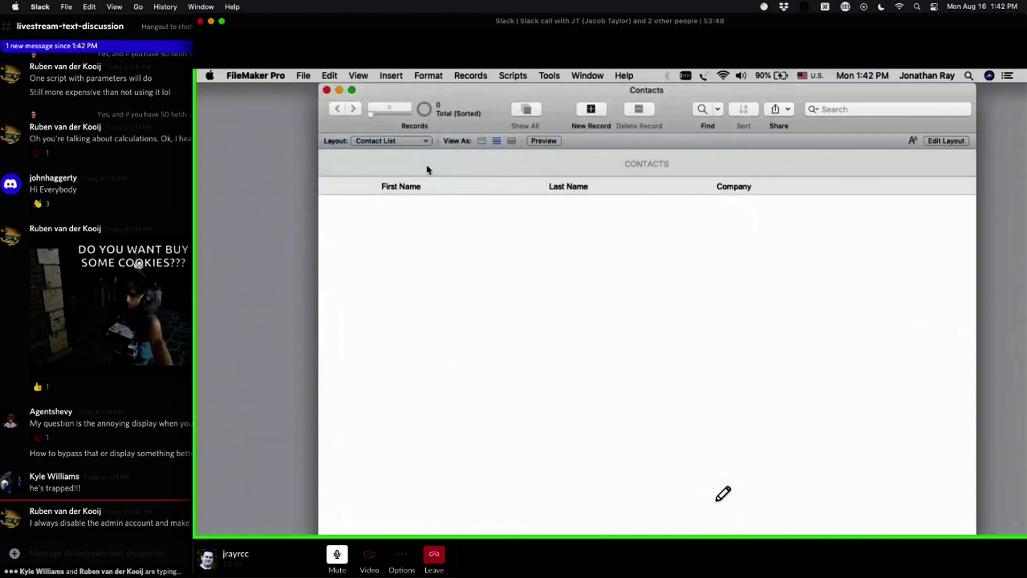
{"action": "left_click", "coordinate": [404, 142]}
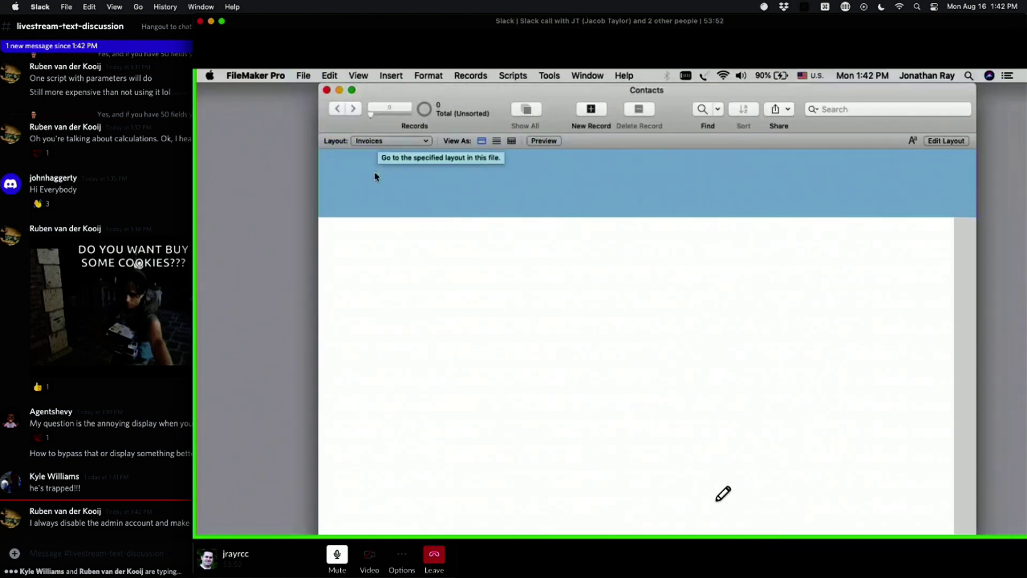
Step: Check the Contacts layouts in Manage Layouts, then open the Script Workspace with Cmd+Shift+S
{"action": "key", "text": "super+l"}
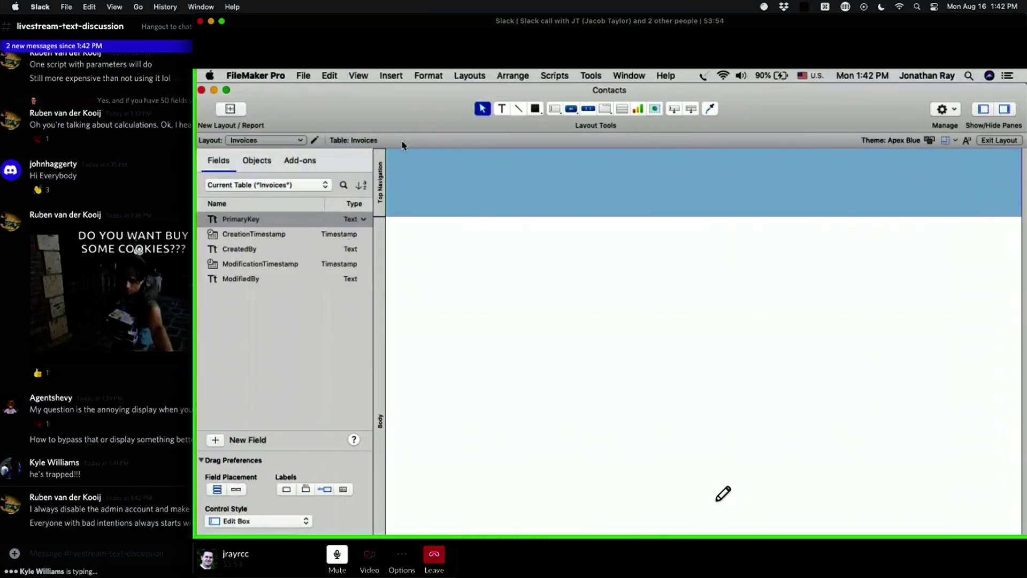
{"action": "left_click", "coordinate": [258, 144]}
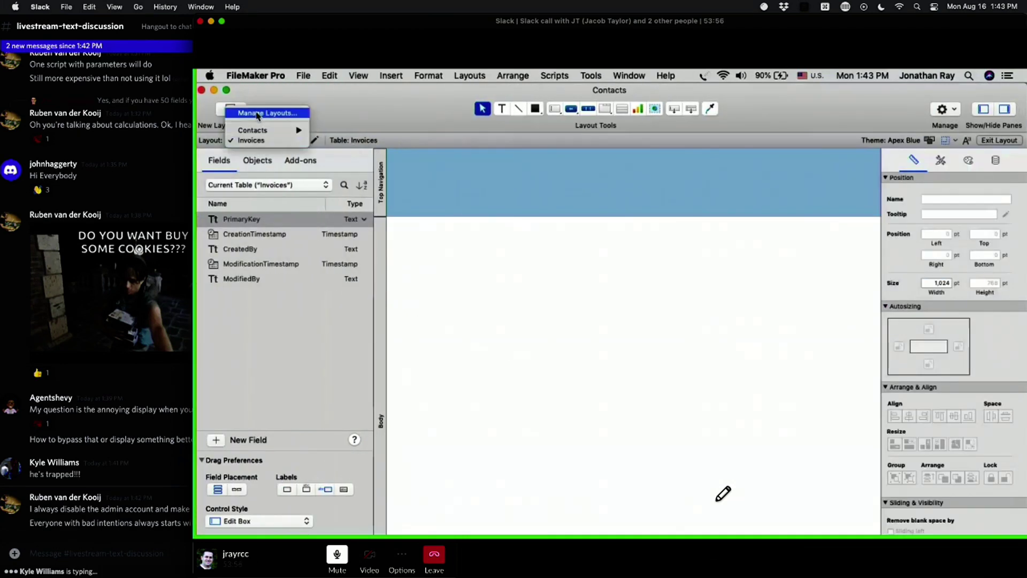
{"action": "left_click", "coordinate": [257, 115]}
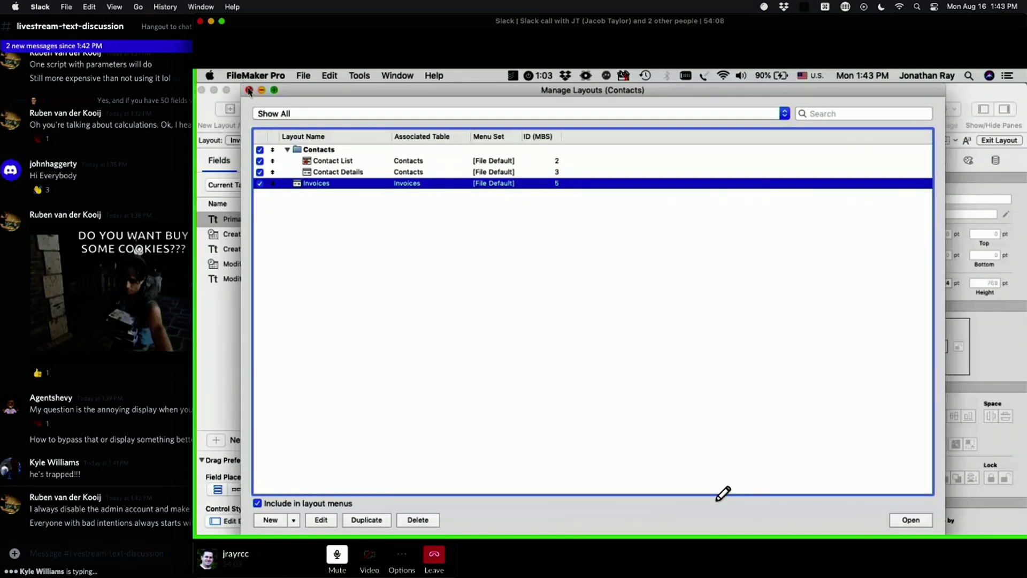
{"action": "left_click", "coordinate": [249, 90]}
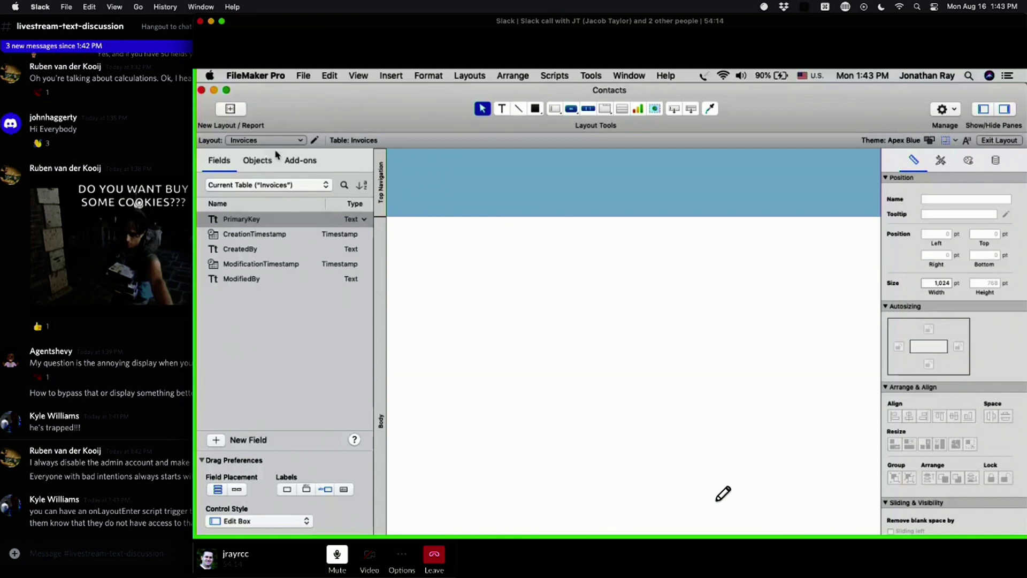
{"action": "key", "text": "super+b"}
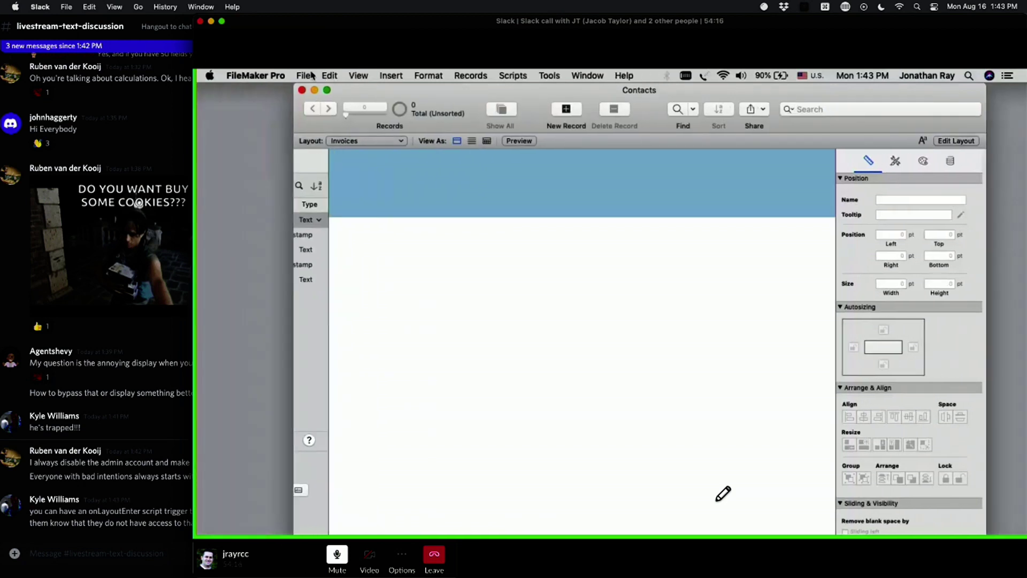
{"action": "key", "text": "super+shift+s"}
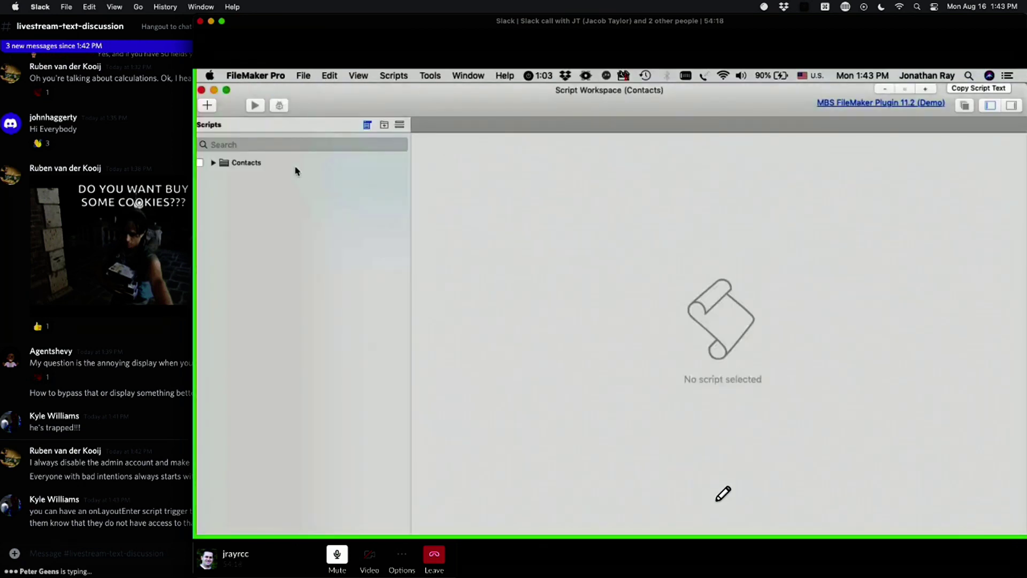
Step: Turn off 'Log in using' in the Contacts File Options, dismissing the invalid-account alert
{"action": "left_click", "coordinate": [303, 75]}
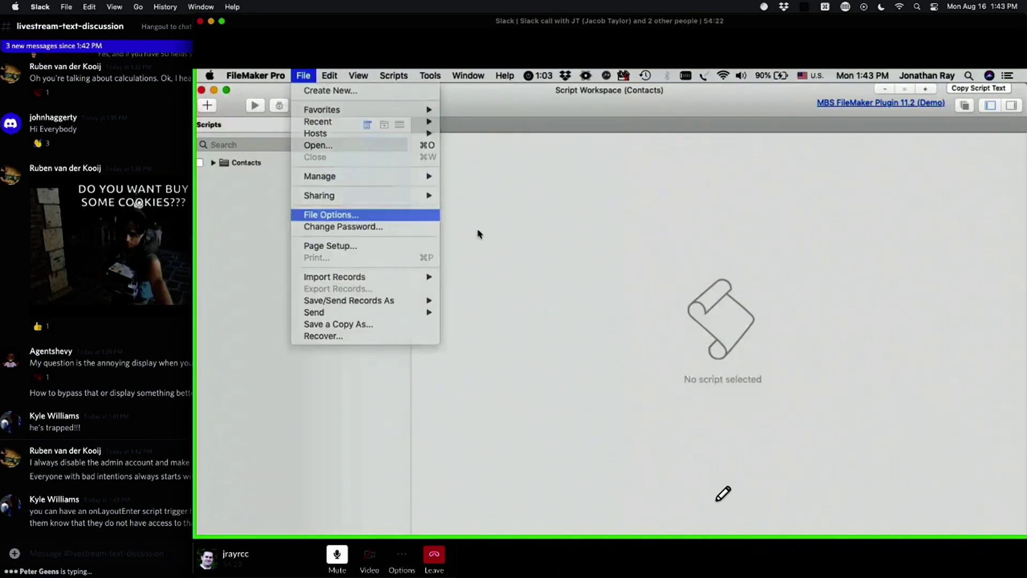
{"action": "left_click", "coordinate": [735, 156]}
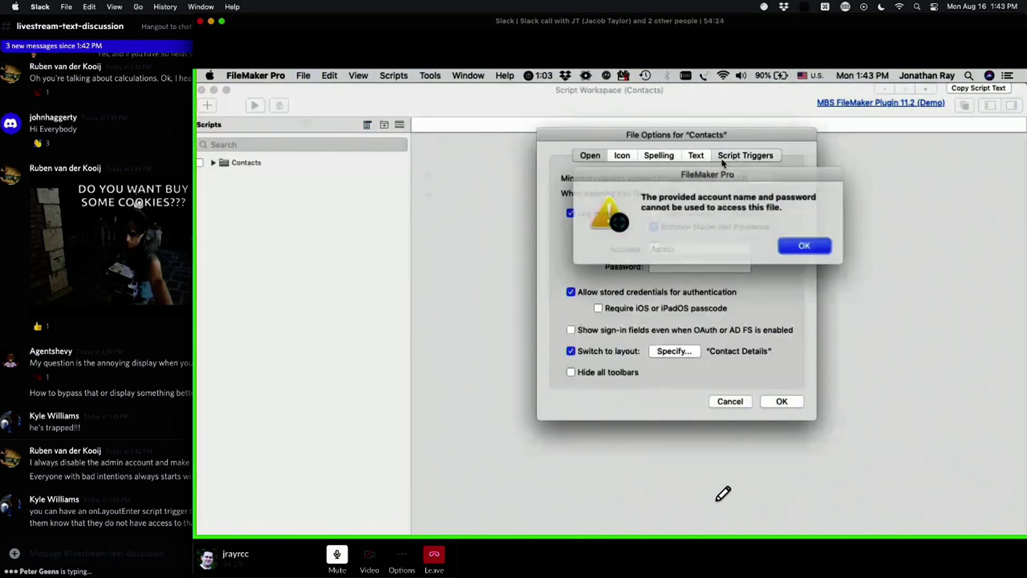
{"action": "left_click", "coordinate": [809, 248]}
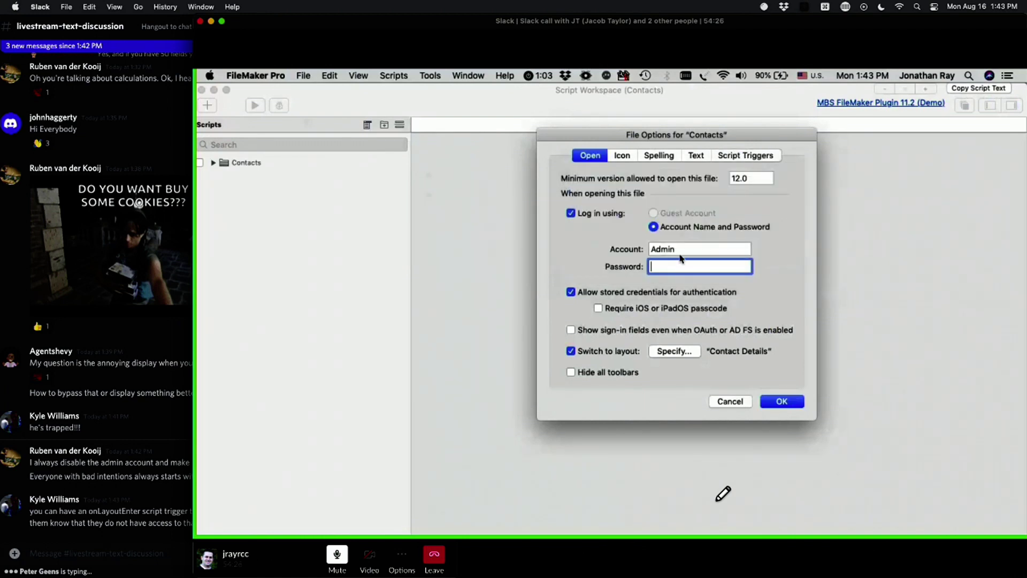
{"action": "left_click", "coordinate": [594, 214]}
{"action": "left_click", "coordinate": [737, 156]}
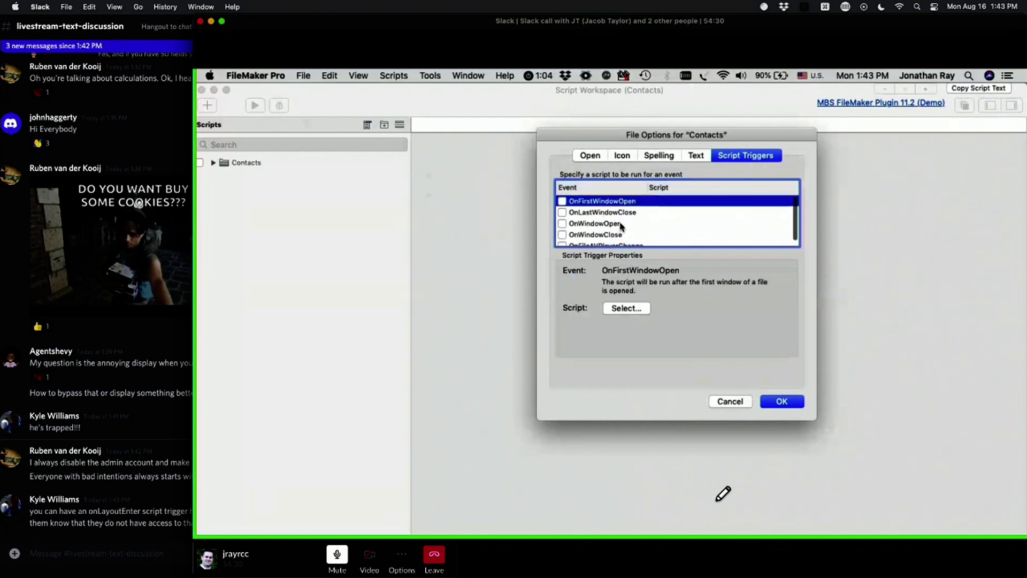
{"action": "left_click", "coordinate": [788, 403]}
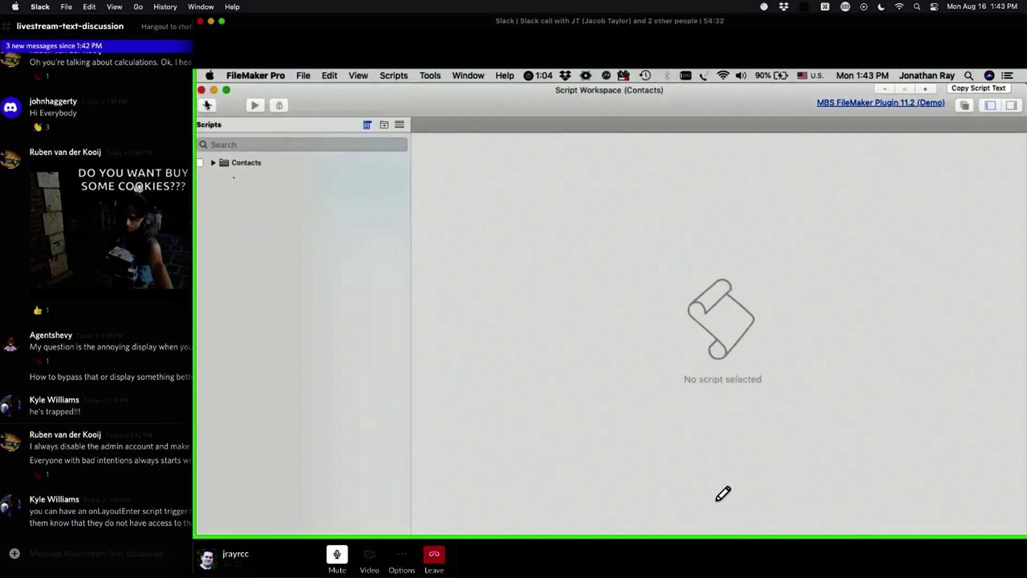
Step: Create a script named Startup starting with If [Get(AccountPrivilegeSetName) = "Finance"]
{"action": "left_click", "coordinate": [207, 105]}
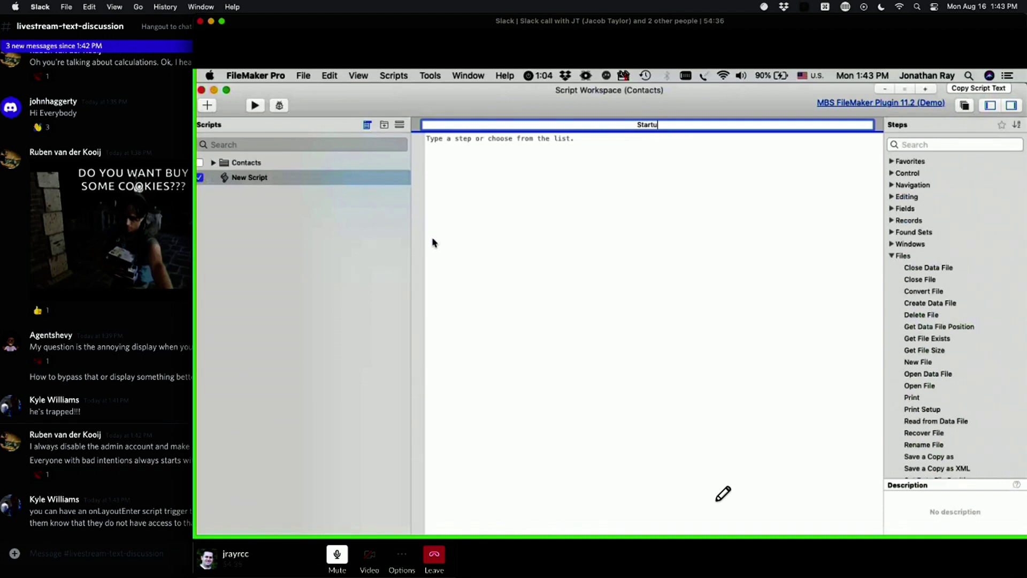
{"action": "key", "text": "Return"}
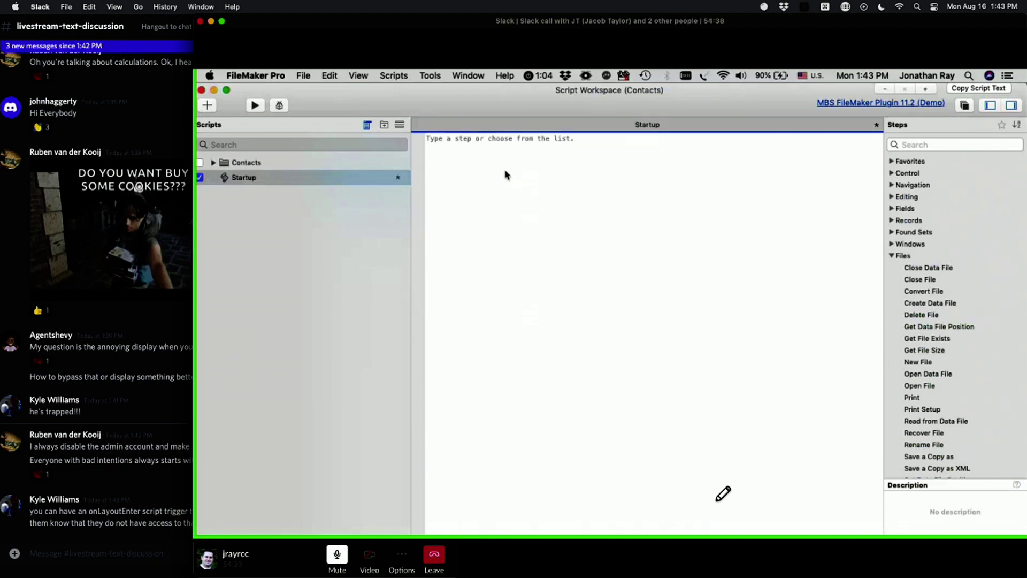
{"action": "left_click", "coordinate": [506, 175]}
{"action": "key", "text": "Return"}
{"action": "type", "text": "if"}
{"action": "key", "text": "Return"}
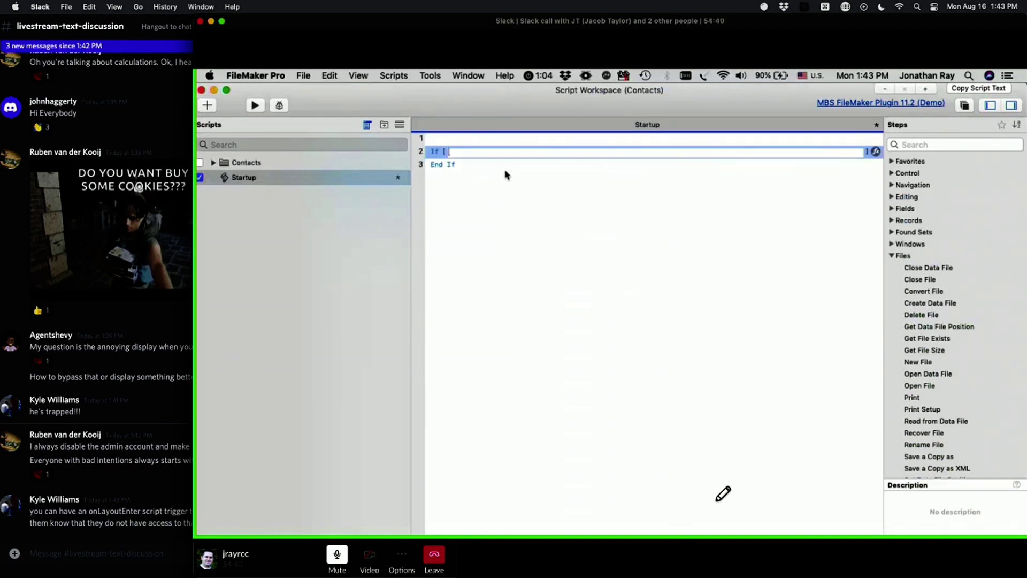
{"action": "type", "text": "get ("}
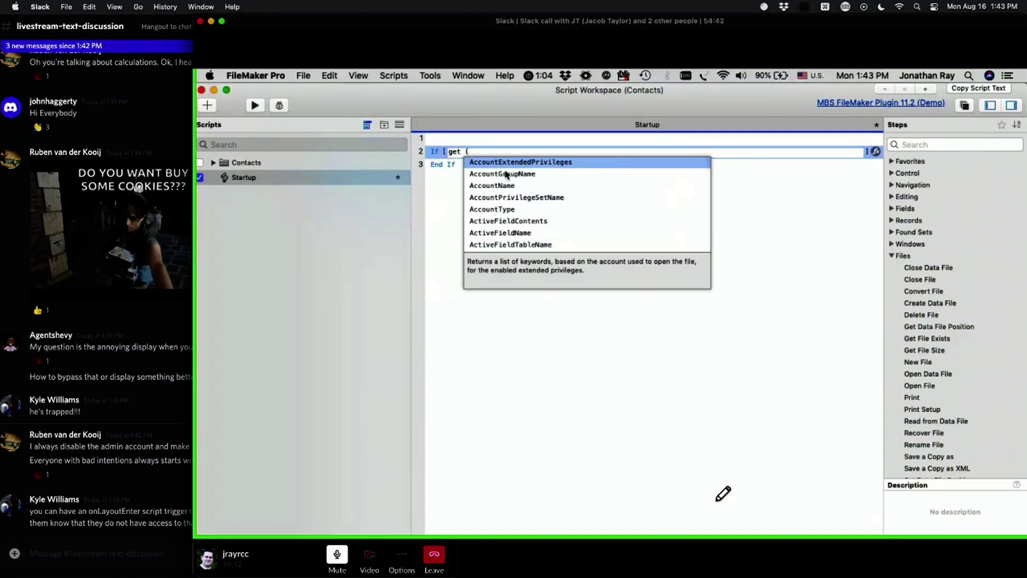
{"action": "type", "text": "pr"}
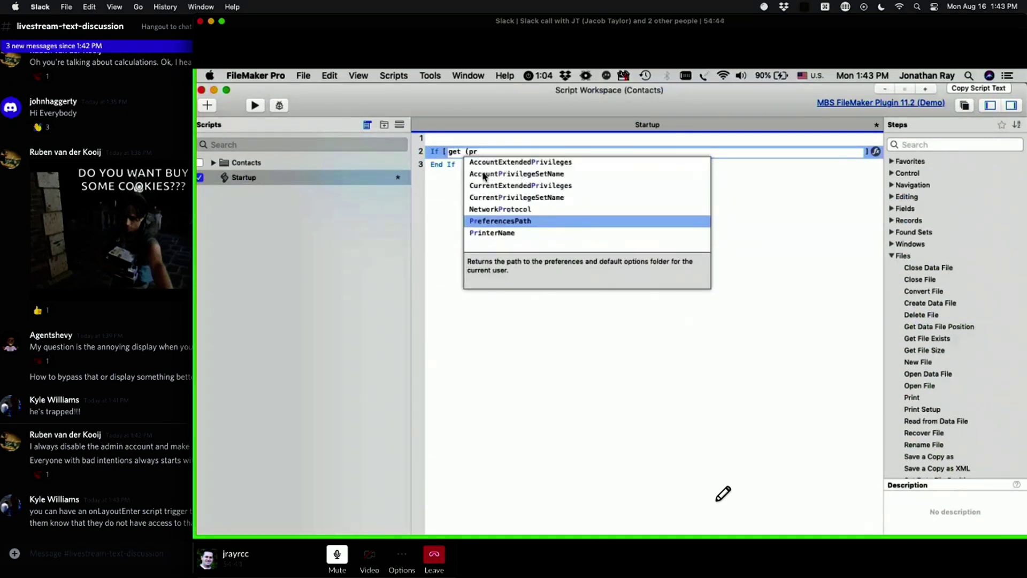
{"action": "left_click", "coordinate": [487, 174]}
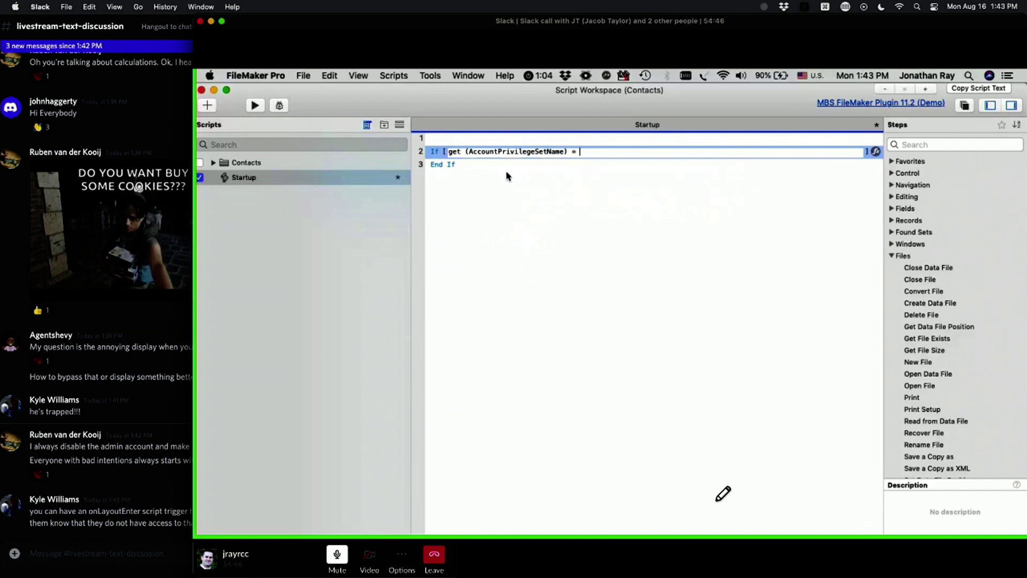
{"action": "type", "text": "= \"Finacn"}
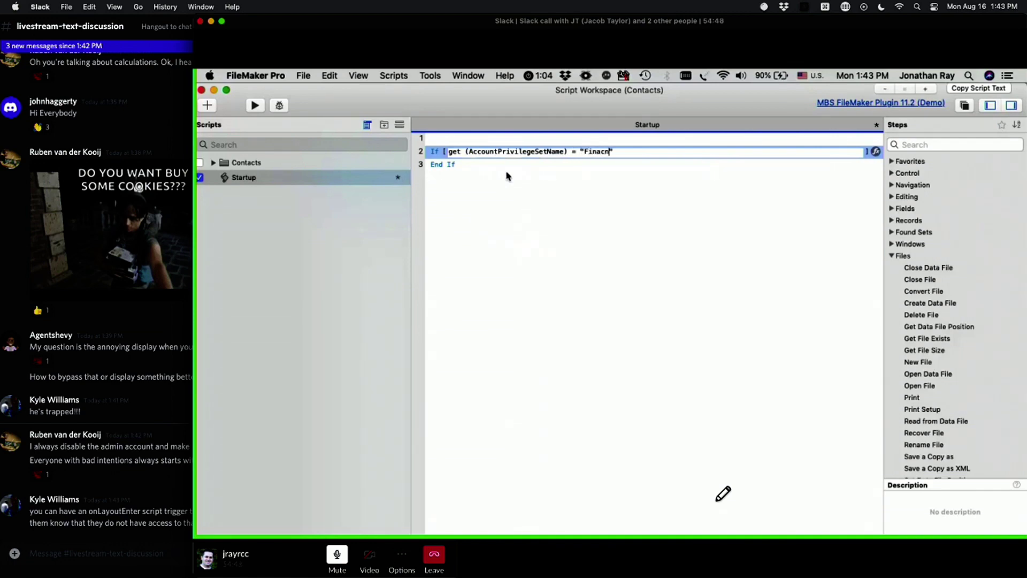
{"action": "key", "text": "BackSpace"}
{"action": "key", "text": "BackSpace"}
{"action": "key", "text": "BackSpace"}
{"action": "type", "text": "ance User"}
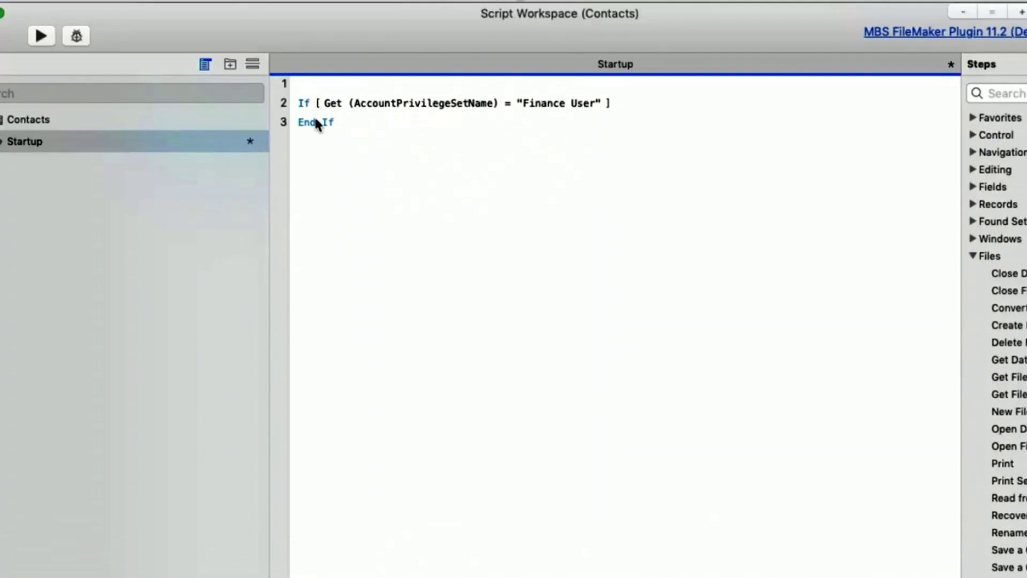
{"action": "key", "text": "Return"}
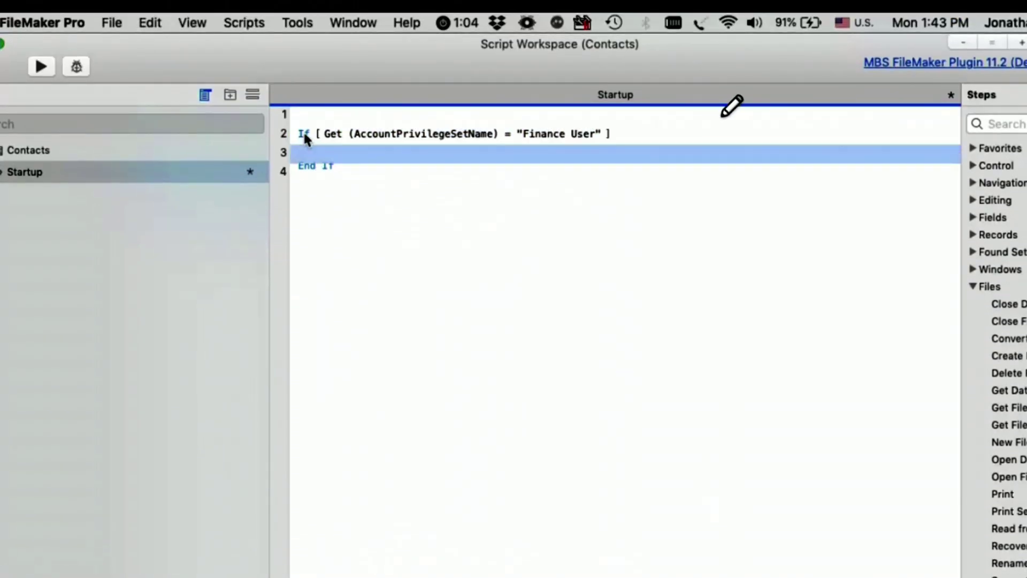
Step: Add a Go to Layout step targeting the Invoices layout inside the If
{"action": "type", "text": "go to"}
{"action": "key", "text": "Down"}
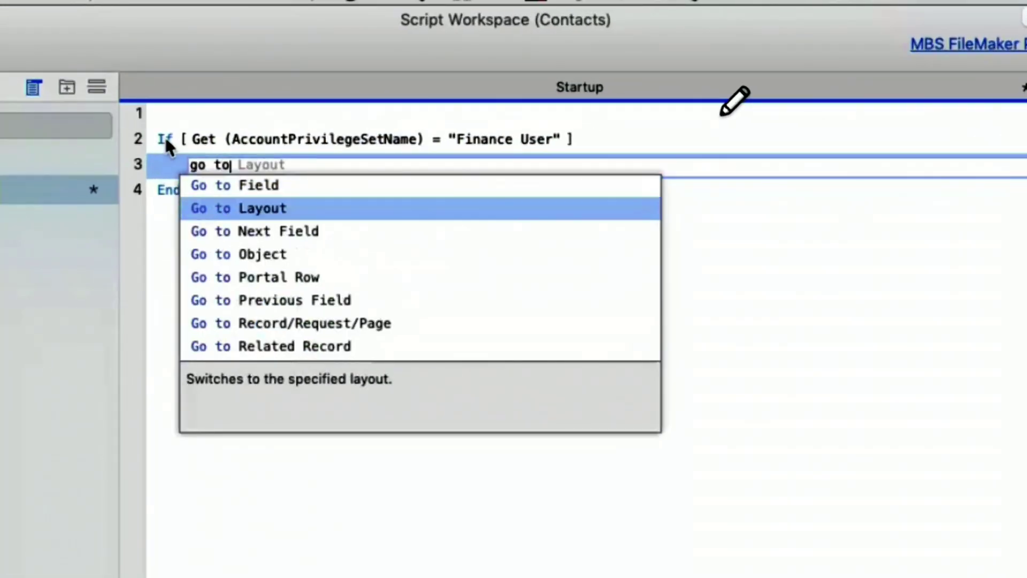
{"action": "key", "text": "Return"}
{"action": "left_click", "coordinate": [325, 166]}
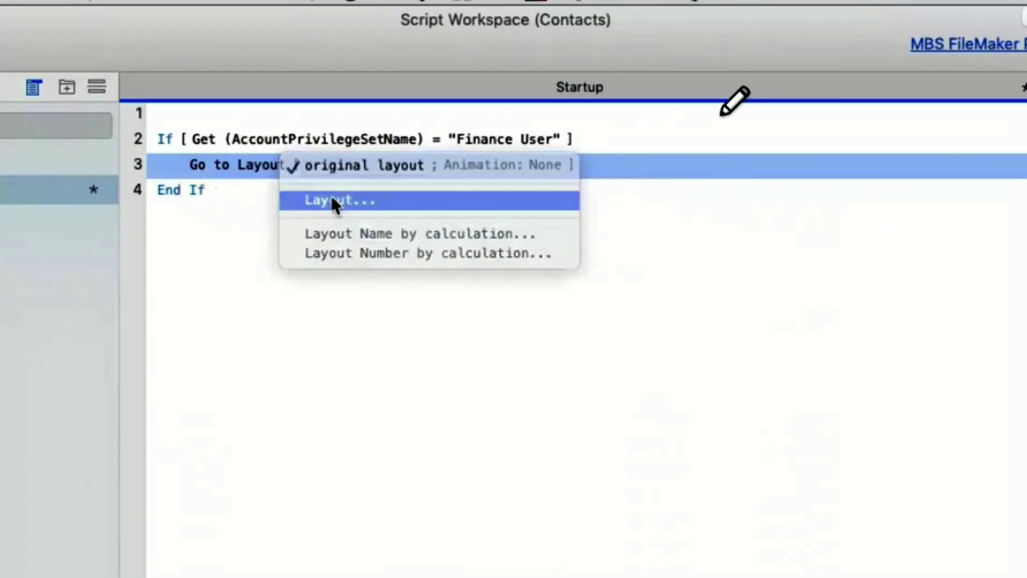
{"action": "left_click", "coordinate": [333, 200]}
{"action": "left_click", "coordinate": [204, 198]}
{"action": "key", "text": "Return"}
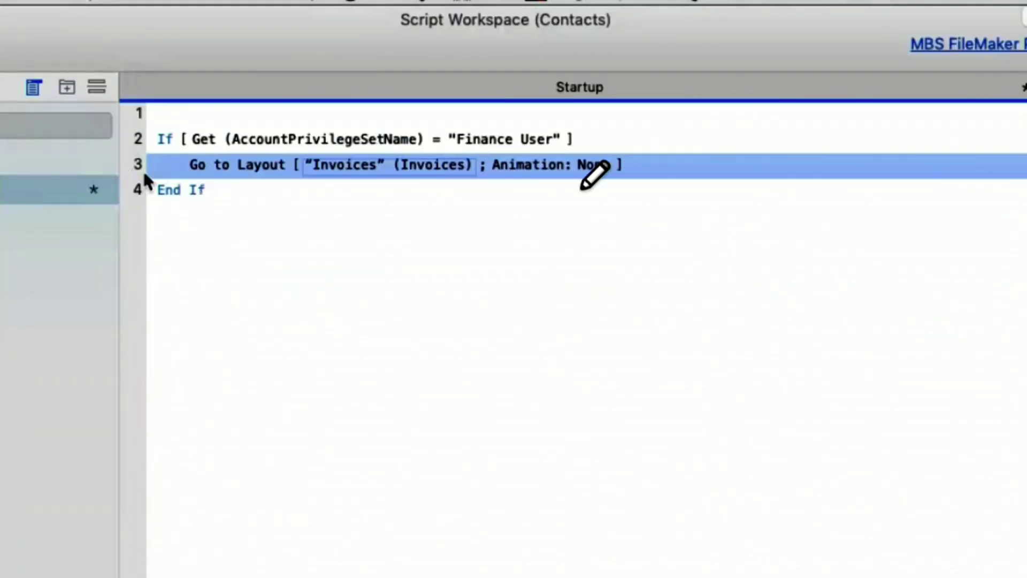
Step: Add an Else branch with a copied Go to Layout step targeting Contact Details
{"action": "key", "text": "Return"}
{"action": "type", "text": "else"}
{"action": "key", "text": "Return"}
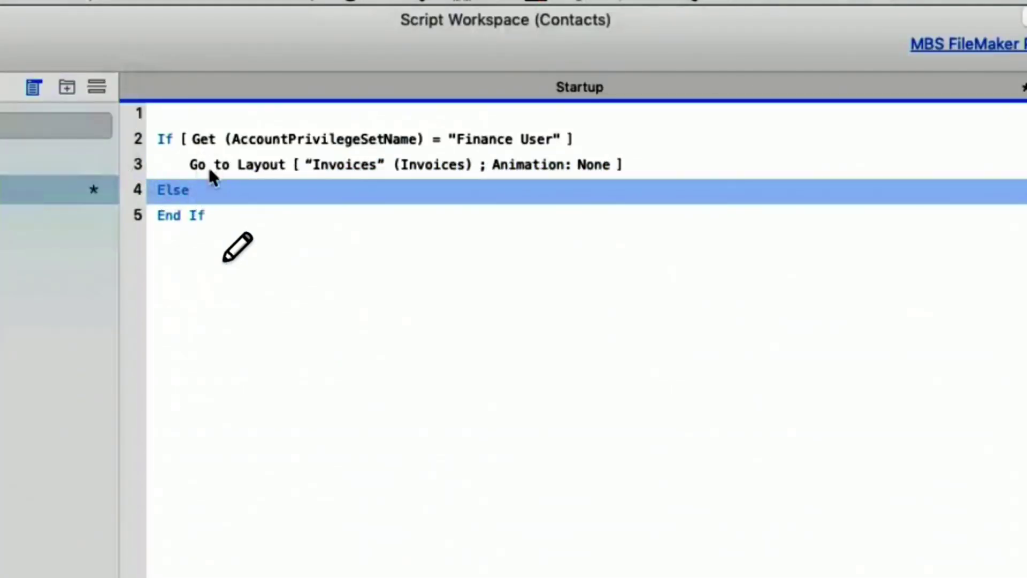
{"action": "left_click", "coordinate": [210, 171]}
{"action": "key", "text": "super+c"}
{"action": "left_click", "coordinate": [175, 190]}
{"action": "key", "text": "super+v"}
{"action": "left_click", "coordinate": [338, 217]}
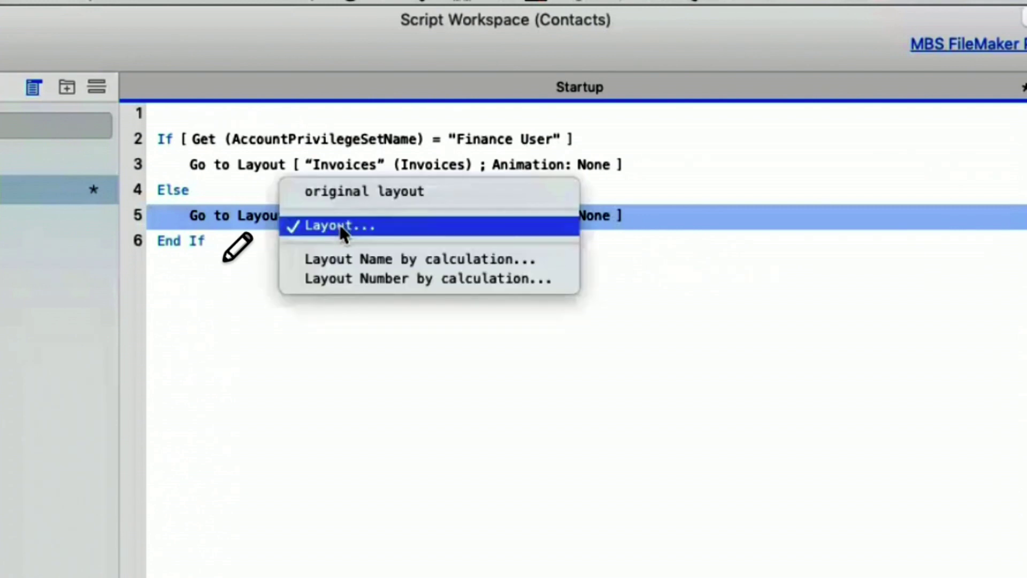
{"action": "left_click", "coordinate": [339, 224]}
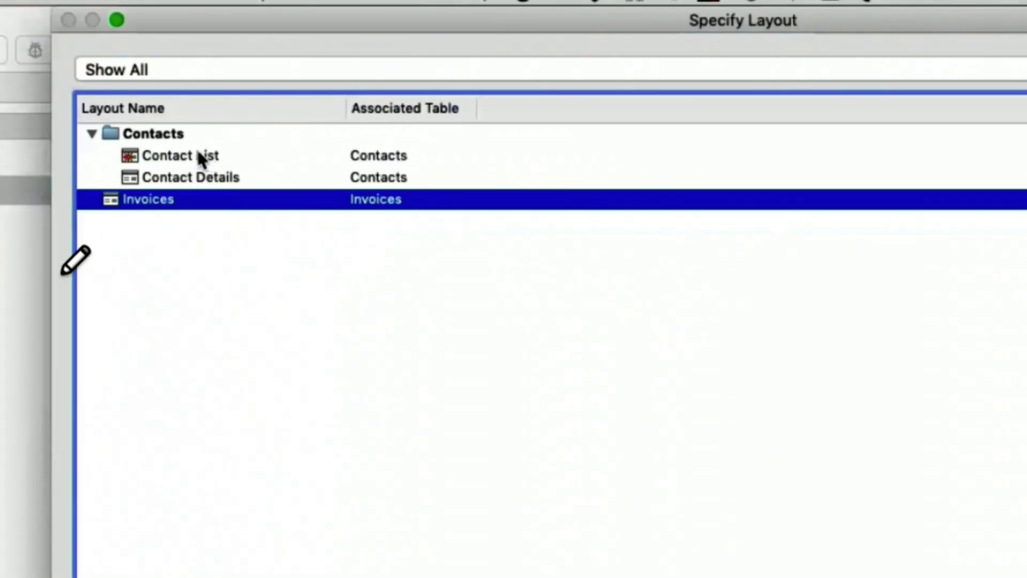
{"action": "double_click", "coordinate": [191, 178]}
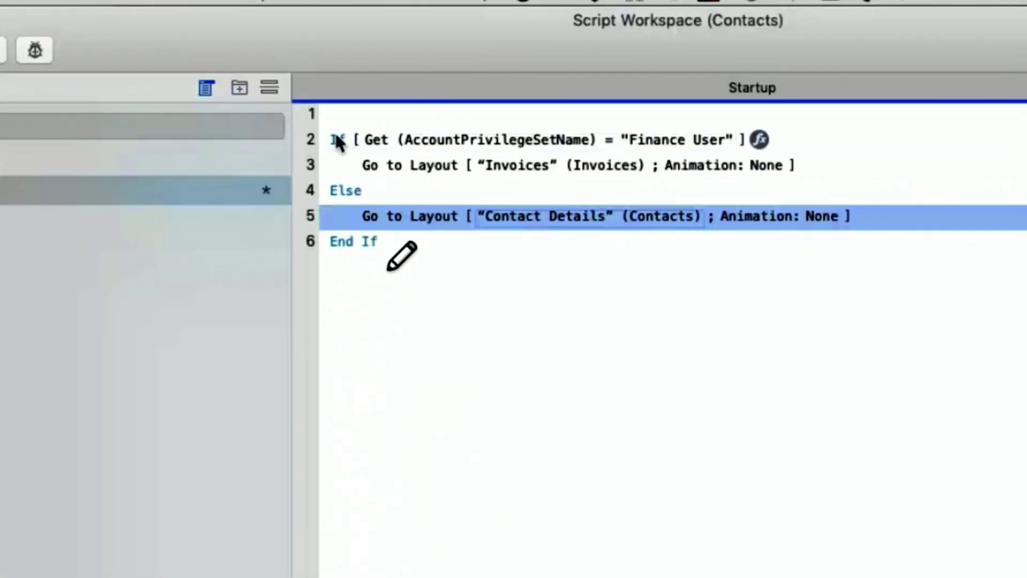
Step: Review the Startup script's If, Go to Layout Contact Details and End If lines
{"action": "left_click", "coordinate": [337, 140]}
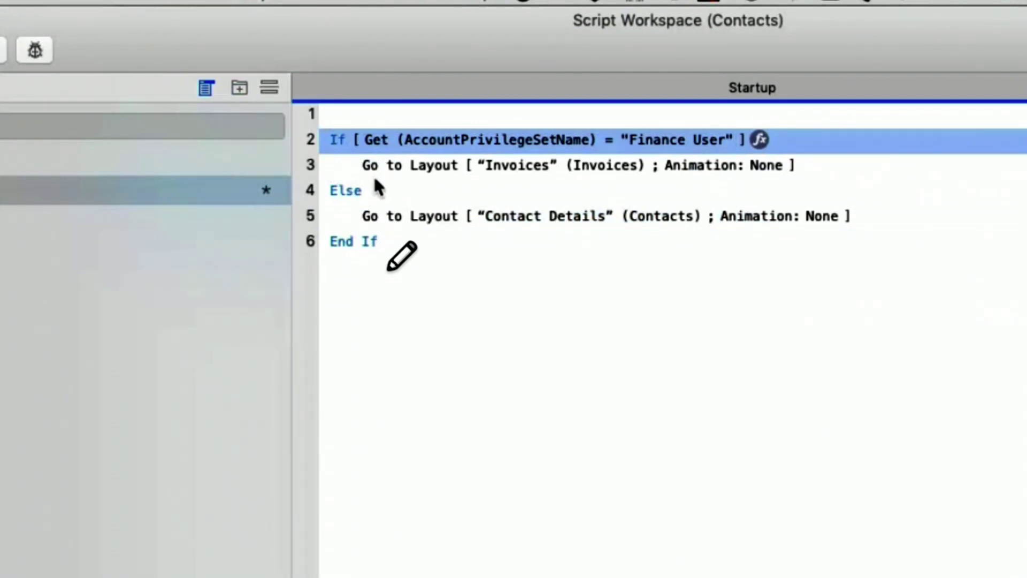
{"action": "left_click", "coordinate": [389, 217]}
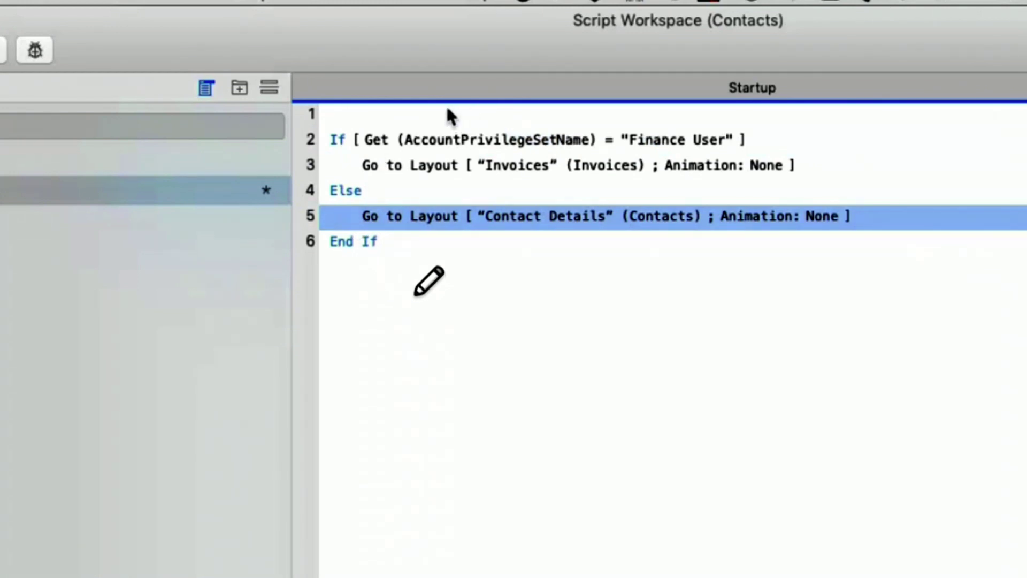
{"action": "left_click", "coordinate": [360, 240]}
{"action": "left_click", "coordinate": [255, 1]}
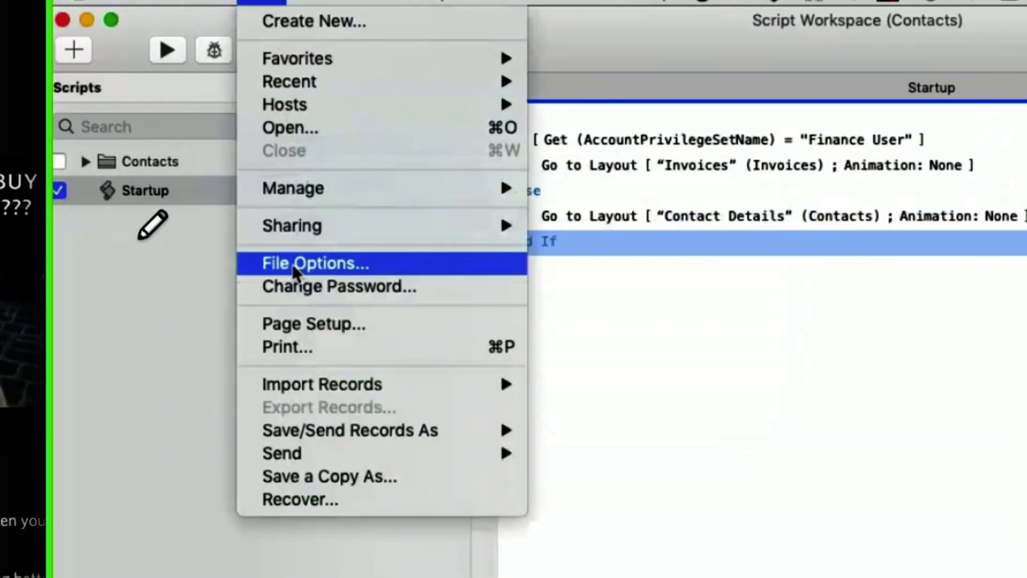
Step: Enable the OnFirstWindowOpen trigger in File Options to run the Startup script
{"action": "left_click", "coordinate": [293, 265]}
{"action": "left_click", "coordinate": [1026, 148]}
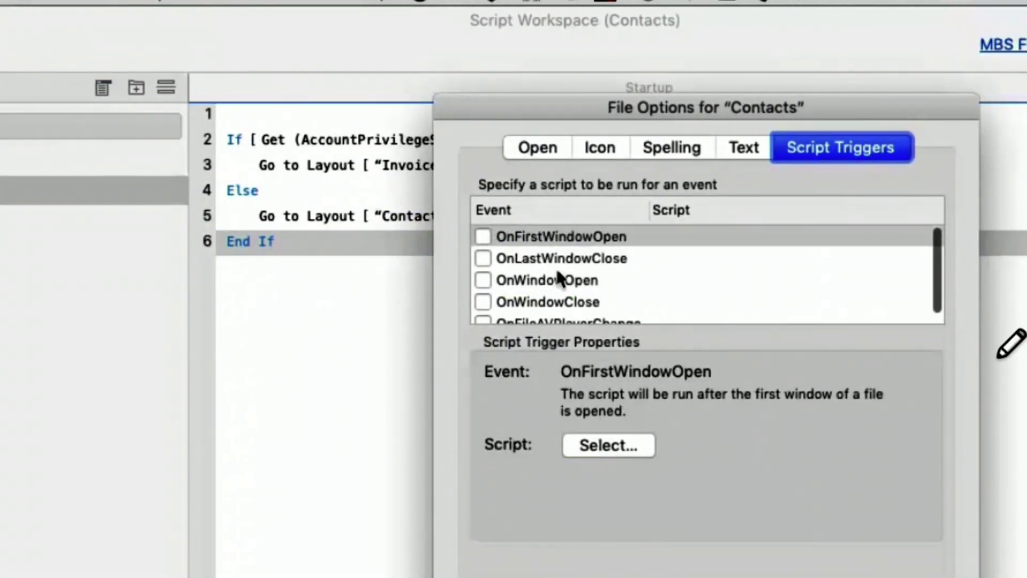
{"action": "scroll", "coordinate": [556, 277], "scroll_direction": "down", "scroll_amount": 2}
{"action": "scroll", "coordinate": [556, 277], "scroll_direction": "up", "scroll_amount": 2}
{"action": "left_click", "coordinate": [483, 238]}
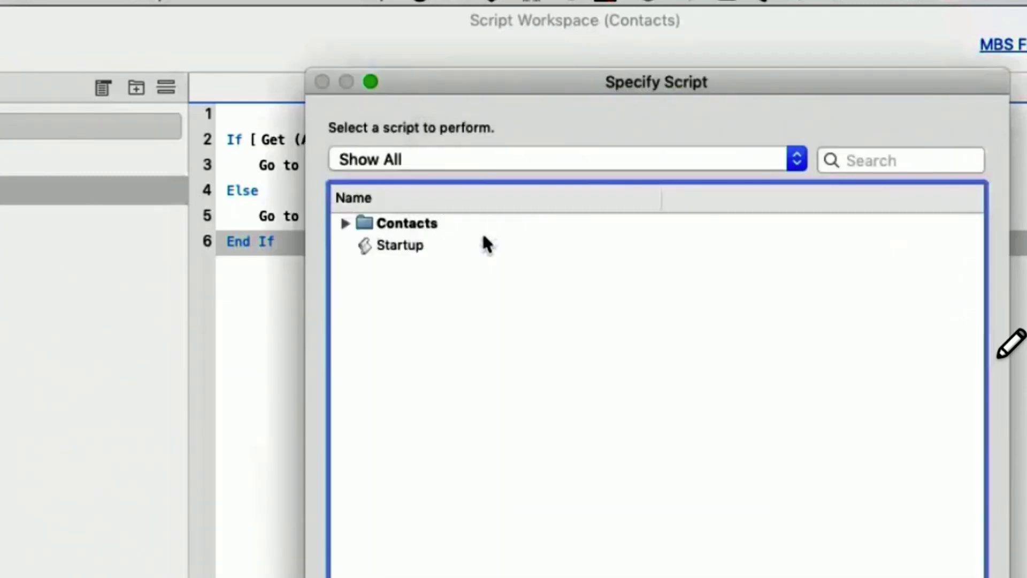
{"action": "left_click", "coordinate": [402, 247]}
{"action": "key", "text": "Return"}
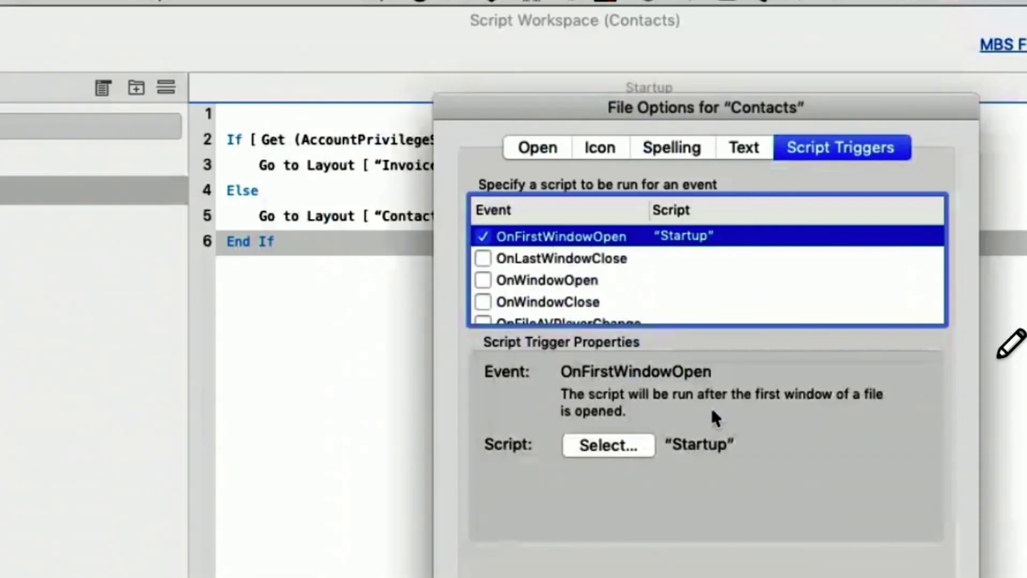
{"action": "key", "text": "Return"}
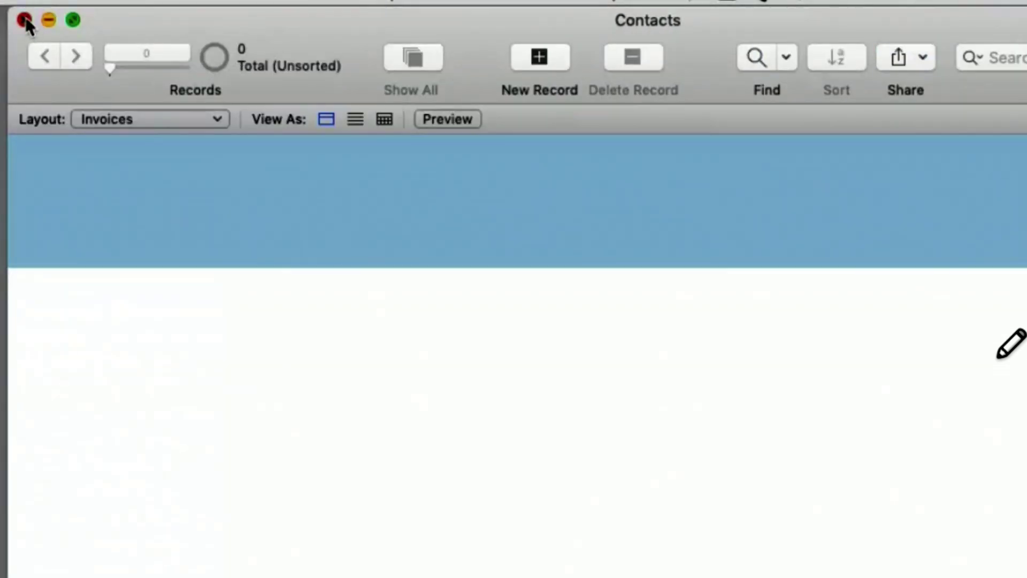
Step: Close and reopen Contacts from Recent as the finance user, confirming it lands on Invoices
{"action": "left_click", "coordinate": [24, 20]}
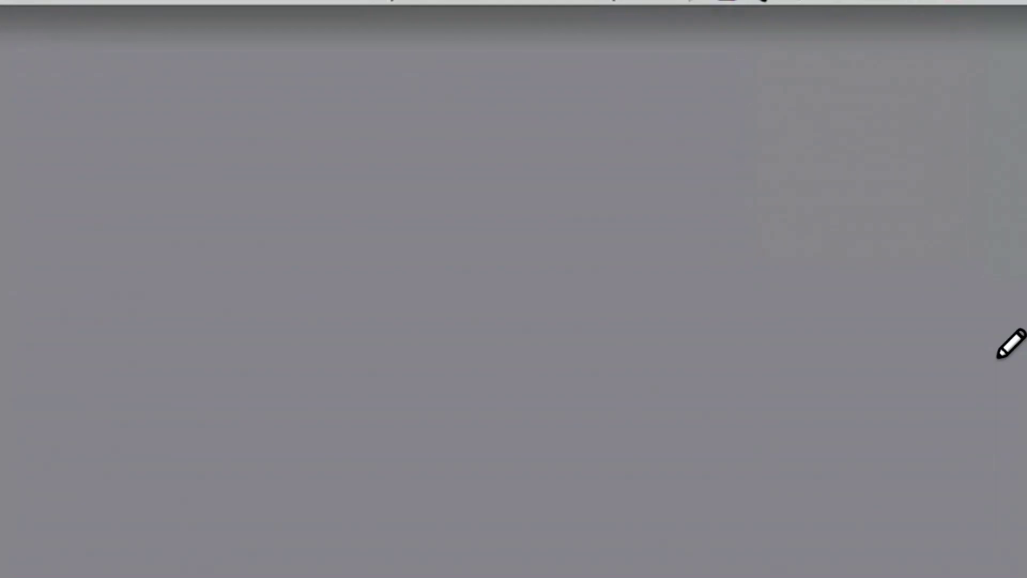
{"action": "left_click", "coordinate": [22, 1]}
{"action": "mouse_move", "coordinate": [18, 107]}
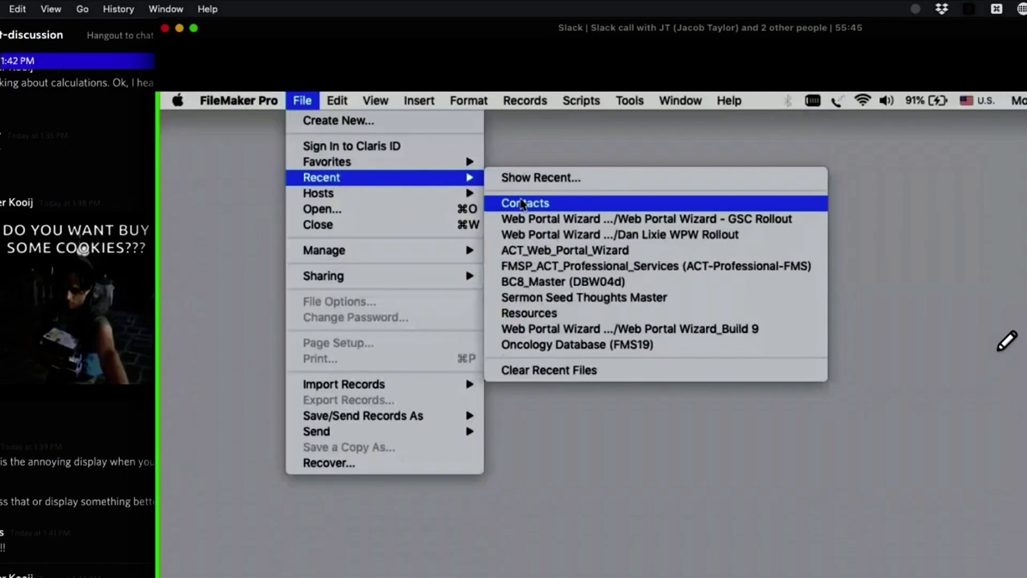
{"action": "left_click", "coordinate": [300, 141]}
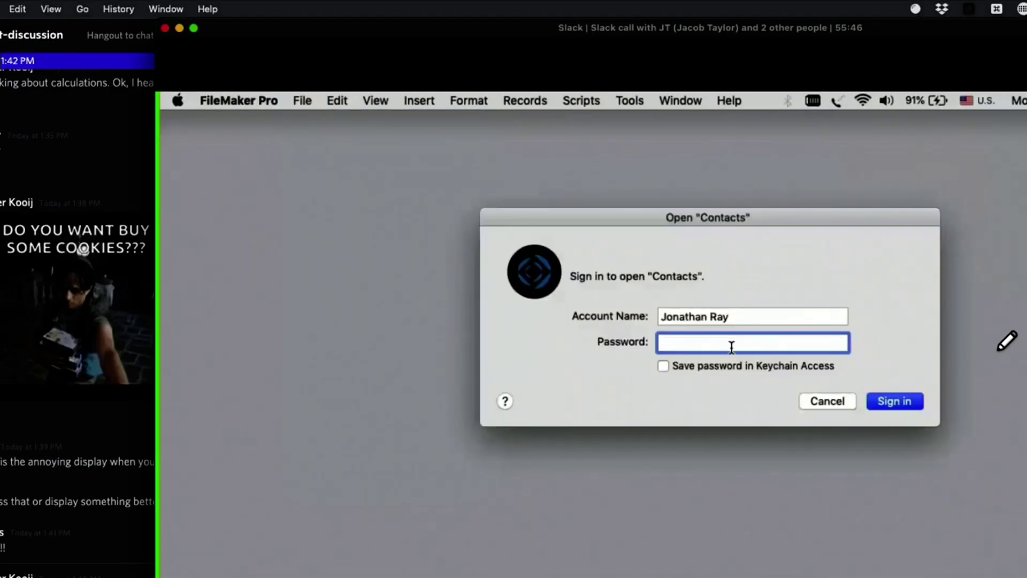
{"action": "type", "text": "••••••"}
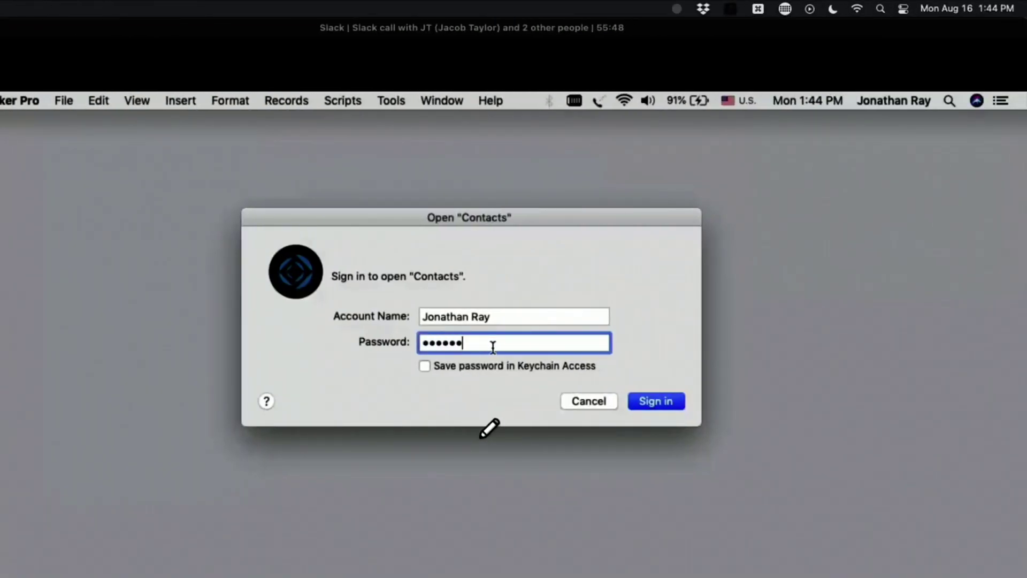
{"action": "left_click", "coordinate": [656, 401]}
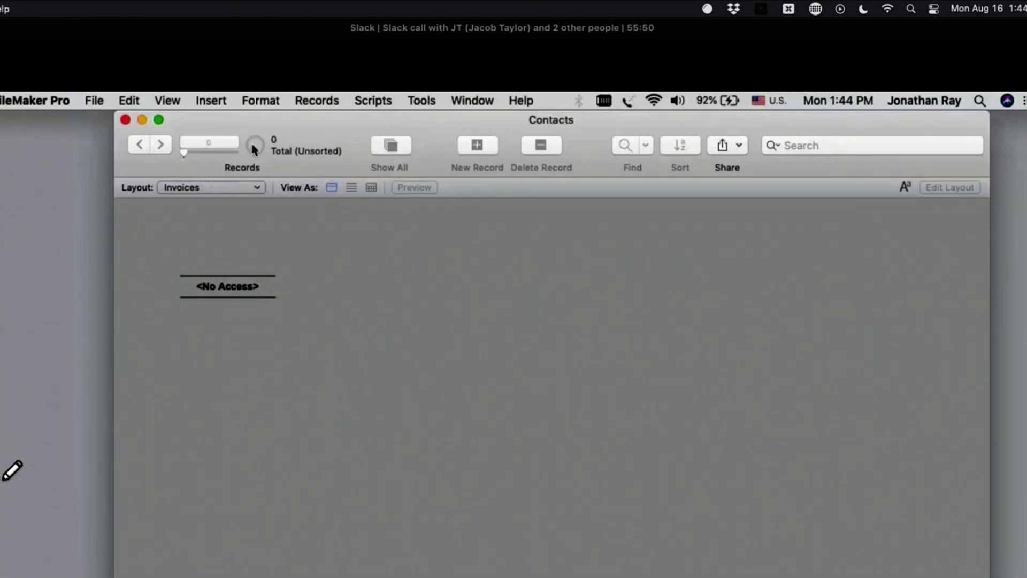
{"action": "left_click", "coordinate": [202, 187]}
{"action": "mouse_move", "coordinate": [248, 189]}
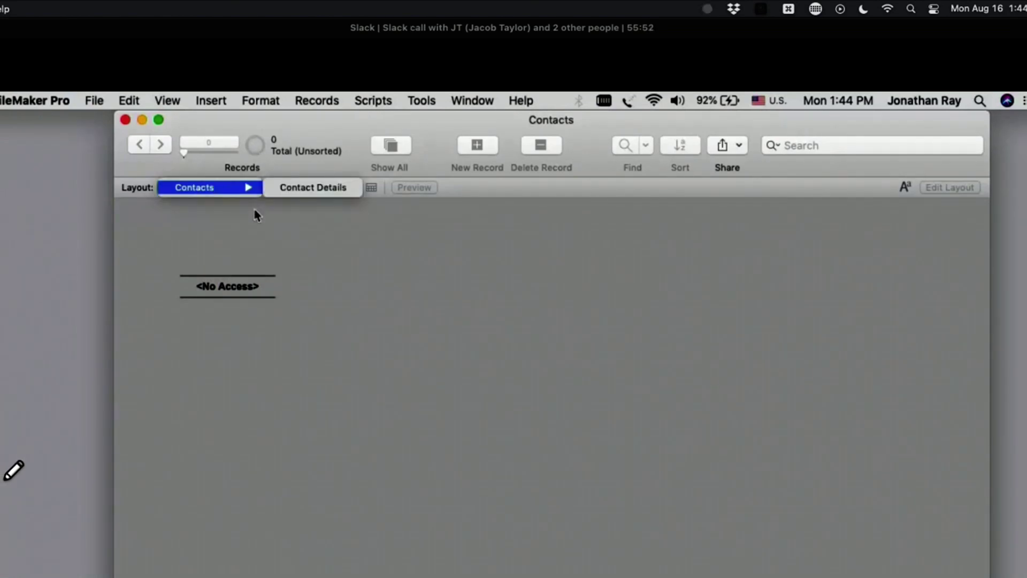
{"action": "left_click", "coordinate": [255, 215]}
Step: Close and reopen Contacts signing in as the administrator, landing on Contact Details
{"action": "left_click", "coordinate": [125, 119]}
{"action": "left_click", "coordinate": [94, 101]}
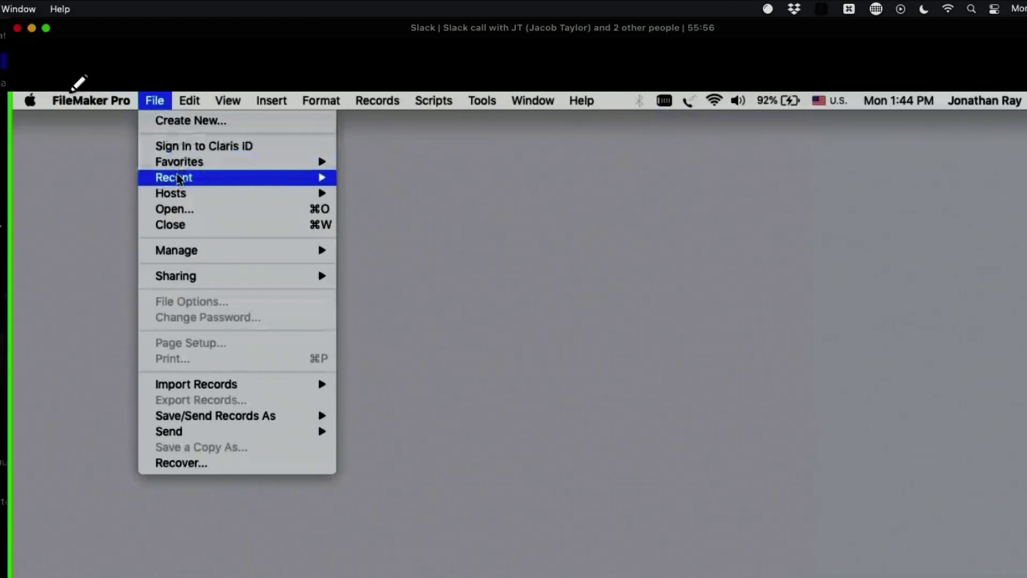
{"action": "mouse_move", "coordinate": [119, 178]}
{"action": "left_click", "coordinate": [300, 203]}
{"action": "type", "text": "admin"}
{"action": "key", "text": "Tab"}
{"action": "type", "text": "•"}
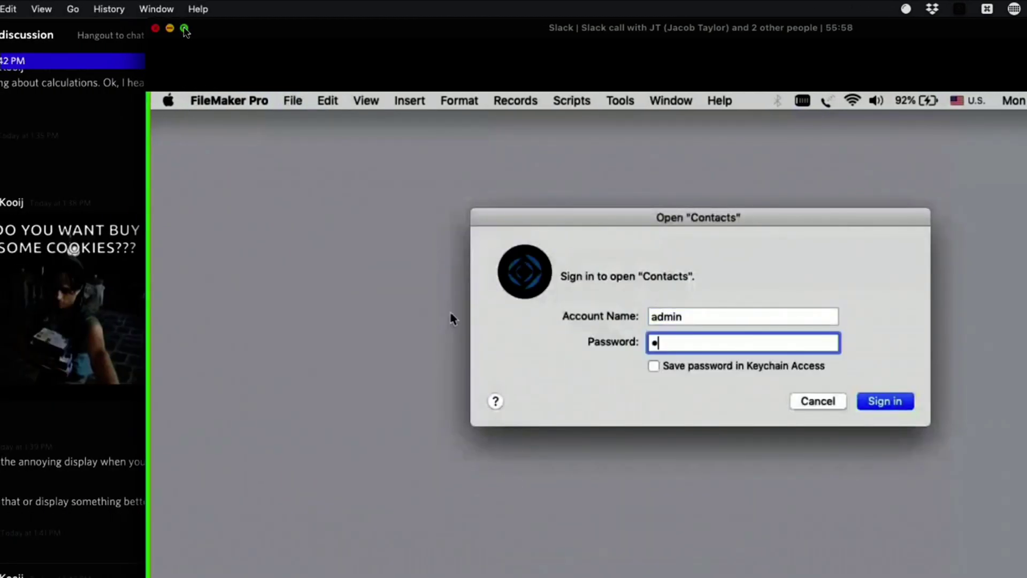
{"action": "type", "text": "•••••••"}
{"action": "key", "text": "Return"}
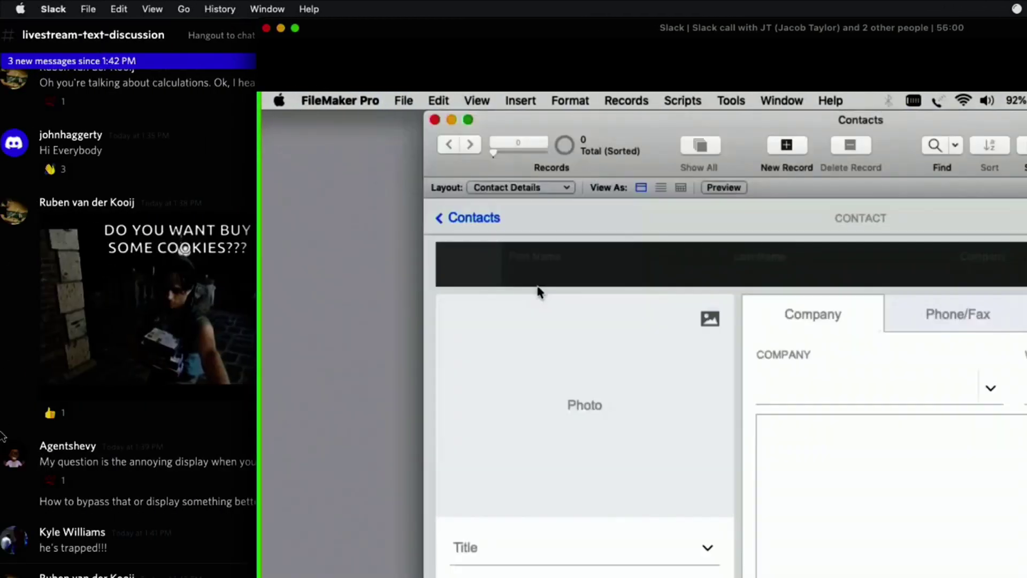
Step: In Manage Security, select the Finance User account and edit its privilege set
{"action": "left_click", "coordinate": [404, 101]}
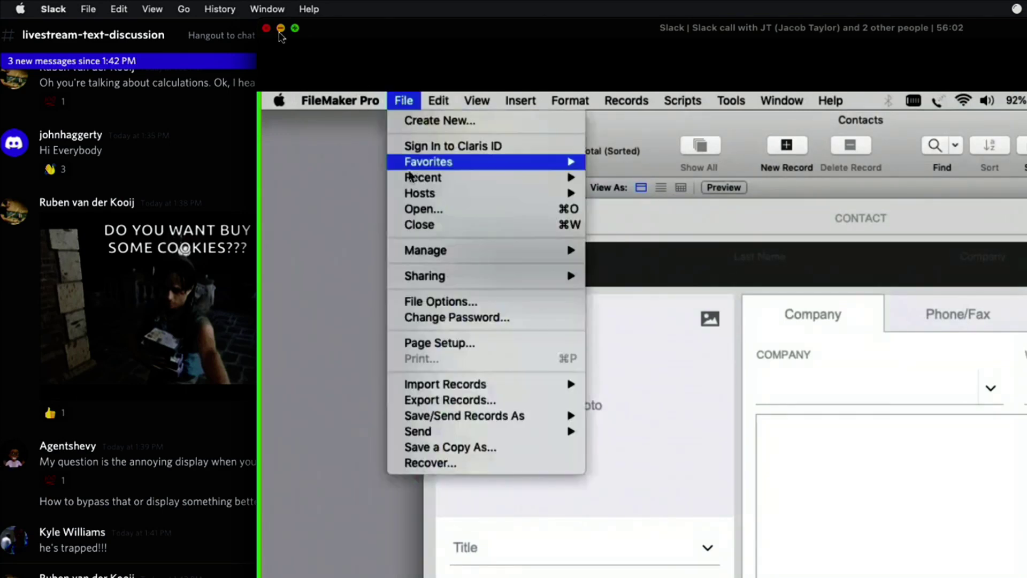
{"action": "mouse_move", "coordinate": [481, 249]}
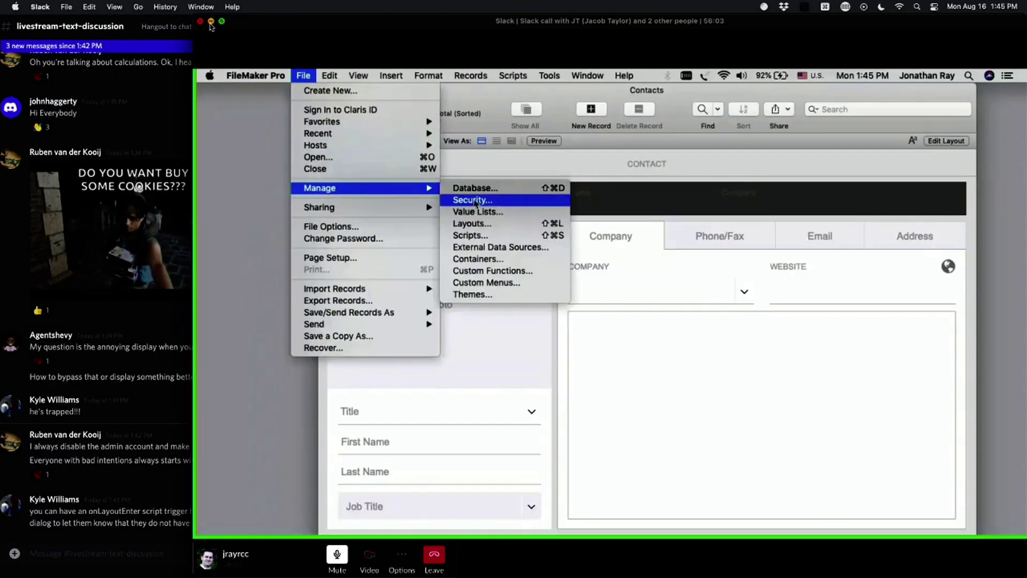
{"action": "left_click", "coordinate": [474, 201]}
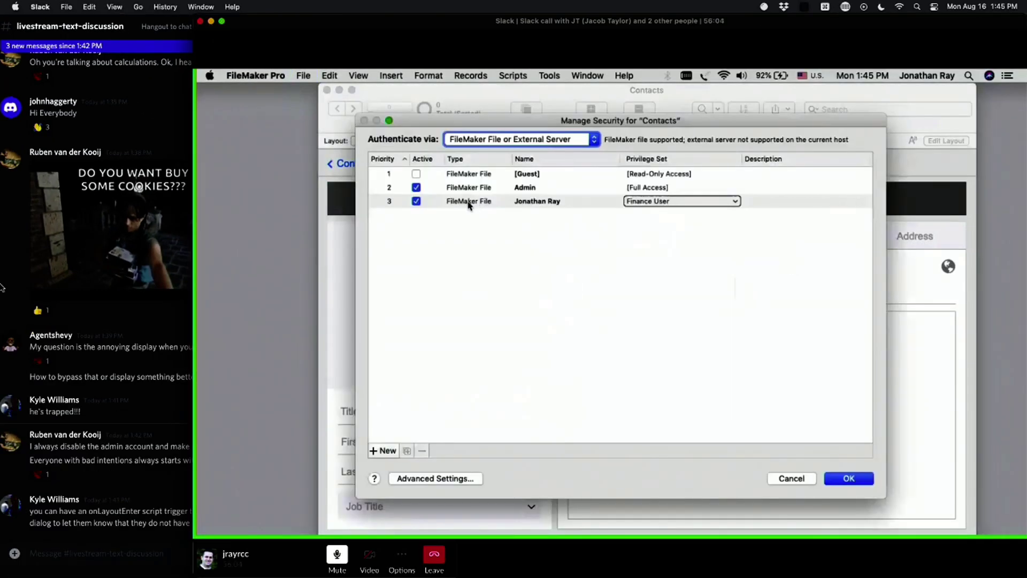
{"action": "left_click", "coordinate": [460, 205]}
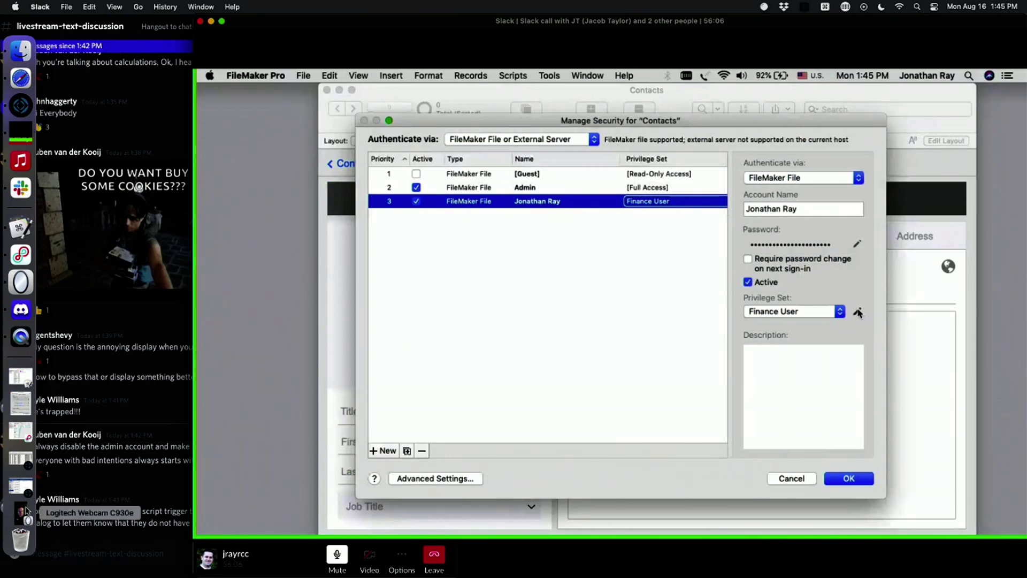
{"action": "left_click", "coordinate": [859, 320]}
{"action": "left_click", "coordinate": [21, 511]}
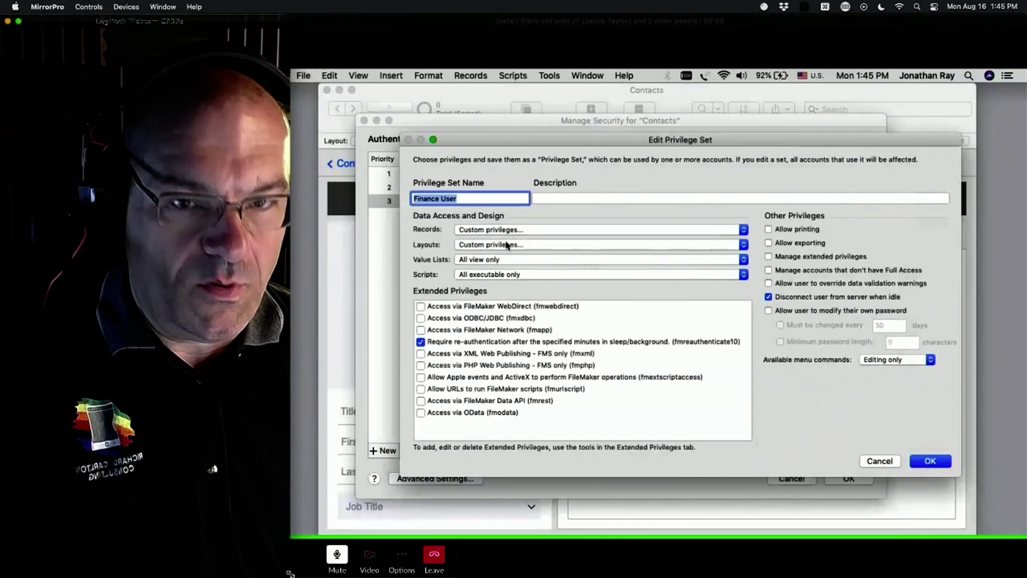
Step: Give Finance User custom layout privileges on Invoices, enlarge the webcam window, and enter Layout mode
{"action": "left_click", "coordinate": [505, 244]}
{"action": "left_click", "coordinate": [505, 244]}
{"action": "left_click_drag", "start_coordinate": [290, 575], "coordinate": [898, 564]}
{"action": "key", "text": "Tab"}
{"action": "key", "text": "Down"}
{"action": "key", "text": "Down"}
{"action": "key", "text": "Down"}
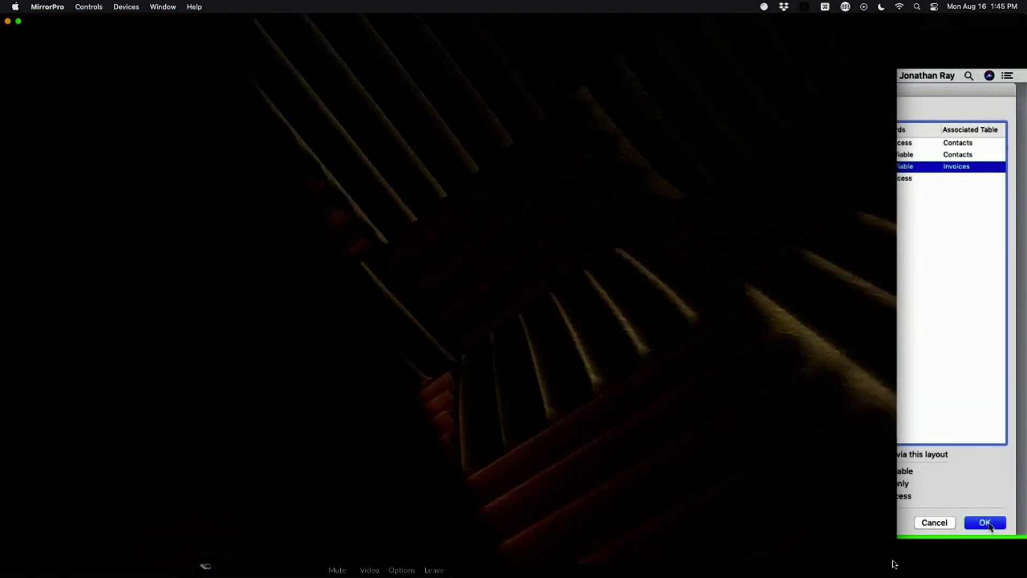
{"action": "left_click", "coordinate": [988, 523]}
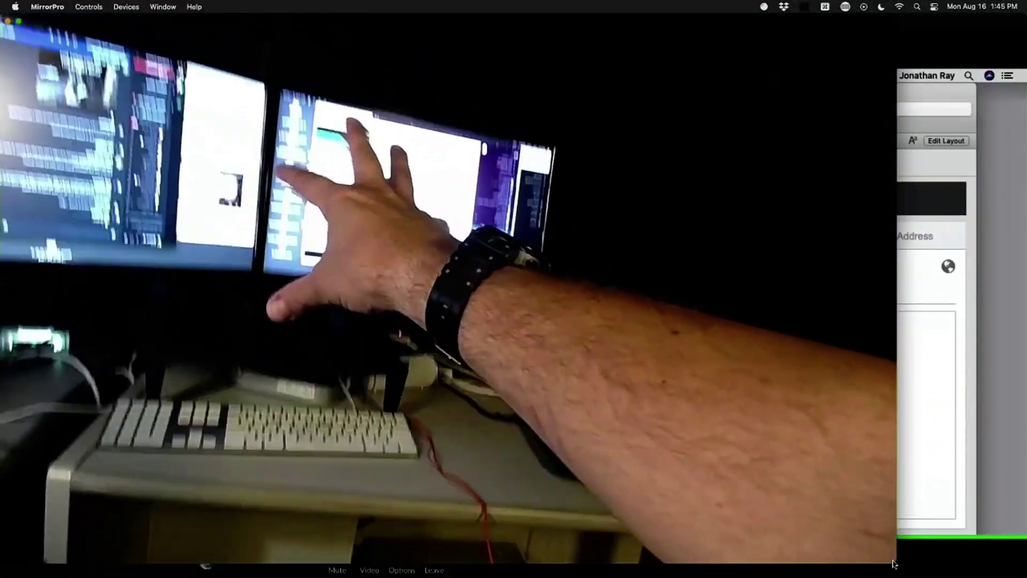
{"action": "key", "text": "super+l"}
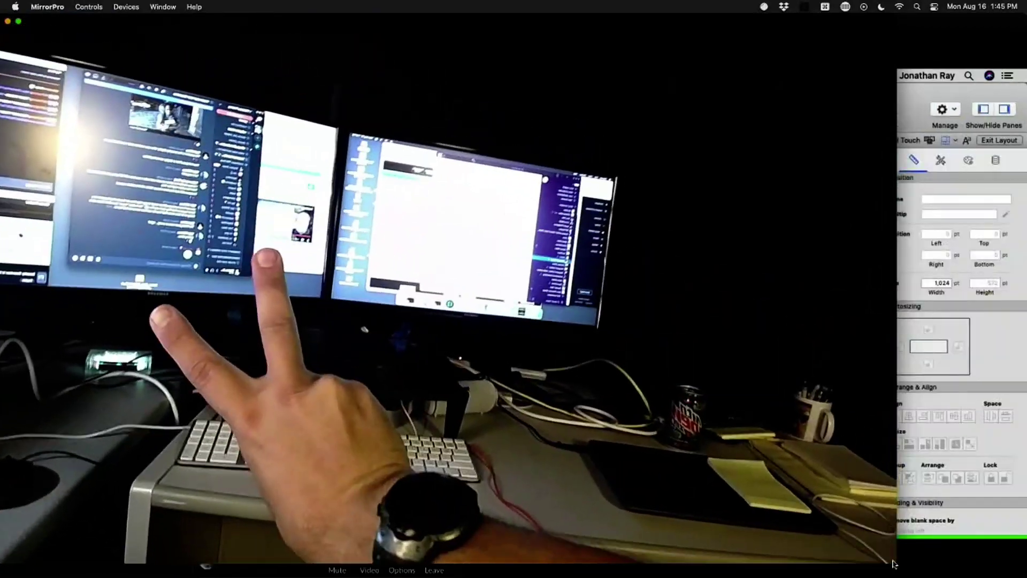
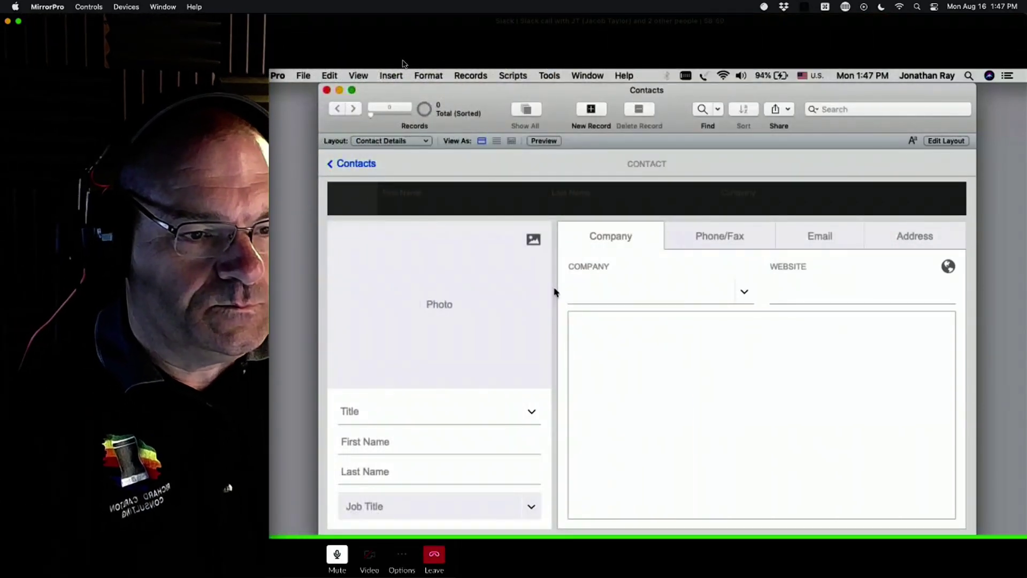
Step: Open Advanced Security Settings for Contacts and edit the Finance User privilege set
{"action": "left_click", "coordinate": [309, 27]}
{"action": "double_click", "coordinate": [310, 27]}
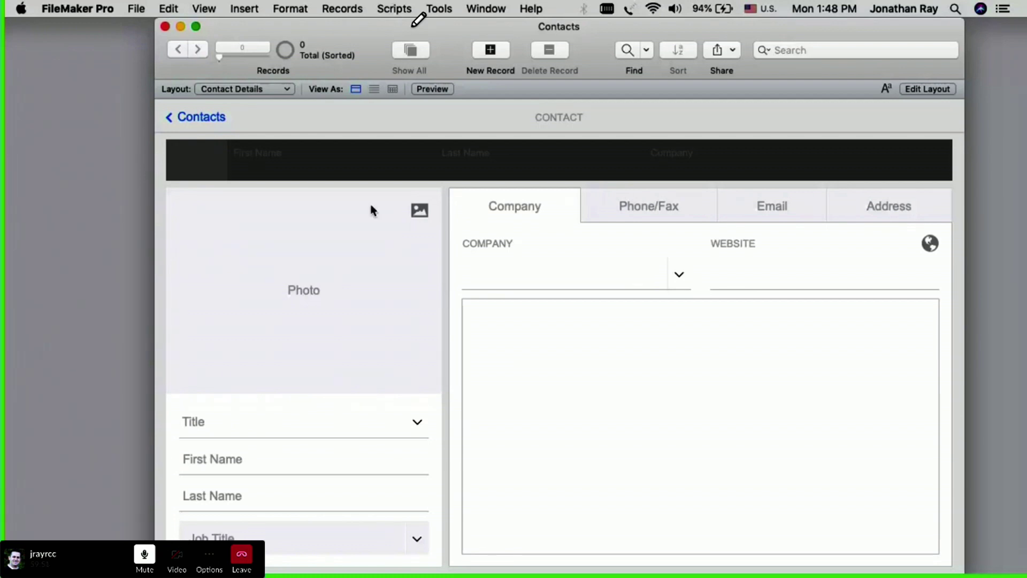
{"action": "left_click", "coordinate": [138, 10]}
{"action": "mouse_move", "coordinate": [256, 147]}
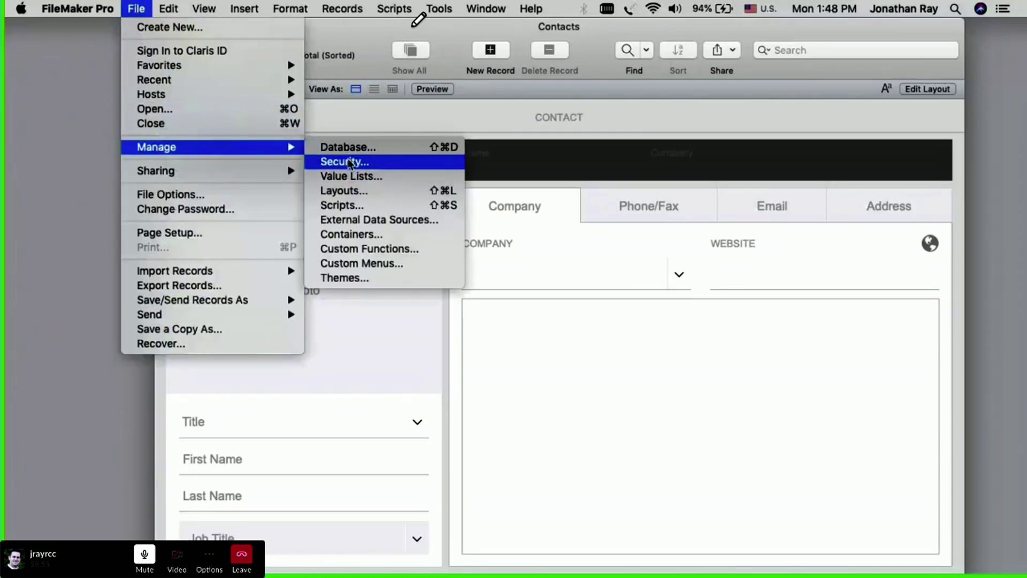
{"action": "left_click", "coordinate": [350, 160]}
{"action": "left_click", "coordinate": [300, 182]}
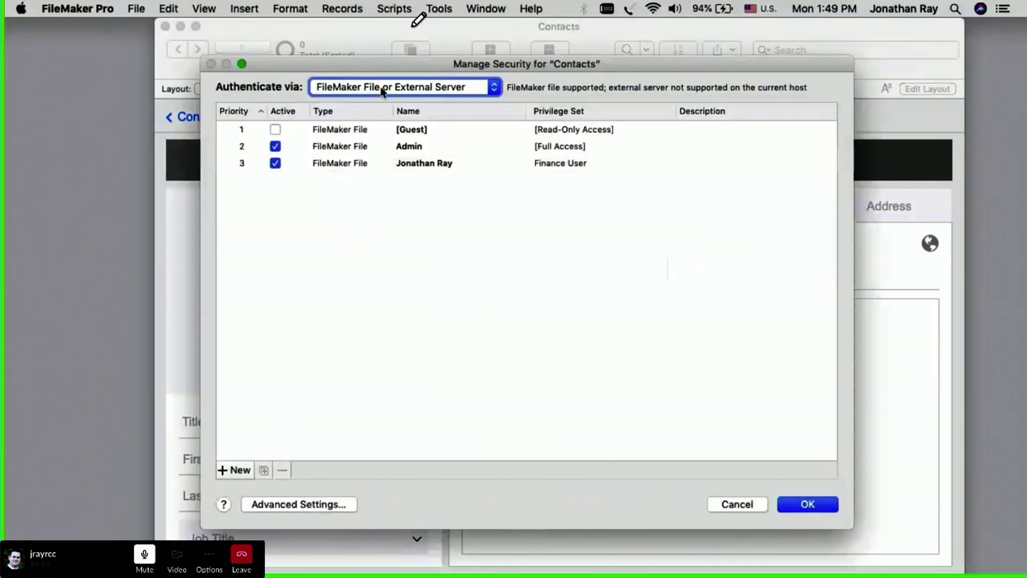
{"action": "left_click", "coordinate": [303, 508]}
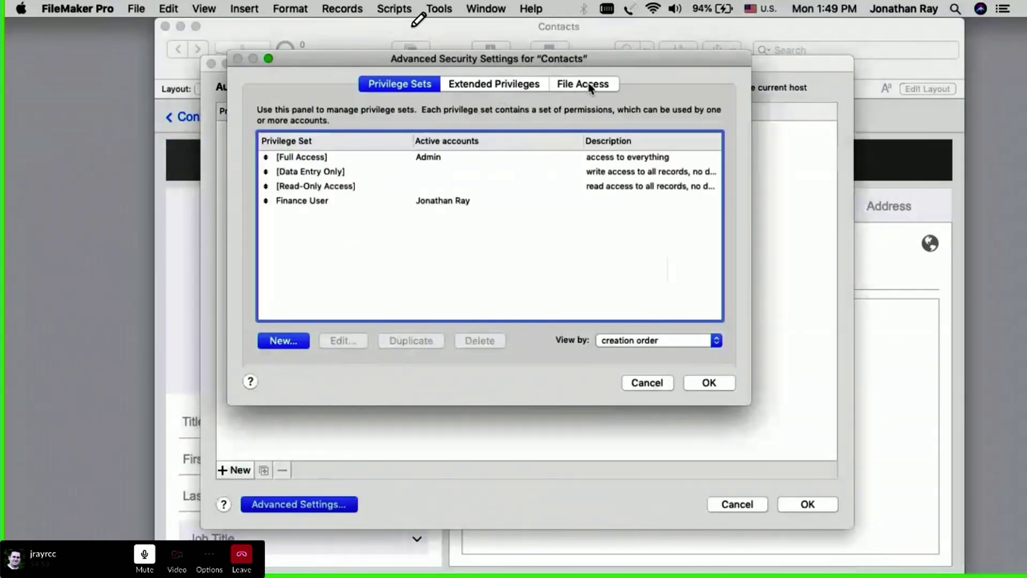
{"action": "double_click", "coordinate": [336, 202]}
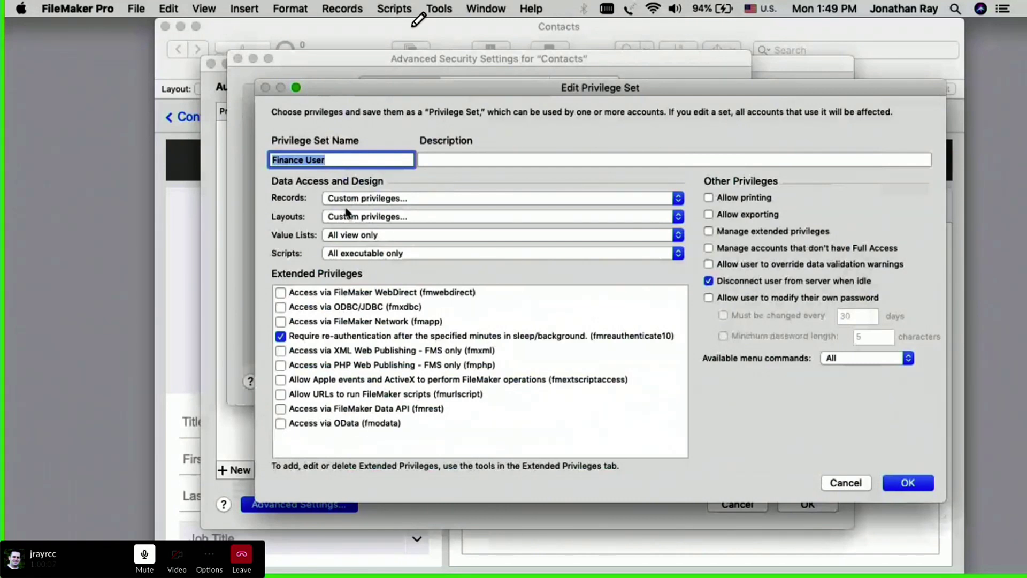
Step: Check the Contact List and Invoices layout access levels, then close all security dialogs unchanged
{"action": "left_click", "coordinate": [341, 217]}
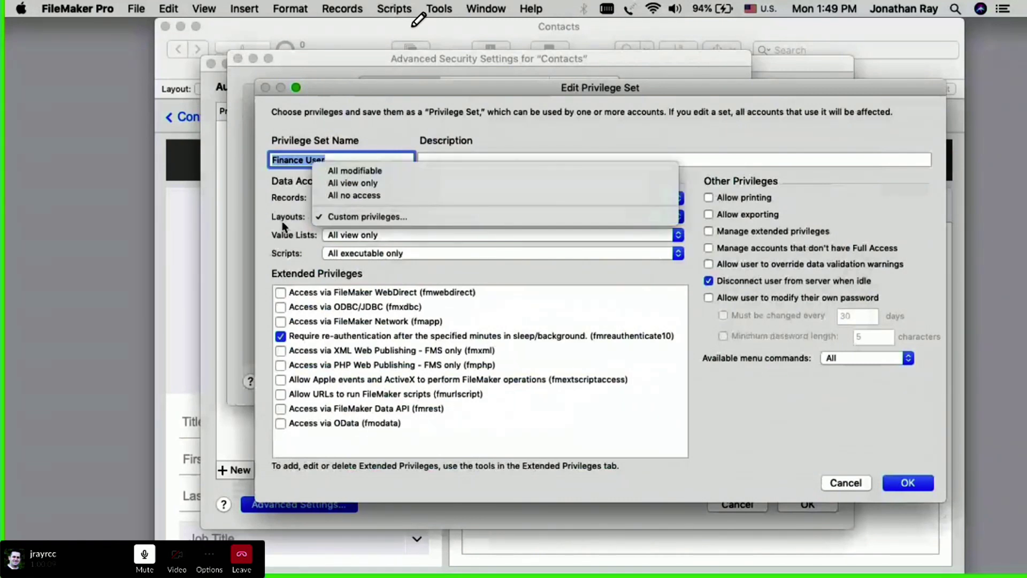
{"action": "left_click", "coordinate": [374, 217]}
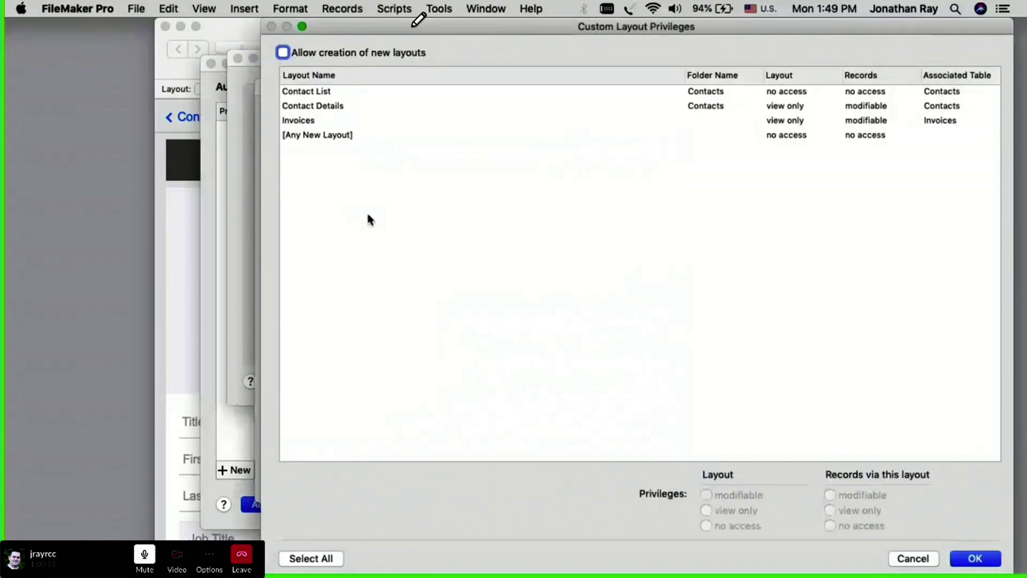
{"action": "left_click", "coordinate": [313, 94]}
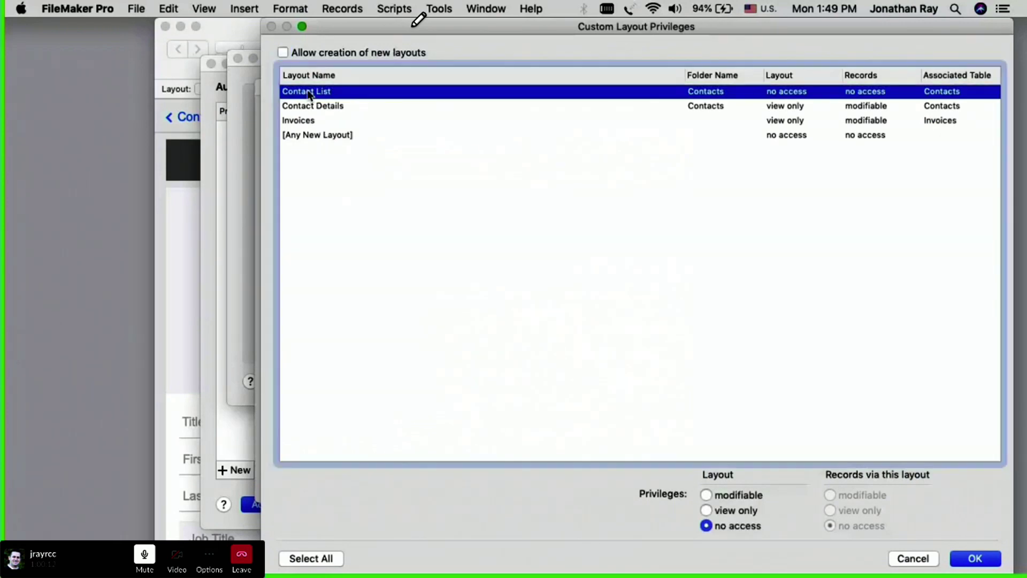
{"action": "left_click", "coordinate": [294, 122]}
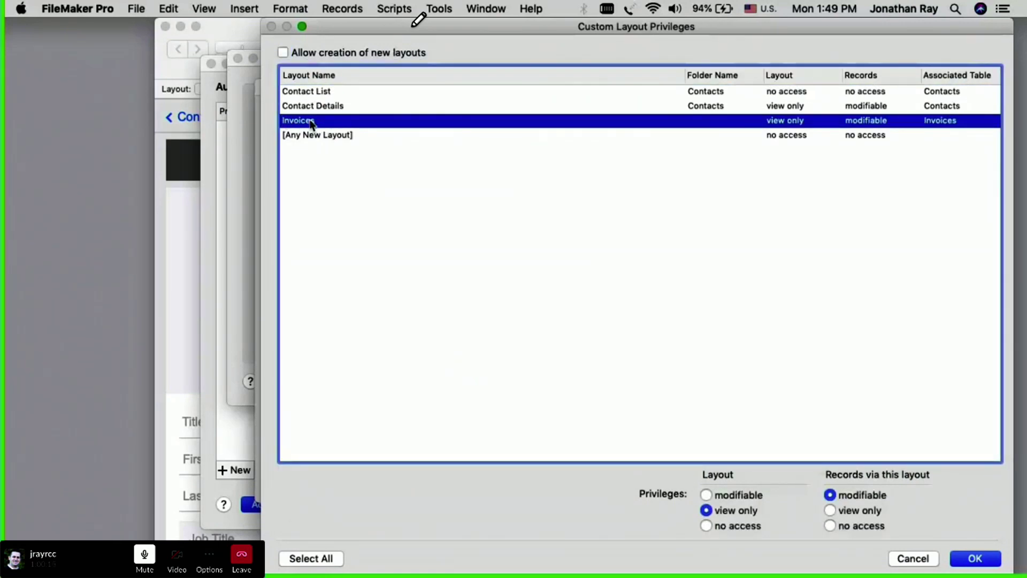
{"action": "left_click", "coordinate": [323, 93]}
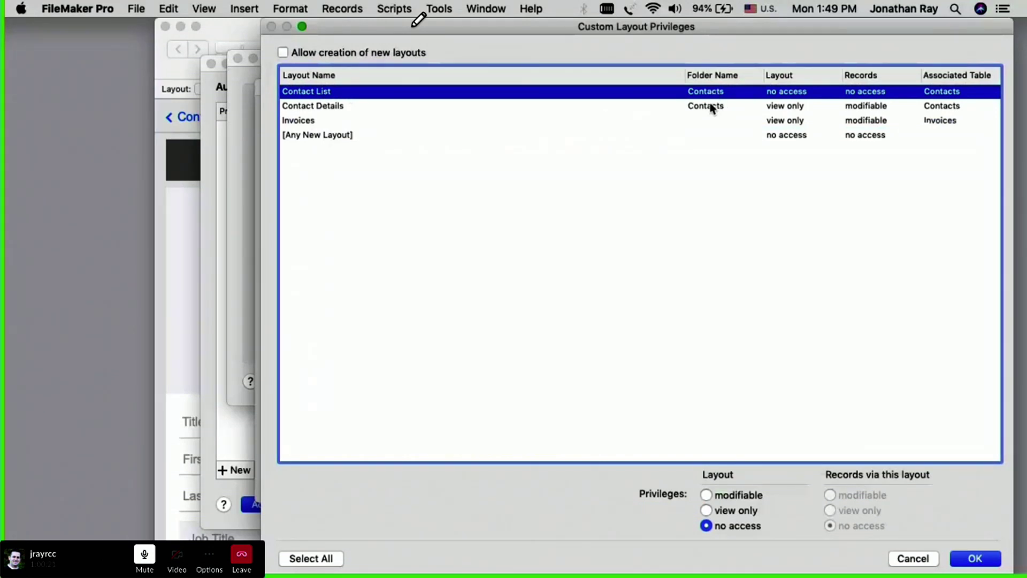
{"action": "left_click", "coordinate": [317, 121]}
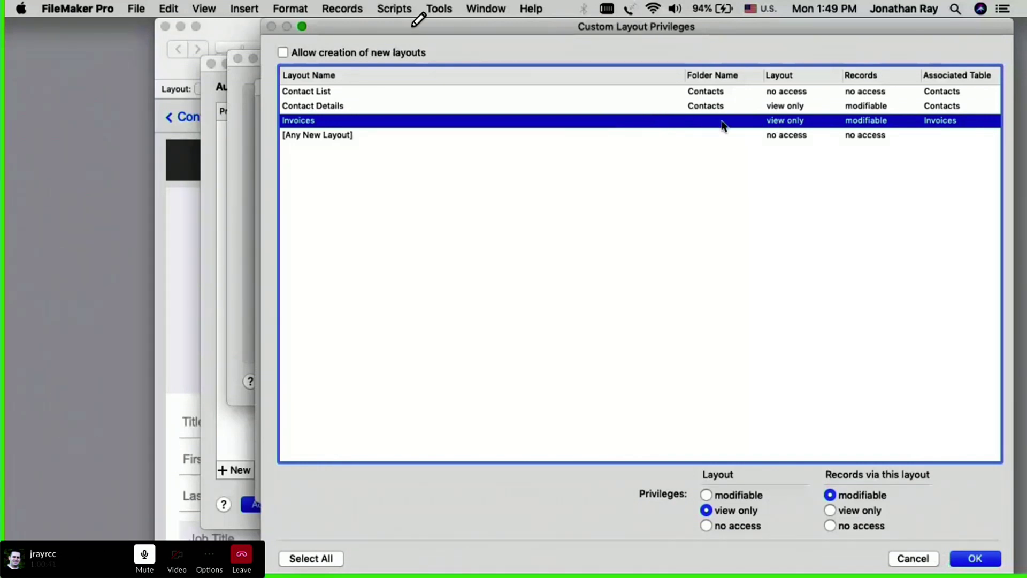
{"action": "left_click", "coordinate": [913, 558]}
{"action": "left_click", "coordinate": [856, 486]}
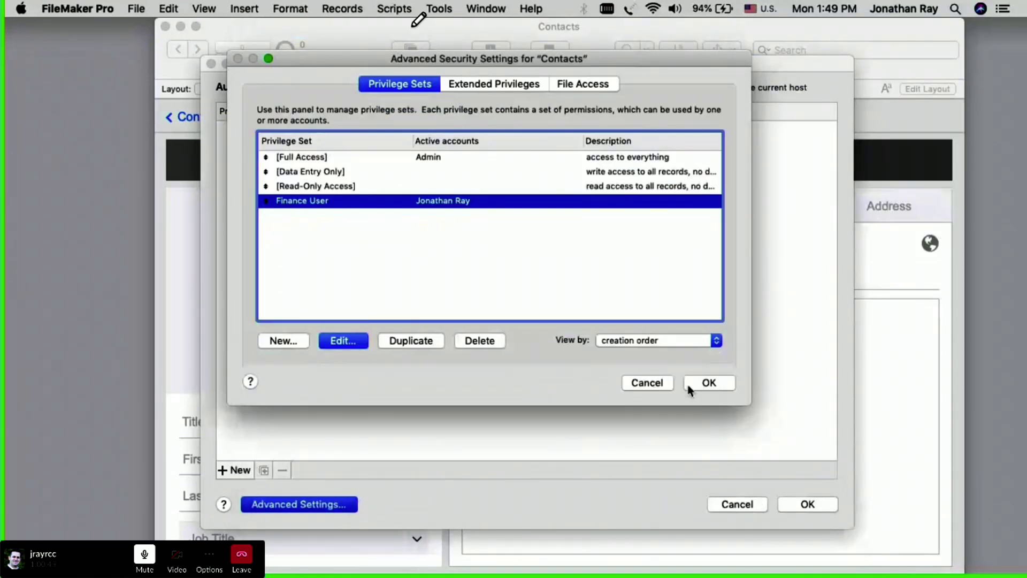
{"action": "left_click", "coordinate": [655, 382]}
{"action": "left_click", "coordinate": [737, 504]}
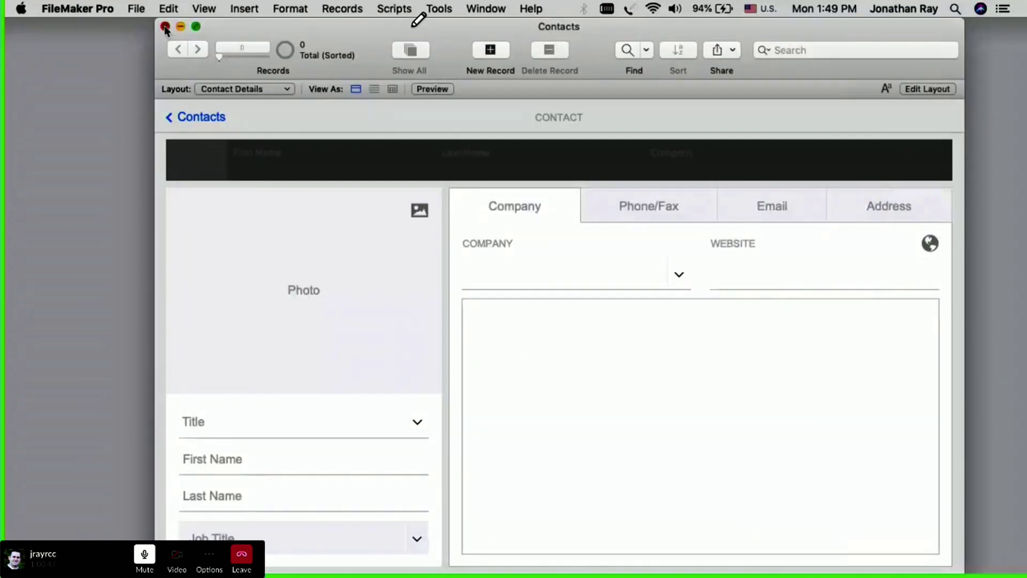
Step: Reopen Contacts from recent files, sign in with the Finance User password, and nudge the window right
{"action": "left_click", "coordinate": [164, 26]}
{"action": "left_click", "coordinate": [137, 9]}
{"action": "mouse_move", "coordinate": [165, 81]}
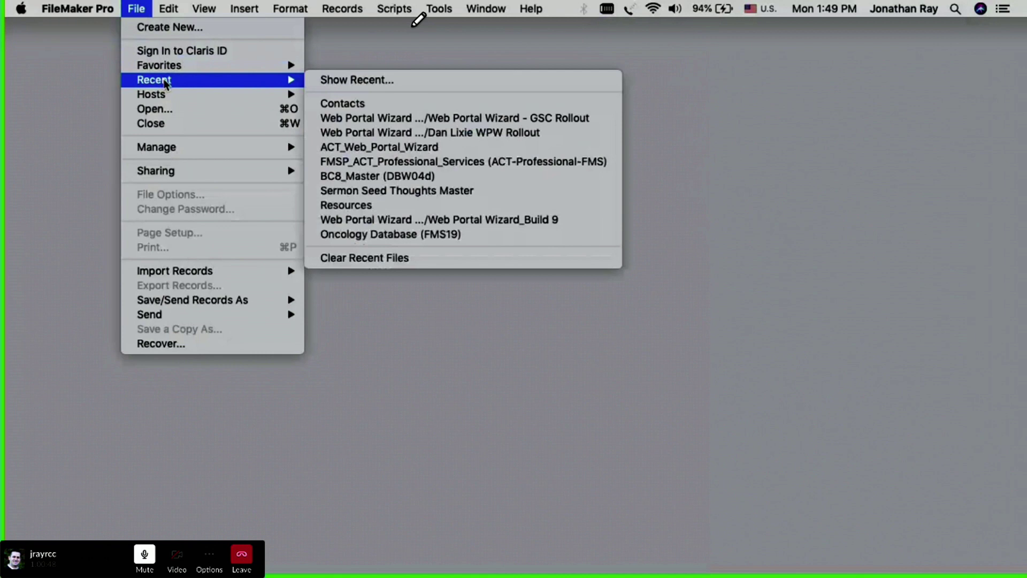
{"action": "left_click", "coordinate": [354, 104]}
{"action": "type", "text": "••••••"}
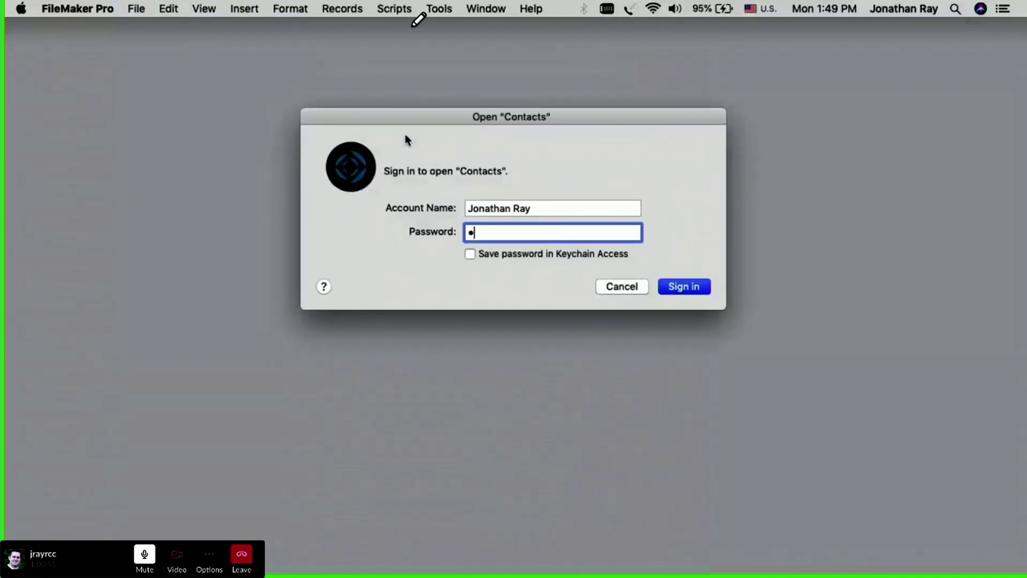
{"action": "type", "text": "•"}
{"action": "left_click", "coordinate": [684, 287]}
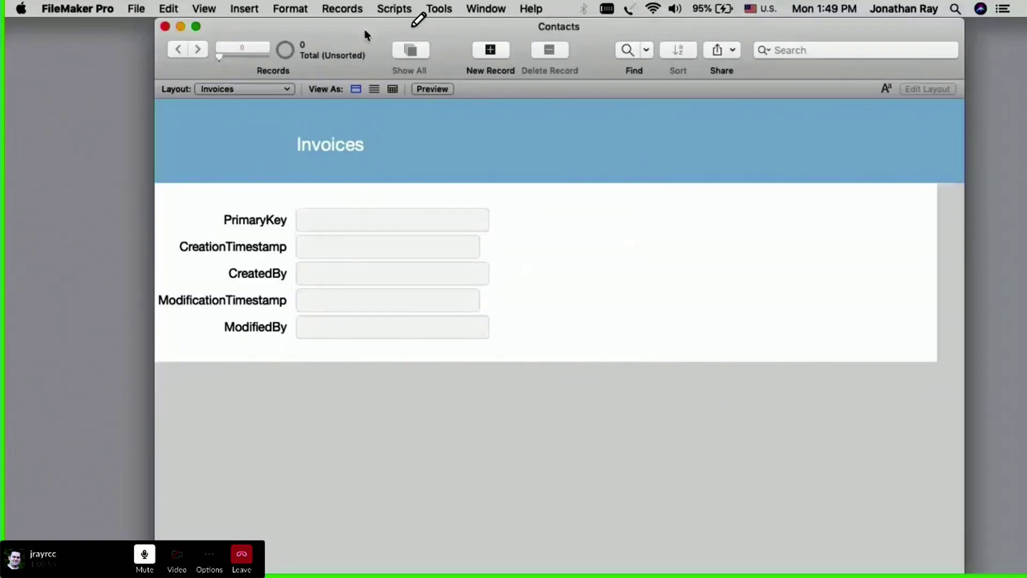
{"action": "left_click_drag", "start_coordinate": [365, 29], "coordinate": [388, 30]}
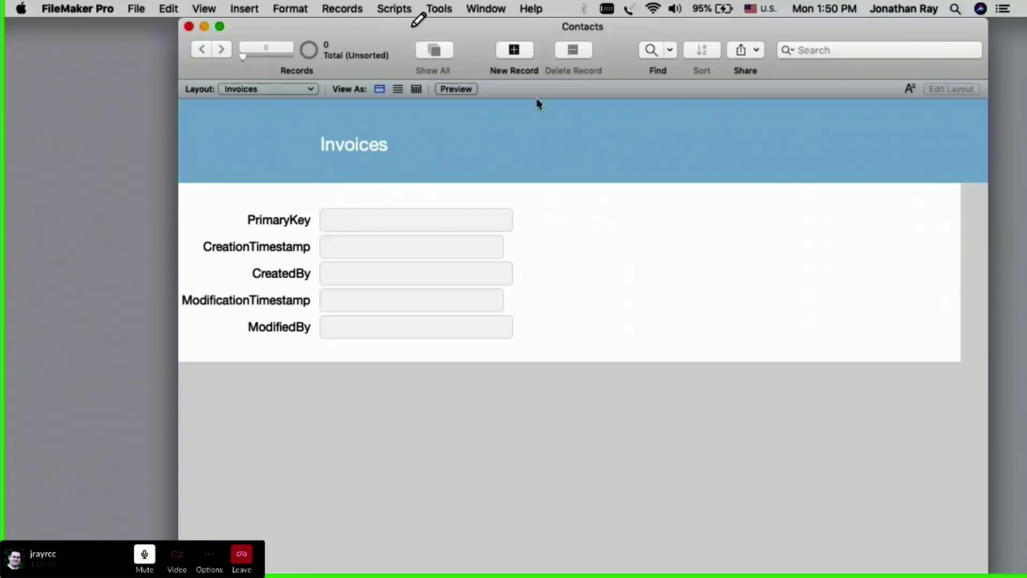
Step: Test creating, committing and deleting an invoice record, then create and commit another one
{"action": "left_click", "coordinate": [513, 52]}
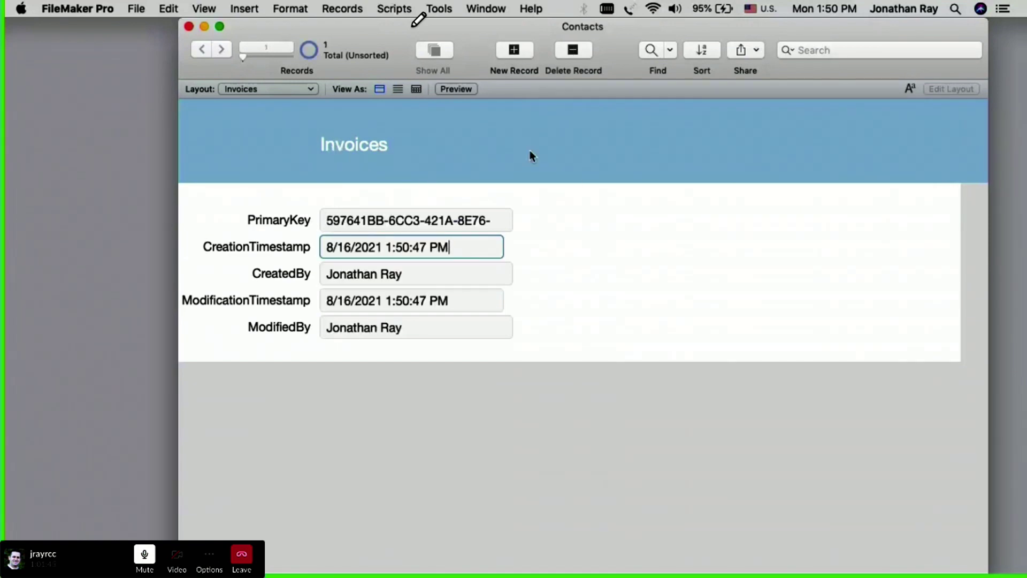
{"action": "left_click", "coordinate": [613, 224]}
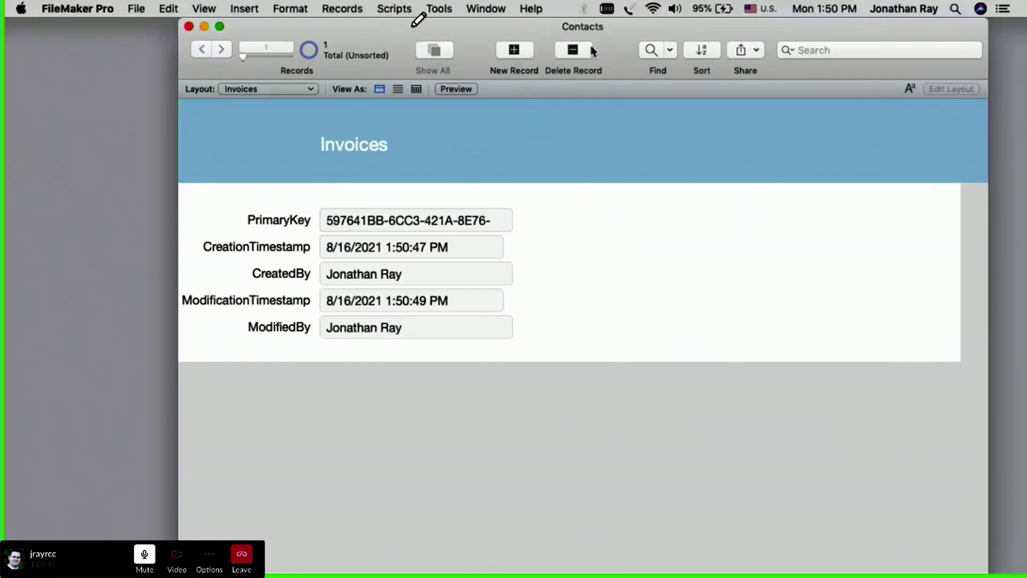
{"action": "left_click", "coordinate": [573, 51]}
{"action": "left_click", "coordinate": [558, 224]}
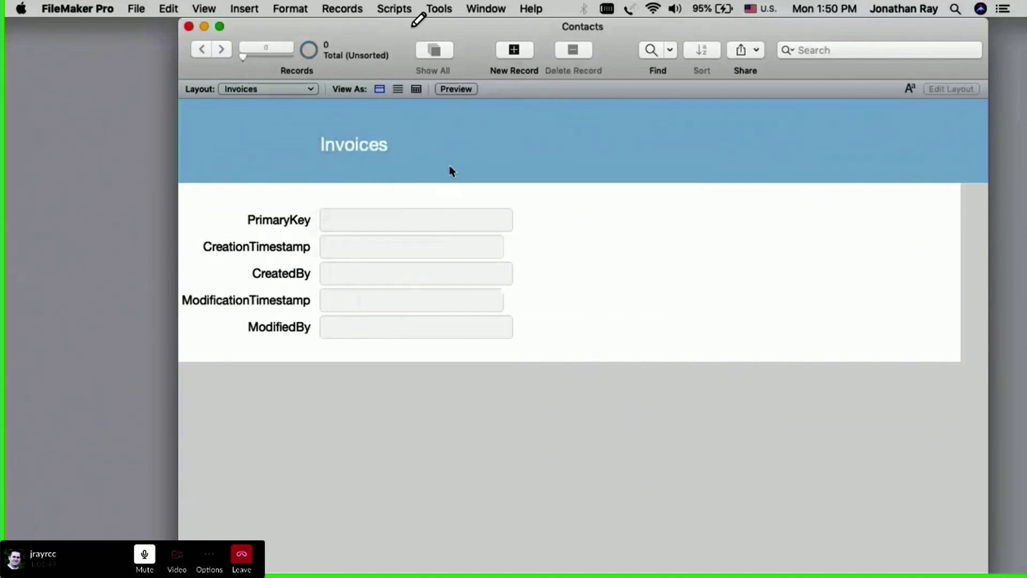
{"action": "left_click", "coordinate": [509, 56]}
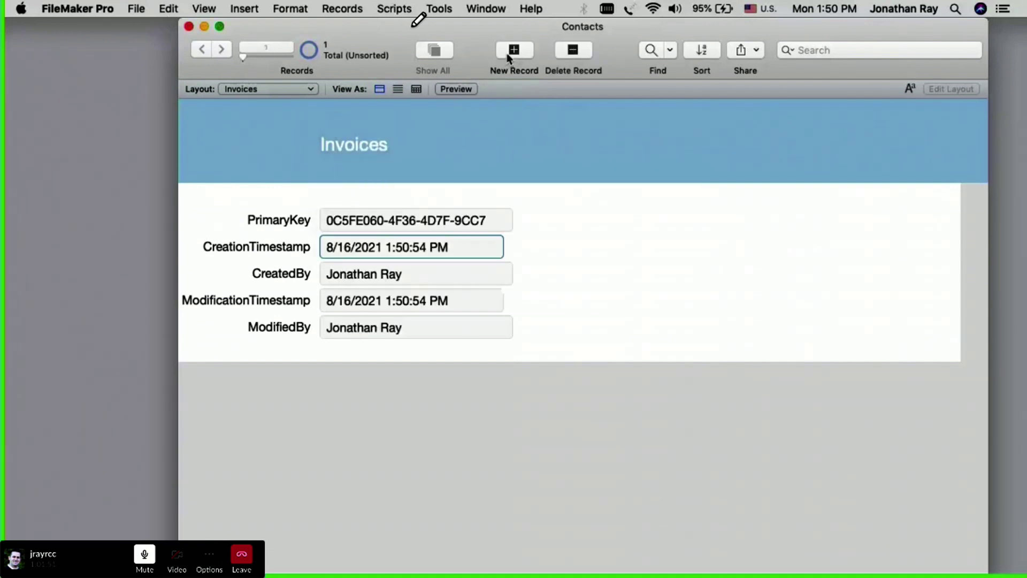
{"action": "left_click", "coordinate": [630, 283]}
Step: Browse the File and Scripts menus without choosing any command
{"action": "left_click", "coordinate": [136, 9]}
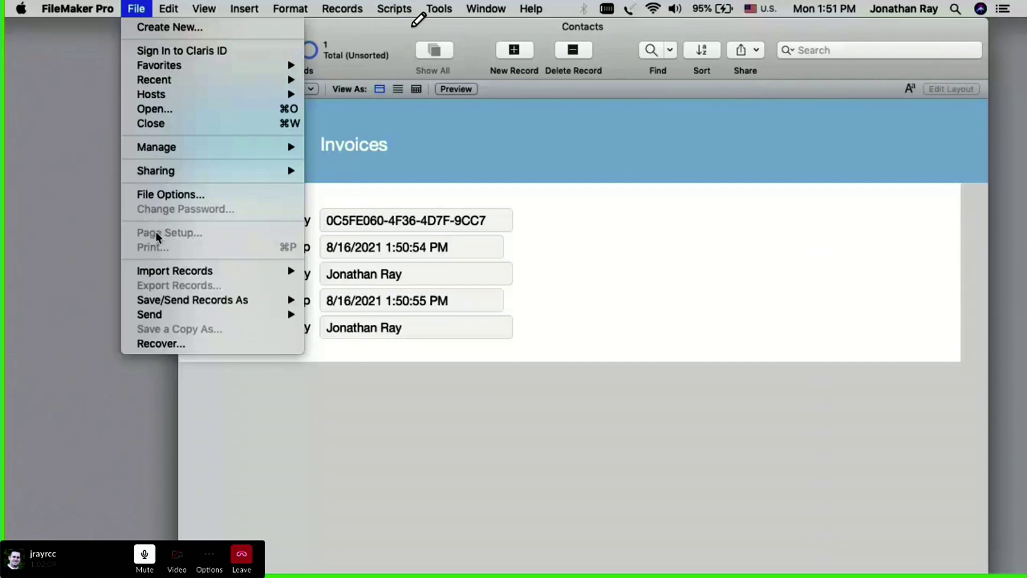
{"action": "left_click", "coordinate": [704, 245]}
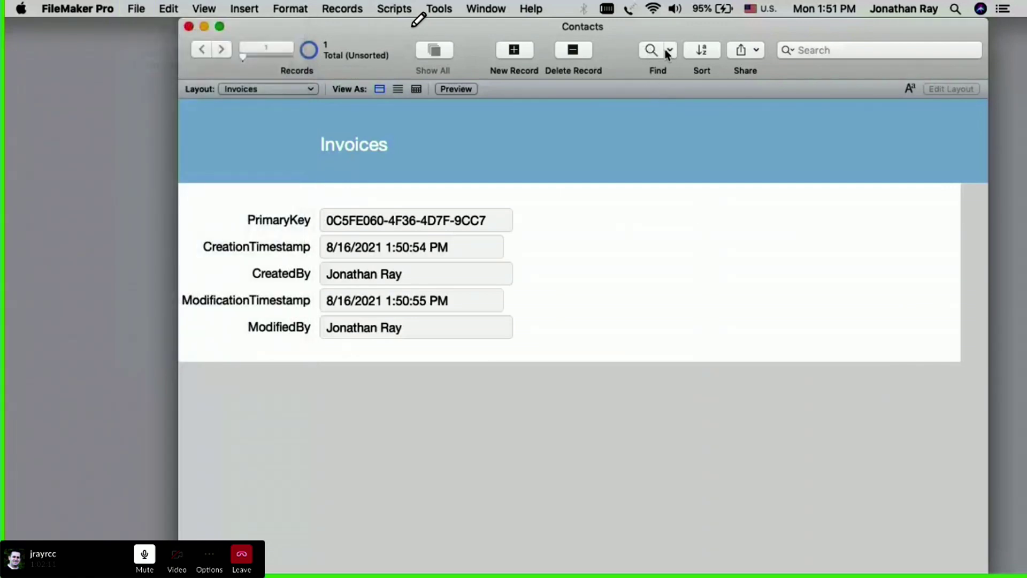
{"action": "left_click", "coordinate": [333, 10]}
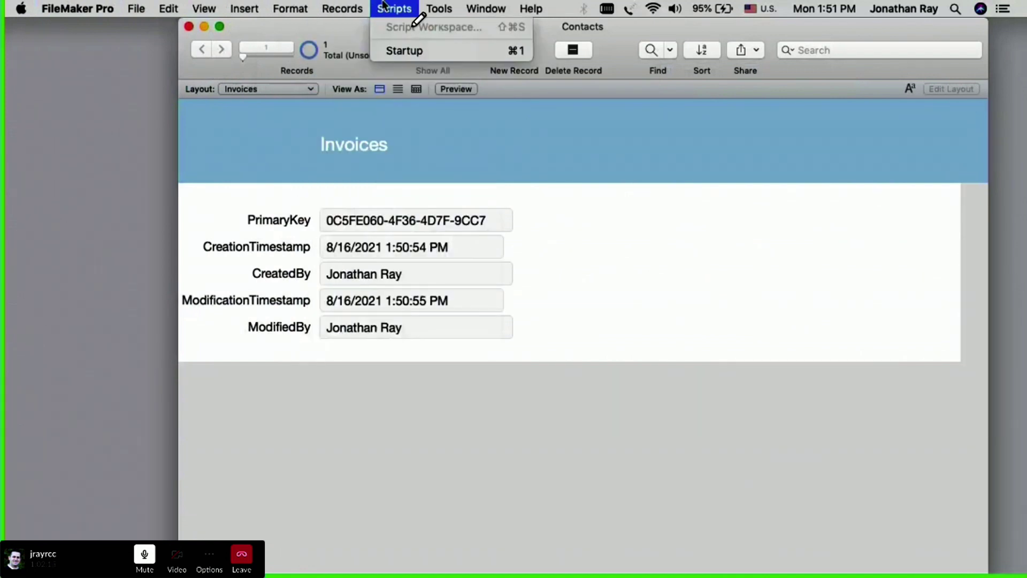
{"action": "left_click", "coordinate": [272, 158]}
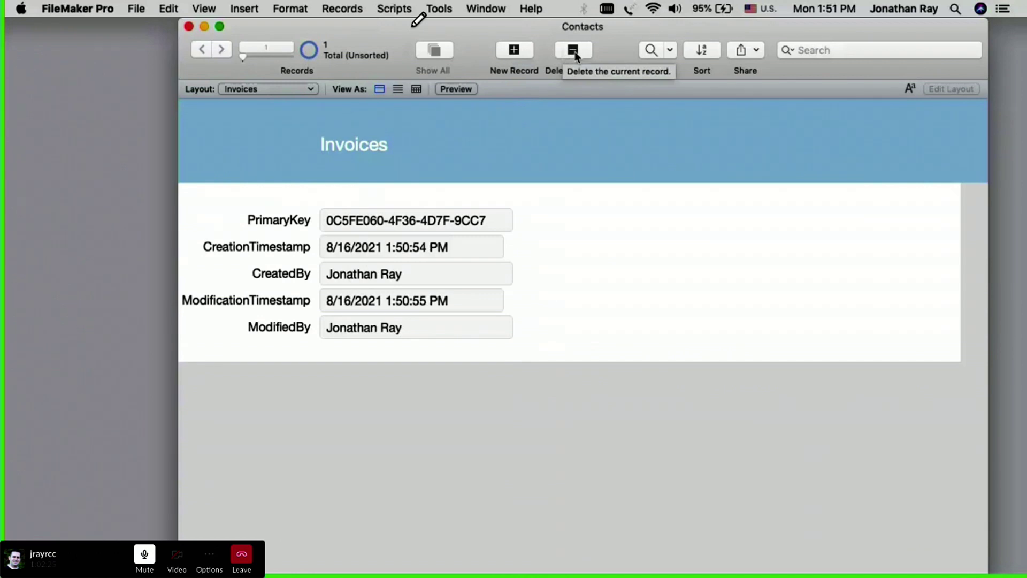
Step: Close Contacts, reopen it from recent files, and replace the account name with 'admin'
{"action": "left_click", "coordinate": [188, 27]}
{"action": "left_click", "coordinate": [134, 9]}
{"action": "mouse_move", "coordinate": [160, 86]}
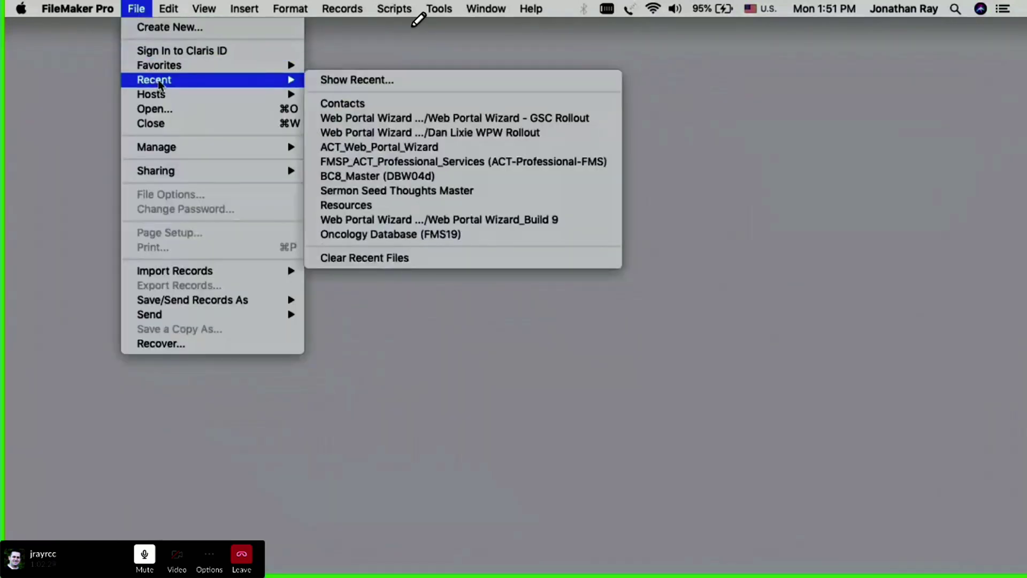
{"action": "left_click", "coordinate": [428, 105]}
{"action": "left_click", "coordinate": [548, 207]}
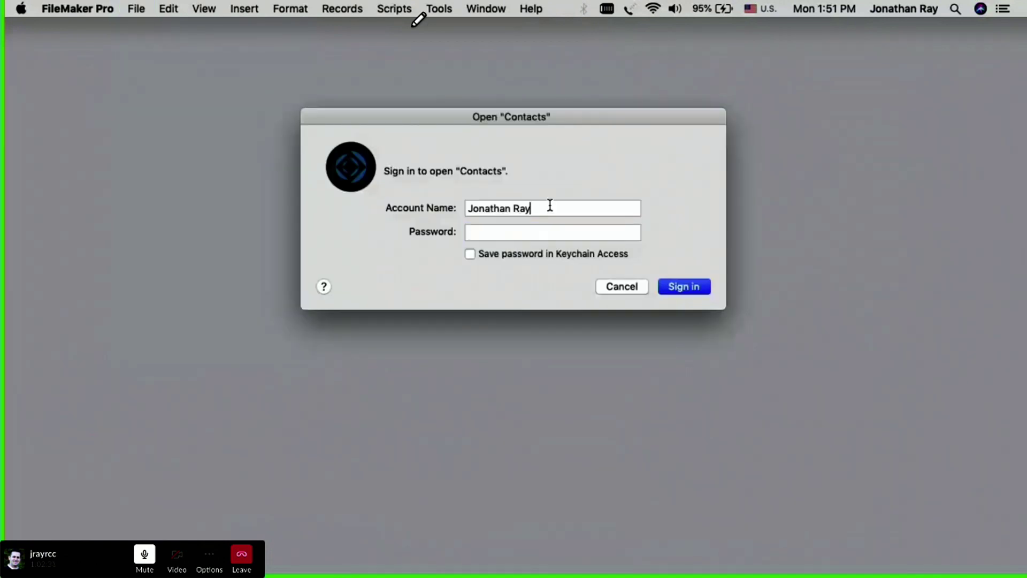
{"action": "left_click_drag", "start_coordinate": [548, 206], "coordinate": [234, 202]}
{"action": "type", "text": "admin"}
{"action": "key", "text": "Tab"}
Step: Sign in as admin and edit the Finance User privilege set in Advanced Security Settings
{"action": "type", "text": "•••••••"}
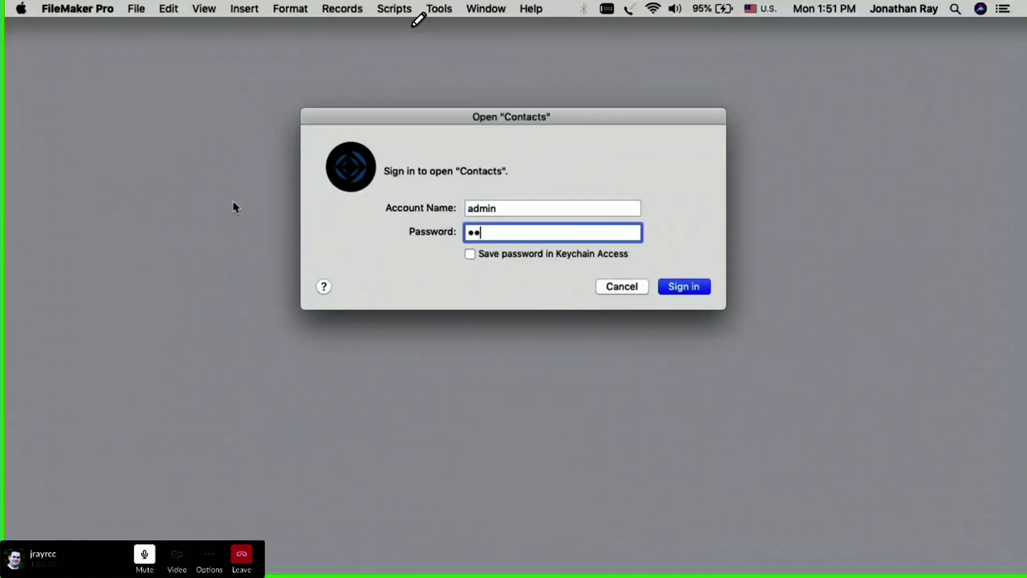
{"action": "key", "text": "Return"}
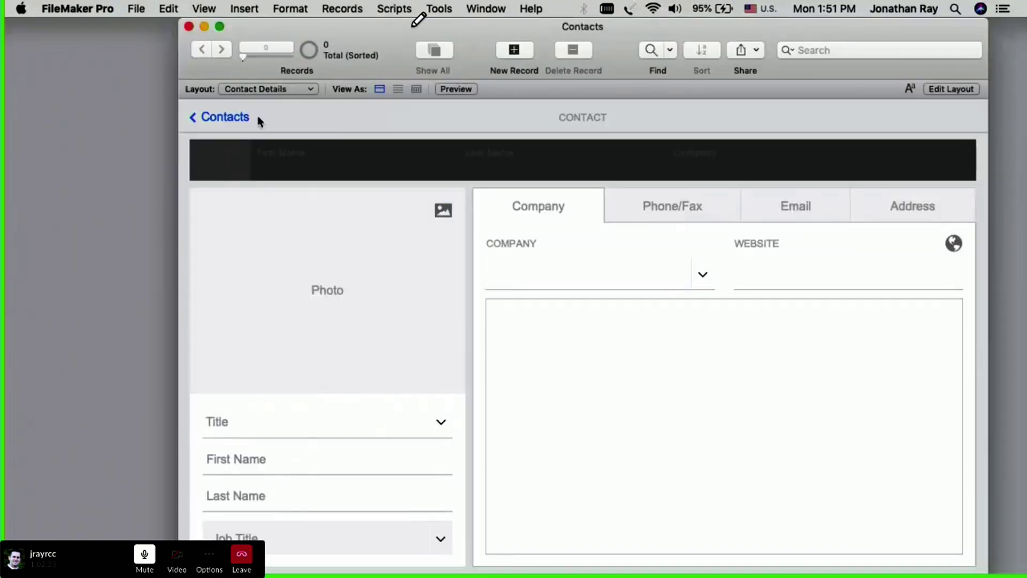
{"action": "left_click", "coordinate": [135, 8]}
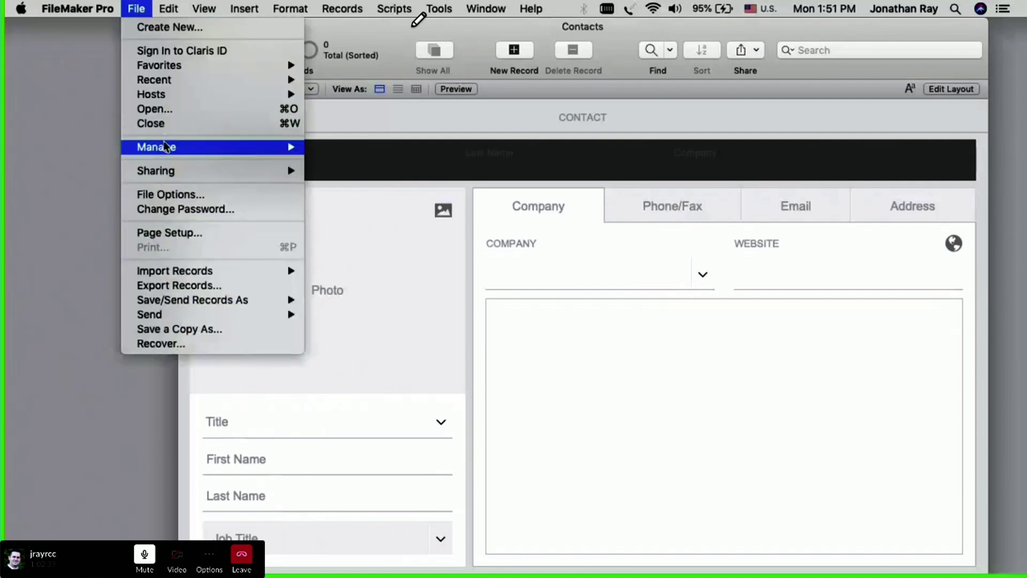
{"action": "mouse_move", "coordinate": [167, 147]}
{"action": "left_click", "coordinate": [337, 161]}
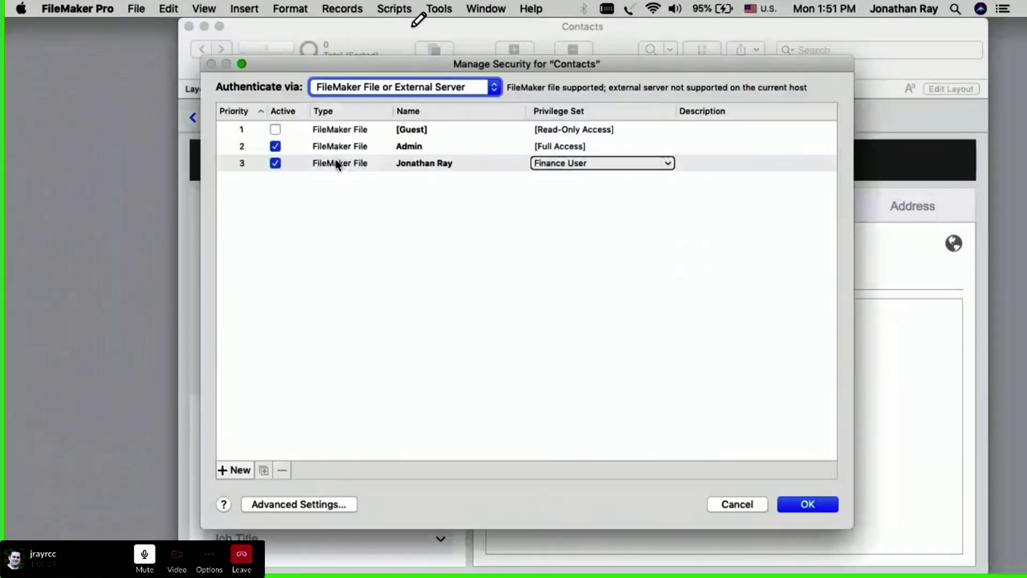
{"action": "left_click", "coordinate": [343, 131]}
{"action": "left_click", "coordinate": [329, 278]}
{"action": "left_click", "coordinate": [321, 505]}
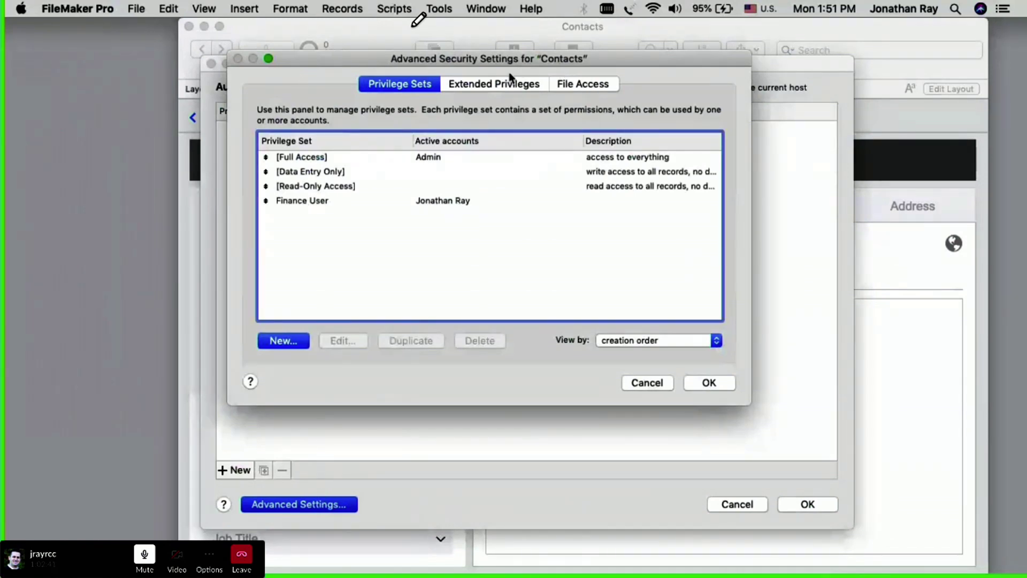
{"action": "double_click", "coordinate": [357, 202]}
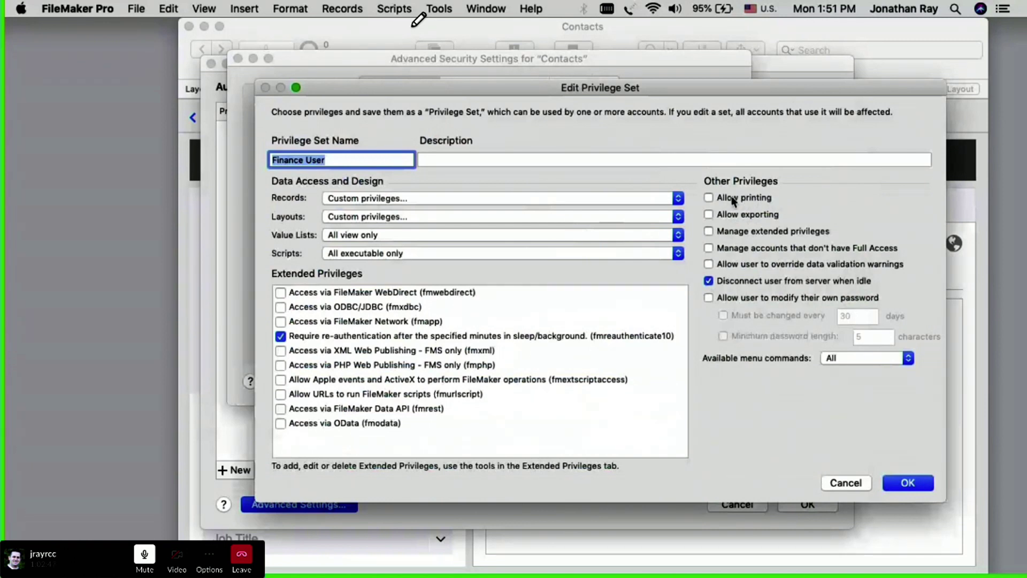
Step: Allow Finance User printing, limit menu commands to Editing only, and choose custom record privileges
{"action": "left_click", "coordinate": [733, 199]}
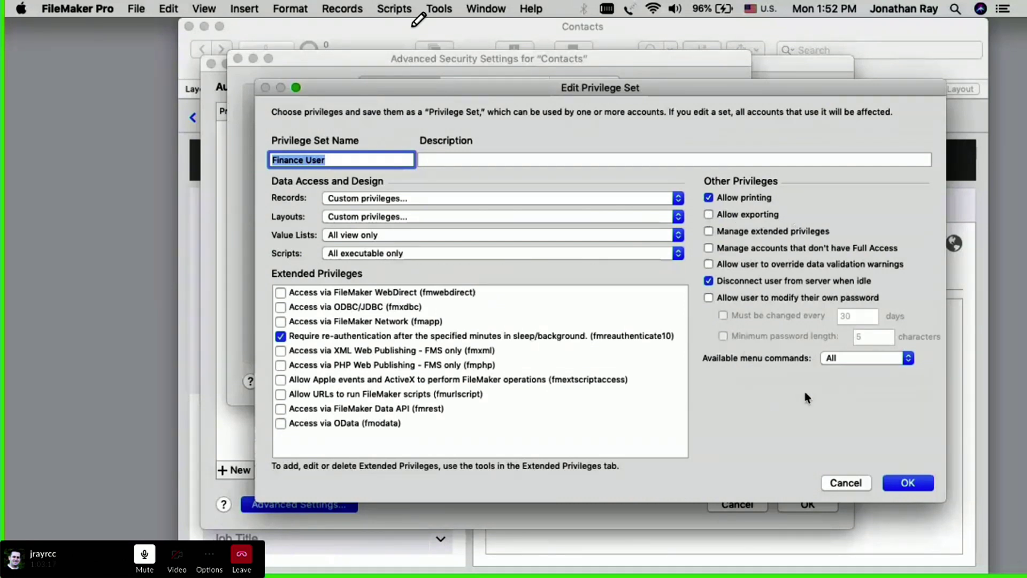
{"action": "left_click", "coordinate": [846, 358]}
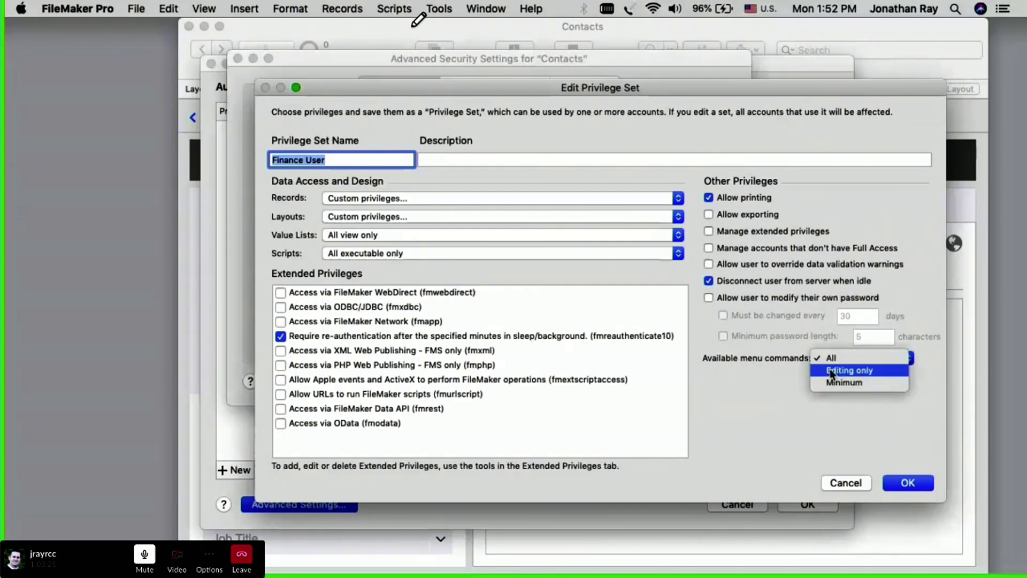
{"action": "left_click", "coordinate": [832, 372]}
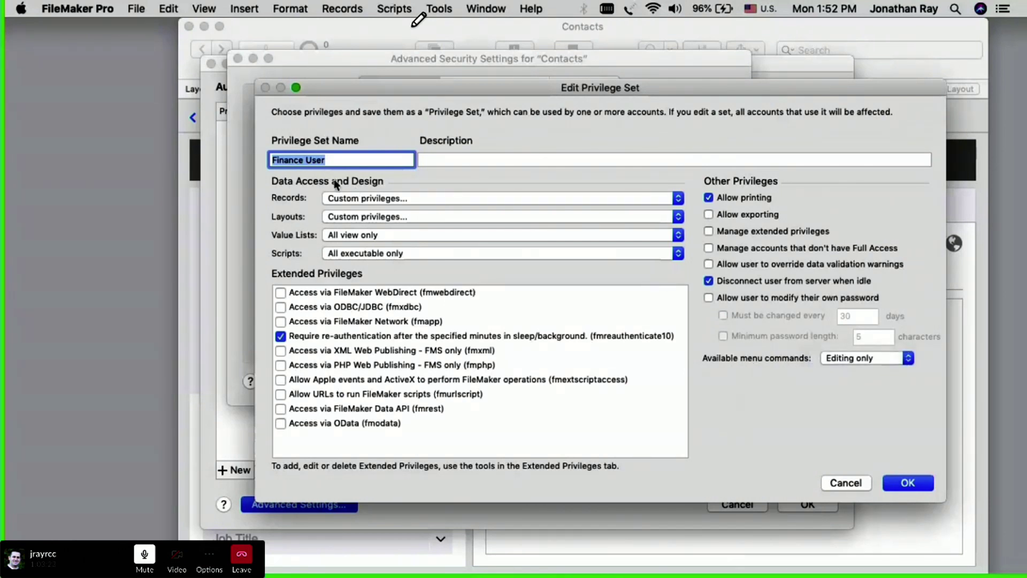
{"action": "left_click", "coordinate": [333, 199]}
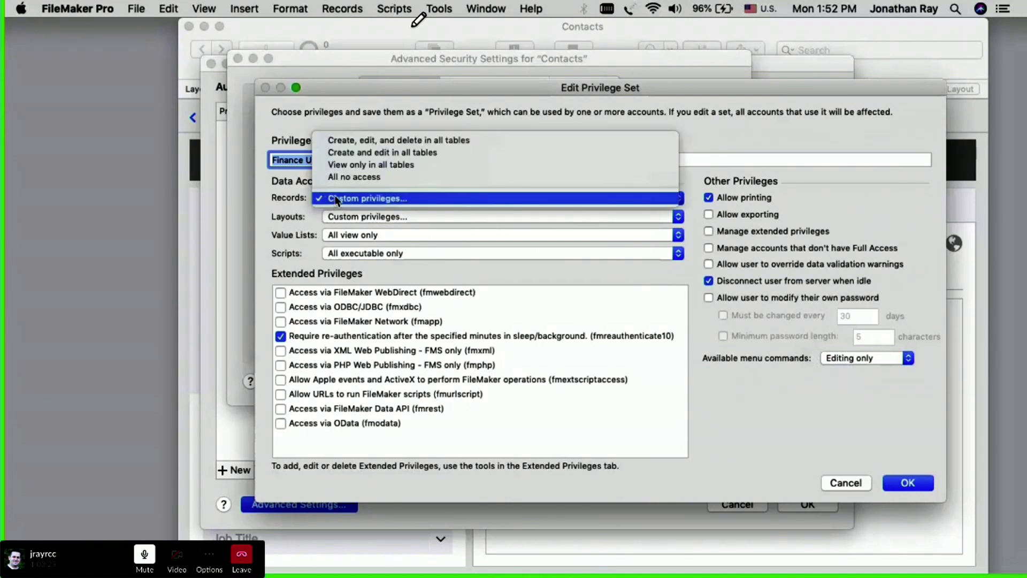
{"action": "left_click", "coordinate": [336, 199]}
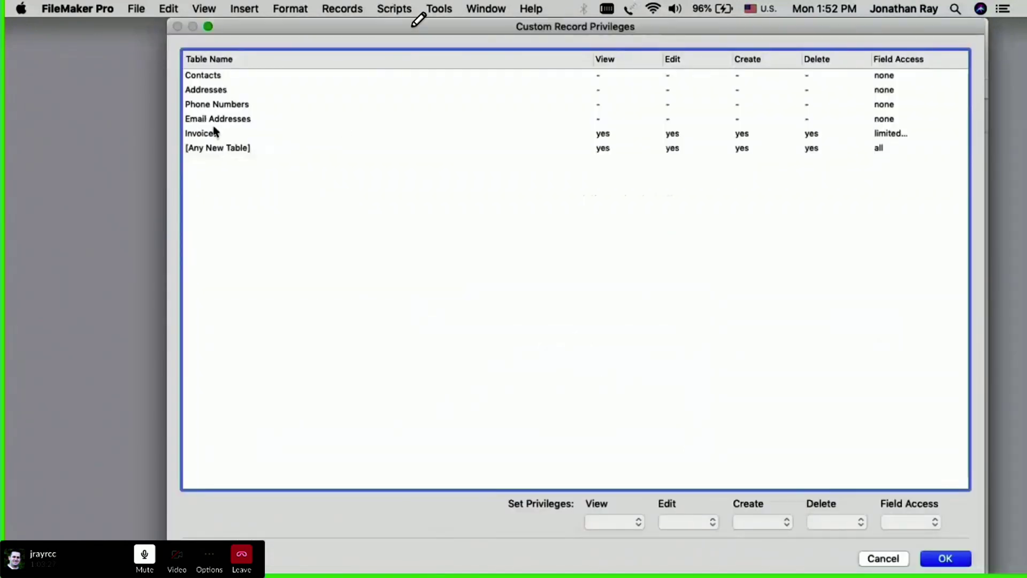
Step: For the Invoices table, keep Delete set to 'no' and confirm the custom record privileges
{"action": "left_click", "coordinate": [229, 137]}
{"action": "left_click", "coordinate": [827, 523]}
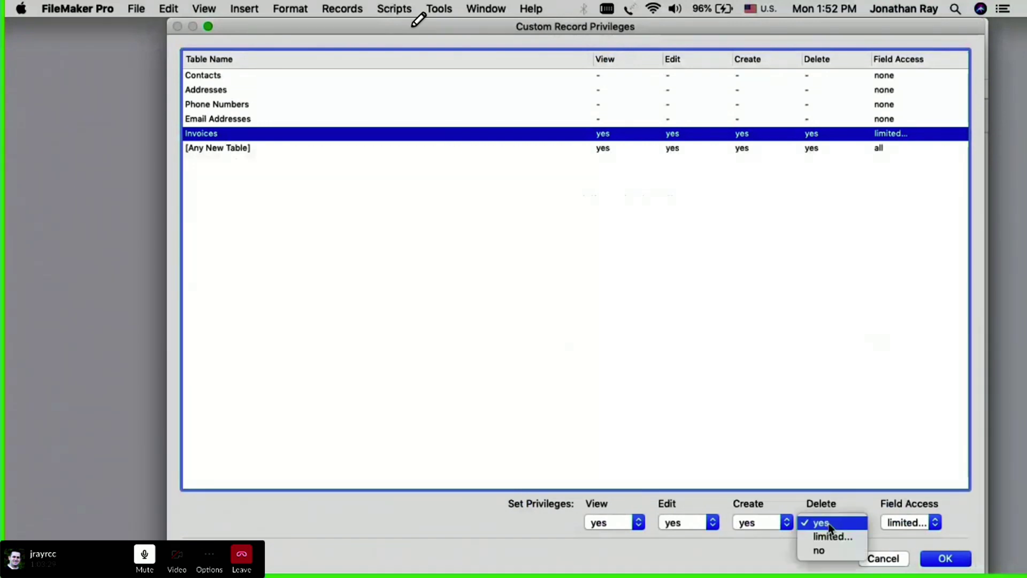
{"action": "left_click", "coordinate": [824, 552]}
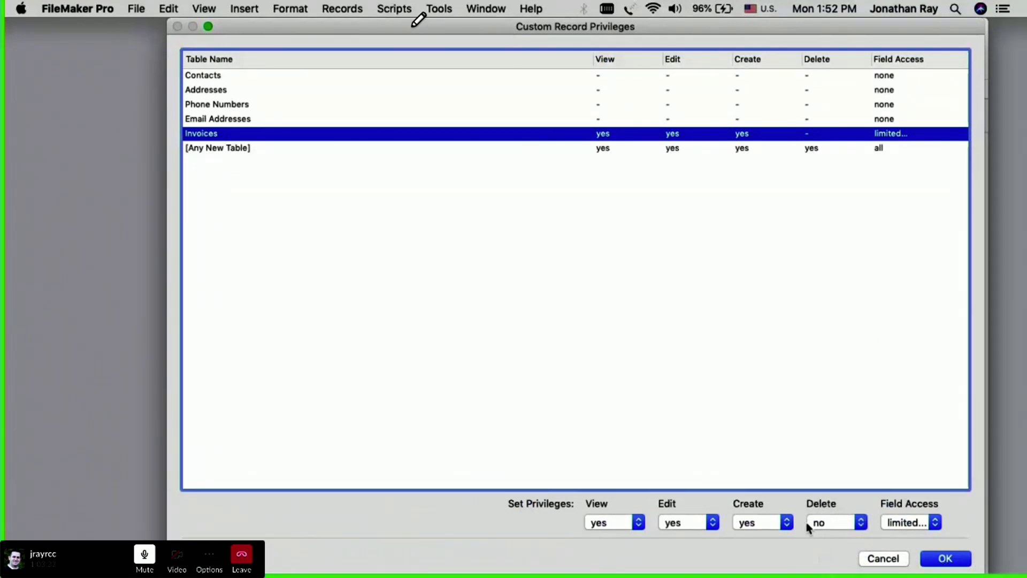
{"action": "left_click", "coordinate": [833, 522]}
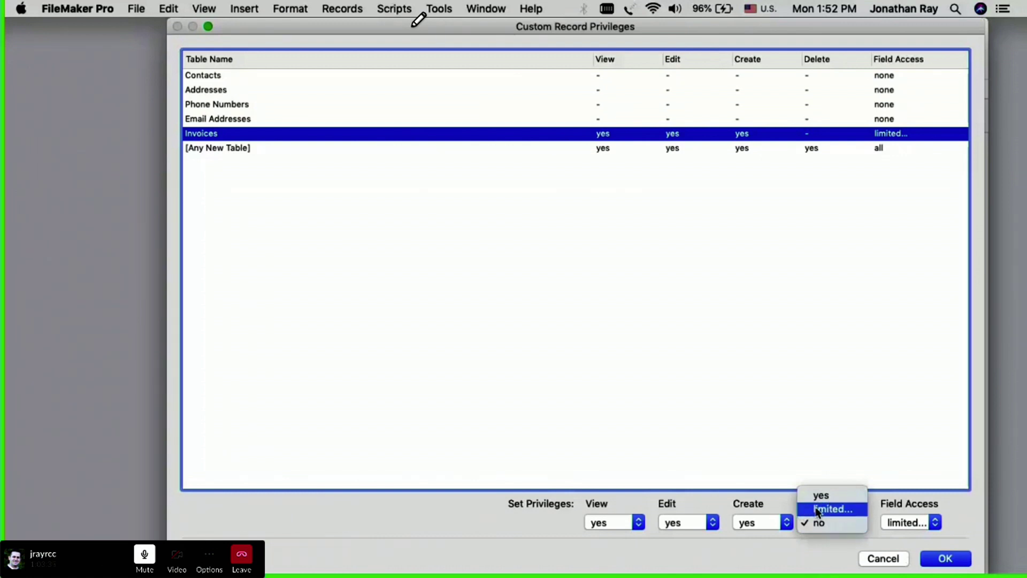
{"action": "left_click", "coordinate": [845, 522]}
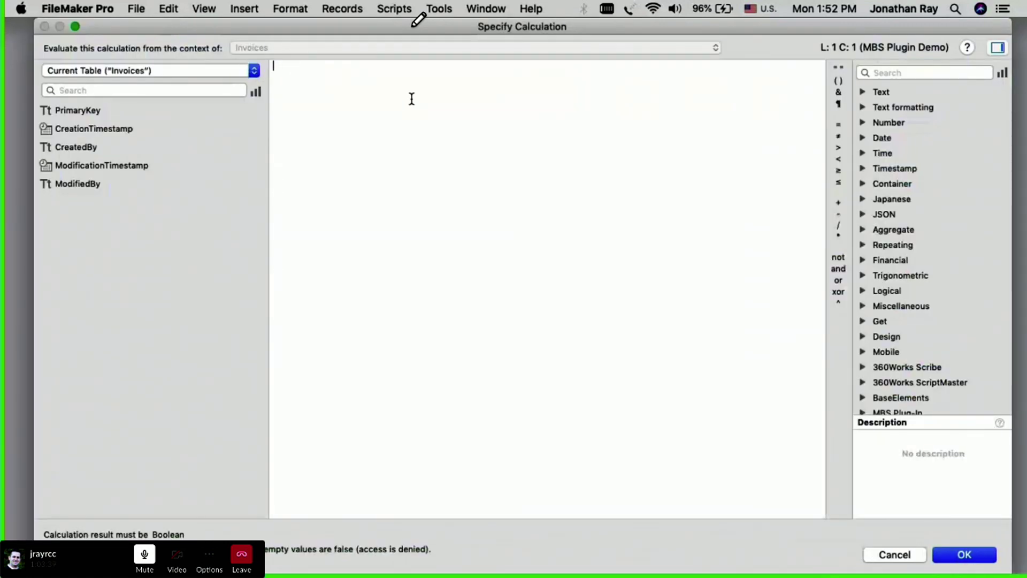
{"action": "left_click", "coordinate": [897, 556]}
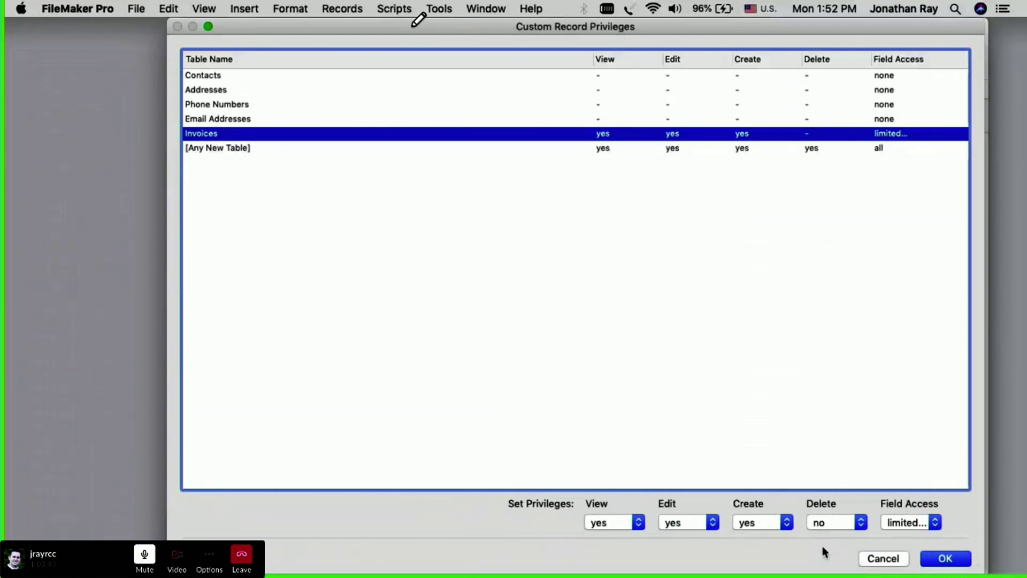
{"action": "left_click", "coordinate": [823, 524]}
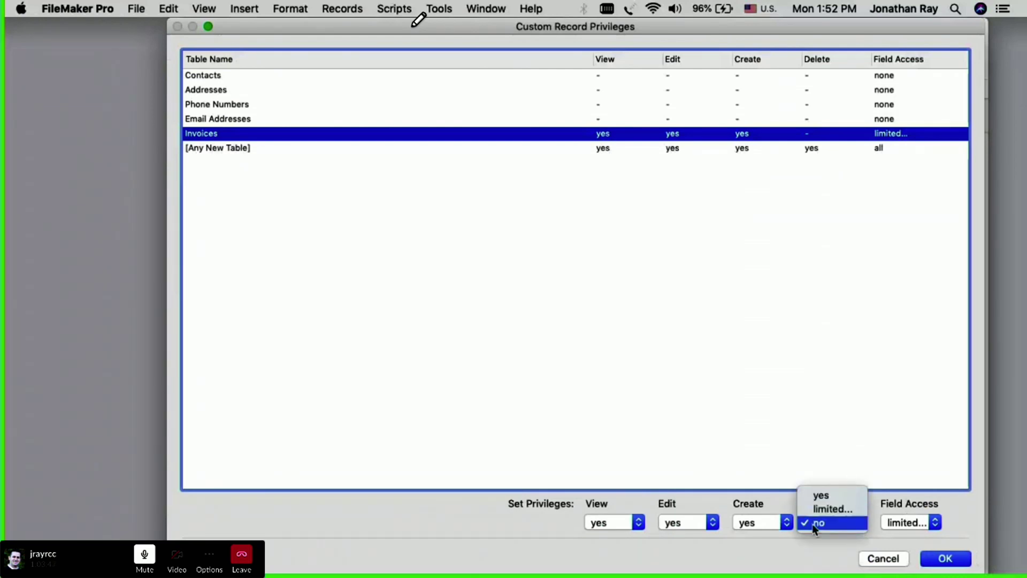
{"action": "left_click", "coordinate": [817, 546]}
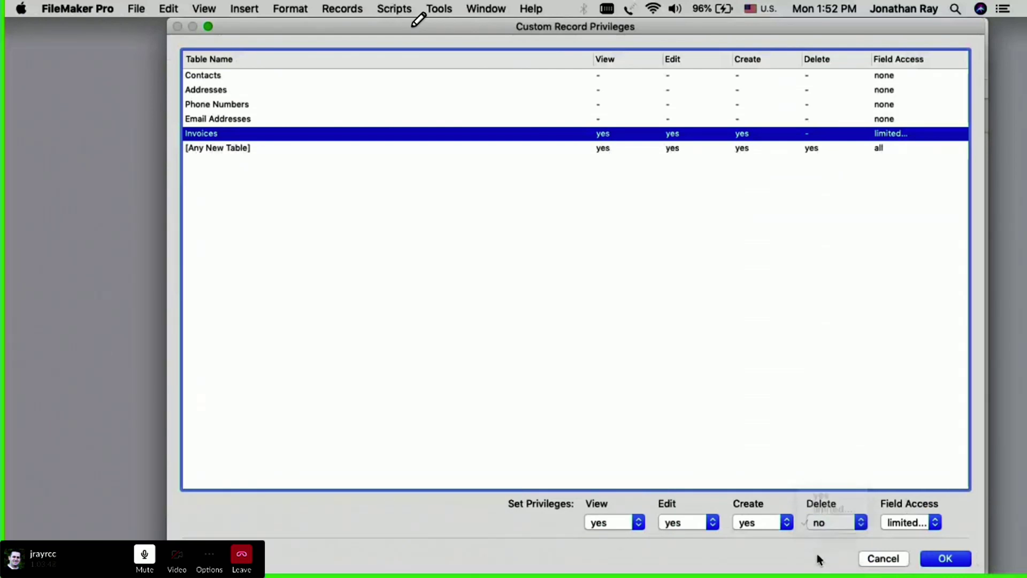
{"action": "left_click", "coordinate": [817, 525]}
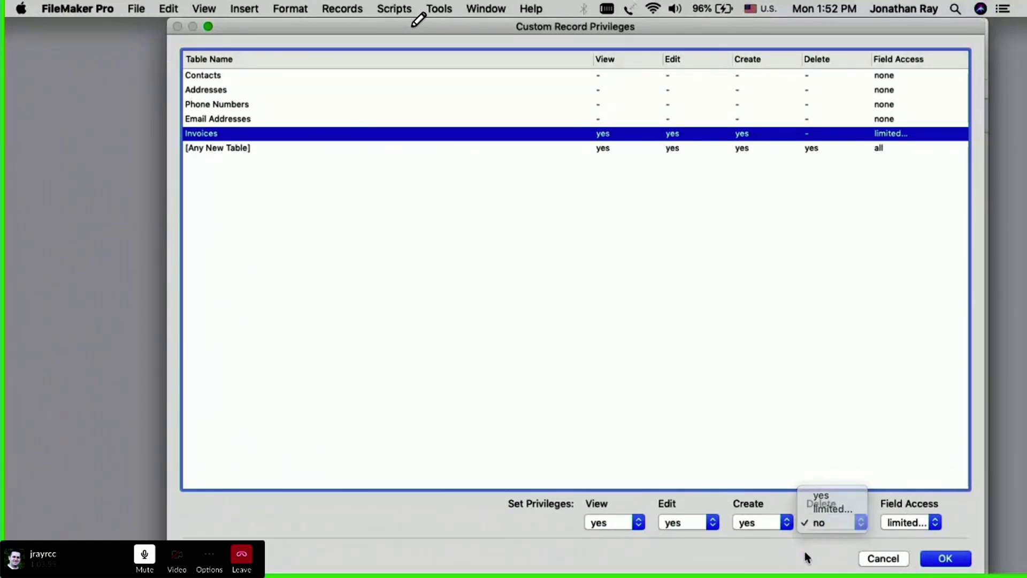
{"action": "left_click", "coordinate": [819, 523]}
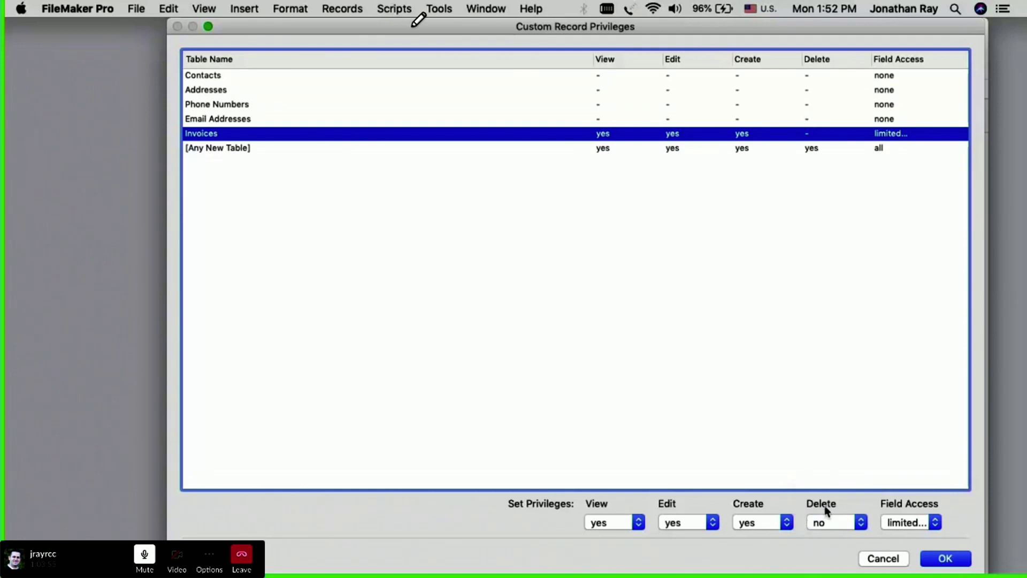
{"action": "left_click", "coordinate": [945, 559]}
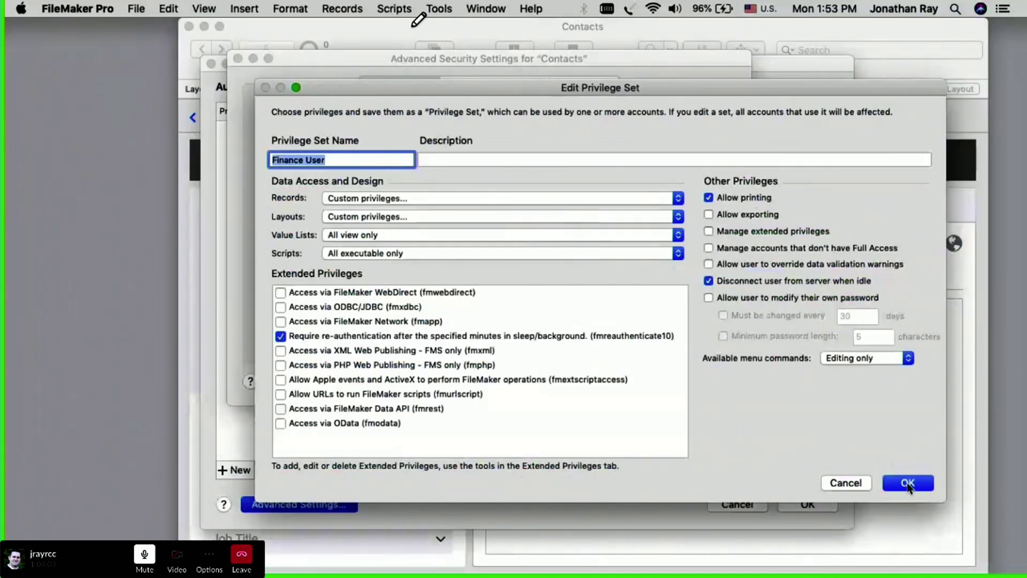
Step: Save the Finance User privilege set and apply the security changes to Contacts
{"action": "left_click", "coordinate": [908, 483]}
{"action": "left_click", "coordinate": [706, 384]}
{"action": "left_click", "coordinate": [809, 503]}
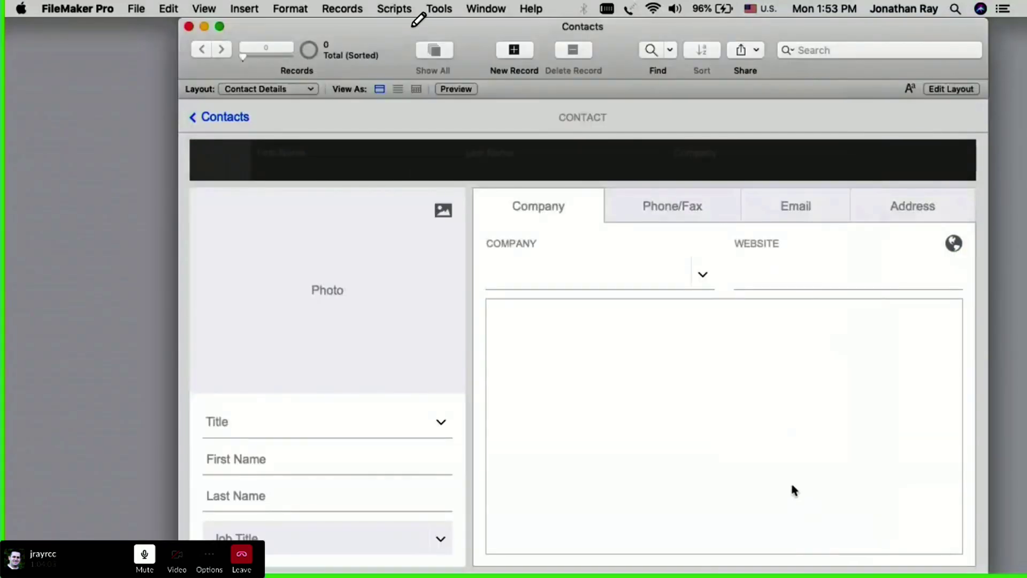
Step: Close Contacts, reopen it from recent files, and sign in with the restricted account's password
{"action": "left_click", "coordinate": [189, 27]}
{"action": "left_click", "coordinate": [137, 9]}
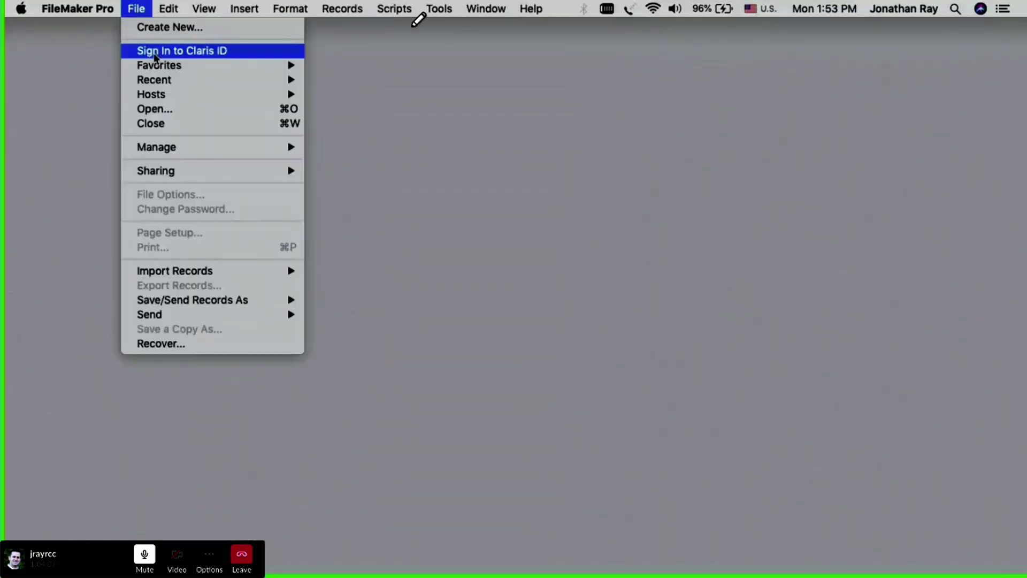
{"action": "mouse_move", "coordinate": [161, 84]}
{"action": "left_click", "coordinate": [375, 104]}
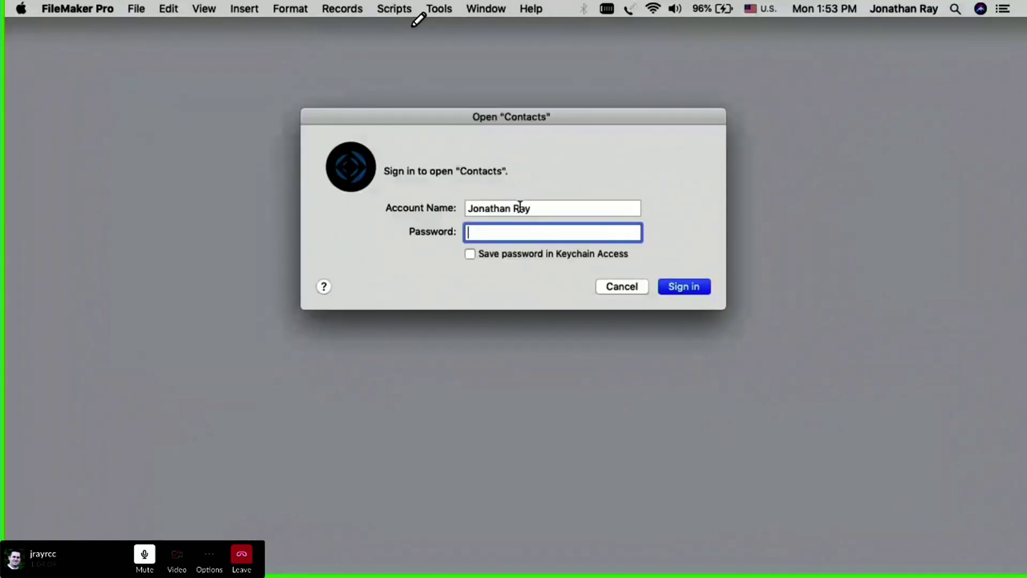
{"action": "type", "text": "•••••••"}
{"action": "key", "text": "Return"}
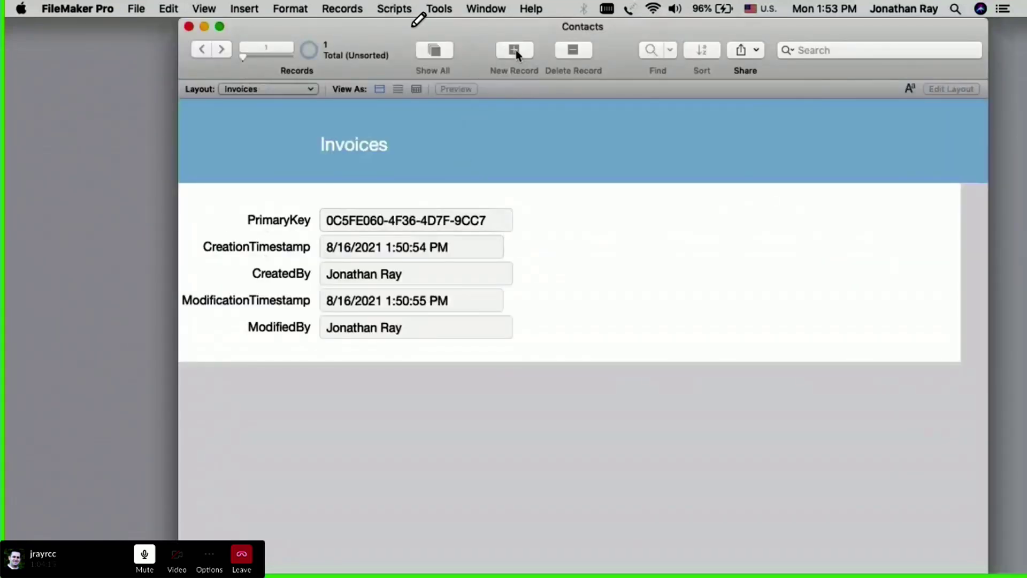
{"action": "left_click", "coordinate": [341, 9]}
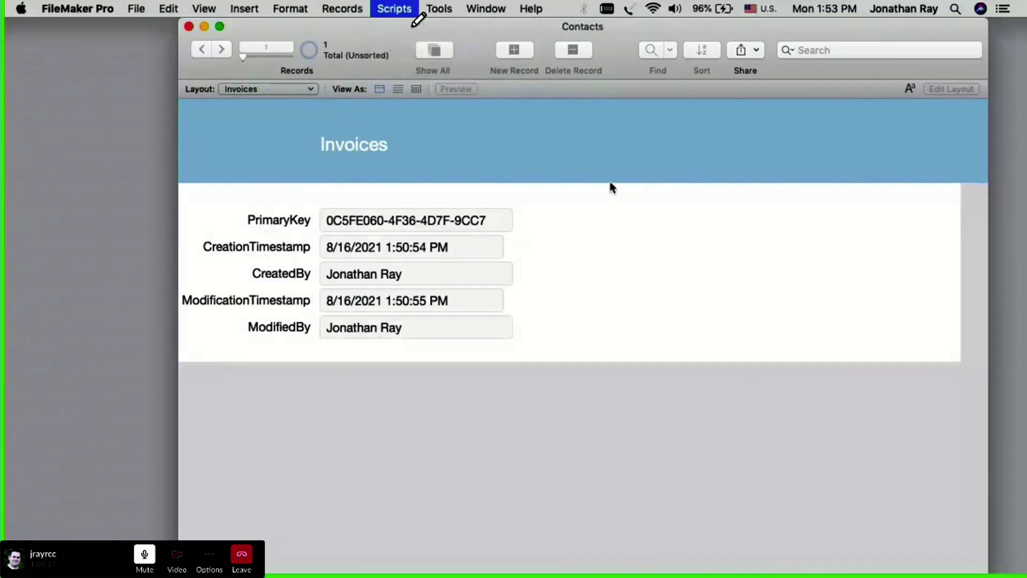
{"action": "left_click", "coordinate": [612, 185]}
{"action": "left_click", "coordinate": [458, 220]}
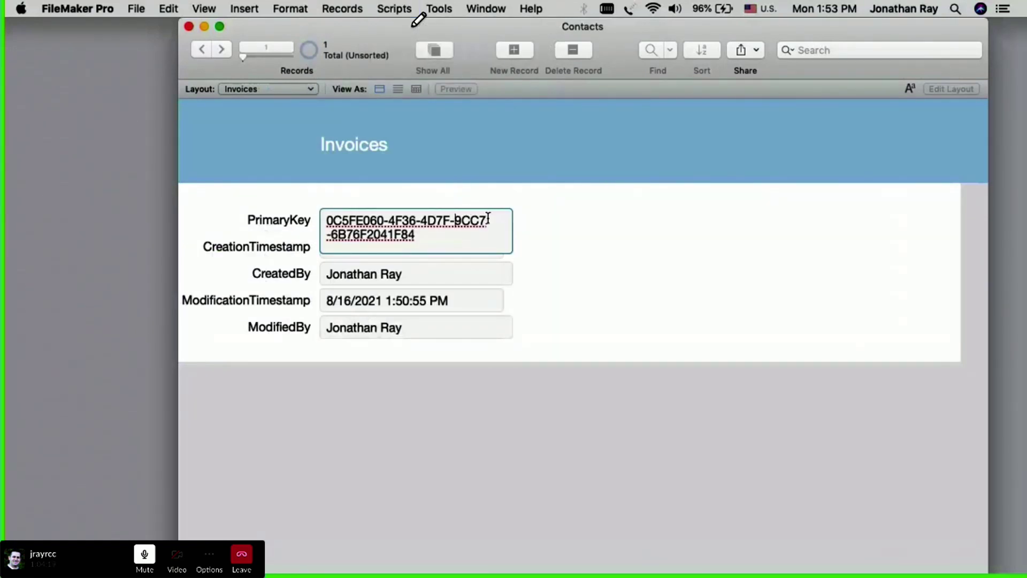
{"action": "left_click", "coordinate": [413, 274]}
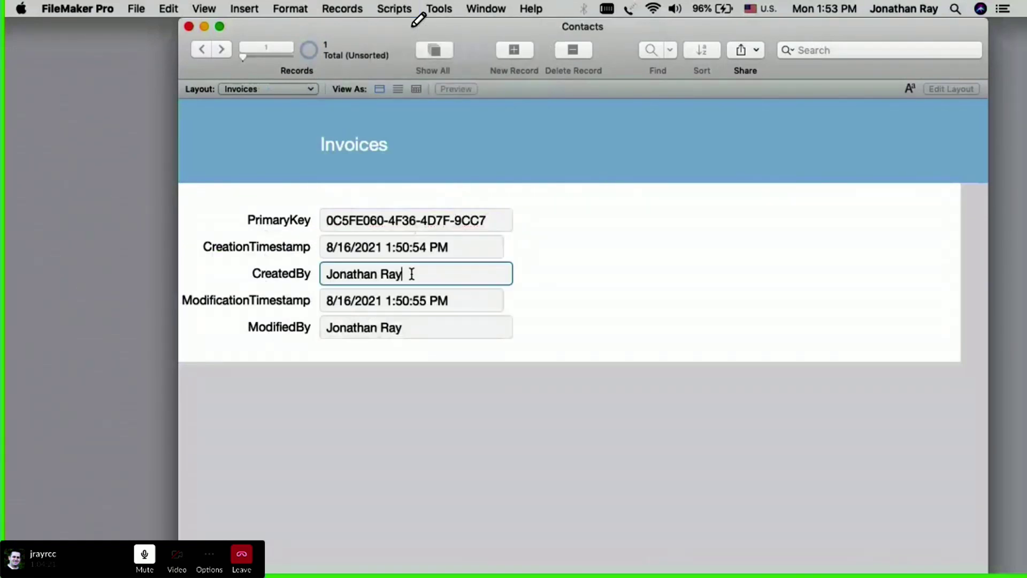
{"action": "key", "text": "BackSpace"}
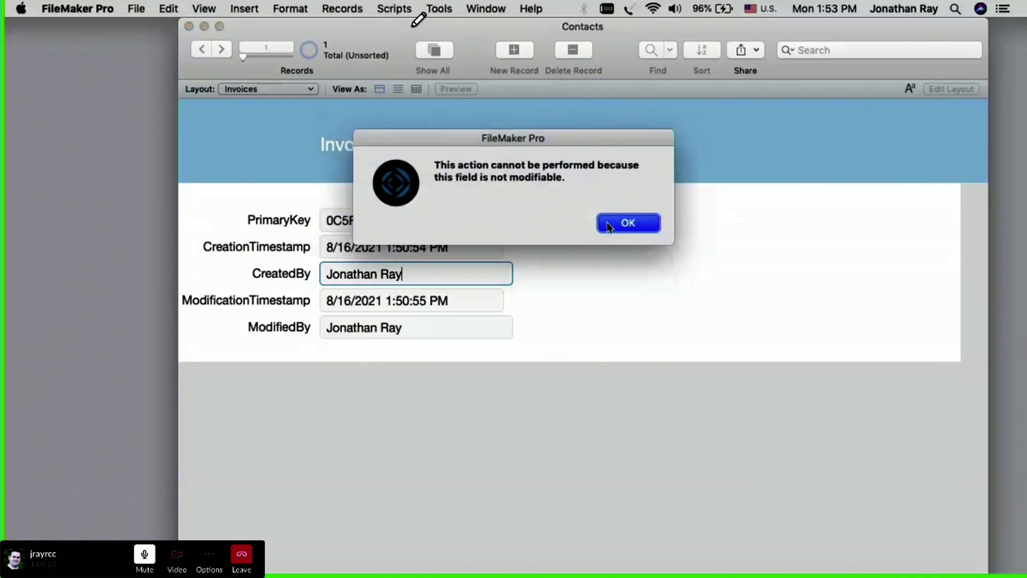
{"action": "left_click", "coordinate": [625, 224]}
{"action": "left_click", "coordinate": [634, 325]}
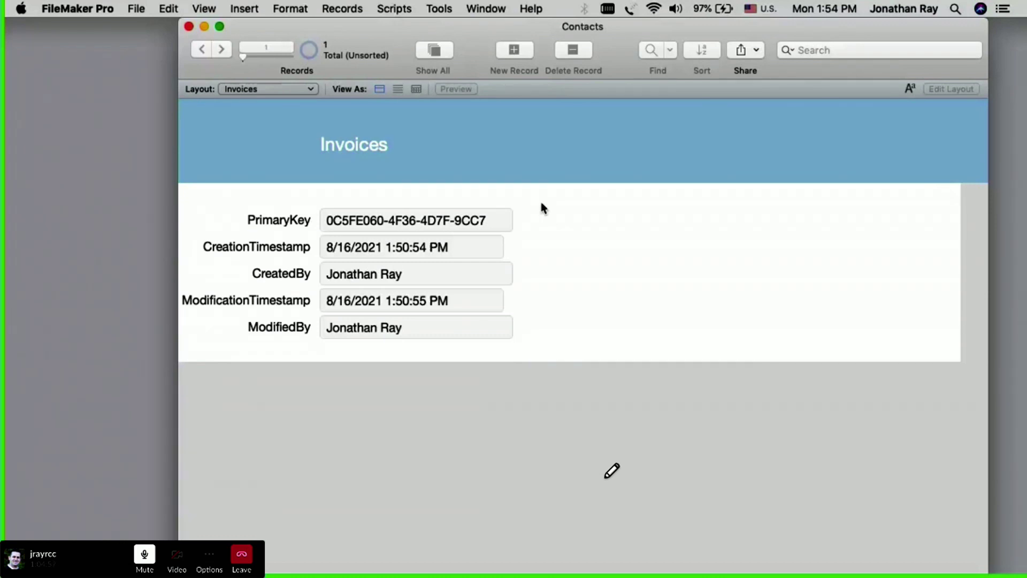
{"action": "left_click", "coordinate": [136, 9]}
Step: Close Contacts and reopen it from recent files, signing in as 'admin' with its password
{"action": "mouse_move", "coordinate": [168, 97]}
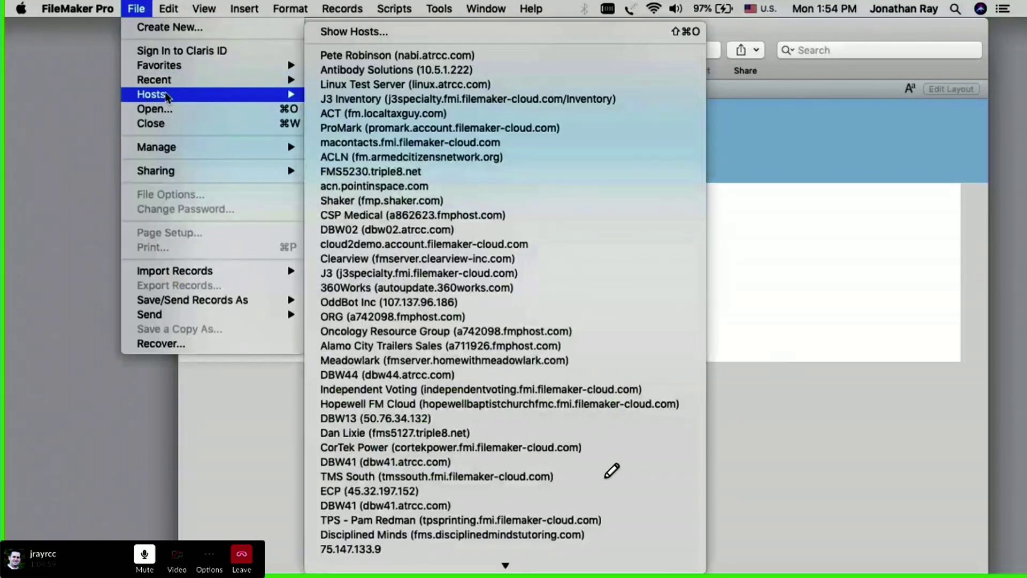
{"action": "left_click", "coordinate": [545, 416]}
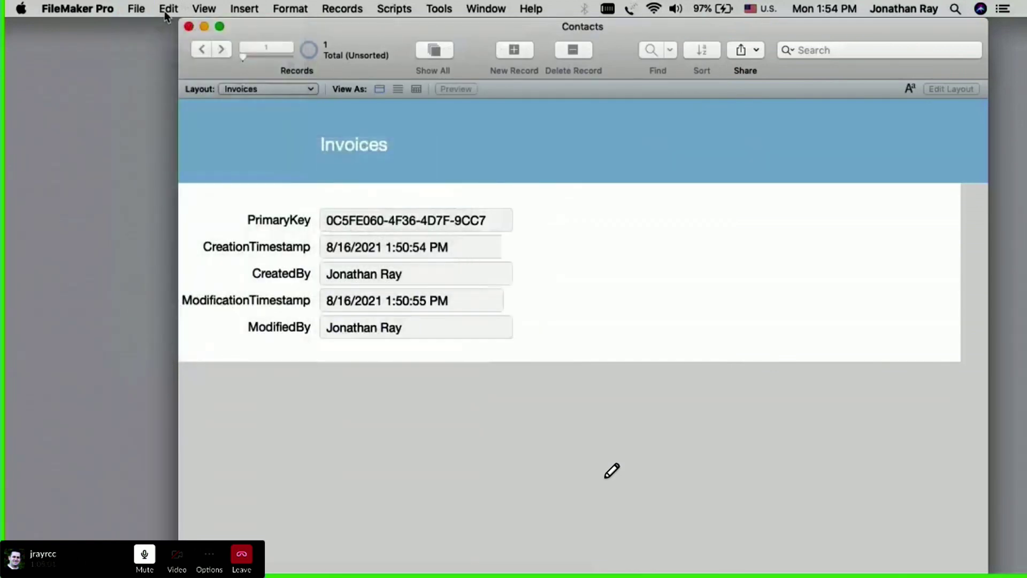
{"action": "key", "text": "super+w"}
{"action": "left_click", "coordinate": [136, 9]}
{"action": "mouse_move", "coordinate": [303, 88]}
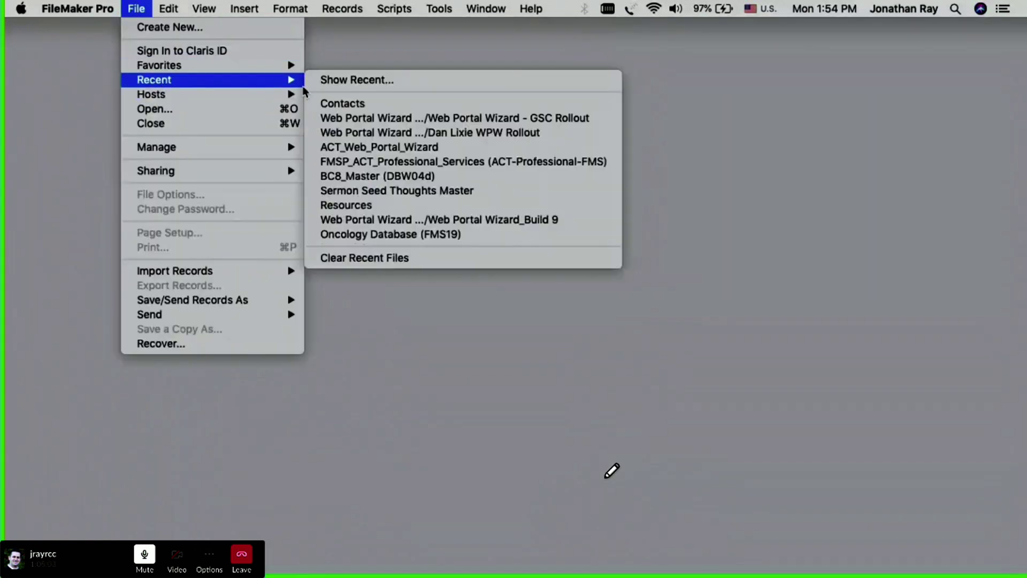
{"action": "left_click", "coordinate": [337, 103]}
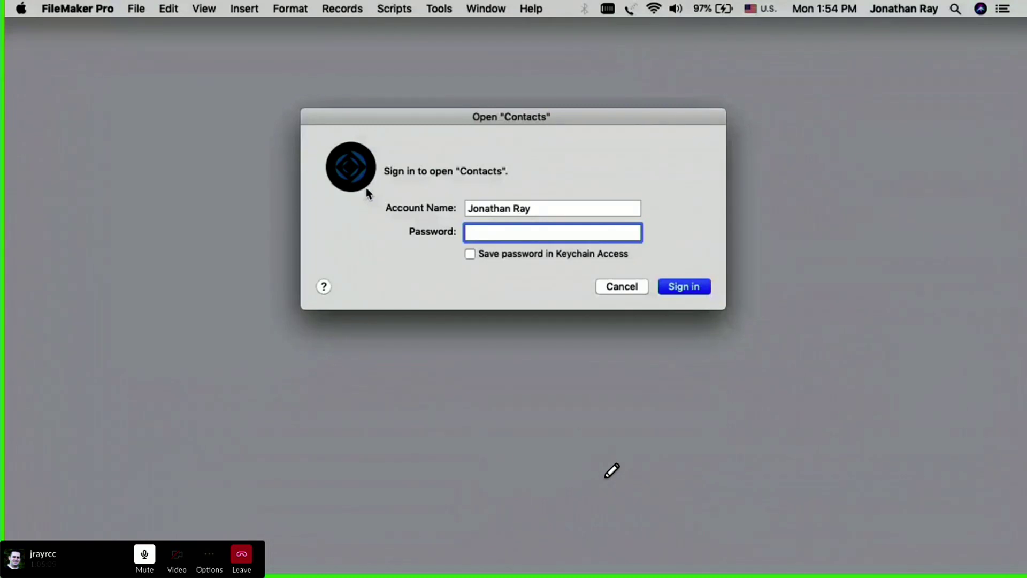
{"action": "key", "text": "shift+Tab"}
{"action": "type", "text": "admin"}
{"action": "key", "text": "Tab"}
{"action": "type", "text": "••••"}
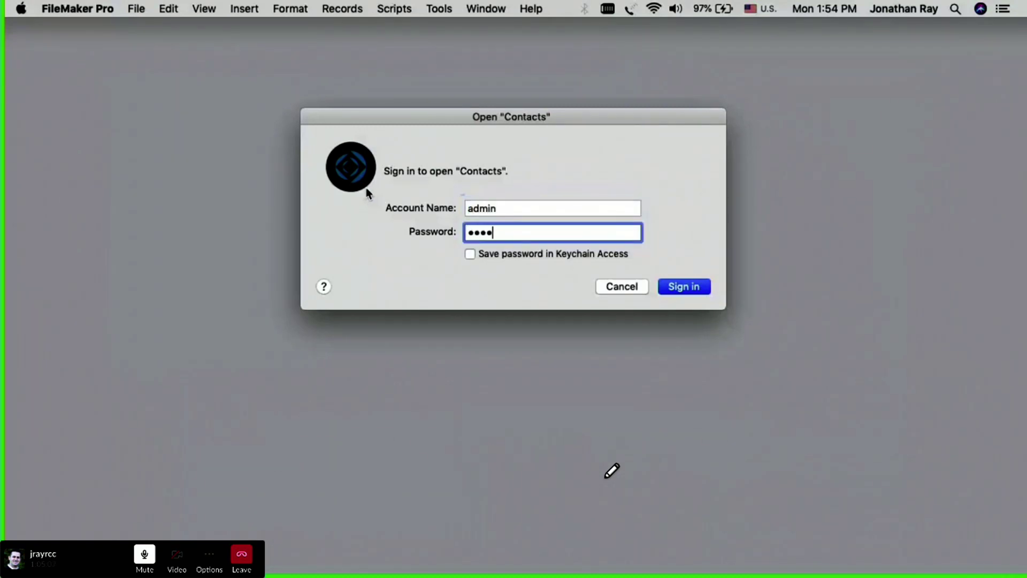
{"action": "type", "text": "•••"}
{"action": "key", "text": "Return"}
{"action": "left_click", "coordinate": [136, 9]}
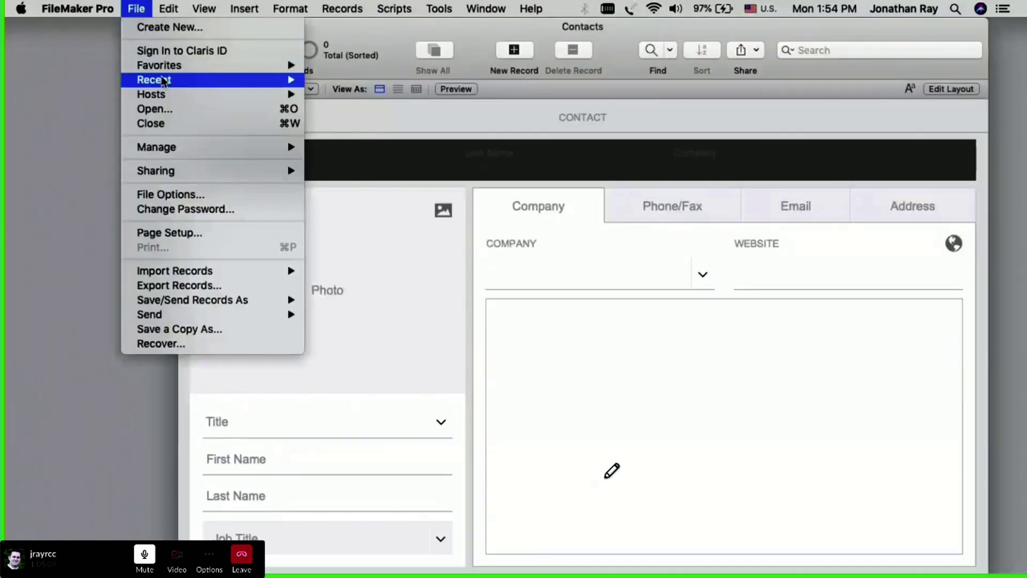
Step: Open Advanced Security Settings, select Finance User, and arrange it beside the accounts list's Privilege Set column
{"action": "mouse_move", "coordinate": [160, 147]}
{"action": "left_click", "coordinate": [312, 161]}
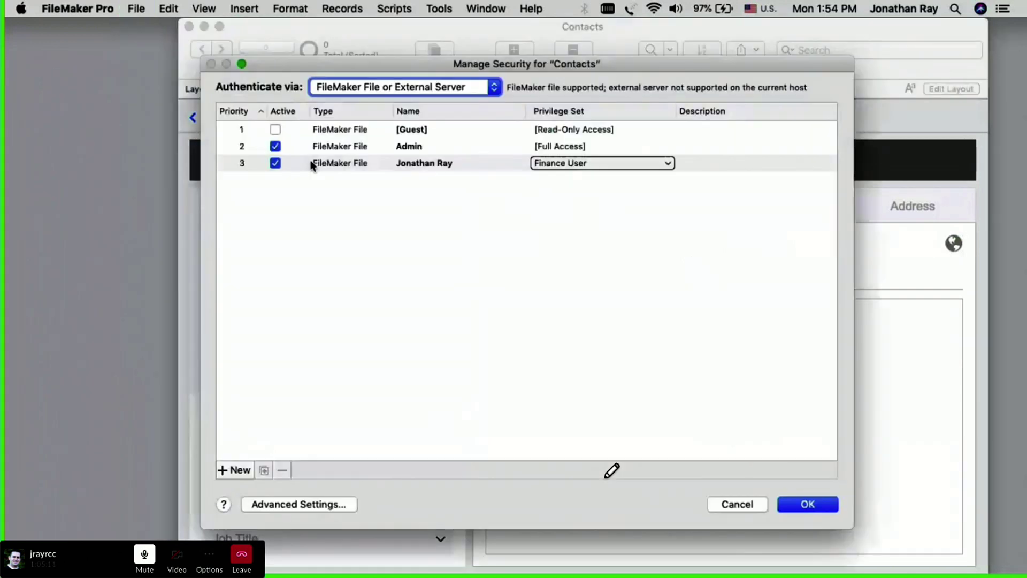
{"action": "left_click", "coordinate": [434, 345]}
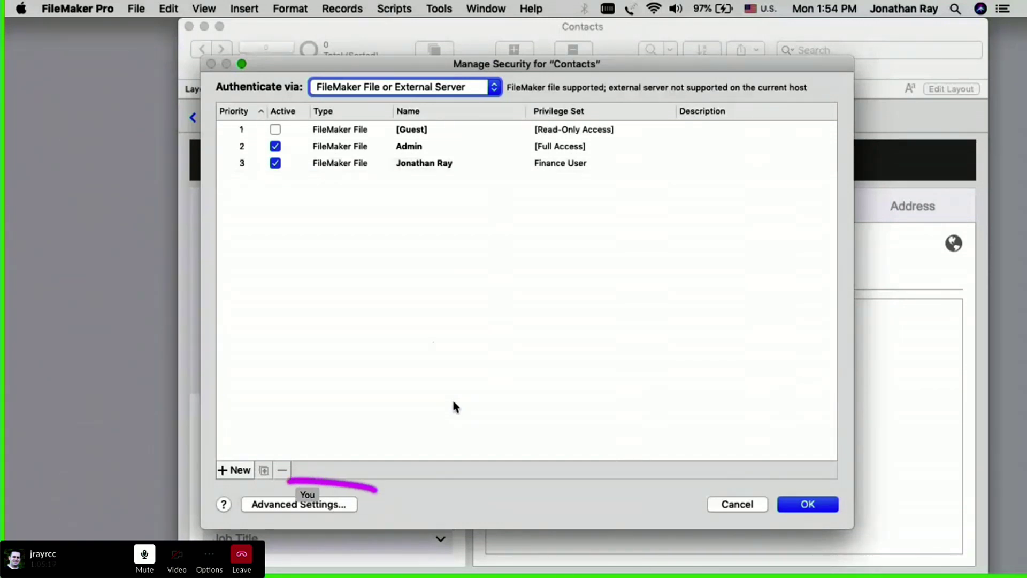
{"action": "left_click", "coordinate": [298, 504]}
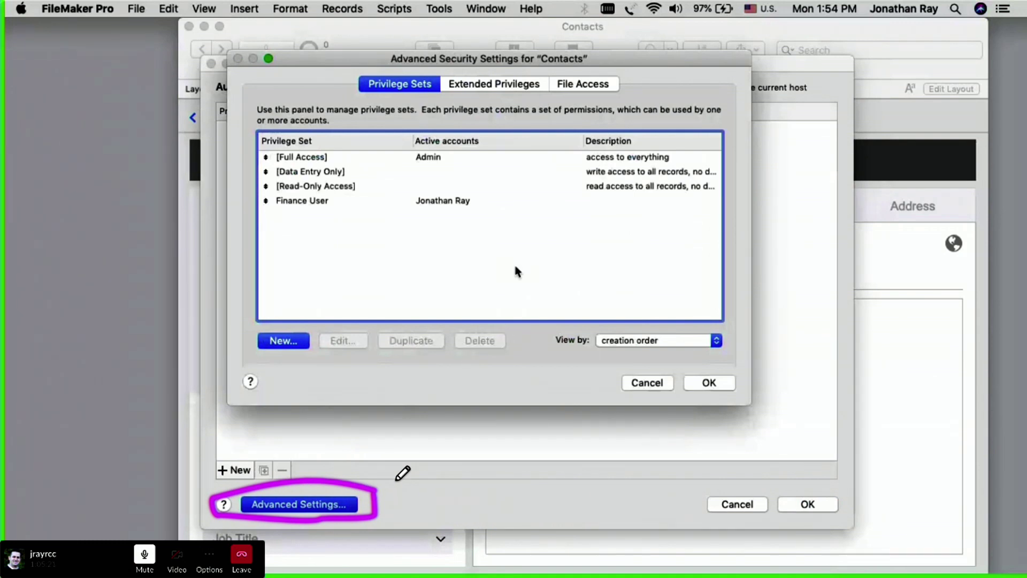
{"action": "left_click", "coordinate": [418, 201]}
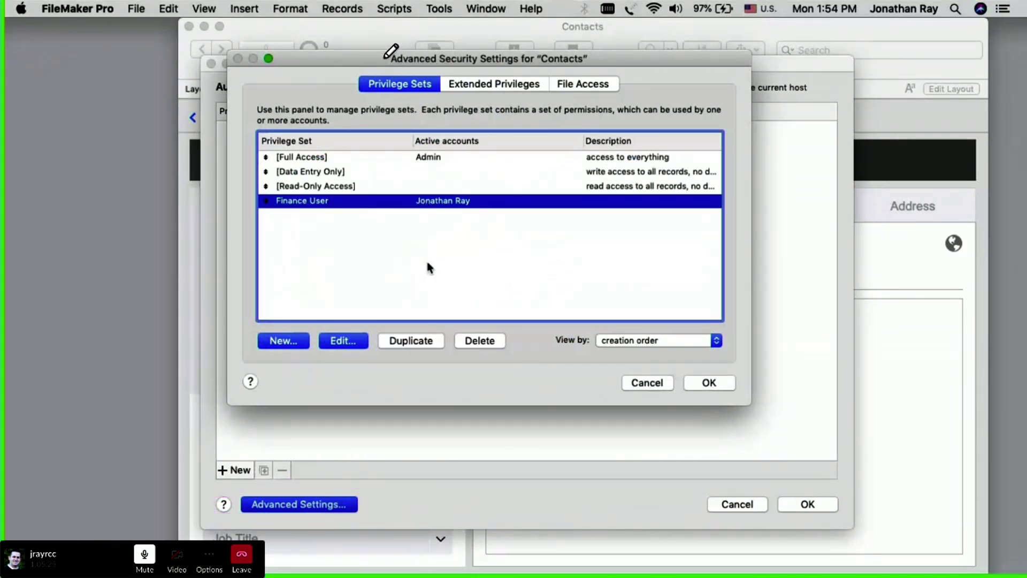
{"action": "mouse_move", "coordinate": [816, 81]}
{"action": "left_mouse_down"}
{"action": "mouse_move", "coordinate": [759, 337]}
{"action": "mouse_move", "coordinate": [856, 276]}
{"action": "mouse_move", "coordinate": [841, 99]}
{"action": "left_mouse_up"}
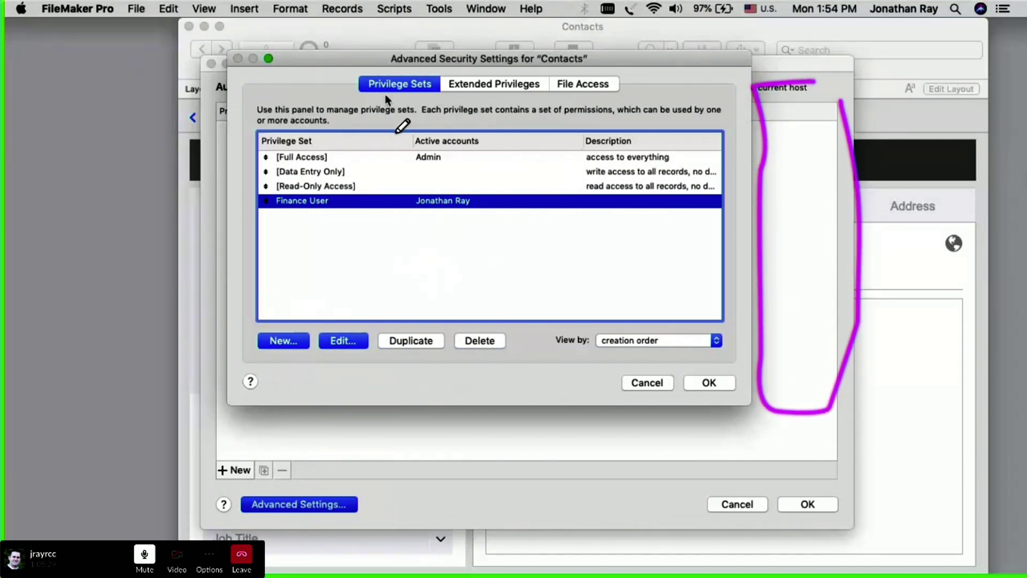
{"action": "left_click_drag", "start_coordinate": [407, 58], "coordinate": [697, 64]}
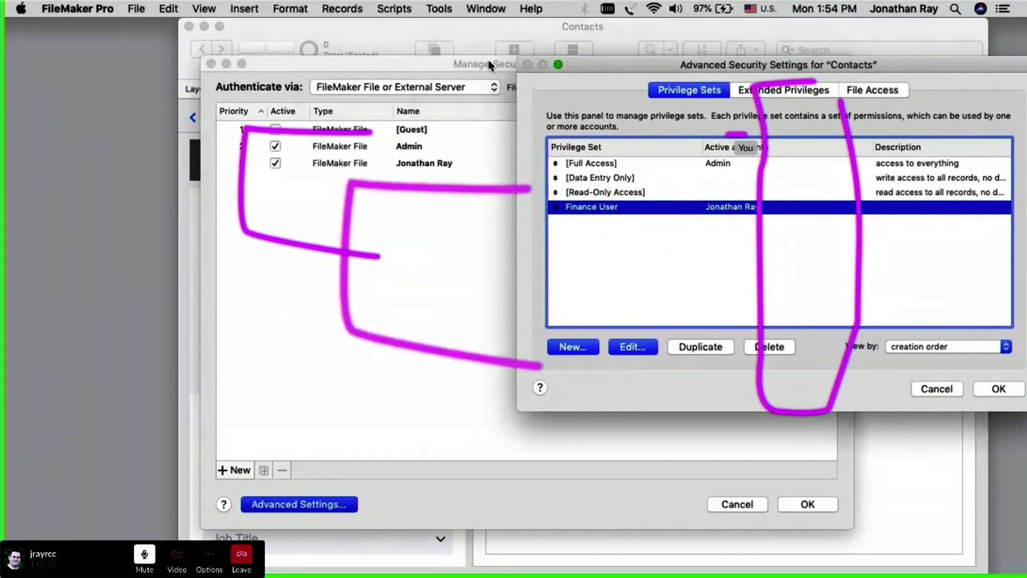
{"action": "left_click_drag", "start_coordinate": [501, 62], "coordinate": [315, 59]}
{"action": "left_click_drag", "start_coordinate": [624, 65], "coordinate": [601, 72]}
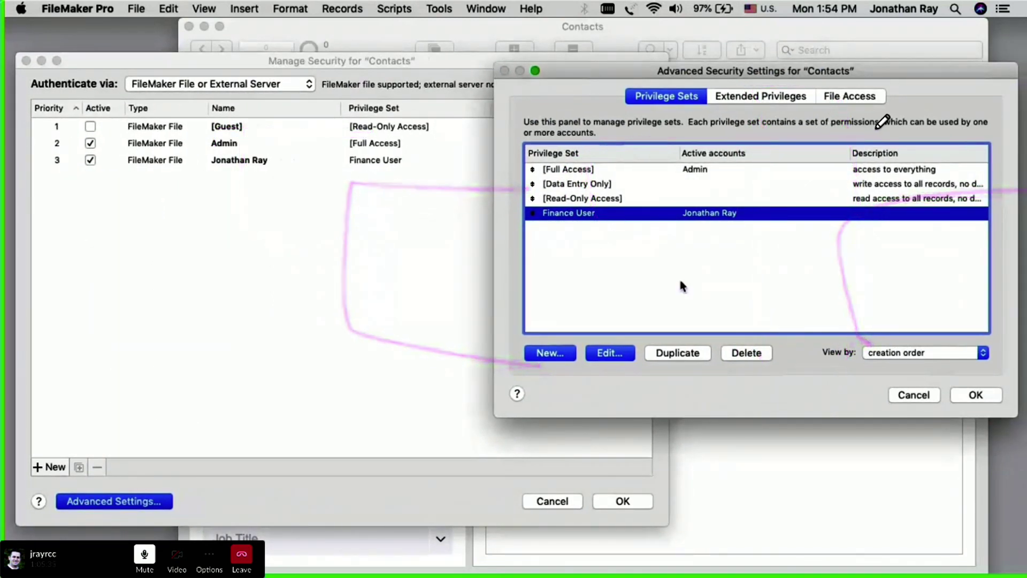
{"action": "left_click", "coordinate": [749, 98]}
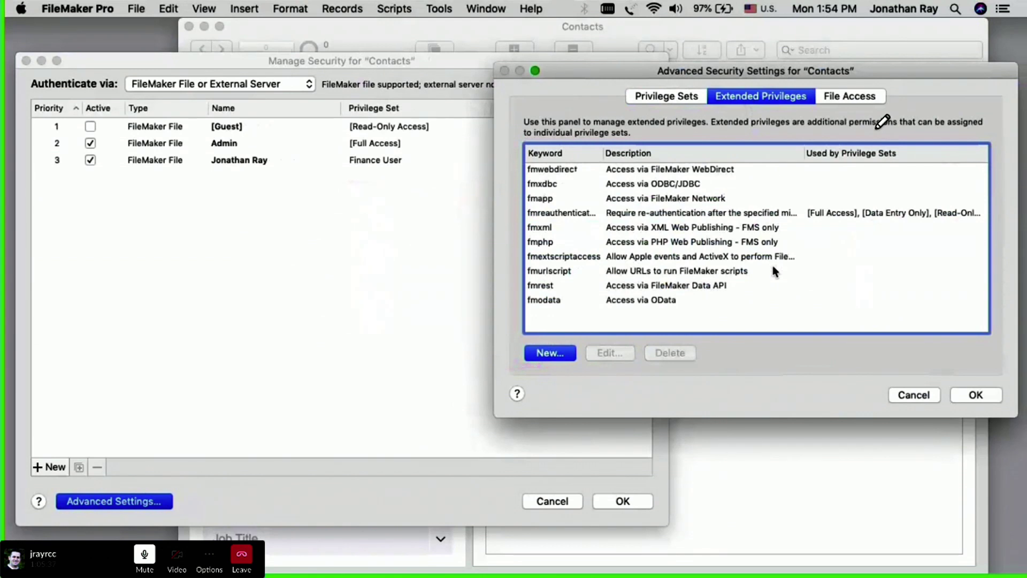
Step: Tick Finance User and [Full Access] in the fmwebdirect extended privilege and confirm
{"action": "left_click", "coordinate": [416, 515]}
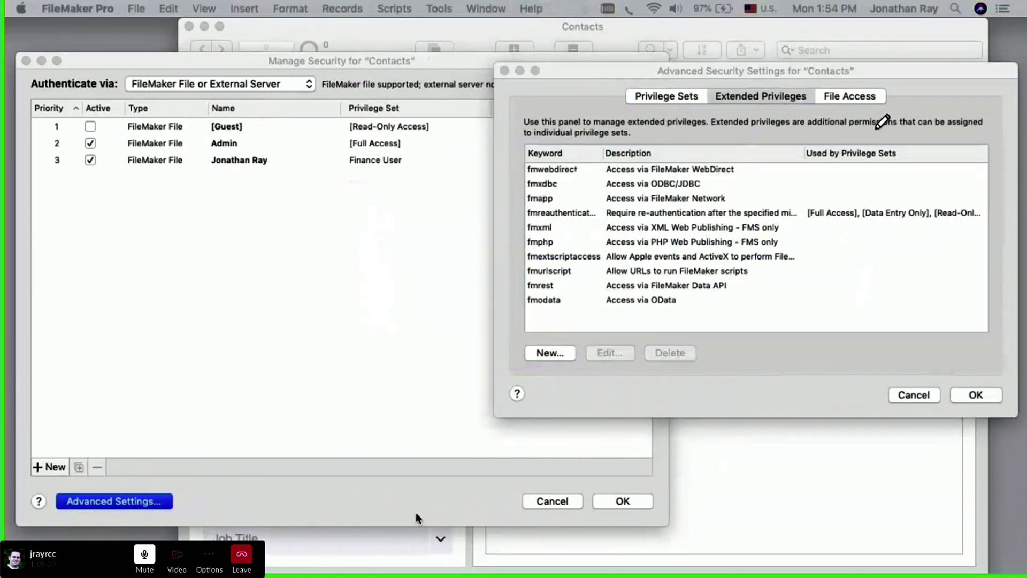
{"action": "left_click", "coordinate": [780, 366]}
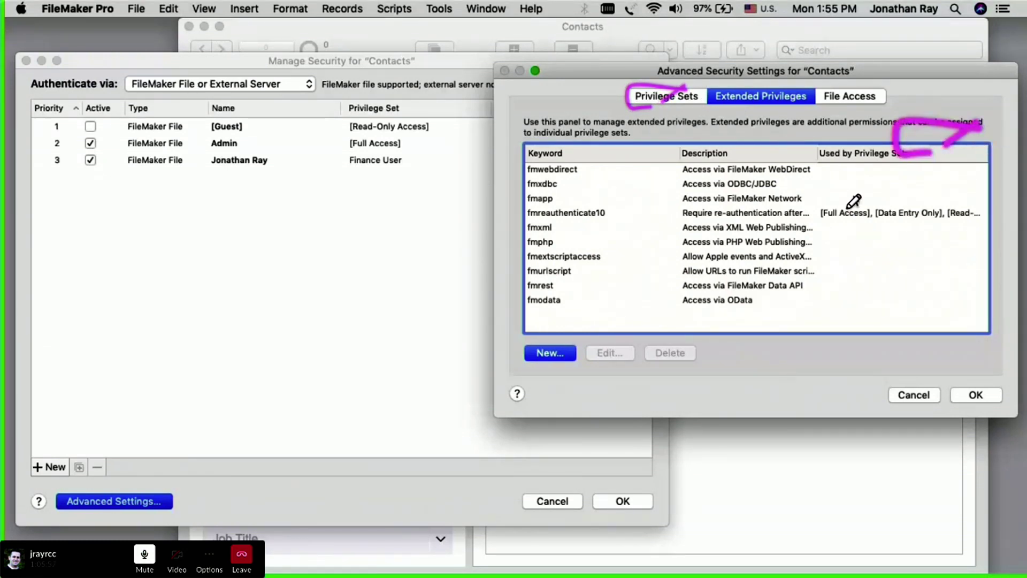
{"action": "left_click", "coordinate": [828, 173]}
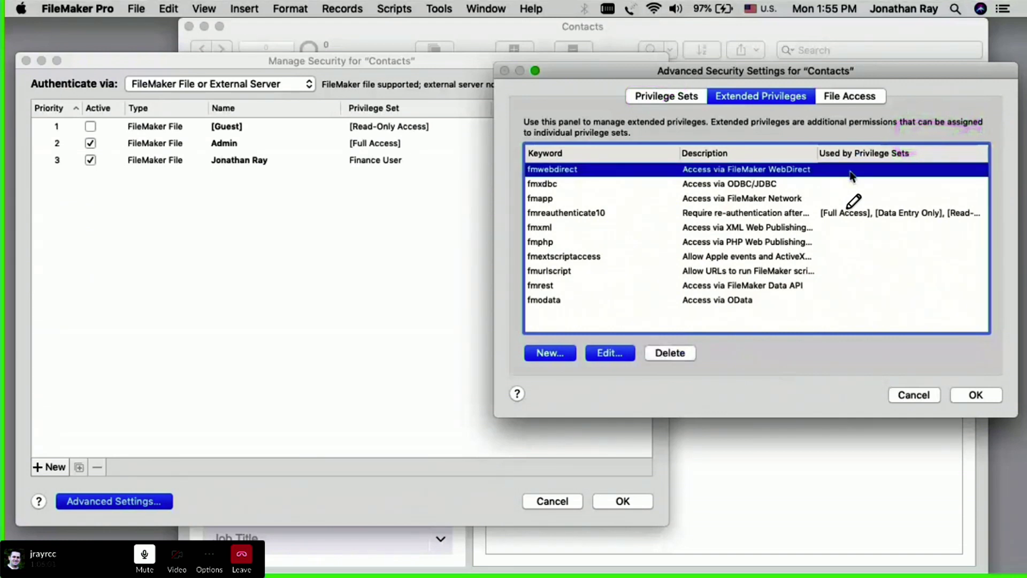
{"action": "double_click", "coordinate": [851, 177]}
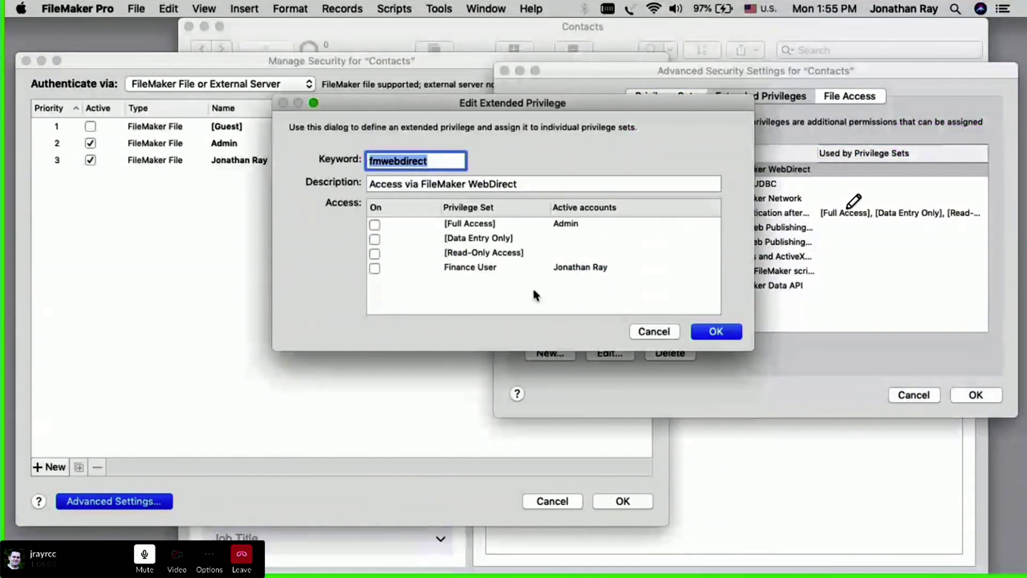
{"action": "left_click", "coordinate": [374, 268]}
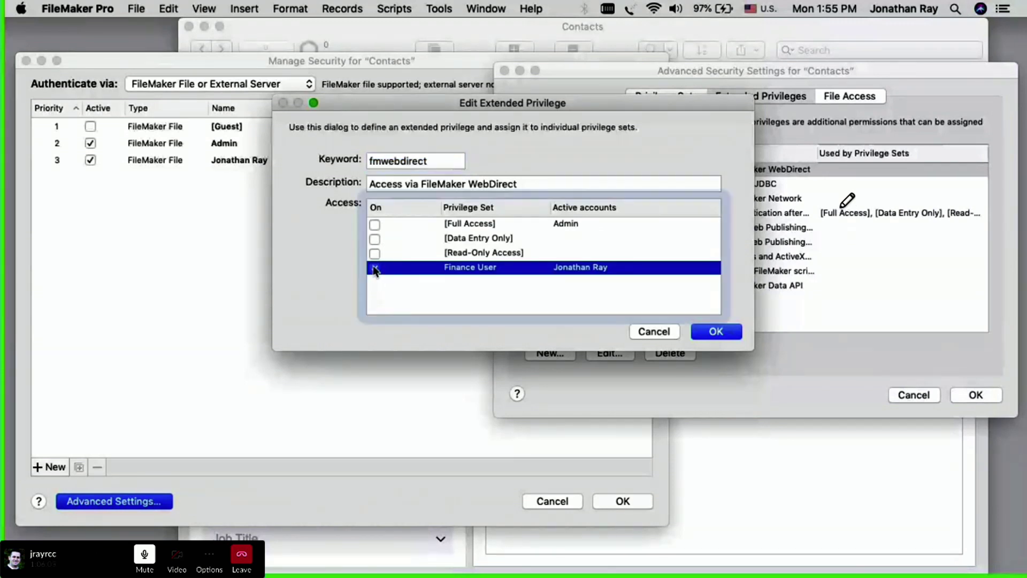
{"action": "left_click", "coordinate": [375, 225]}
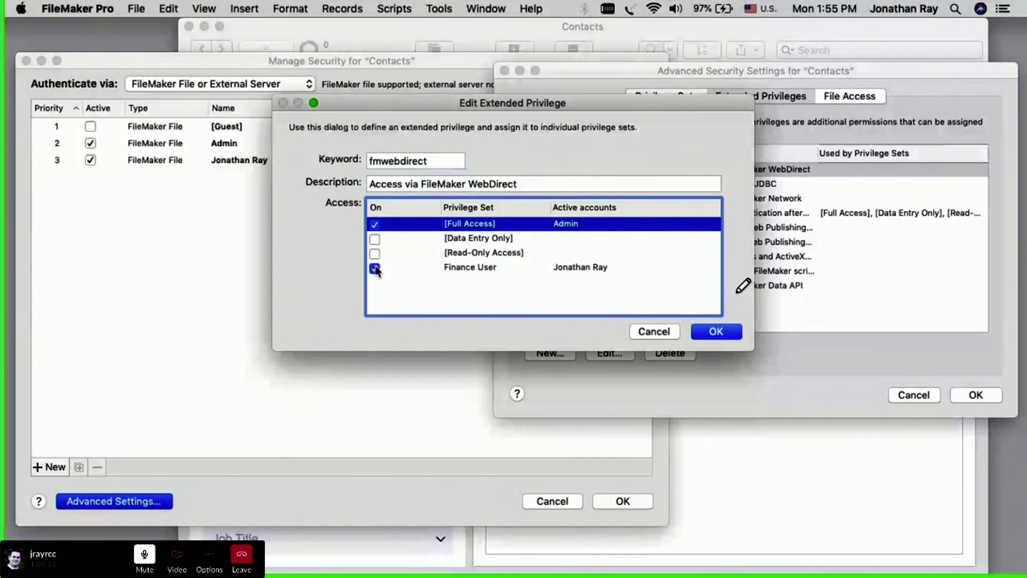
{"action": "left_click", "coordinate": [717, 332]}
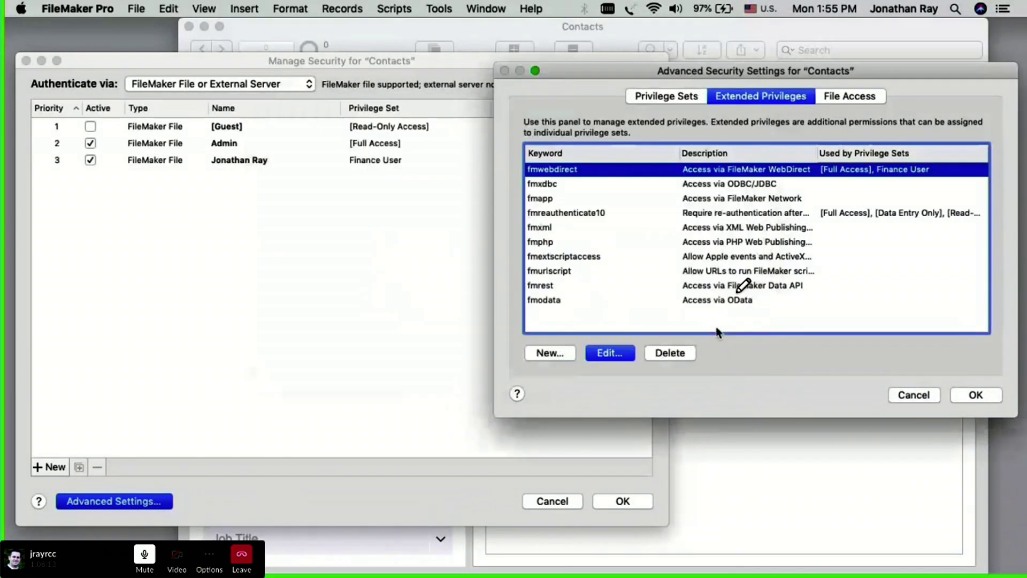
{"action": "left_click", "coordinate": [657, 95]}
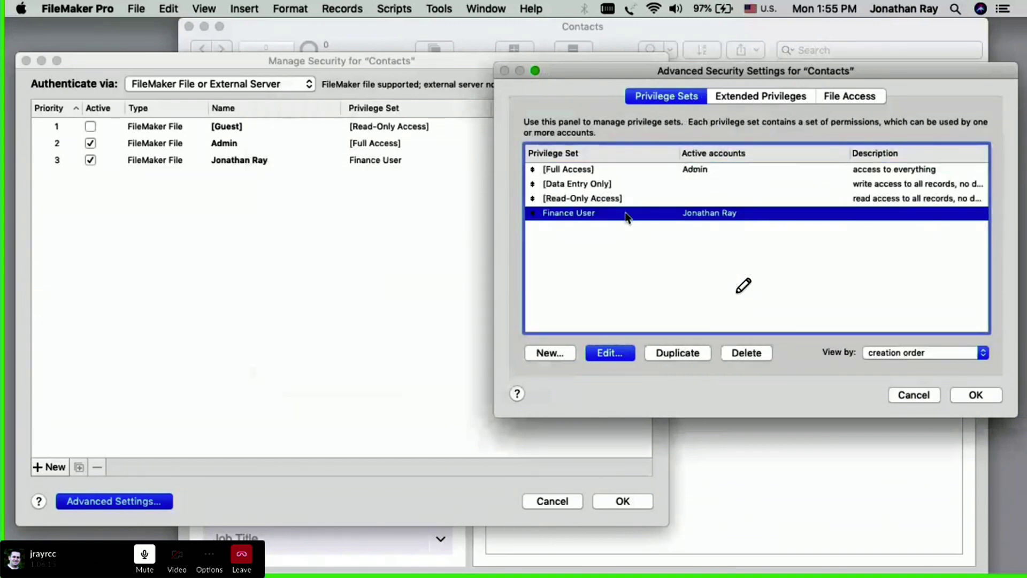
Step: Open Finance User in Edit Privilege Set and confirm fmwebdirect appears among its extended privileges
{"action": "double_click", "coordinate": [624, 211]}
{"action": "left_click", "coordinate": [348, 292]}
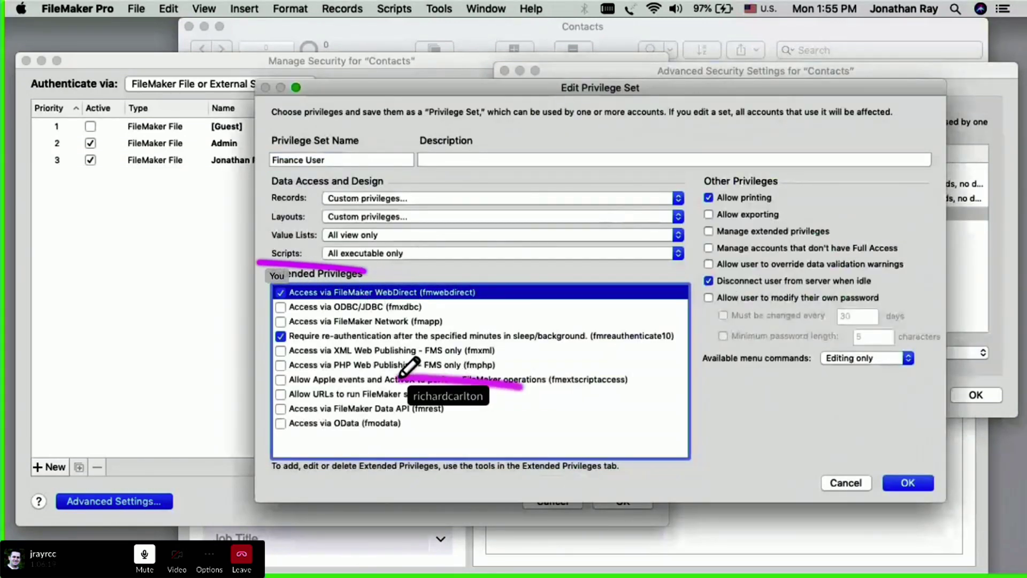
{"action": "left_click", "coordinate": [518, 484]}
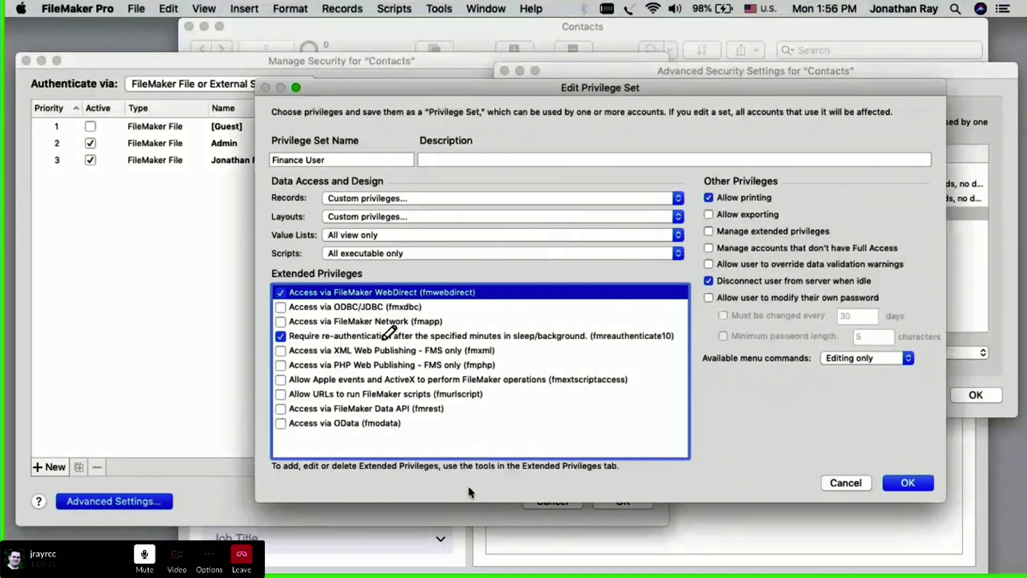
{"action": "mouse_move", "coordinate": [369, 313]}
{"action": "left_mouse_down"}
{"action": "mouse_move", "coordinate": [459, 309]}
{"action": "mouse_move", "coordinate": [457, 321]}
{"action": "mouse_move", "coordinate": [401, 337]}
{"action": "left_mouse_up"}
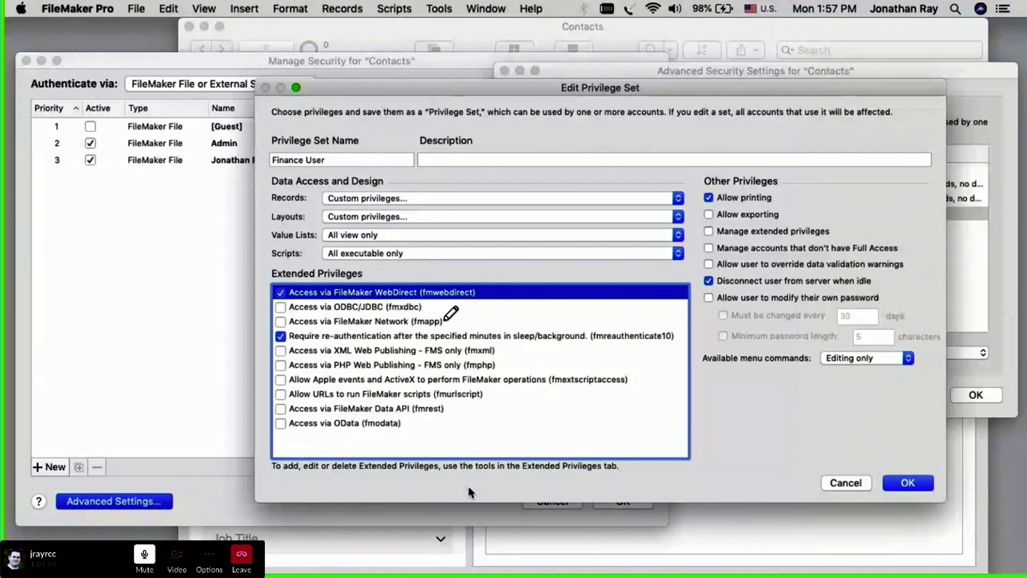
{"action": "mouse_move", "coordinate": [454, 310]}
{"action": "left_mouse_down"}
{"action": "mouse_move", "coordinate": [399, 313]}
{"action": "mouse_move", "coordinate": [408, 338]}
{"action": "mouse_move", "coordinate": [454, 307]}
{"action": "left_mouse_up"}
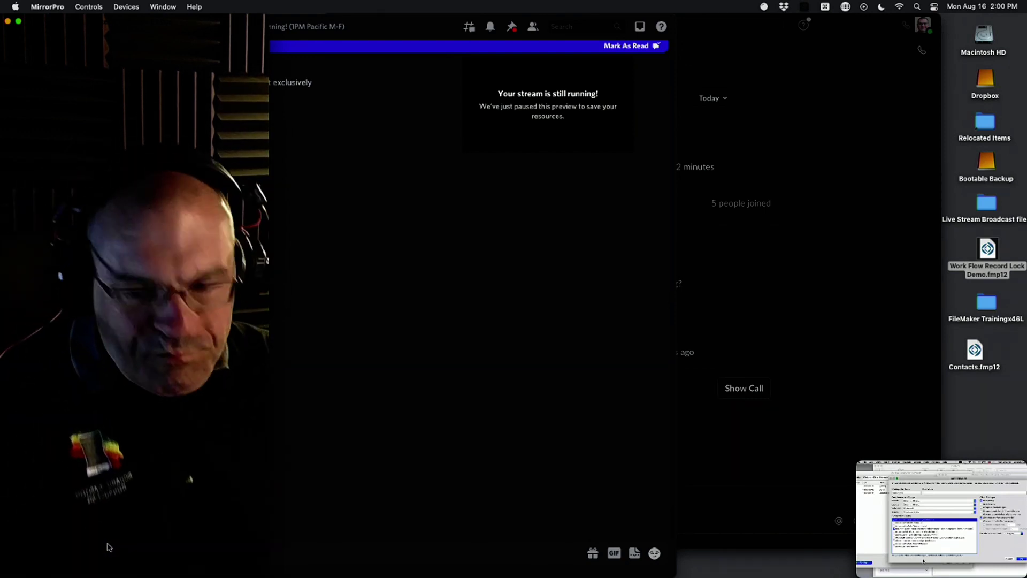
{"action": "left_click", "coordinate": [903, 471]}
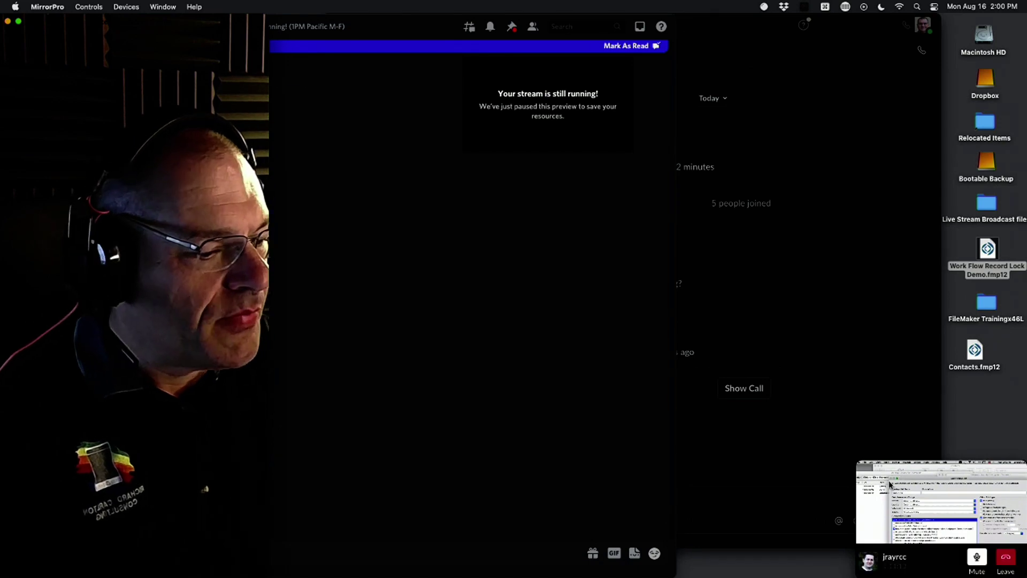